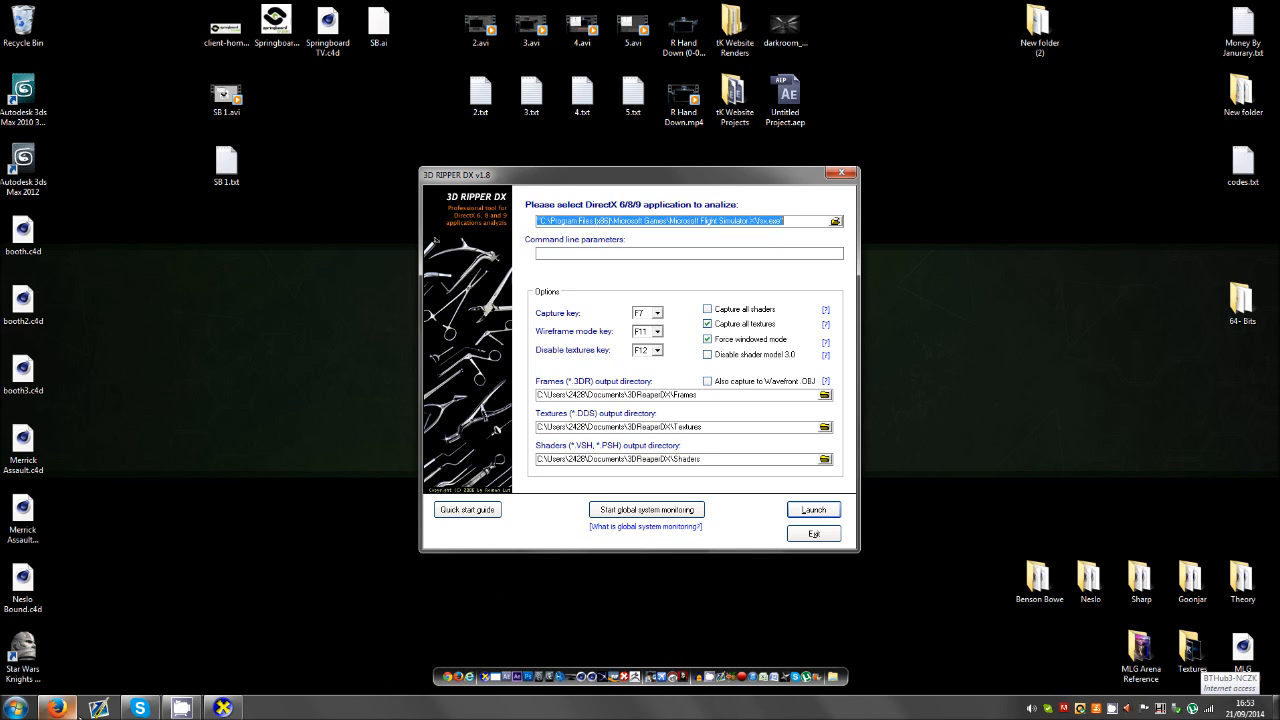
View the Download section of the Deep Shadows 3D Ripper DX page in Firefox, close the page and minimize the browser.
{"action": "left_click", "coordinate": [56, 708]}
{"action": "left_click", "coordinate": [97, 94]}
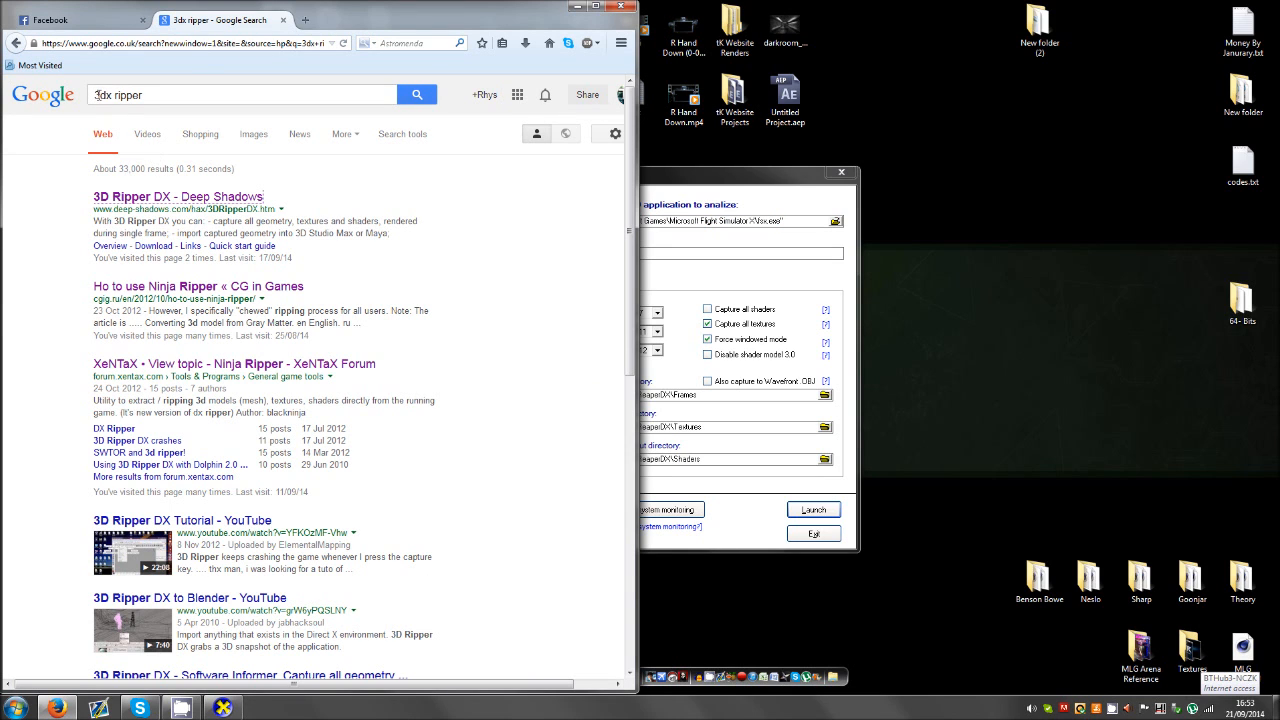
{"action": "left_click", "coordinate": [135, 197]}
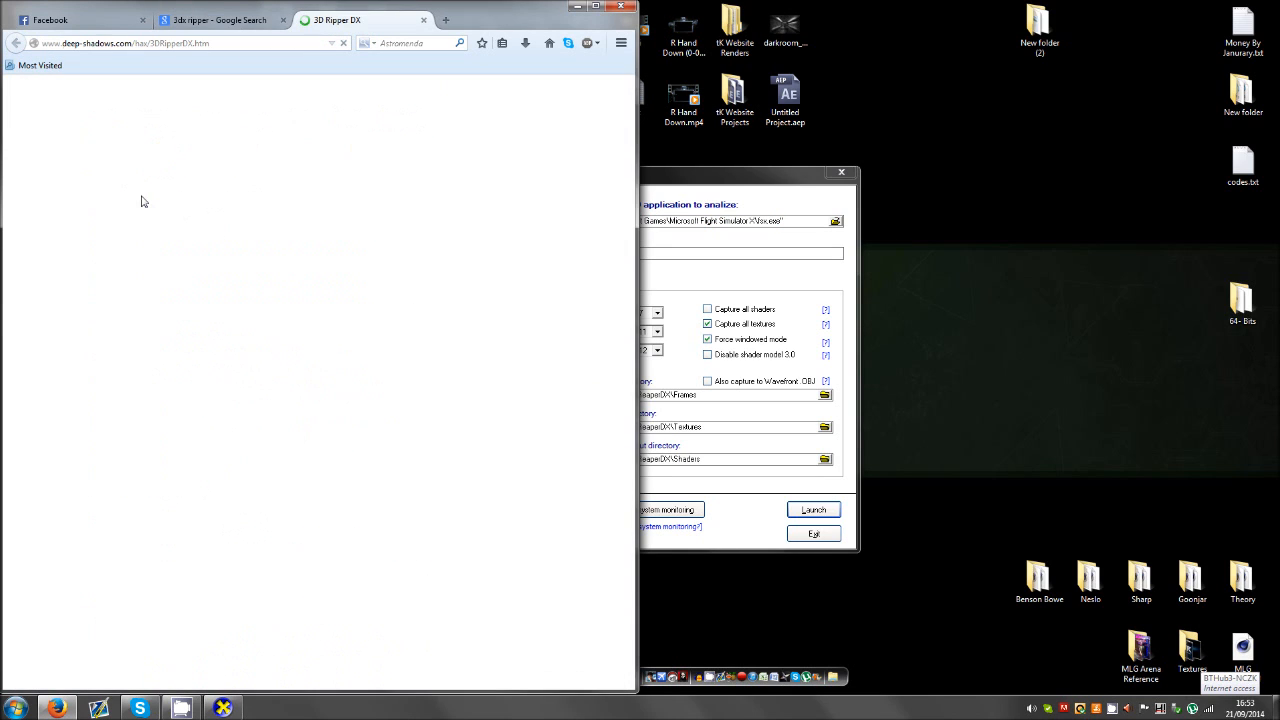
{"action": "scroll", "coordinate": [247, 377], "scroll_direction": "down", "scroll_amount": 2}
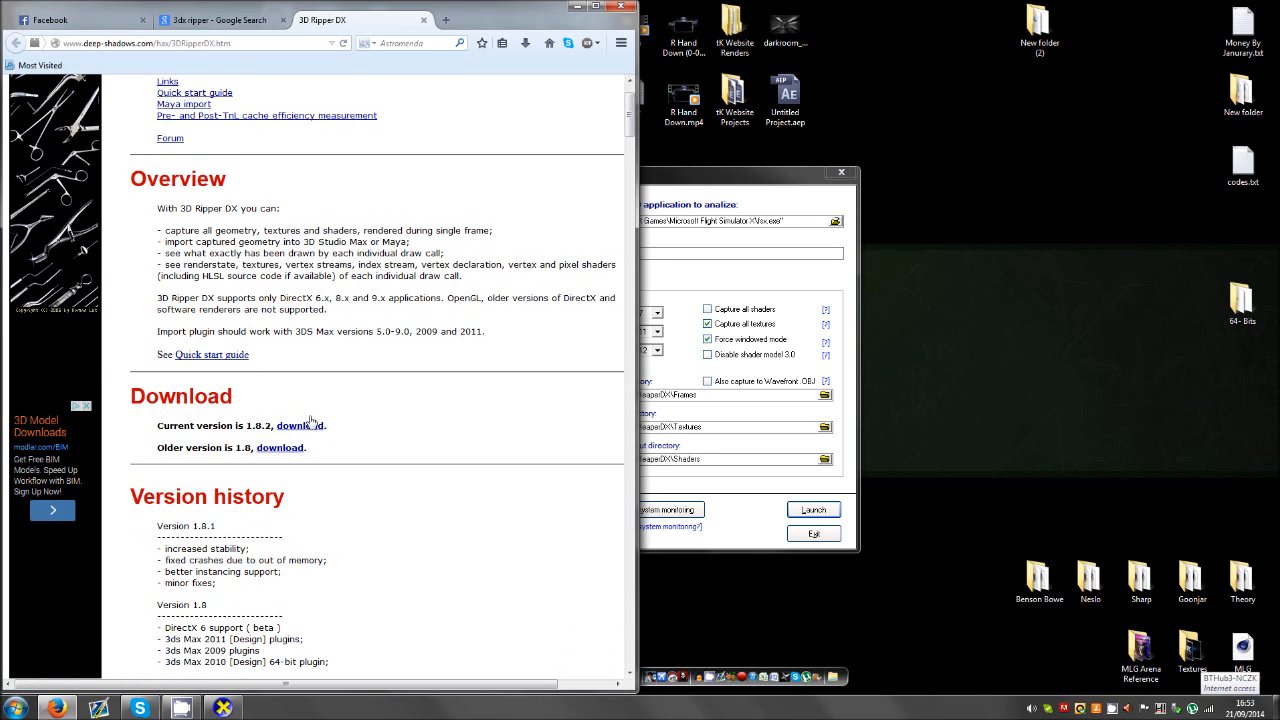
{"action": "scroll", "coordinate": [414, 426], "scroll_direction": "up", "scroll_amount": 2}
{"action": "left_click_drag", "start_coordinate": [719, 177], "coordinate": [744, 190]}
{"action": "left_click", "coordinate": [423, 20]}
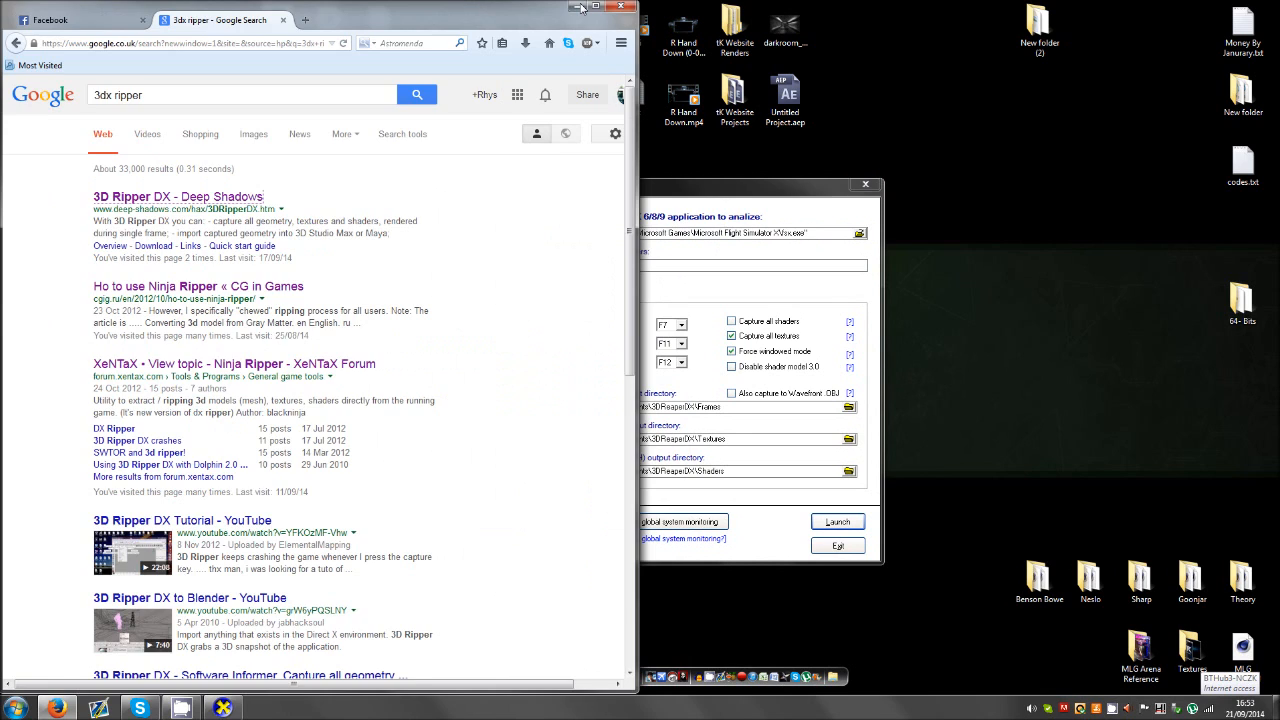
{"action": "left_click", "coordinate": [579, 7]}
Open a file browser window and go to the Autodesk folder in C:\Program Files (x86).
{"action": "left_click", "coordinate": [832, 677]}
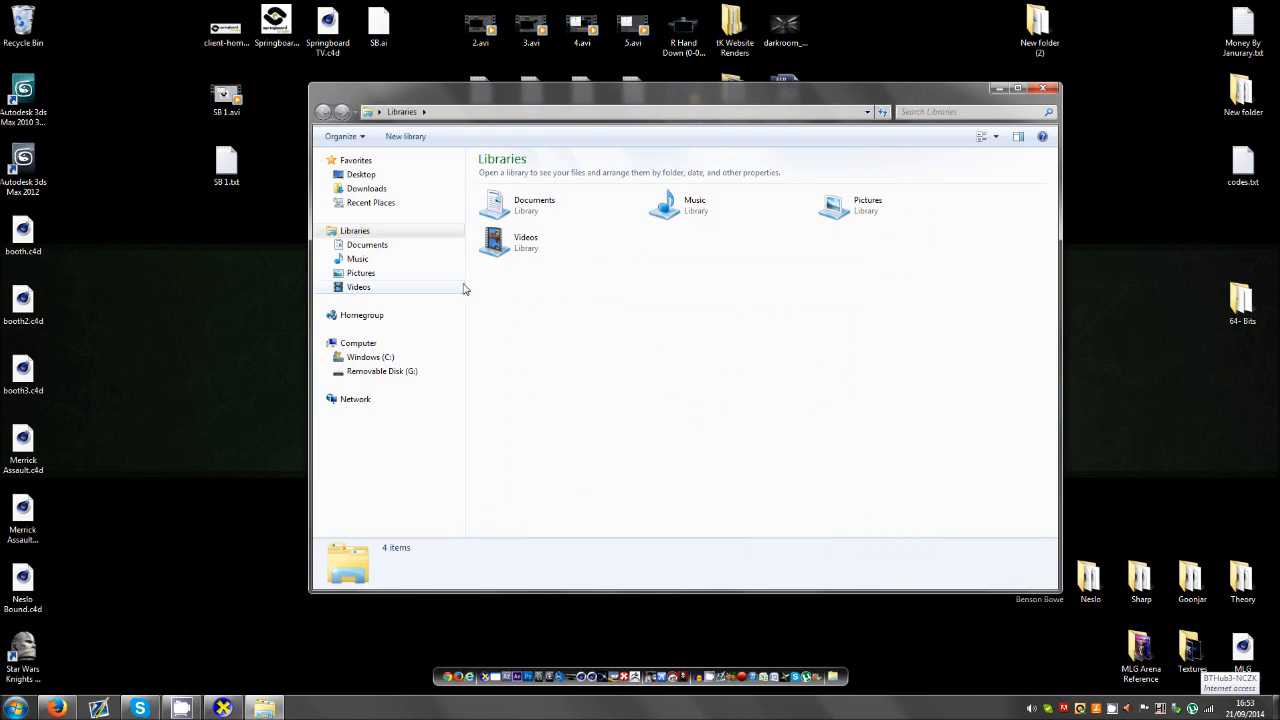
{"action": "left_click", "coordinate": [370, 357]}
{"action": "left_click", "coordinate": [530, 330]}
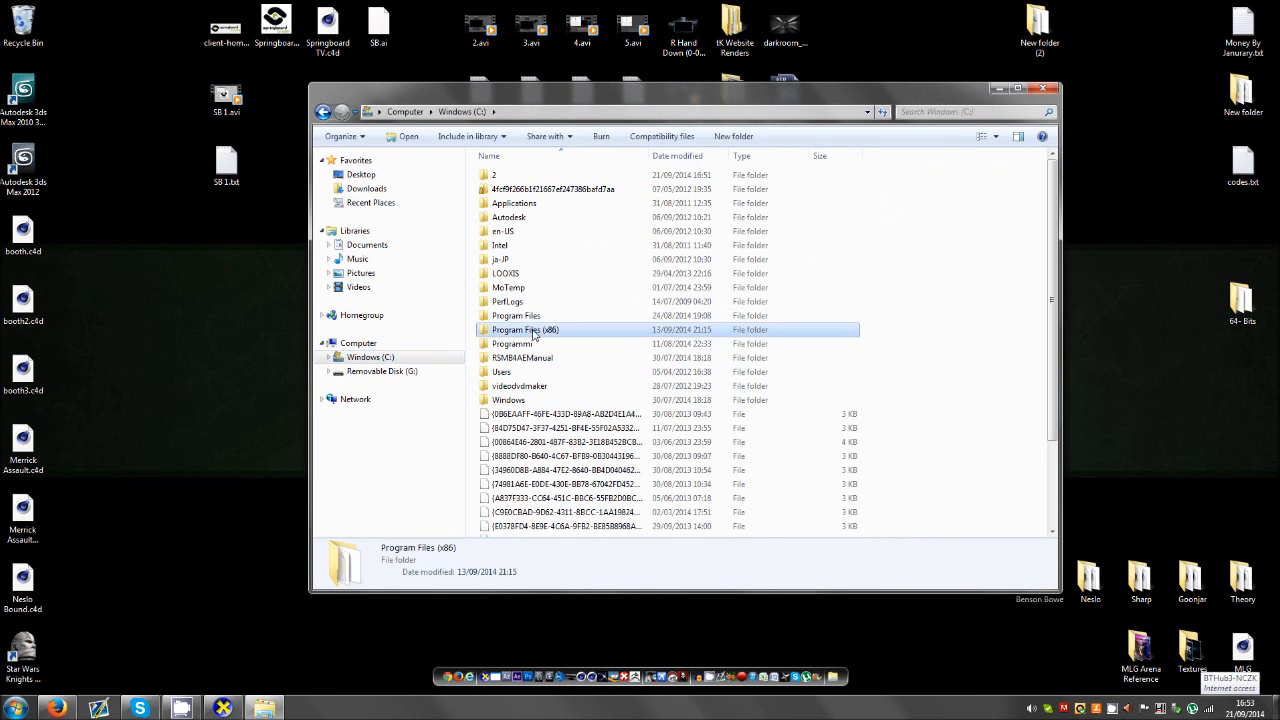
{"action": "double_click", "coordinate": [533, 334]}
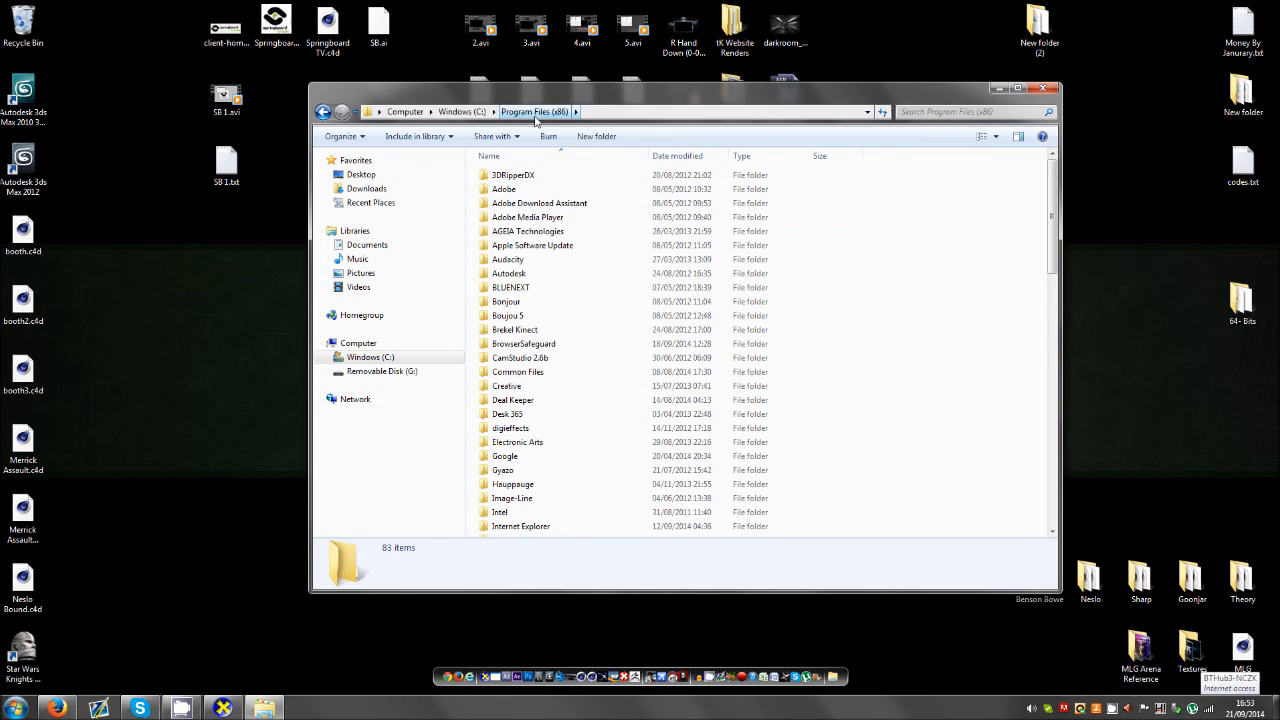
{"action": "double_click", "coordinate": [527, 273]}
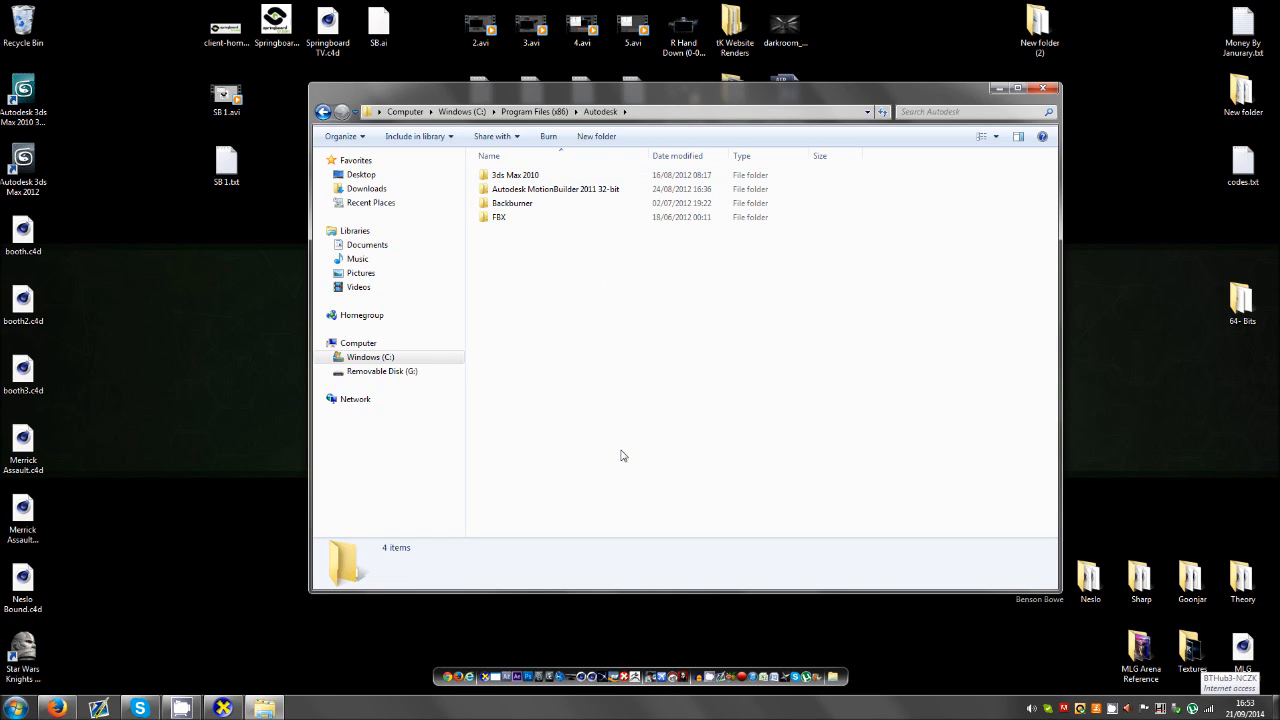
{"action": "left_click", "coordinate": [222, 708]}
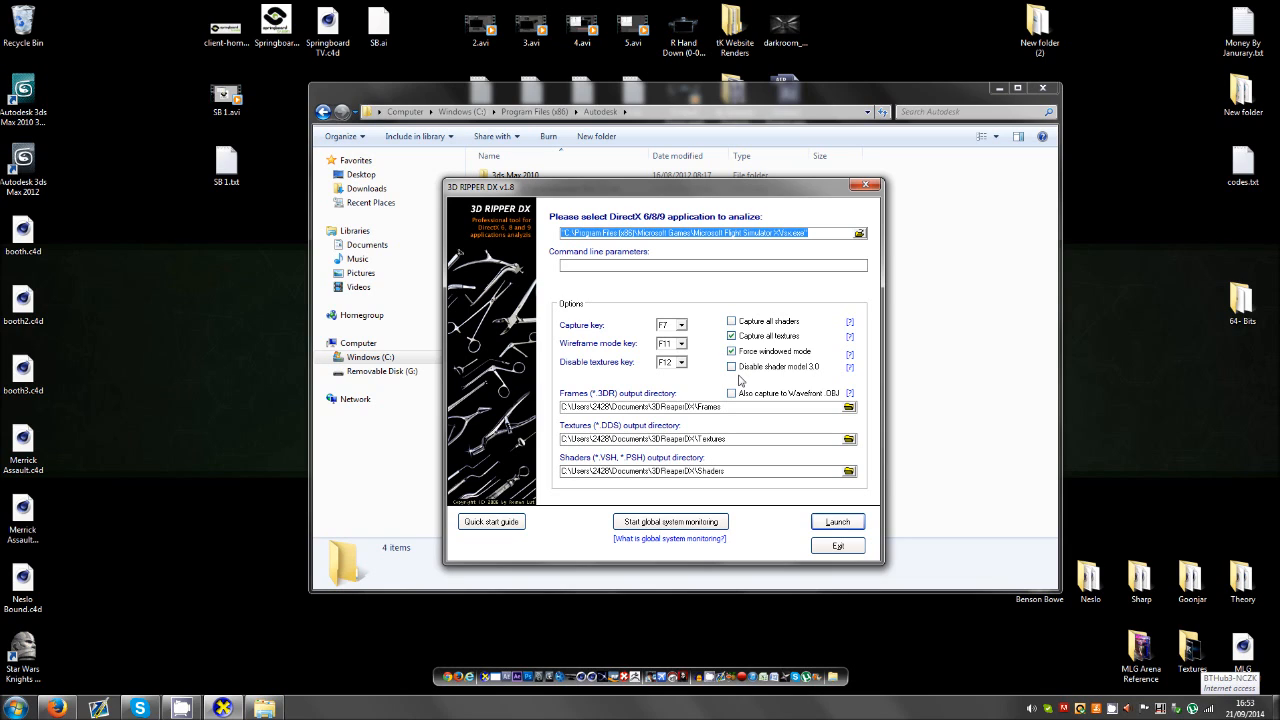
{"action": "left_click", "coordinate": [24, 95]}
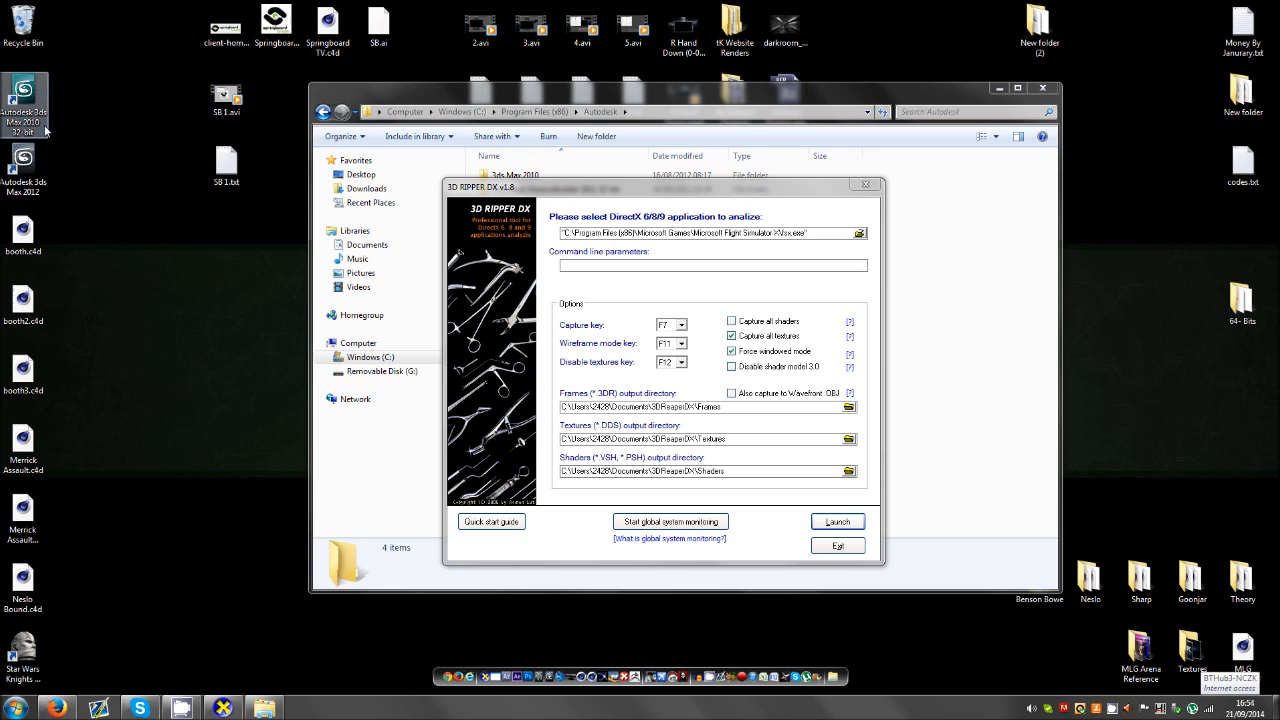
{"action": "left_click", "coordinate": [87, 153]}
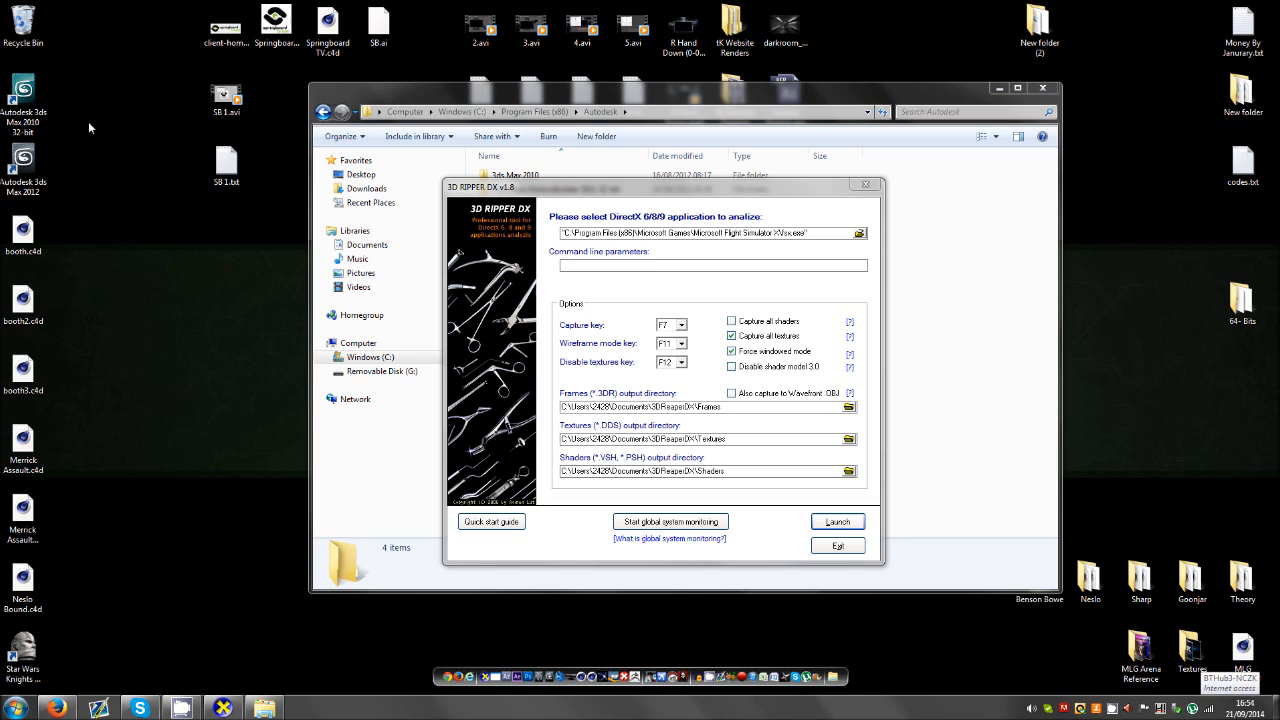
Open the plugins folder inside 3ds Max 2010 and check for the 3drimport.dli file.
{"action": "left_click", "coordinate": [264, 708]}
{"action": "double_click", "coordinate": [510, 176]}
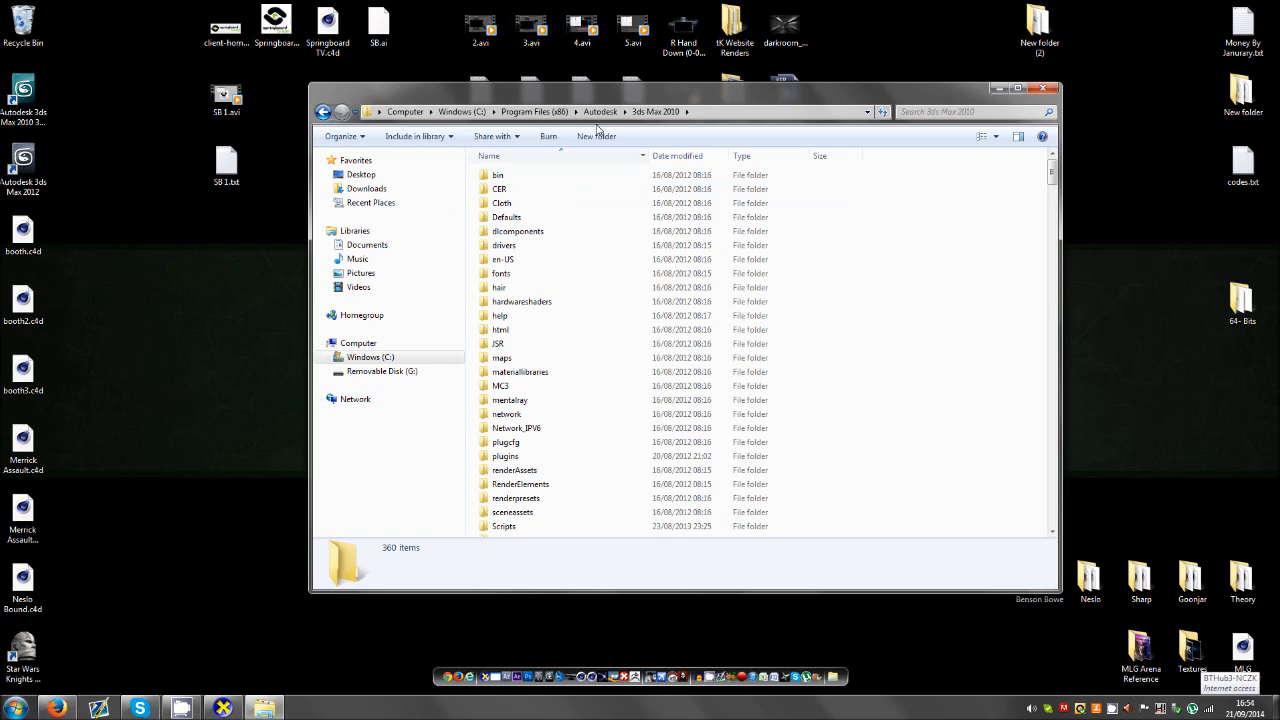
{"action": "double_click", "coordinate": [508, 458]}
{"action": "left_click", "coordinate": [512, 178]}
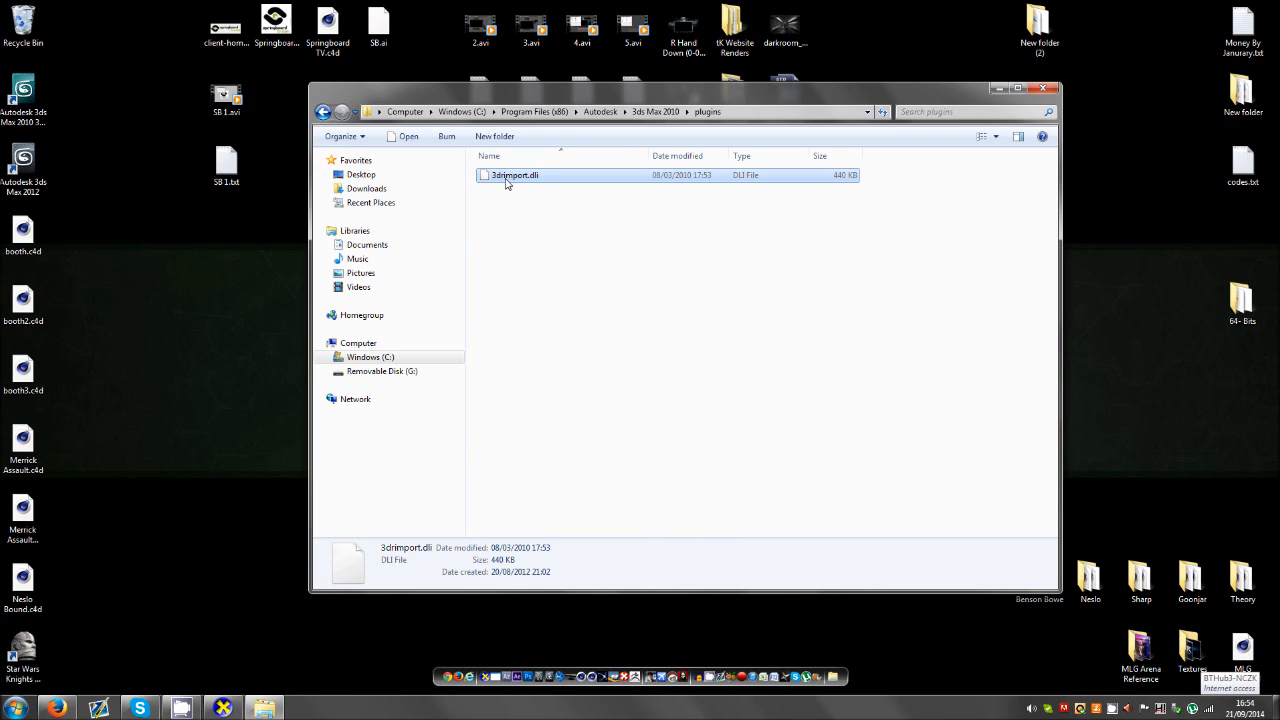
{"action": "left_click", "coordinate": [587, 334]}
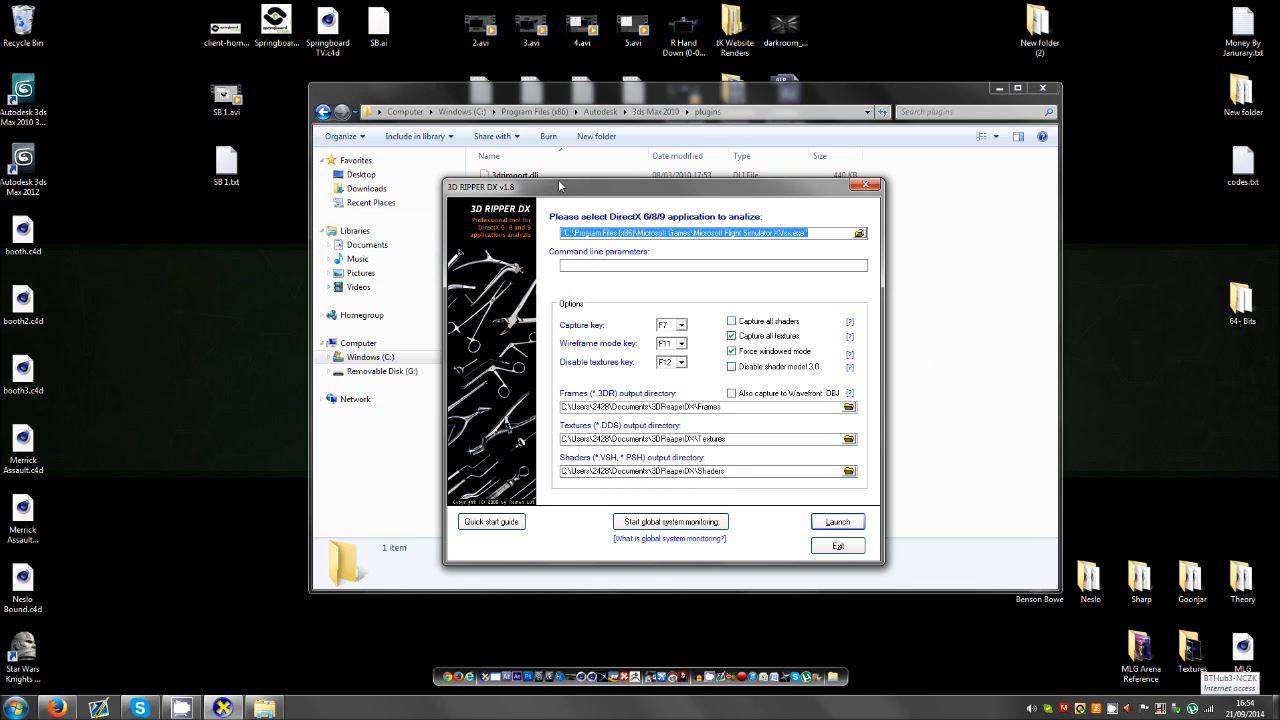
{"action": "mouse_move", "coordinate": [553, 187]}
{"action": "left_mouse_down"}
{"action": "mouse_move", "coordinate": [533, 195]}
{"action": "mouse_move", "coordinate": [530, 178]}
{"action": "left_mouse_up"}
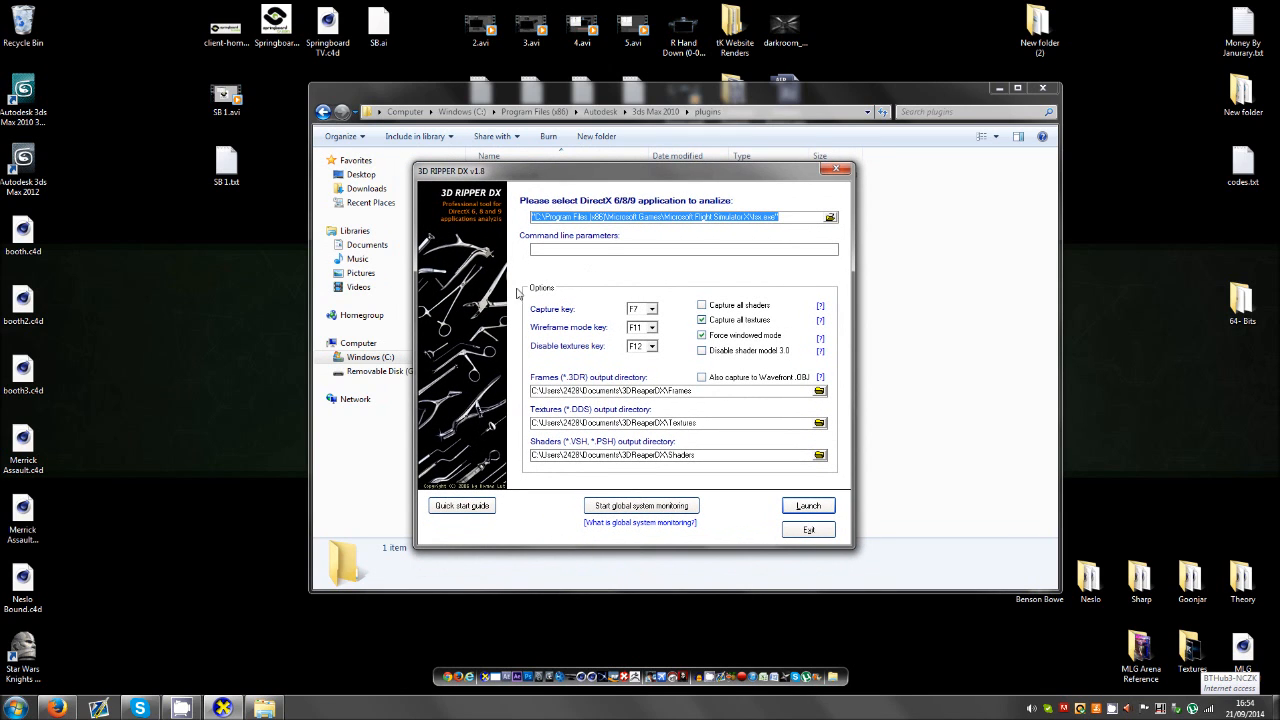
{"action": "left_click_drag", "start_coordinate": [651, 172], "coordinate": [610, 193]}
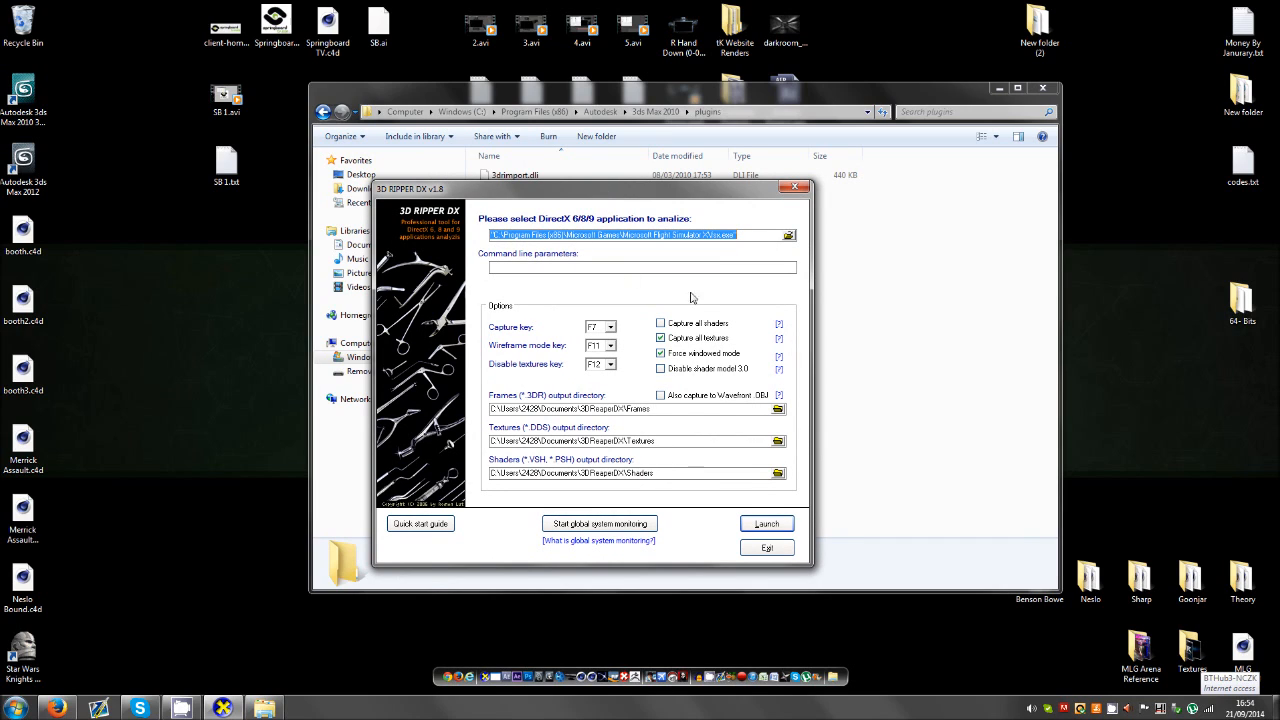
{"action": "left_click_drag", "start_coordinate": [581, 199], "coordinate": [541, 201]}
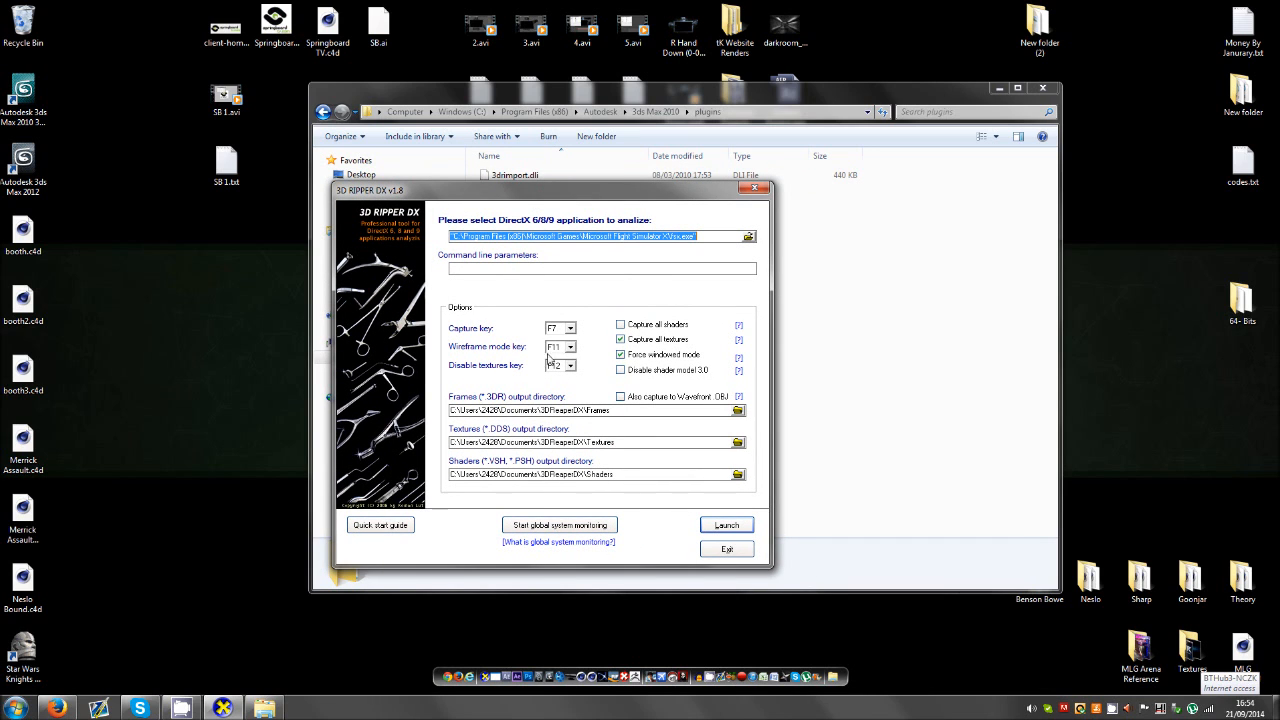
{"action": "left_click_drag", "start_coordinate": [588, 198], "coordinate": [680, 257]}
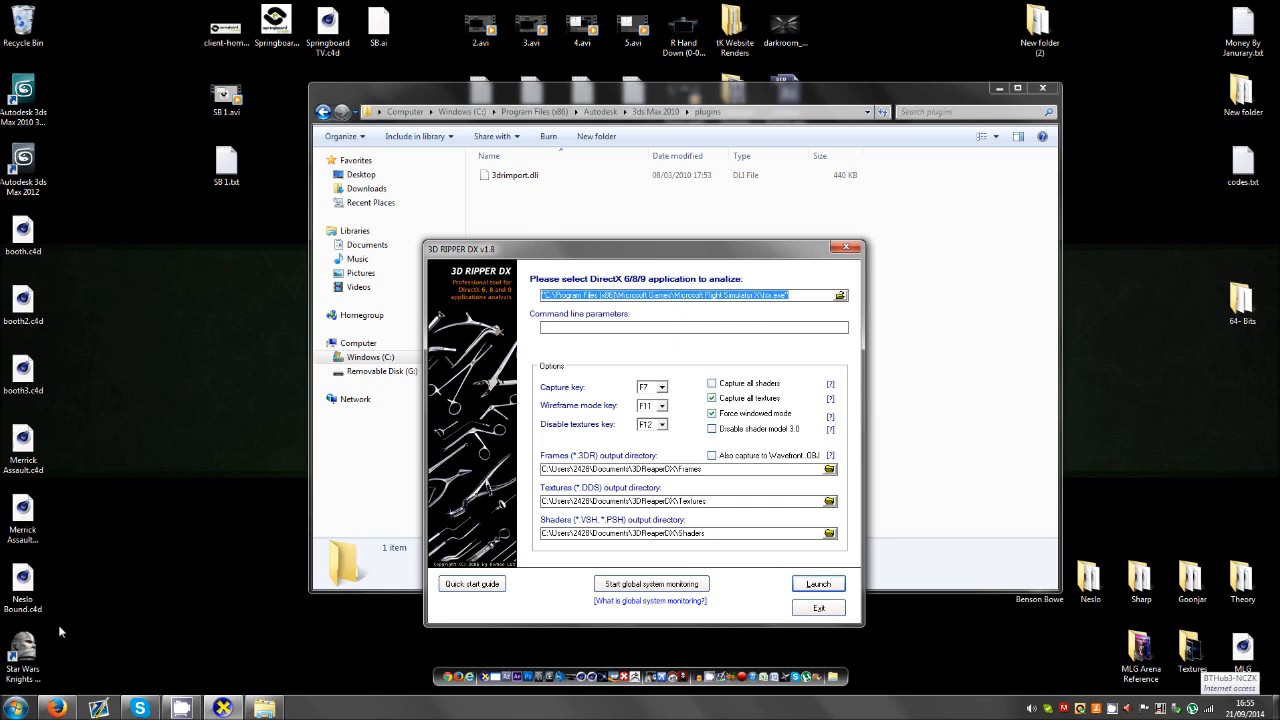
Locate swkotor.exe through the Star Wars Knights of the Old Republic shortcut and set it as the 3D Ripper DX application to analyze.
{"action": "left_click_drag", "start_coordinate": [24, 650], "coordinate": [676, 295]}
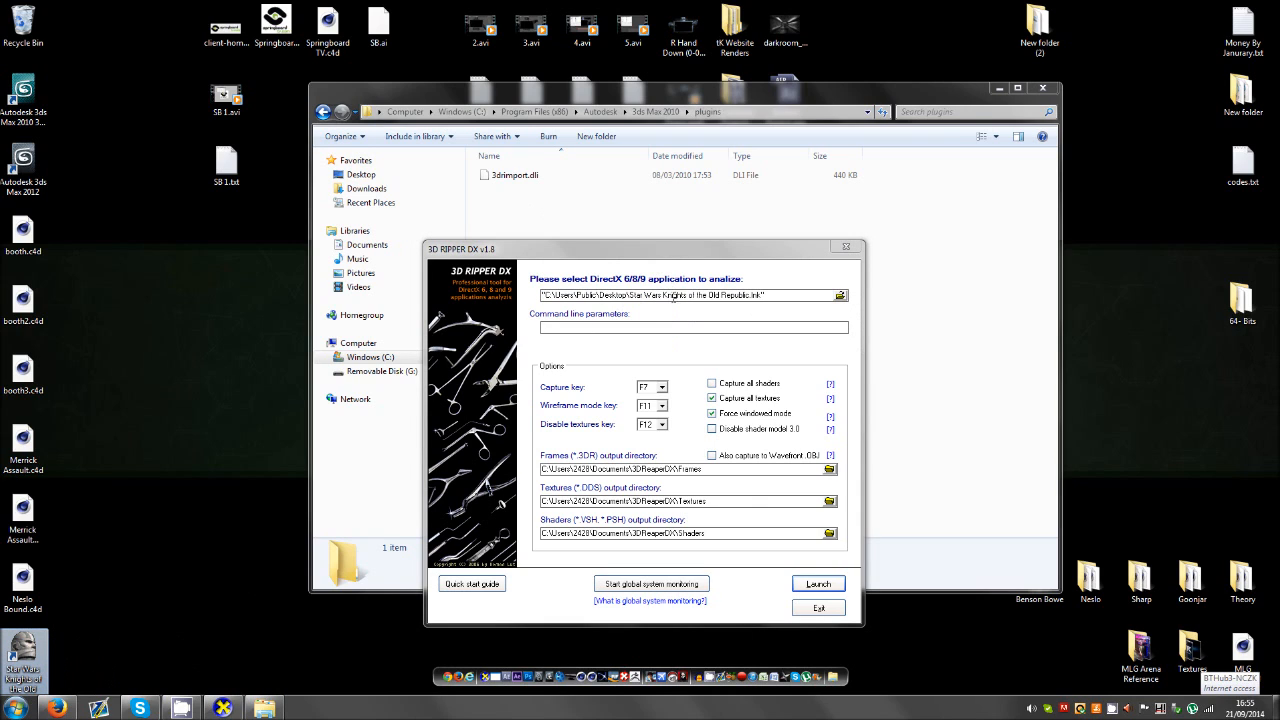
{"action": "right_click", "coordinate": [24, 650]}
{"action": "left_click", "coordinate": [126, 333]}
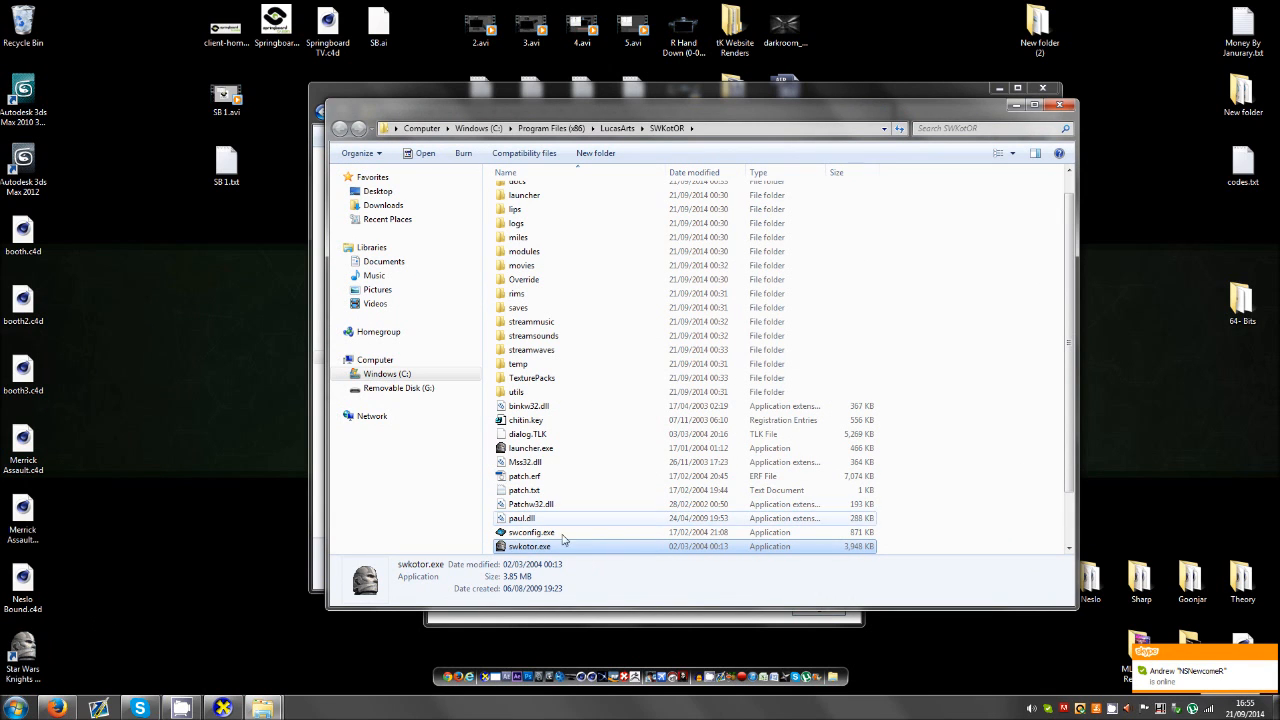
{"action": "left_click_drag", "start_coordinate": [700, 119], "coordinate": [1119, 167]}
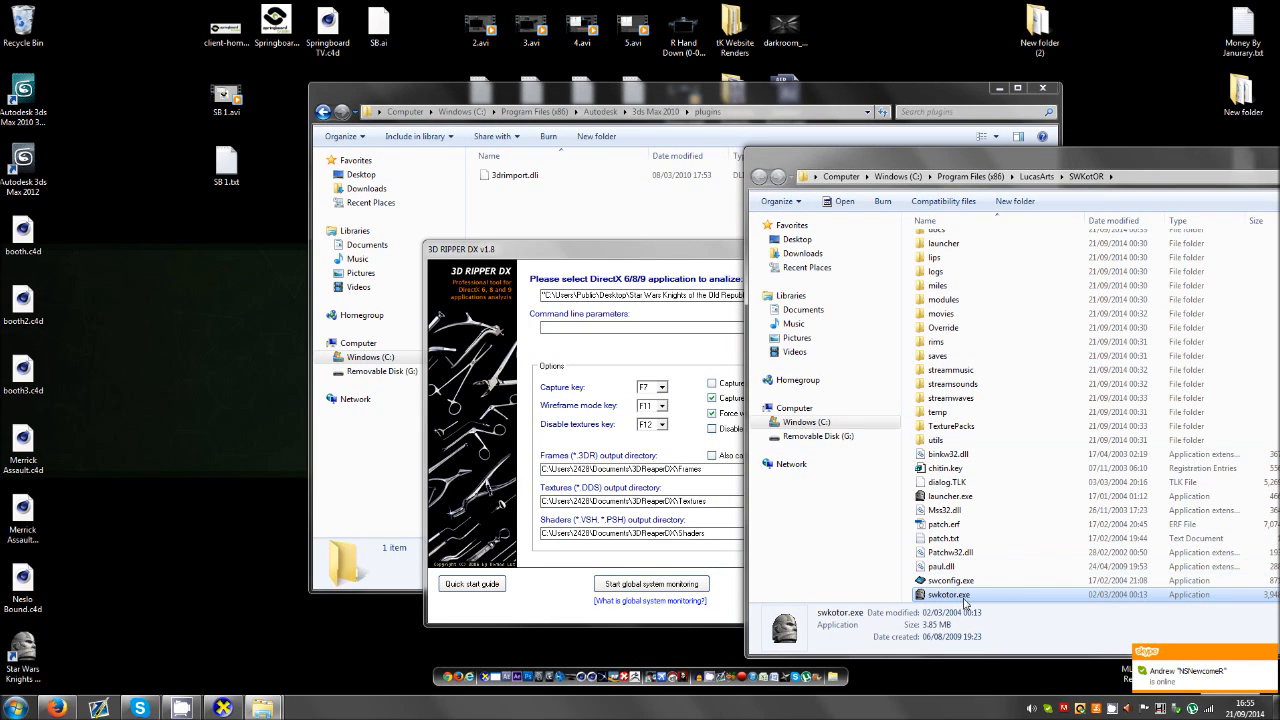
{"action": "left_click_drag", "start_coordinate": [967, 594], "coordinate": [690, 296]}
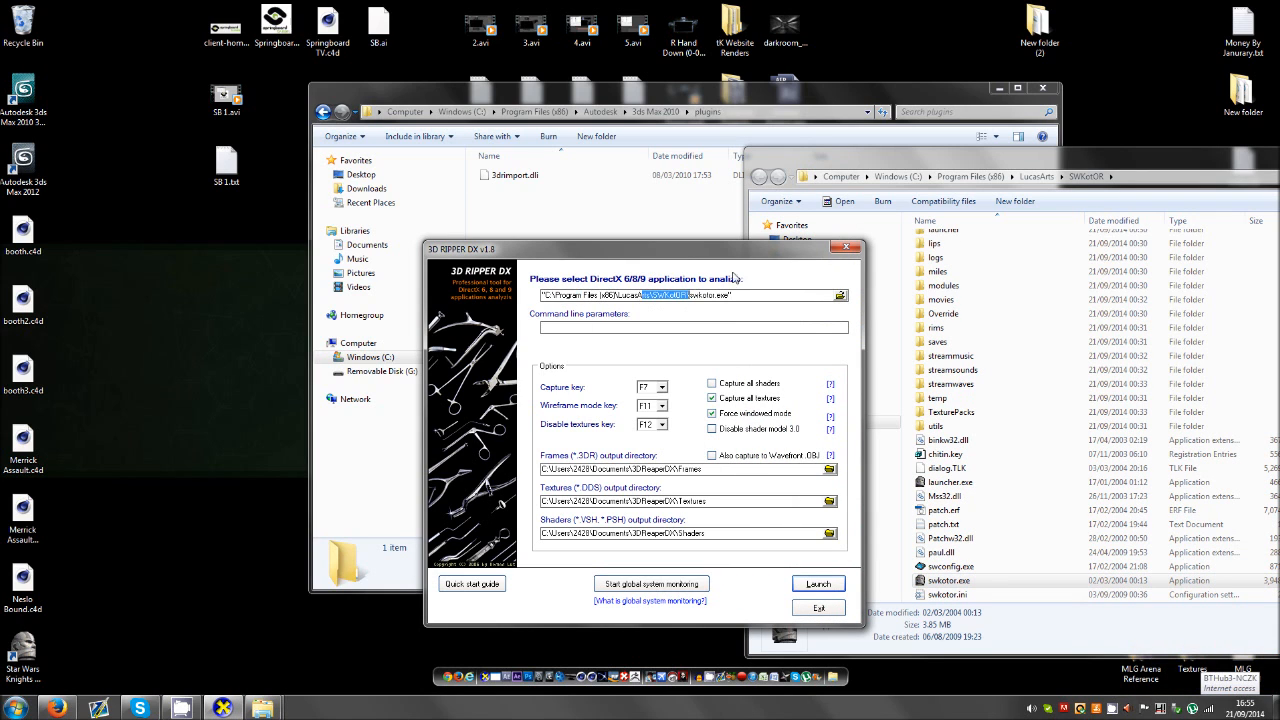
Set the application to analyze to fsx.exe from Program Files (x86)\Microsoft Games\Microsoft Flight Simulator X.
{"action": "left_click_drag", "start_coordinate": [718, 243], "coordinate": [491, 124]}
{"action": "left_click_drag", "start_coordinate": [790, 150], "coordinate": [719, 144]}
{"action": "left_click", "coordinate": [900, 170]}
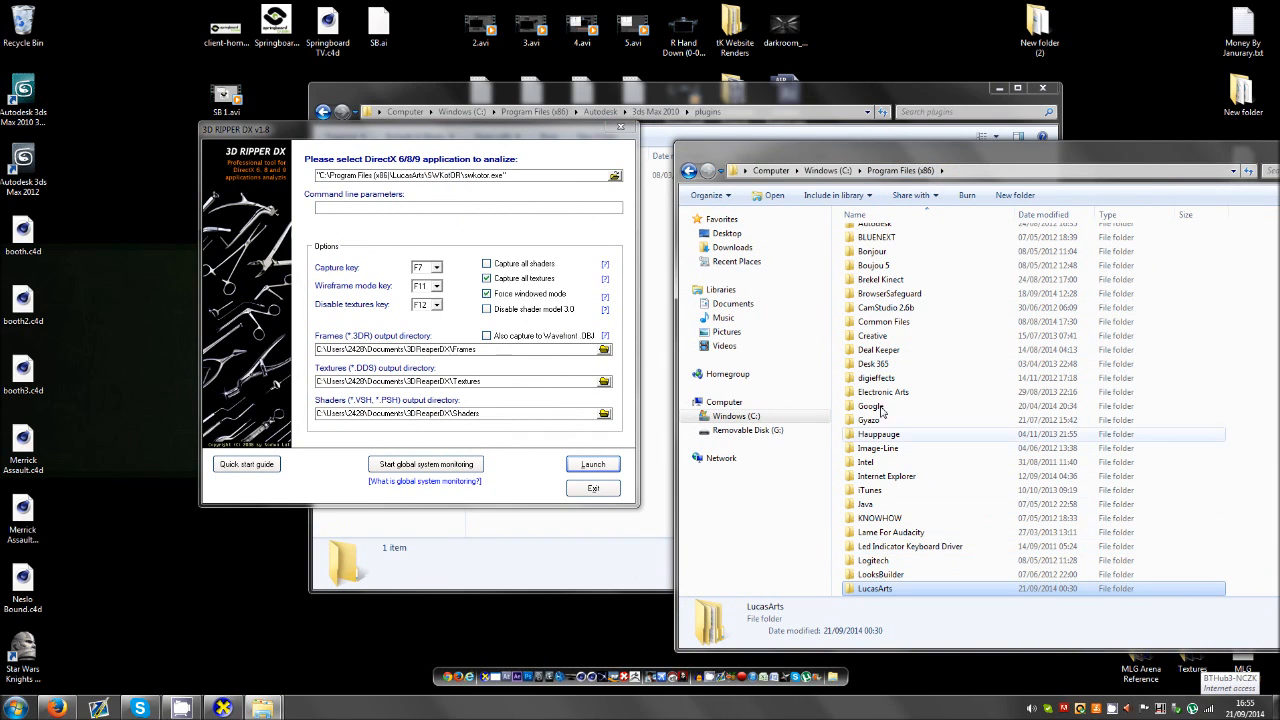
{"action": "scroll", "coordinate": [905, 548], "scroll_direction": "down", "scroll_amount": 2}
{"action": "double_click", "coordinate": [911, 558]}
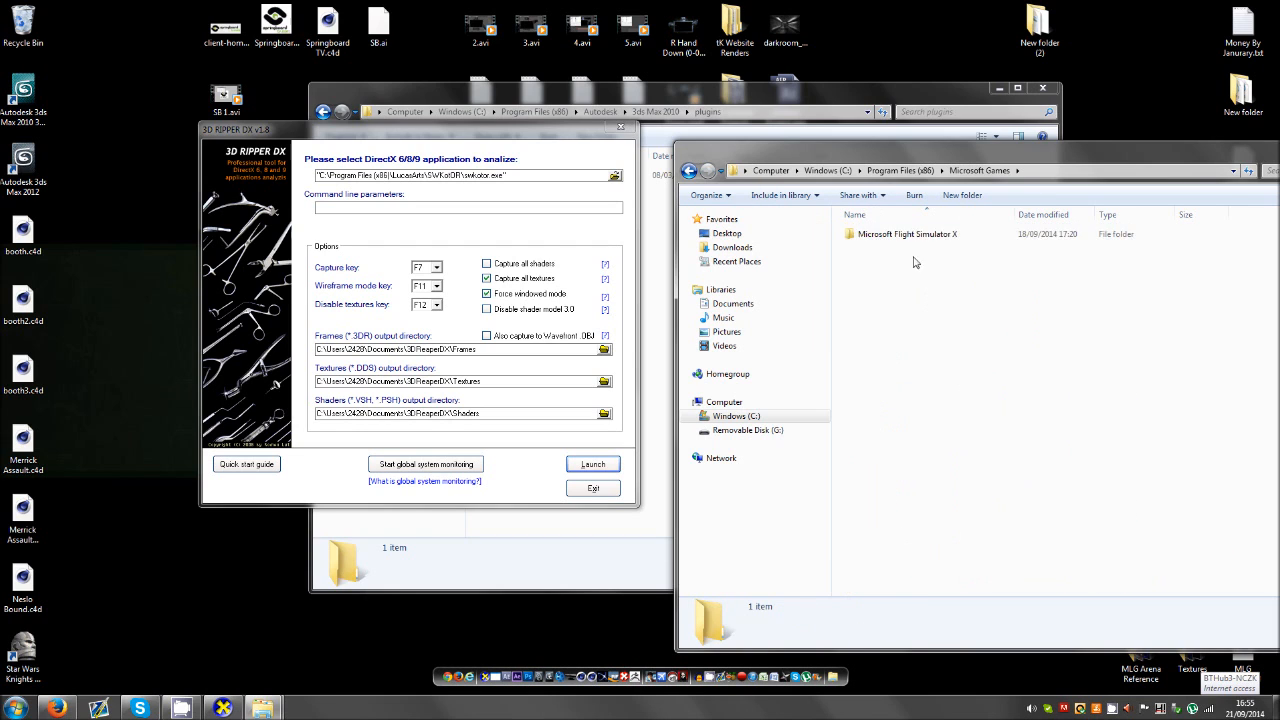
{"action": "double_click", "coordinate": [912, 236]}
{"action": "scroll", "coordinate": [983, 455], "scroll_direction": "down", "scroll_amount": 5}
{"action": "scroll", "coordinate": [985, 455], "scroll_direction": "down", "scroll_amount": 7}
{"action": "left_click", "coordinate": [870, 450]}
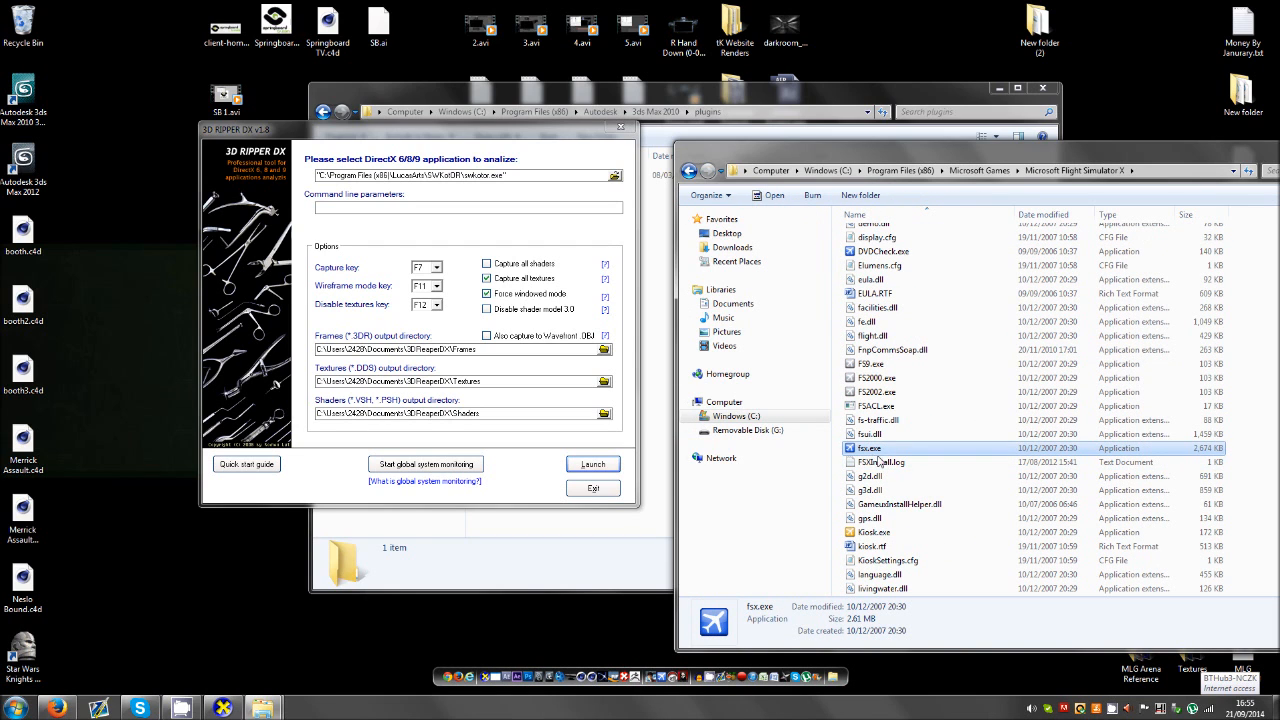
{"action": "left_click_drag", "start_coordinate": [444, 180], "coordinate": [446, 179]}
Close both file browser windows, leaving only the 3D Ripper DX window open on the desktop.
{"action": "left_click_drag", "start_coordinate": [453, 131], "coordinate": [468, 157]}
{"action": "left_click_drag", "start_coordinate": [1239, 149], "coordinate": [994, 153]}
{"action": "left_click", "coordinate": [1163, 152]}
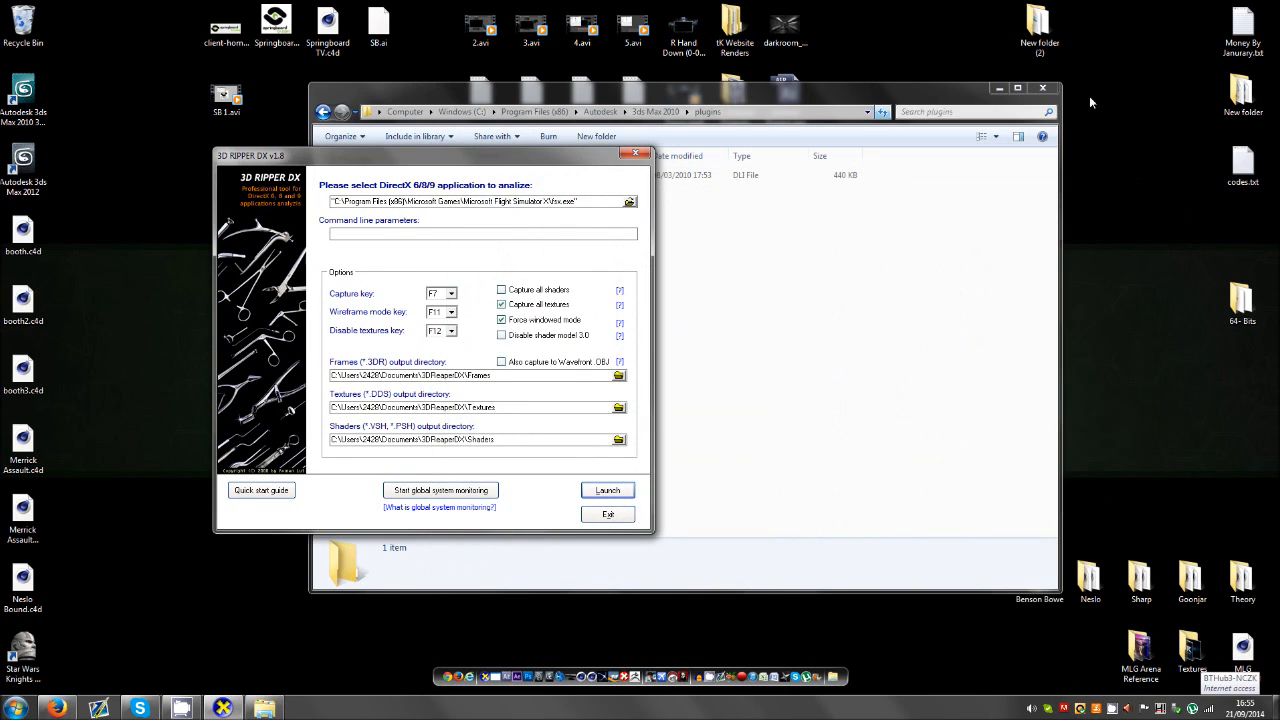
{"action": "left_click", "coordinate": [1043, 88]}
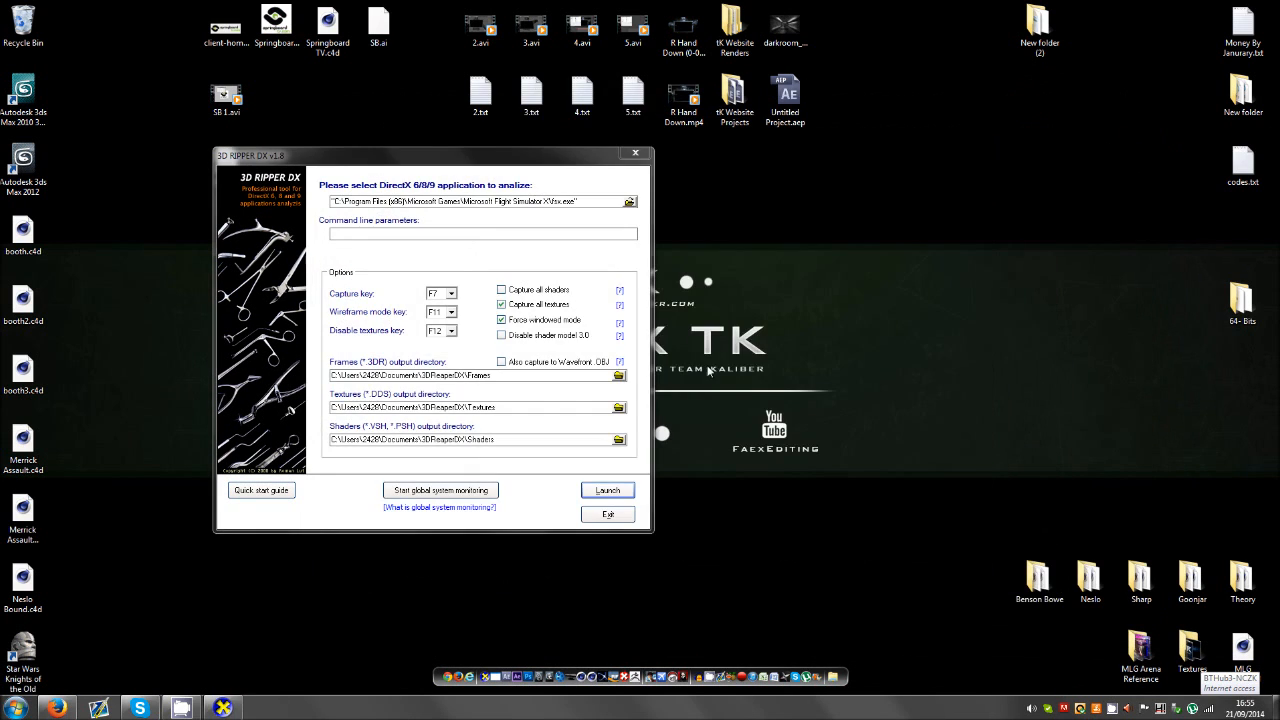
Launch Flight Simulator X through 3D Ripper DX and open its Free Flight setup.
{"action": "left_click", "coordinate": [608, 491]}
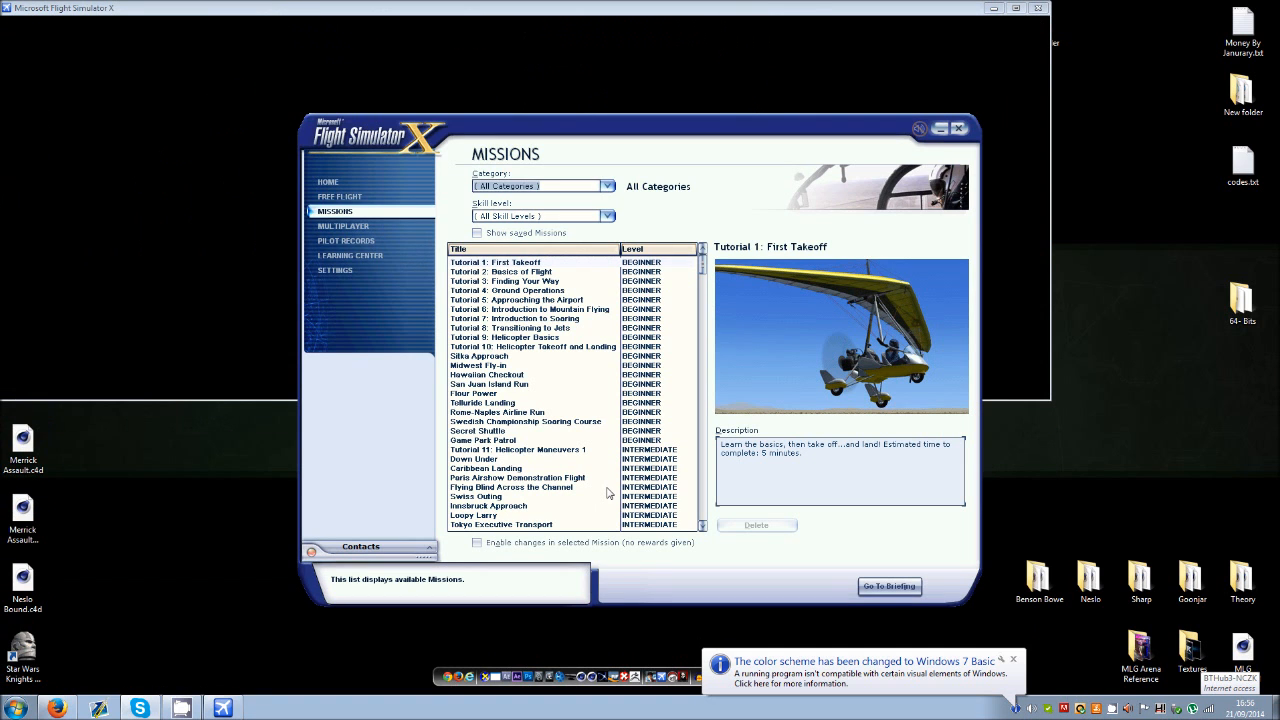
{"action": "left_click", "coordinate": [361, 199]}
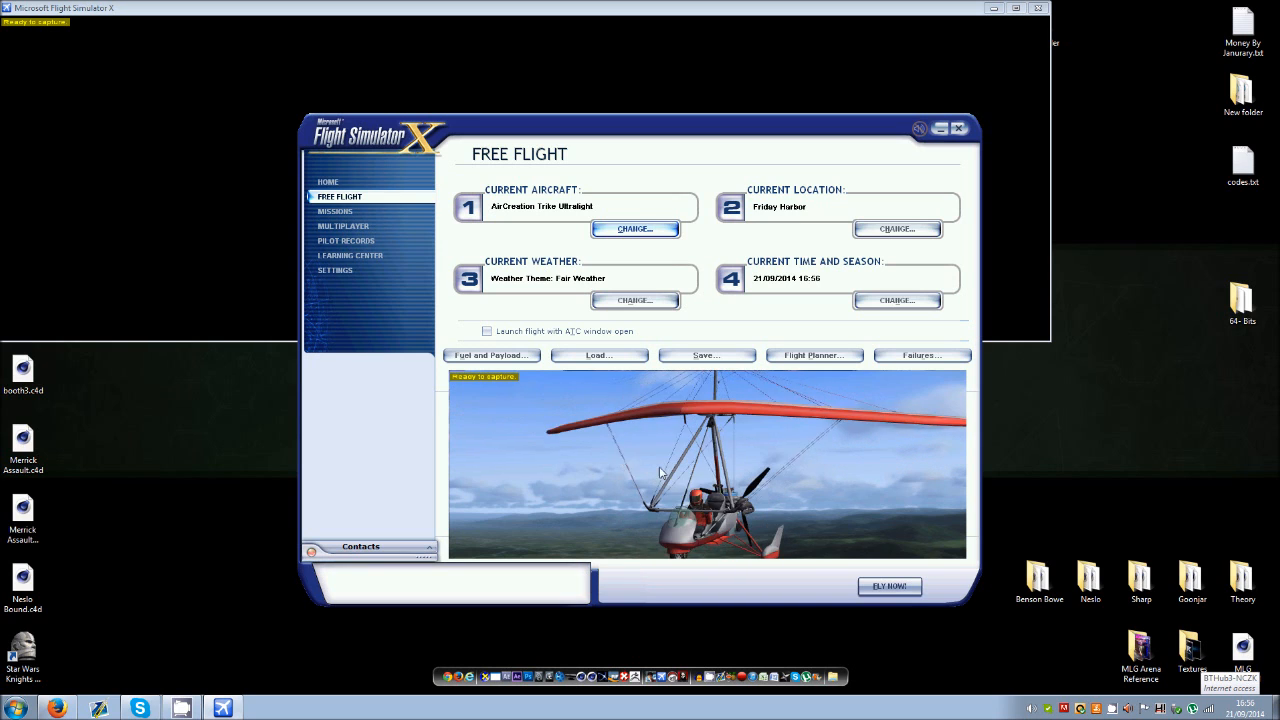
Change the current free flight aircraft to the Boeing 737-800NG.
{"action": "left_click", "coordinate": [631, 230]}
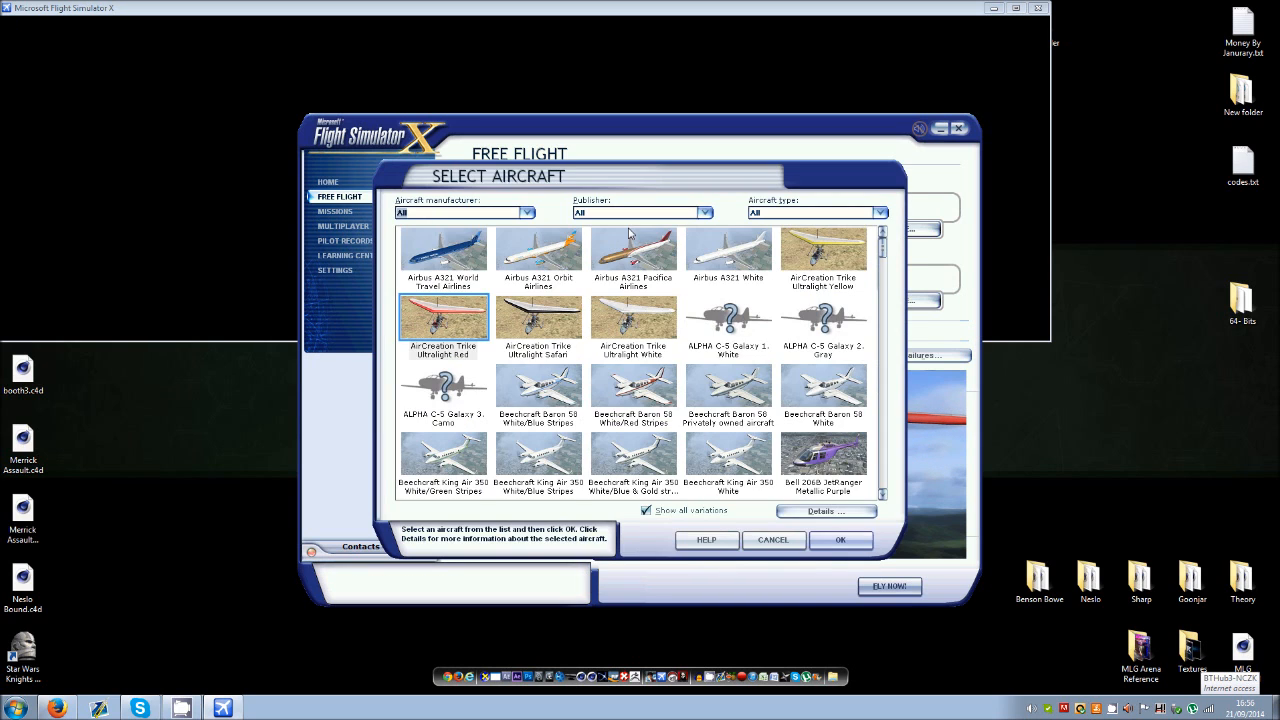
{"action": "scroll", "coordinate": [690, 400], "scroll_direction": "down", "scroll_amount": 4}
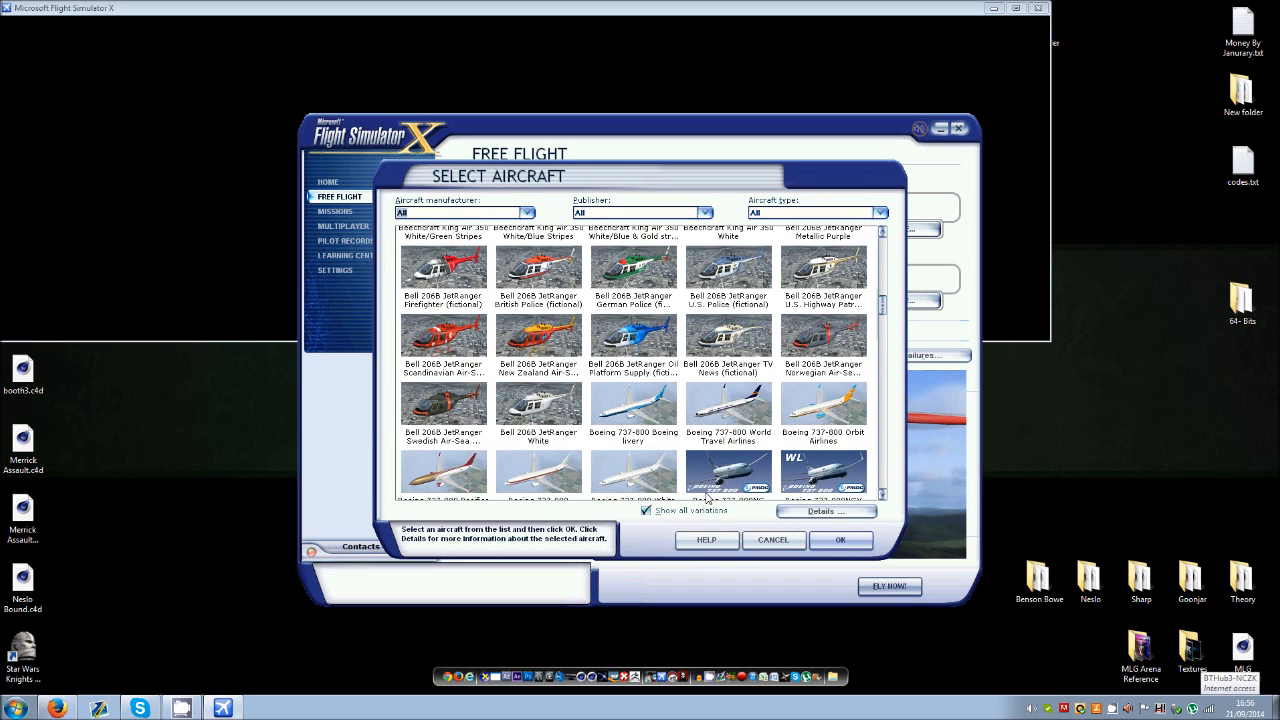
{"action": "left_click", "coordinate": [748, 494]}
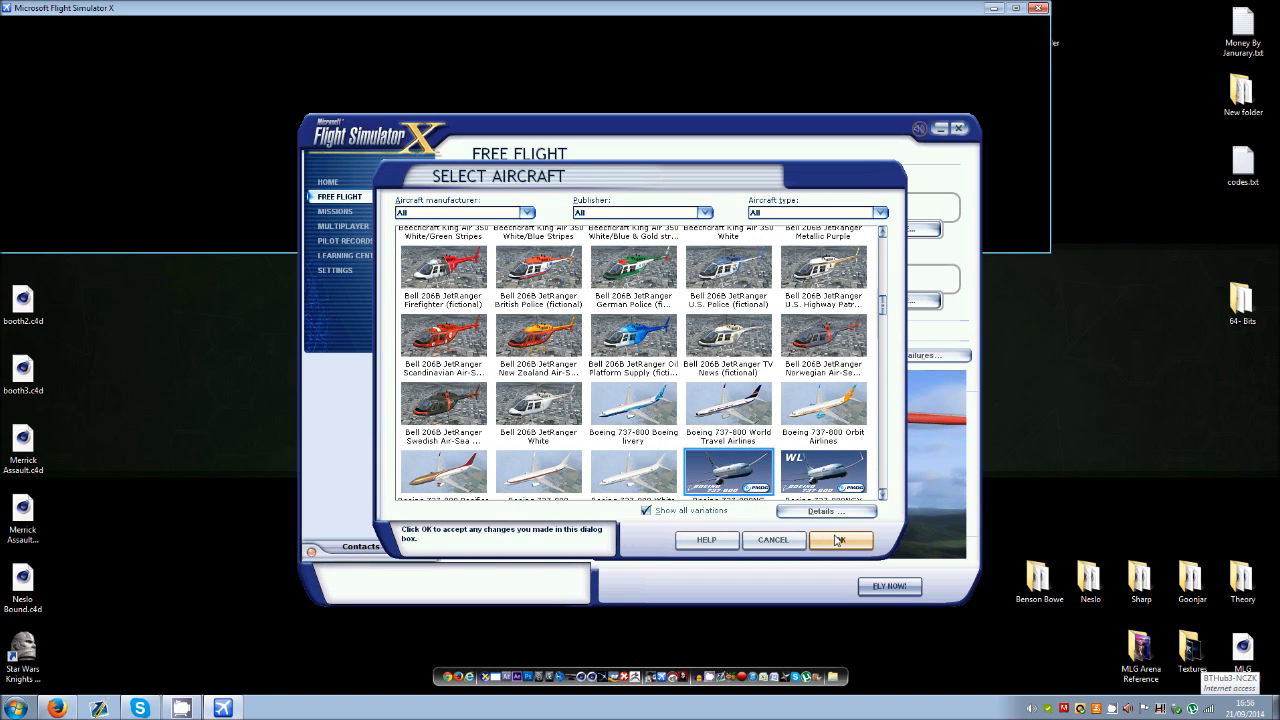
{"action": "left_click", "coordinate": [838, 540]}
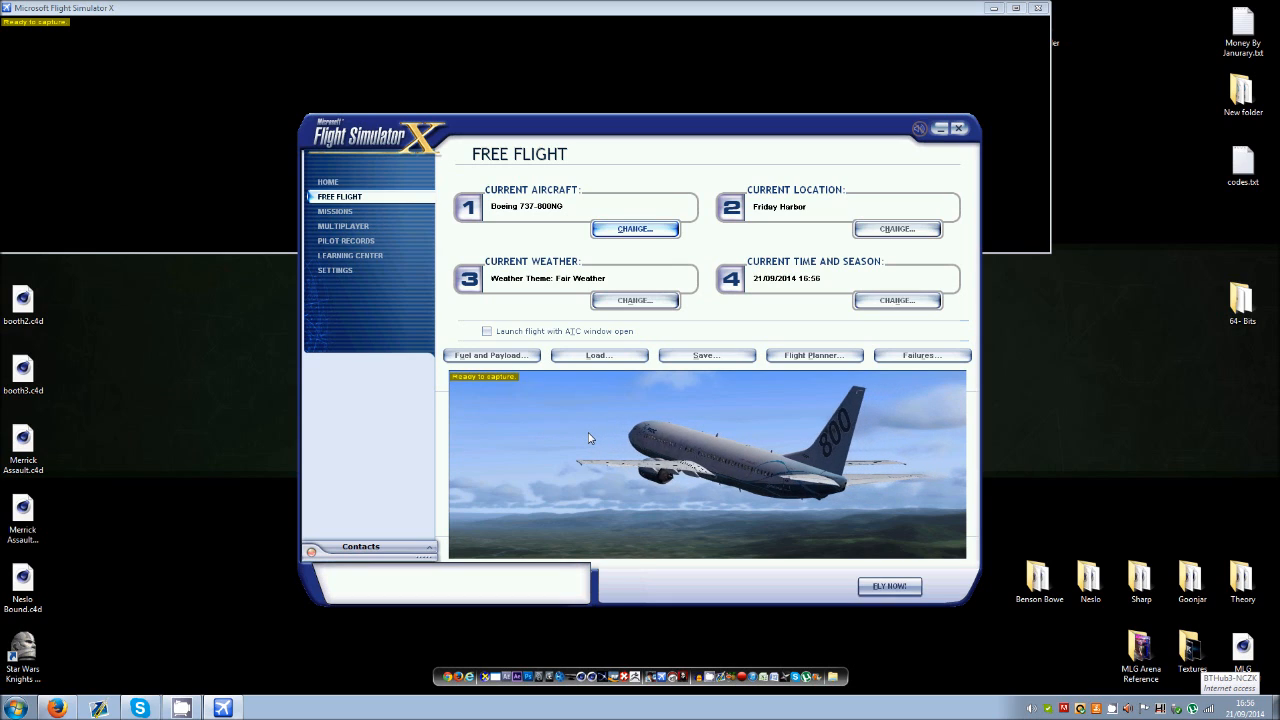
Capture the frame showing the Boeing 737-800NG preview and exit Flight Simulator X.
{"action": "key", "text": "F12"}
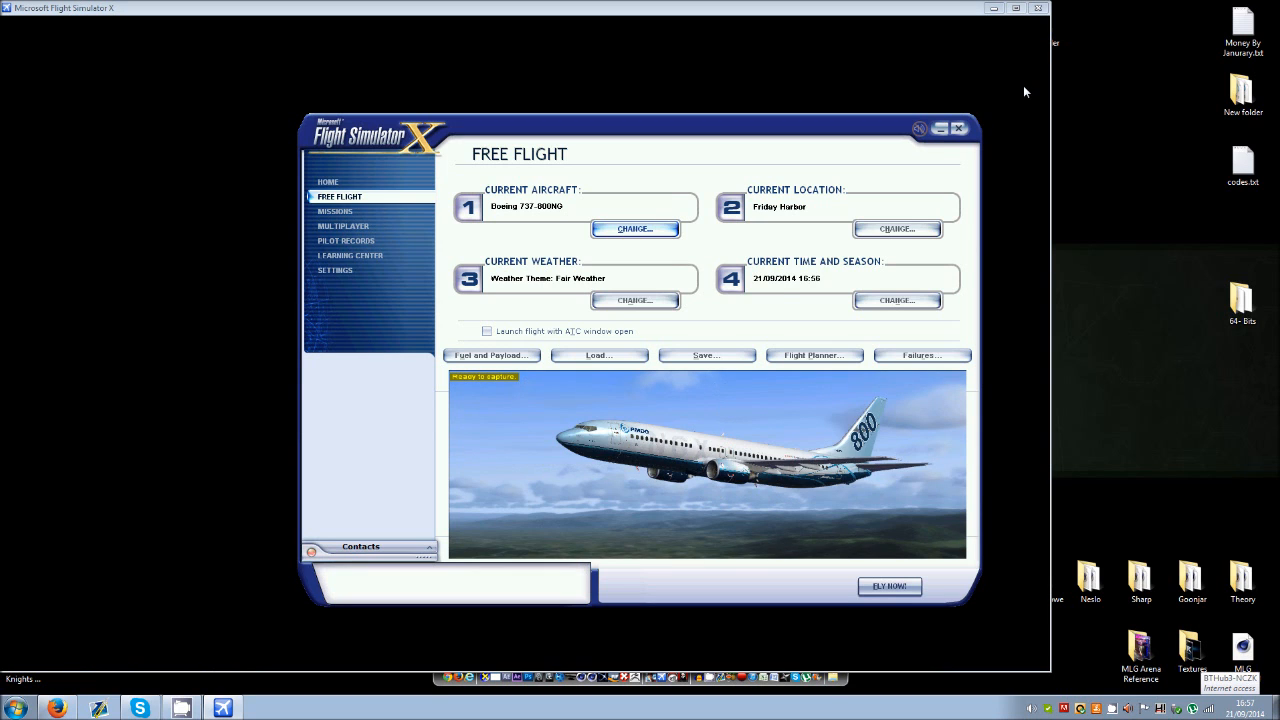
{"action": "left_click", "coordinate": [958, 128]}
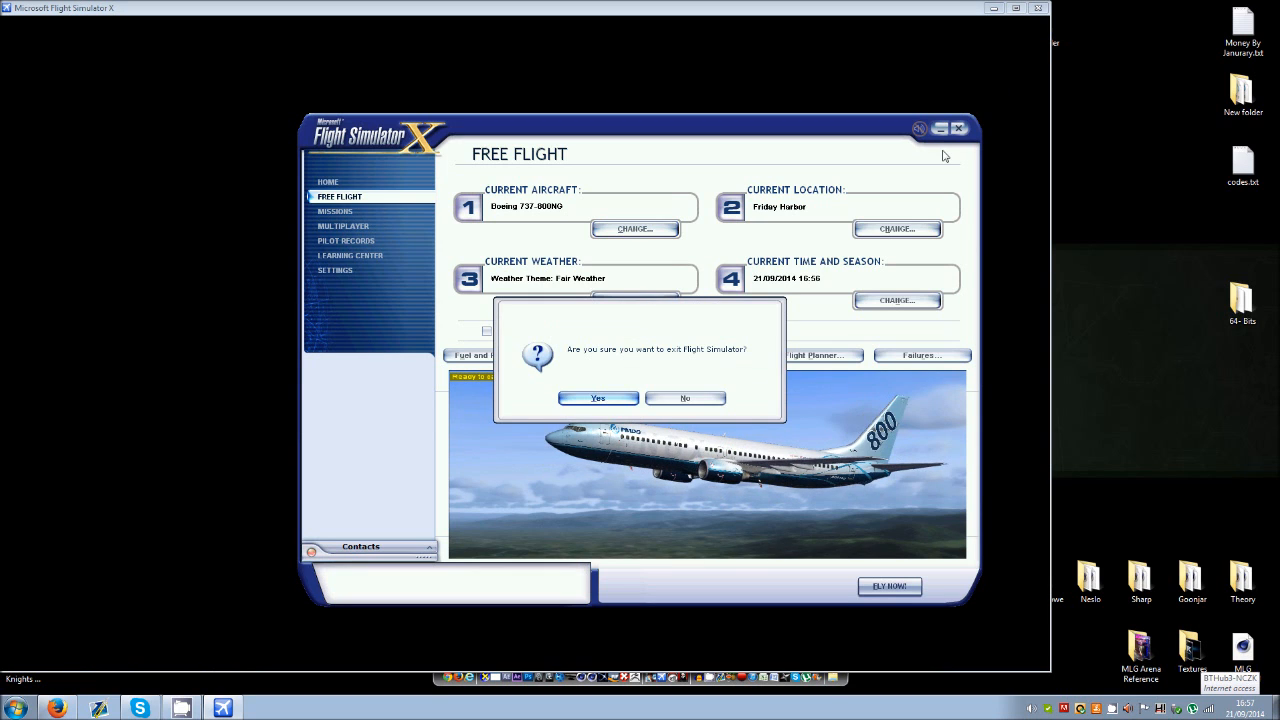
{"action": "left_click", "coordinate": [598, 398]}
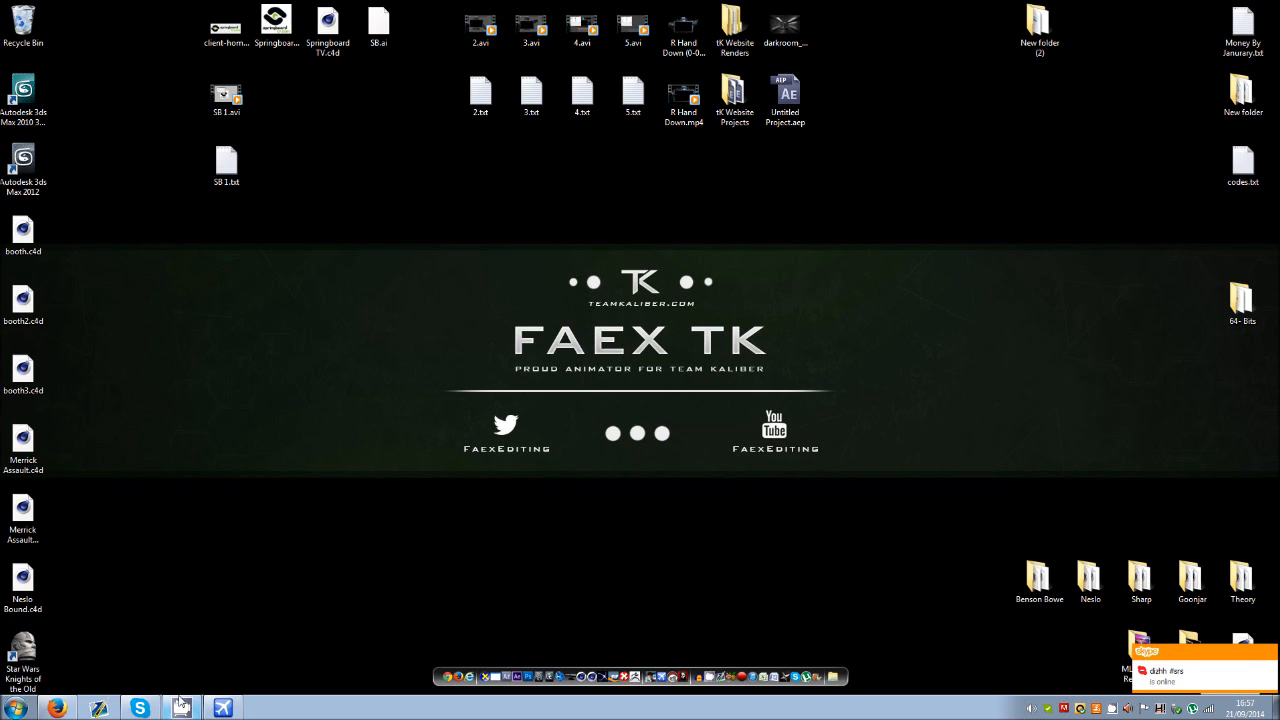
Check the Frames and Textures folders inside Documents\3DReaperDX for captured files.
{"action": "left_click", "coordinate": [833, 674]}
{"action": "double_click", "coordinate": [630, 268]}
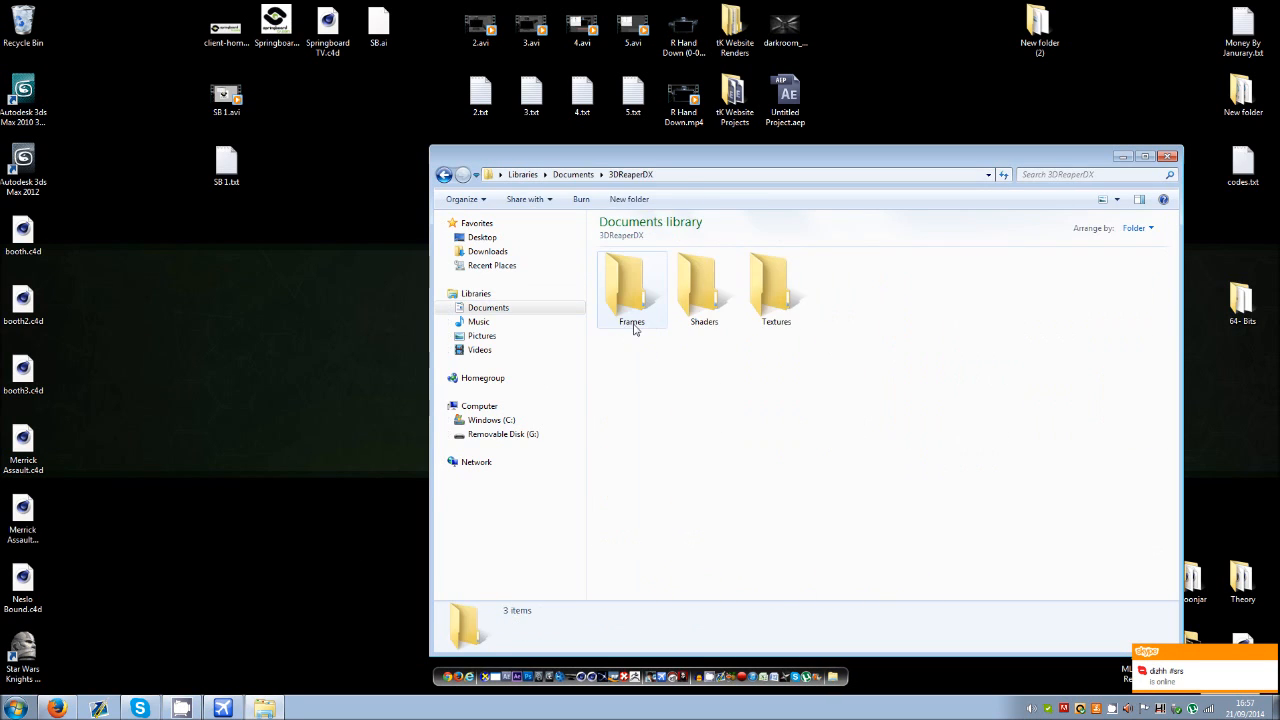
{"action": "double_click", "coordinate": [632, 300]}
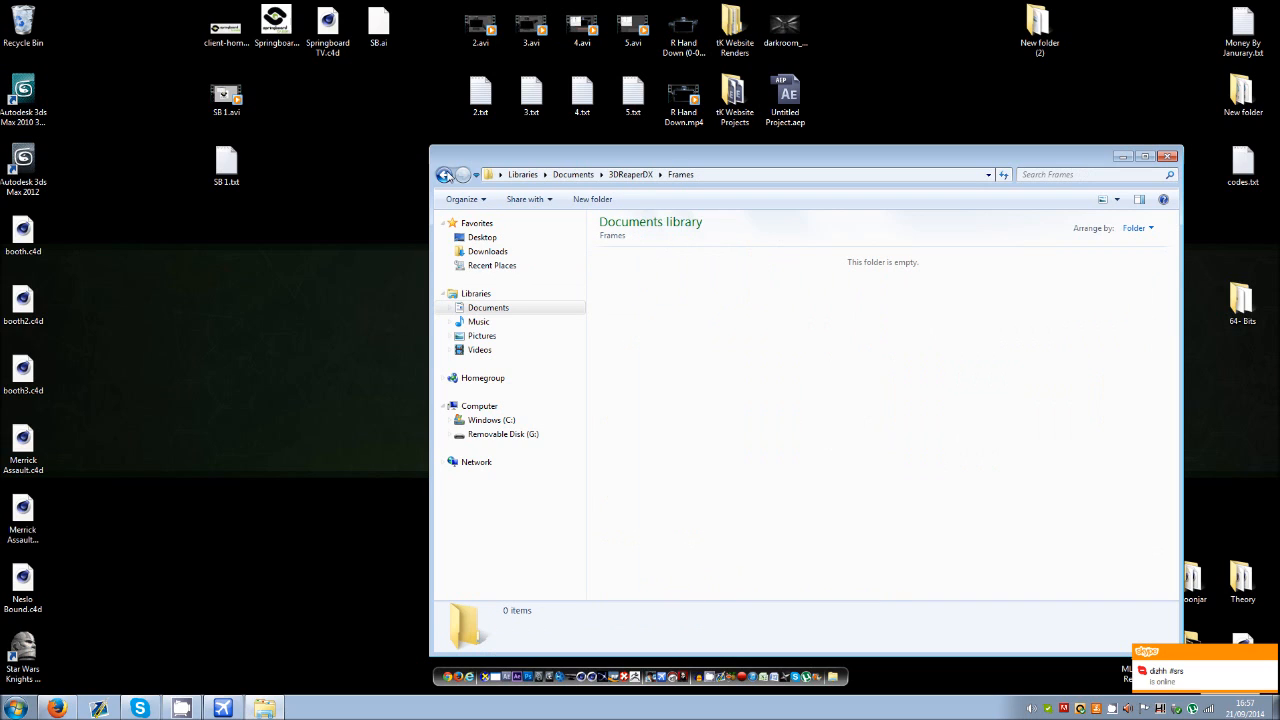
{"action": "left_click", "coordinate": [444, 174]}
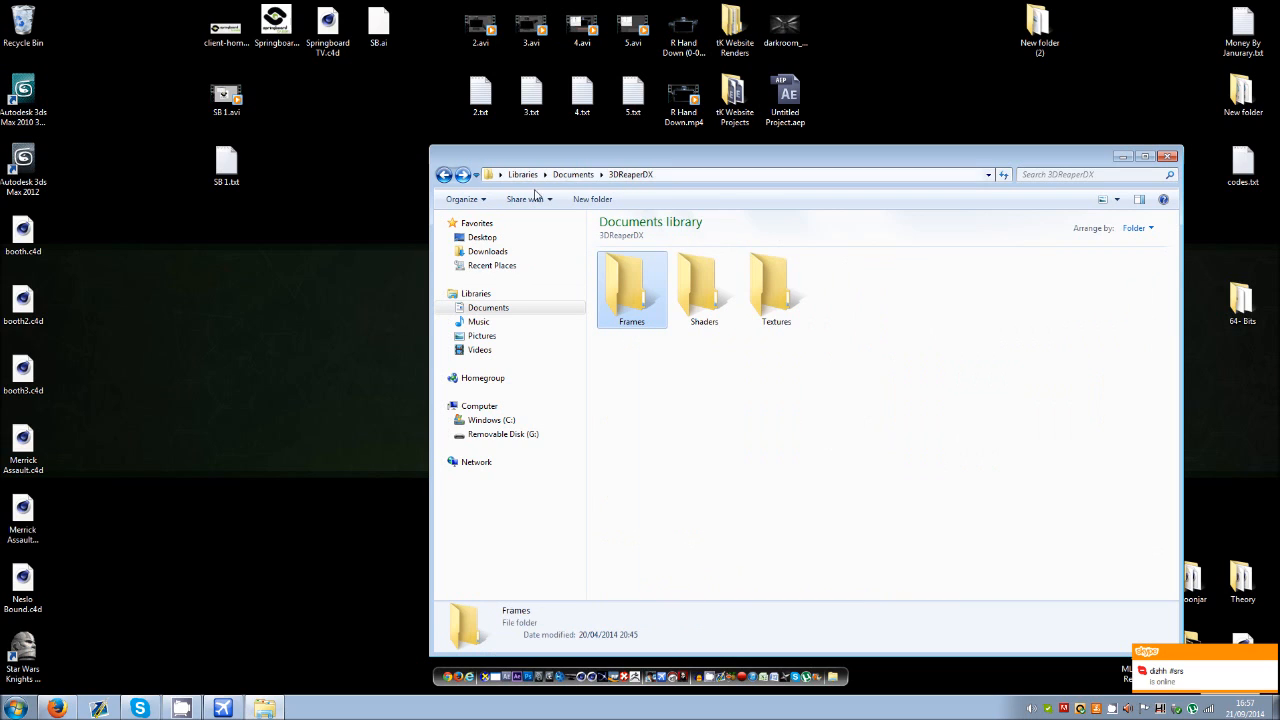
{"action": "double_click", "coordinate": [633, 300]}
{"action": "left_click_drag", "start_coordinate": [1000, 552], "coordinate": [530, 210]}
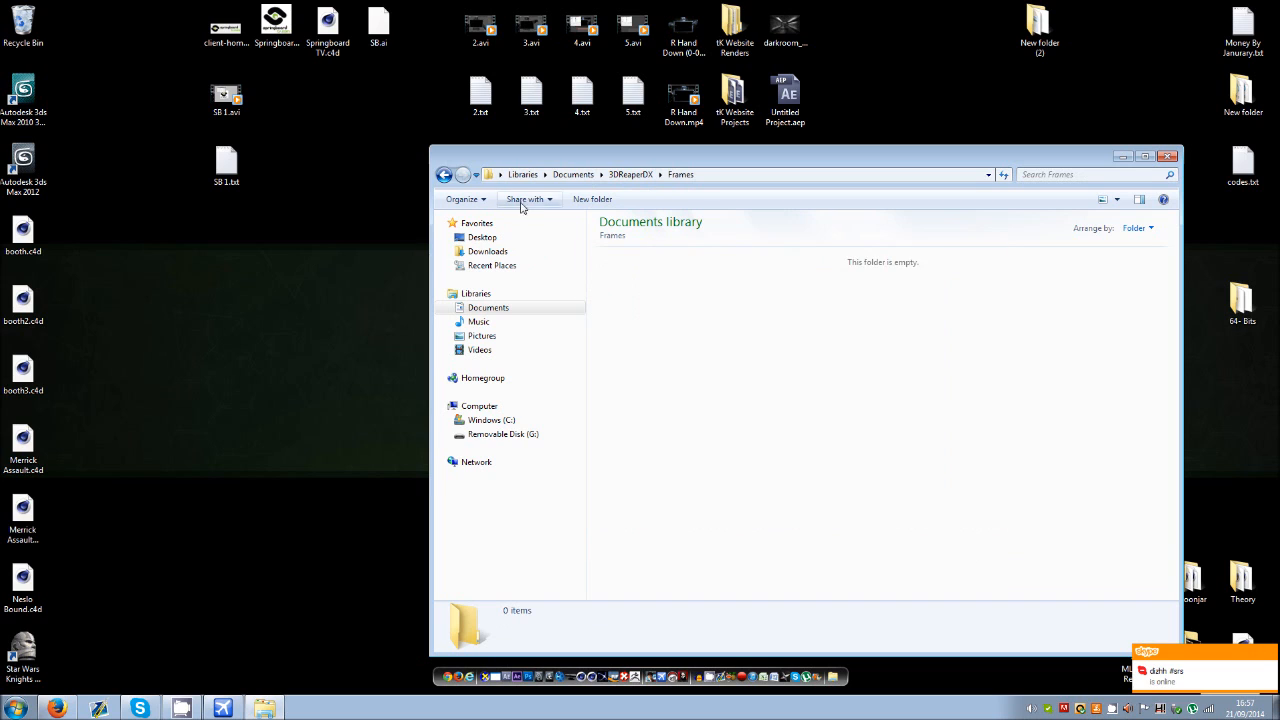
{"action": "left_click", "coordinate": [444, 174]}
{"action": "double_click", "coordinate": [766, 300]}
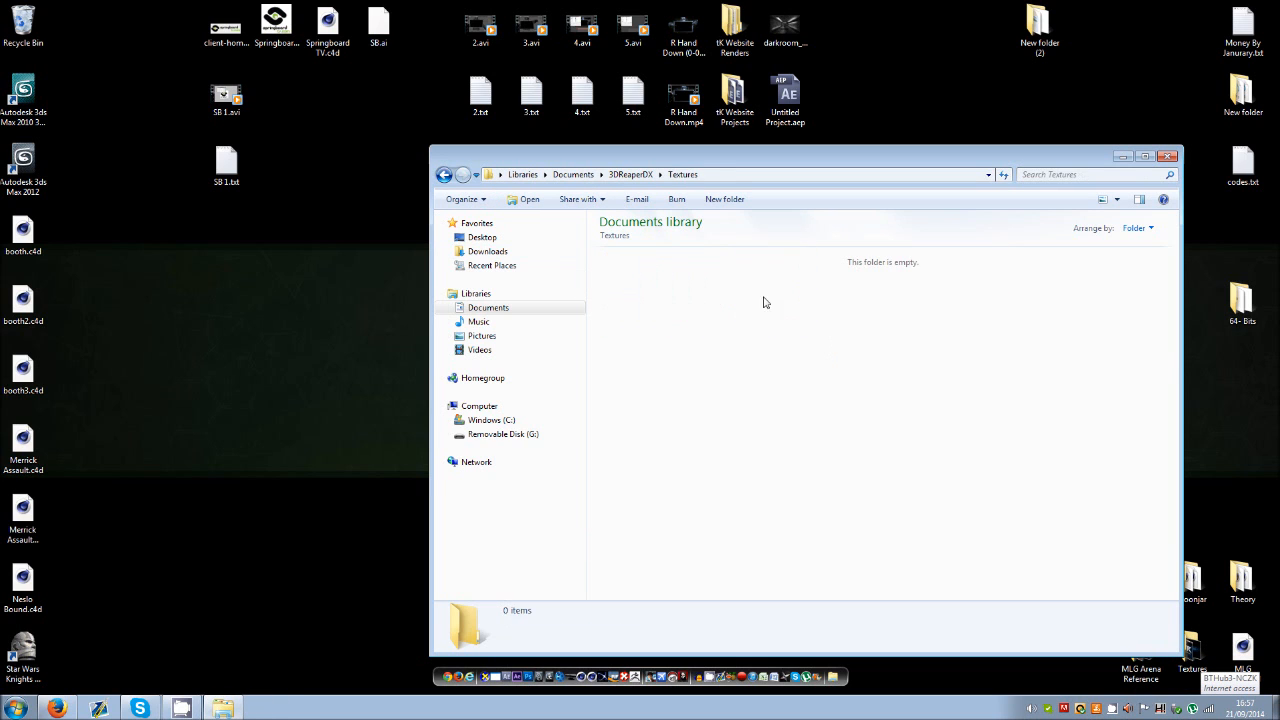
{"action": "left_click", "coordinate": [444, 175]}
{"action": "left_click", "coordinate": [444, 175]}
Browse the captured DDS textures in C:\2 and open its subfolder 2 holding the captured frames.
{"action": "left_click", "coordinate": [490, 420]}
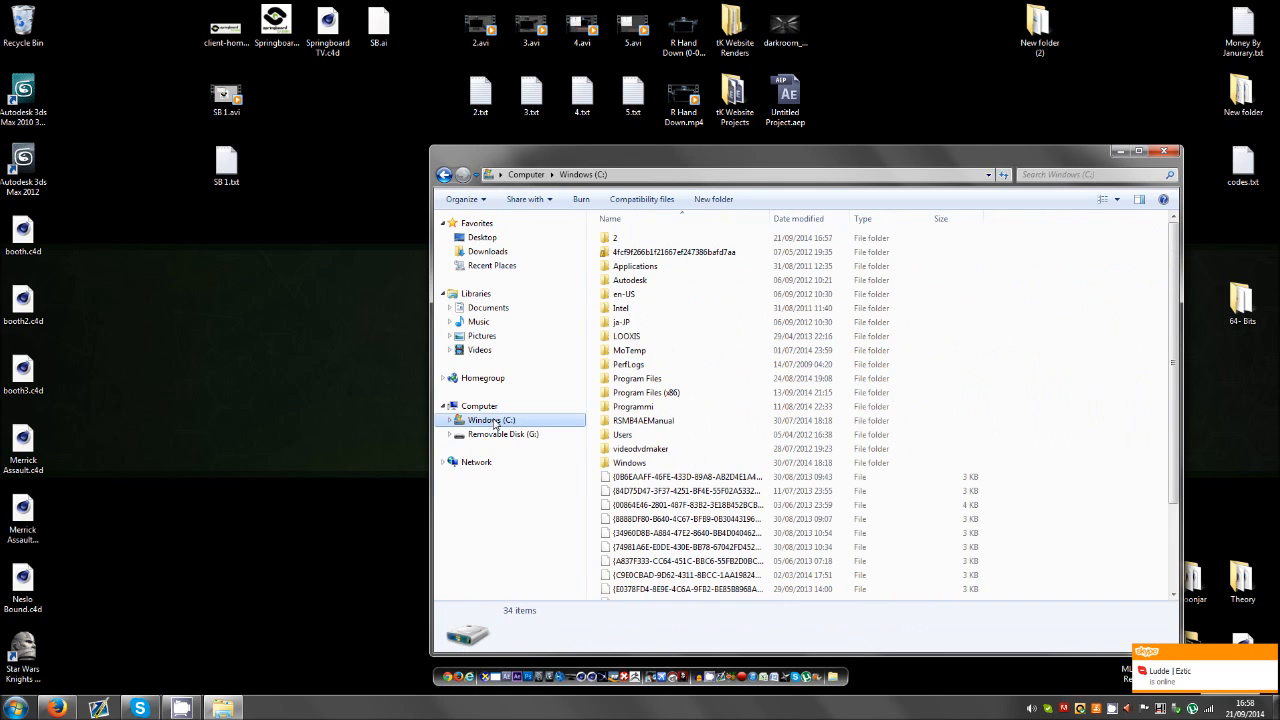
{"action": "double_click", "coordinate": [614, 238]}
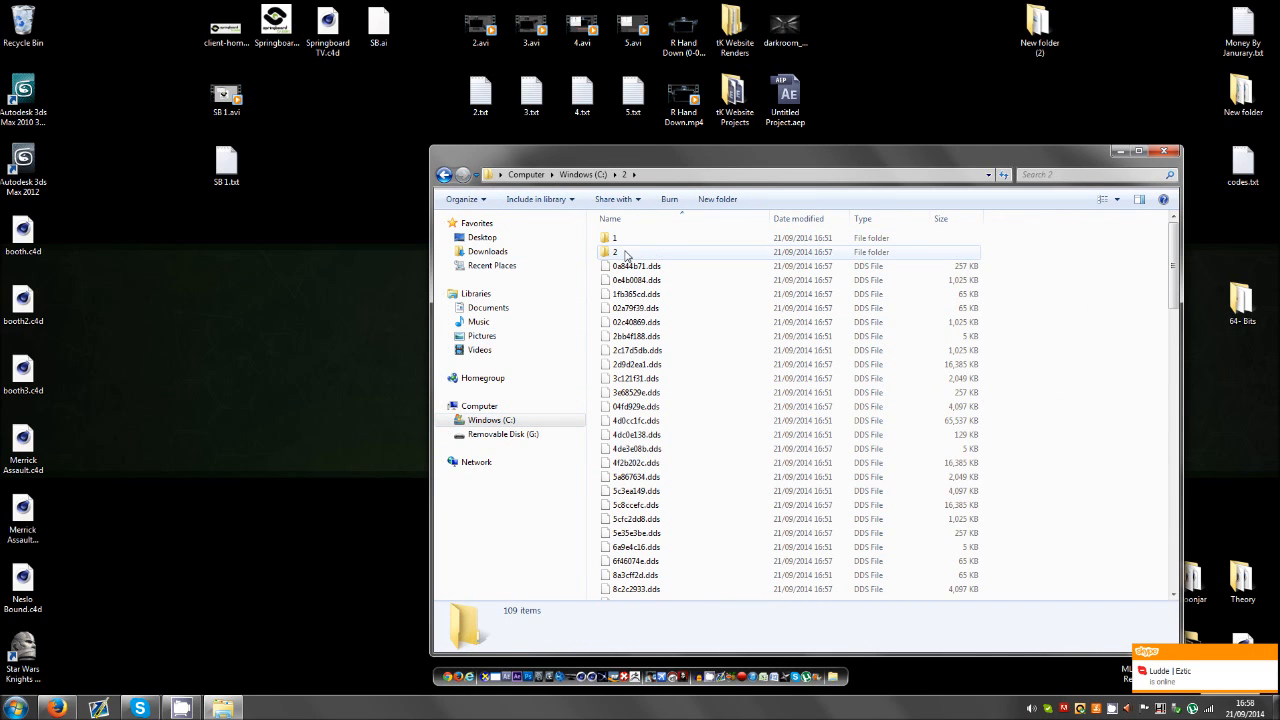
{"action": "left_click", "coordinate": [625, 256]}
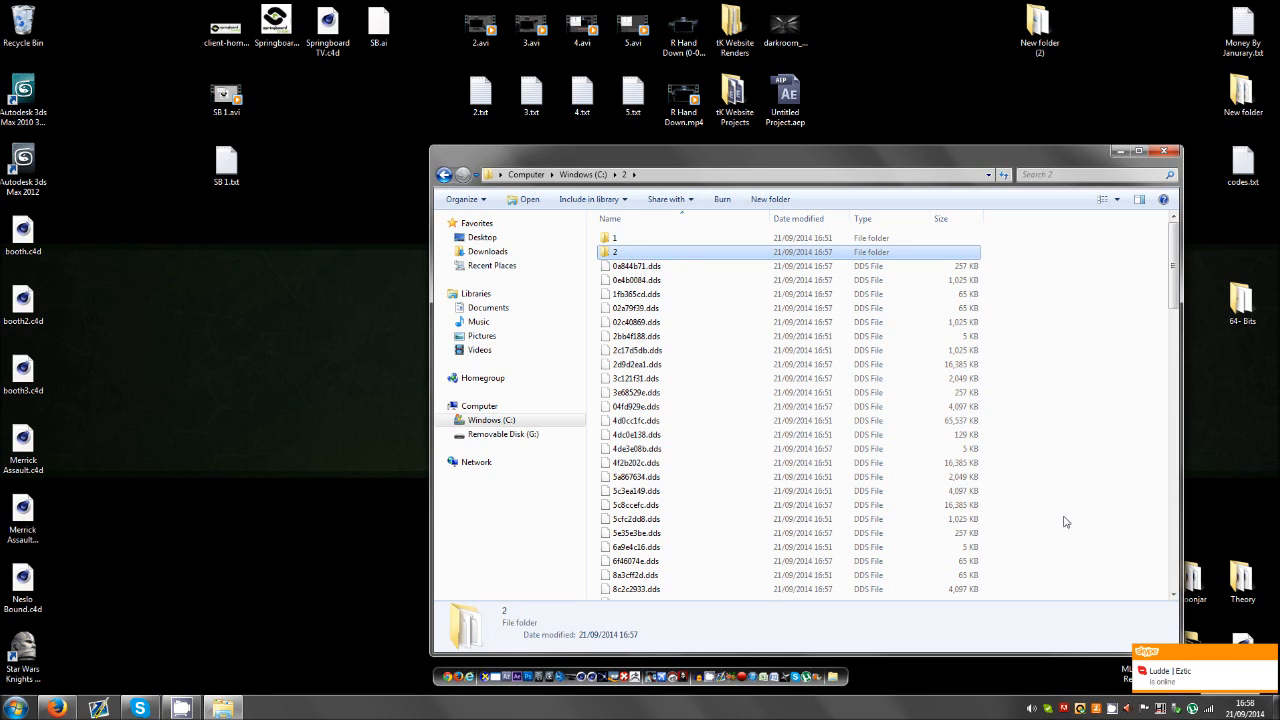
{"action": "left_click_drag", "start_coordinate": [1065, 521], "coordinate": [557, 244]}
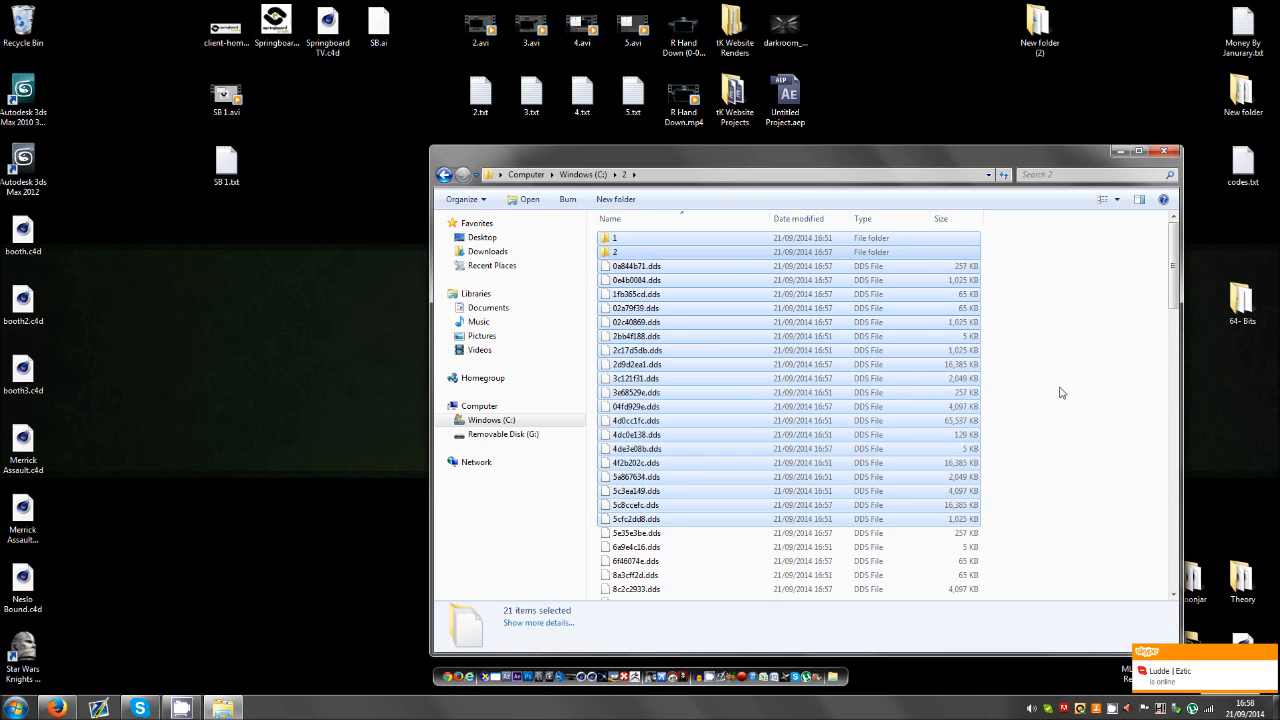
{"action": "left_click", "coordinate": [1061, 393]}
{"action": "left_click", "coordinate": [621, 256]}
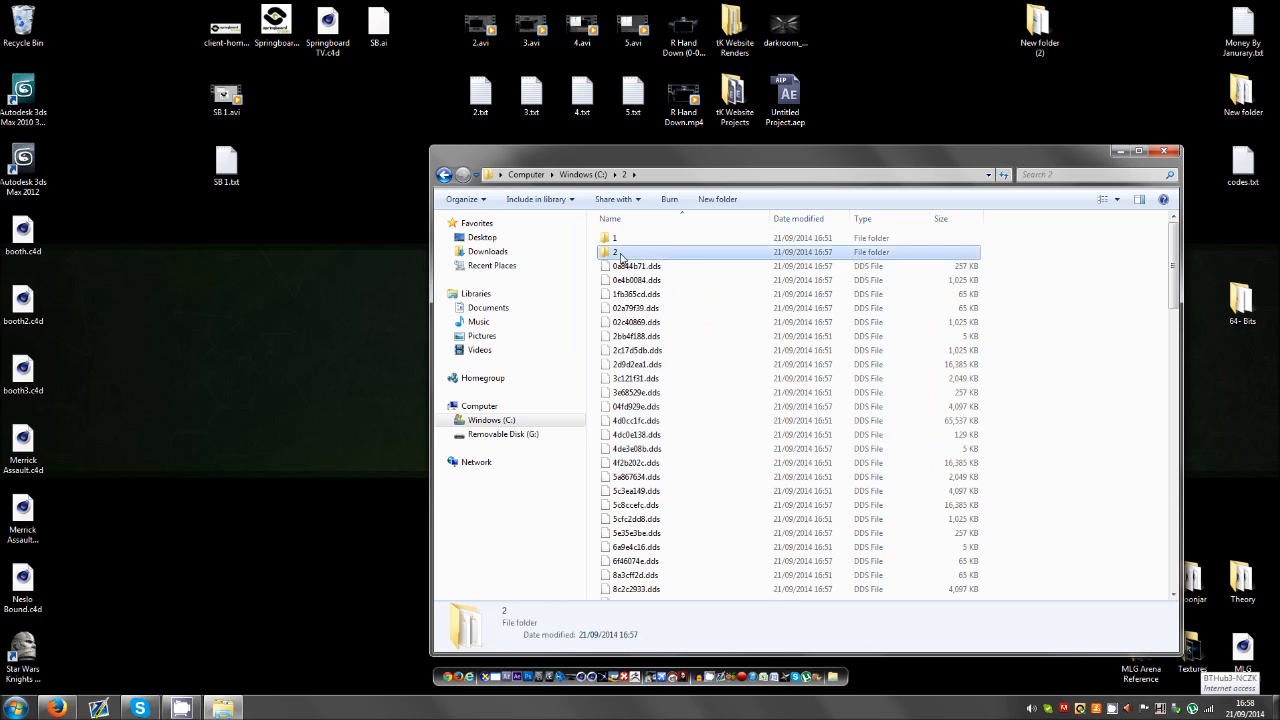
{"action": "double_click", "coordinate": [621, 256]}
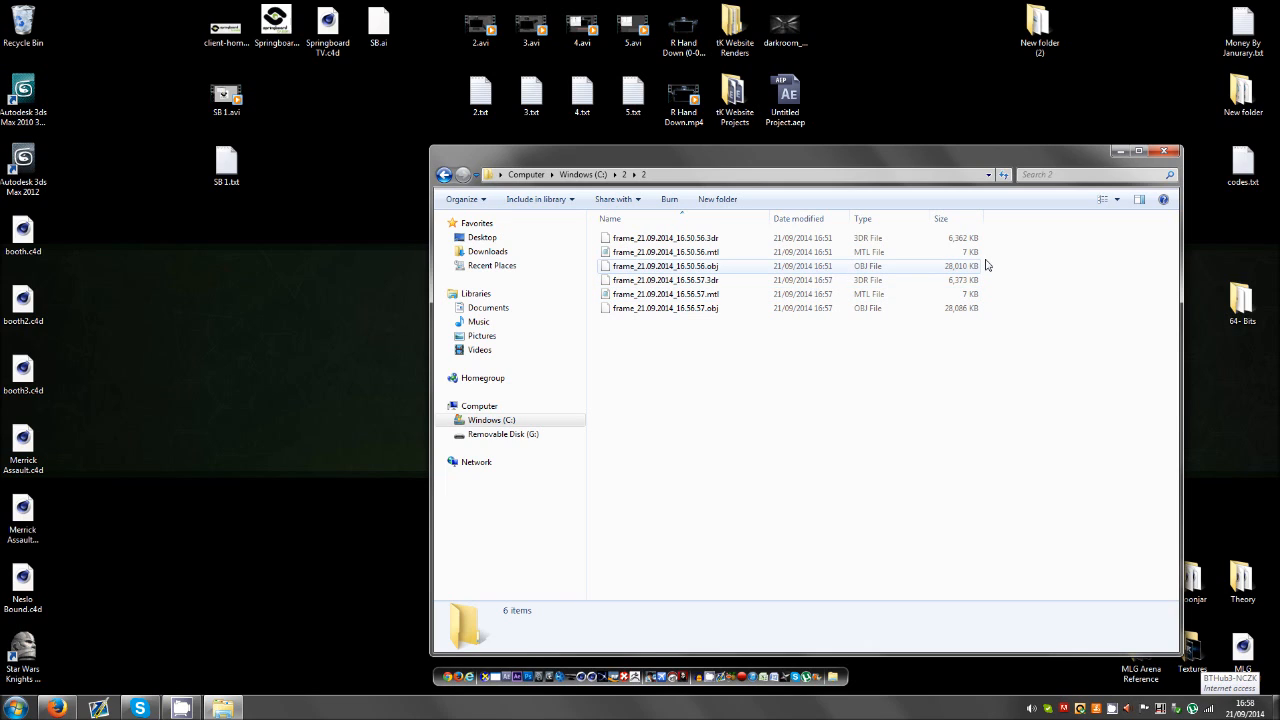
Delete the three older frame_21.09.2014_16.50.56 files from C:\2\2.
{"action": "left_click_drag", "start_coordinate": [985, 264], "coordinate": [748, 227]}
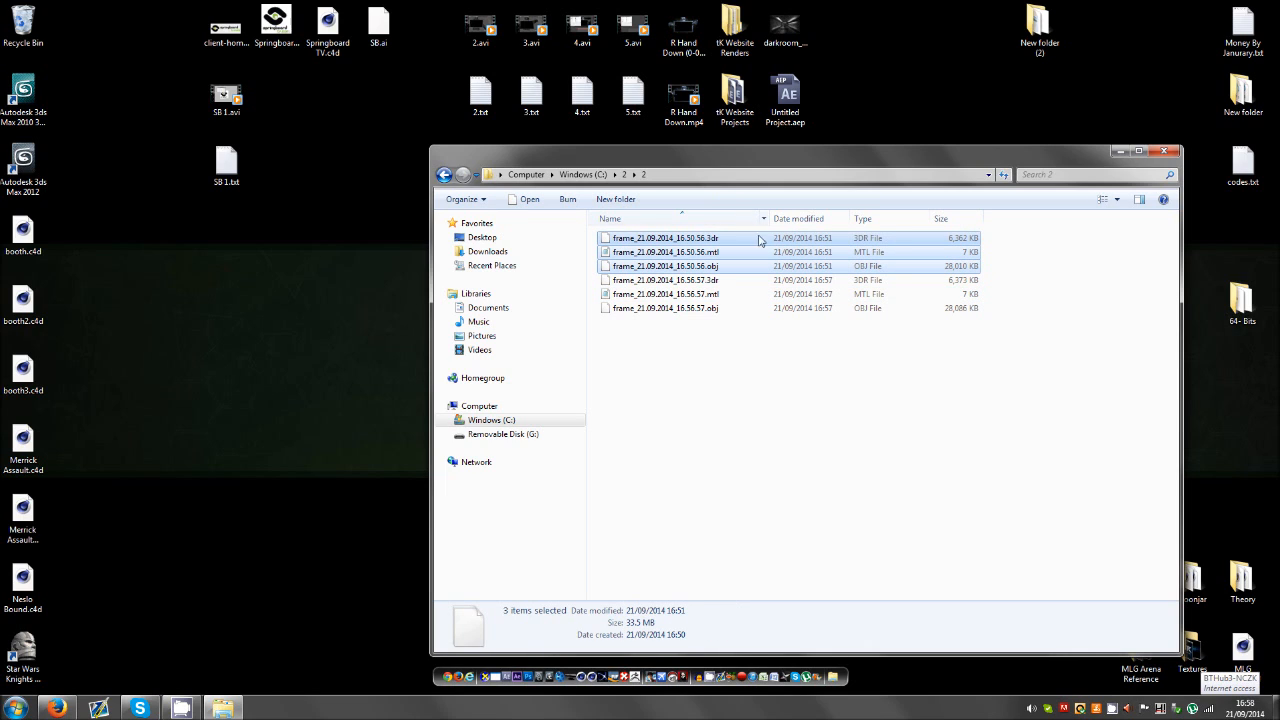
{"action": "key", "text": "Delete"}
{"action": "left_click", "coordinate": [690, 364]}
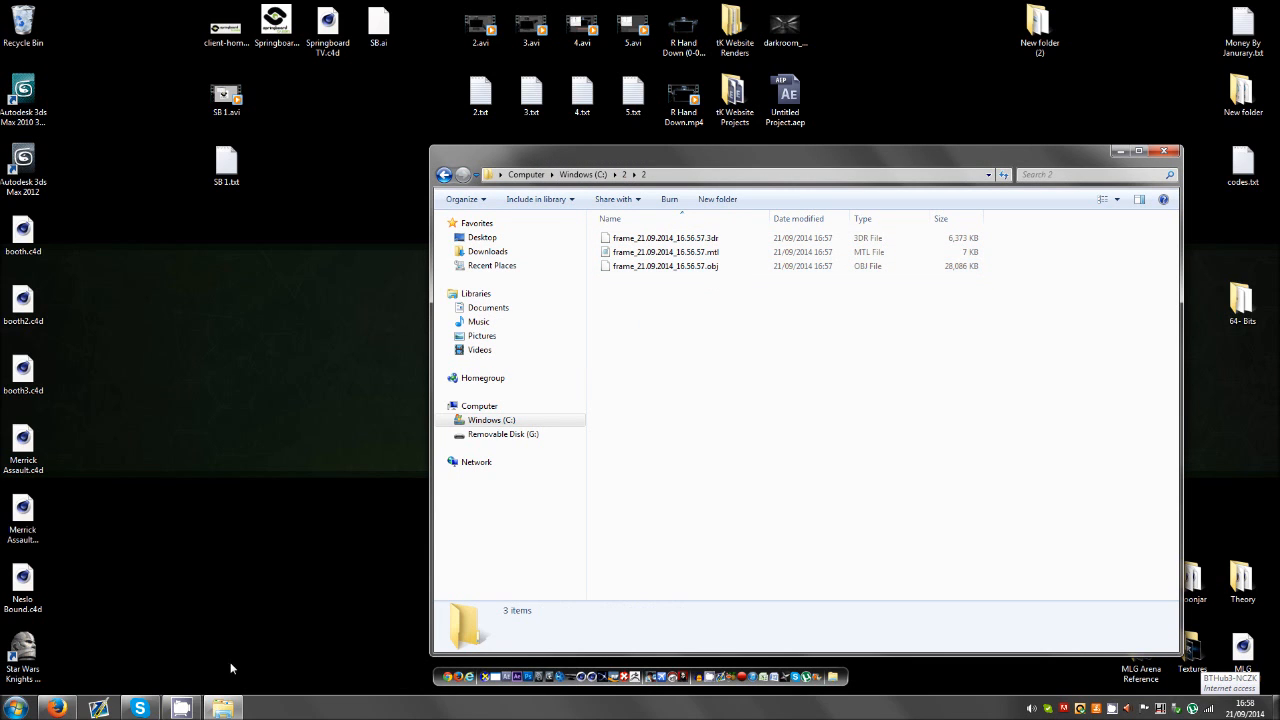
Look briefly at the 3D Ripper DX settings, close them, and examine the captured OBJ and 3DR files in C:\2\2.
{"action": "left_click", "coordinate": [487, 677]}
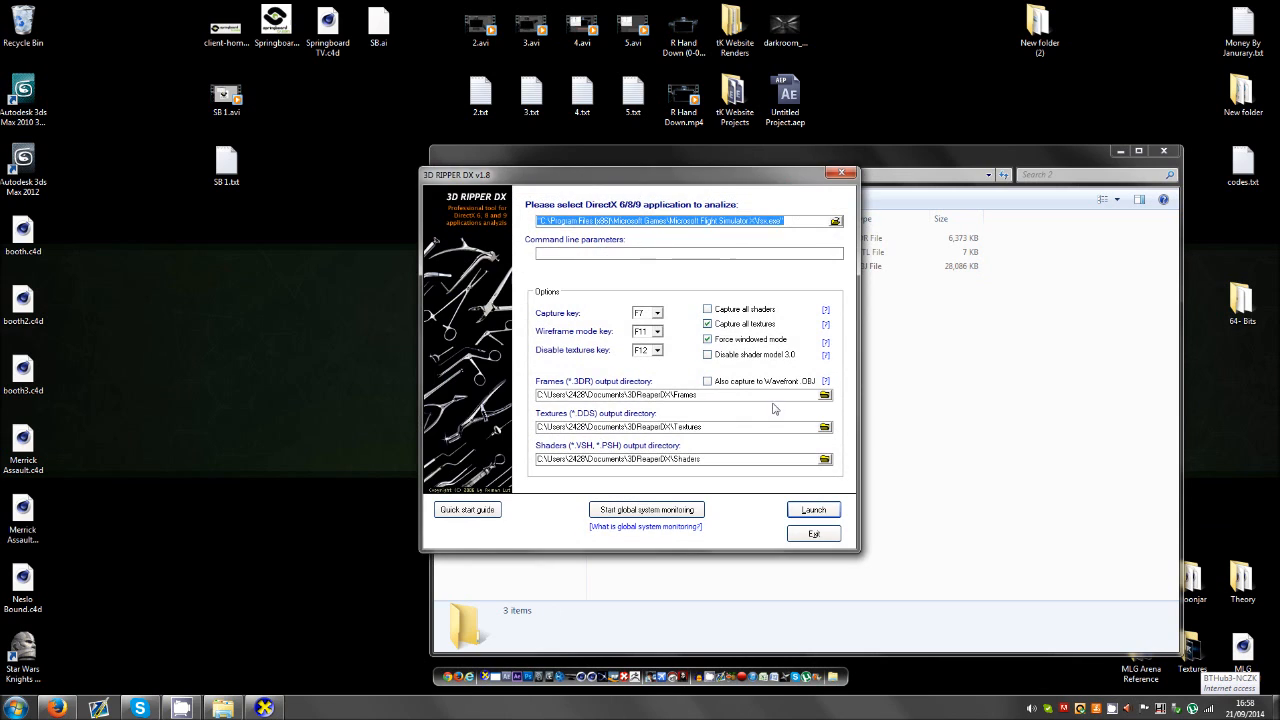
{"action": "left_click", "coordinate": [841, 172]}
{"action": "left_click", "coordinate": [749, 267]}
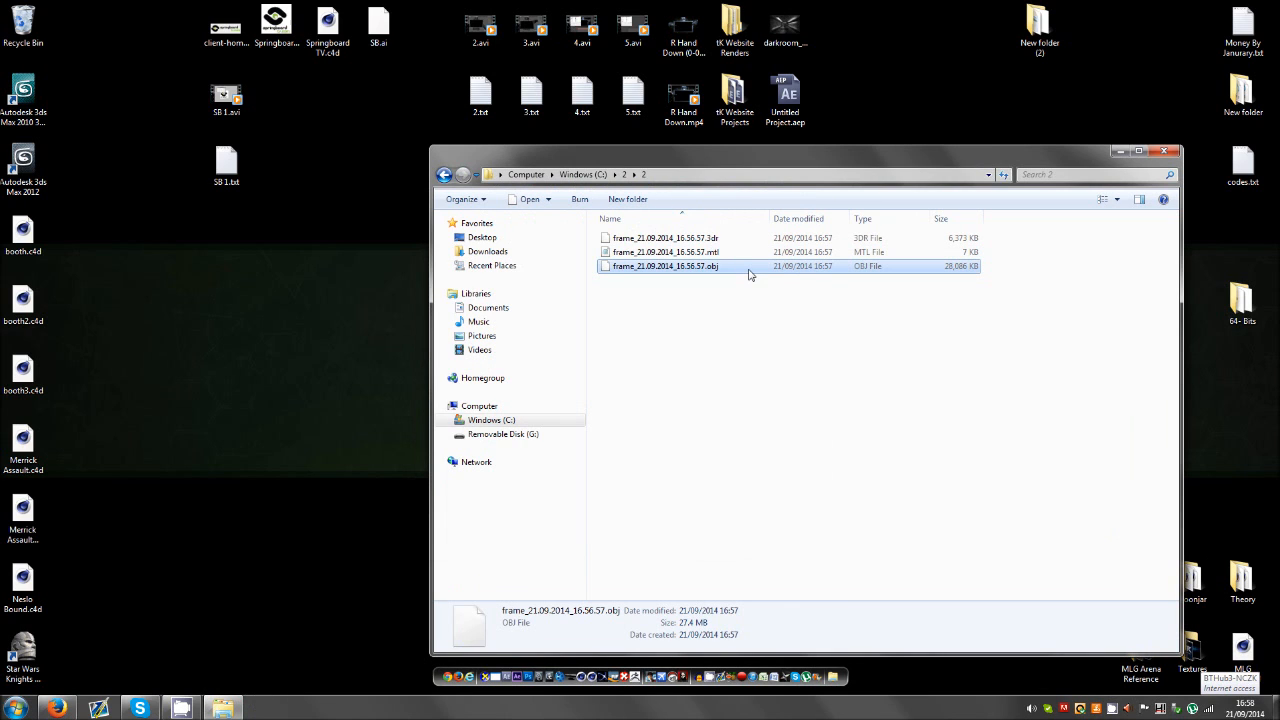
{"action": "left_click", "coordinate": [754, 343]}
{"action": "left_click", "coordinate": [872, 240]}
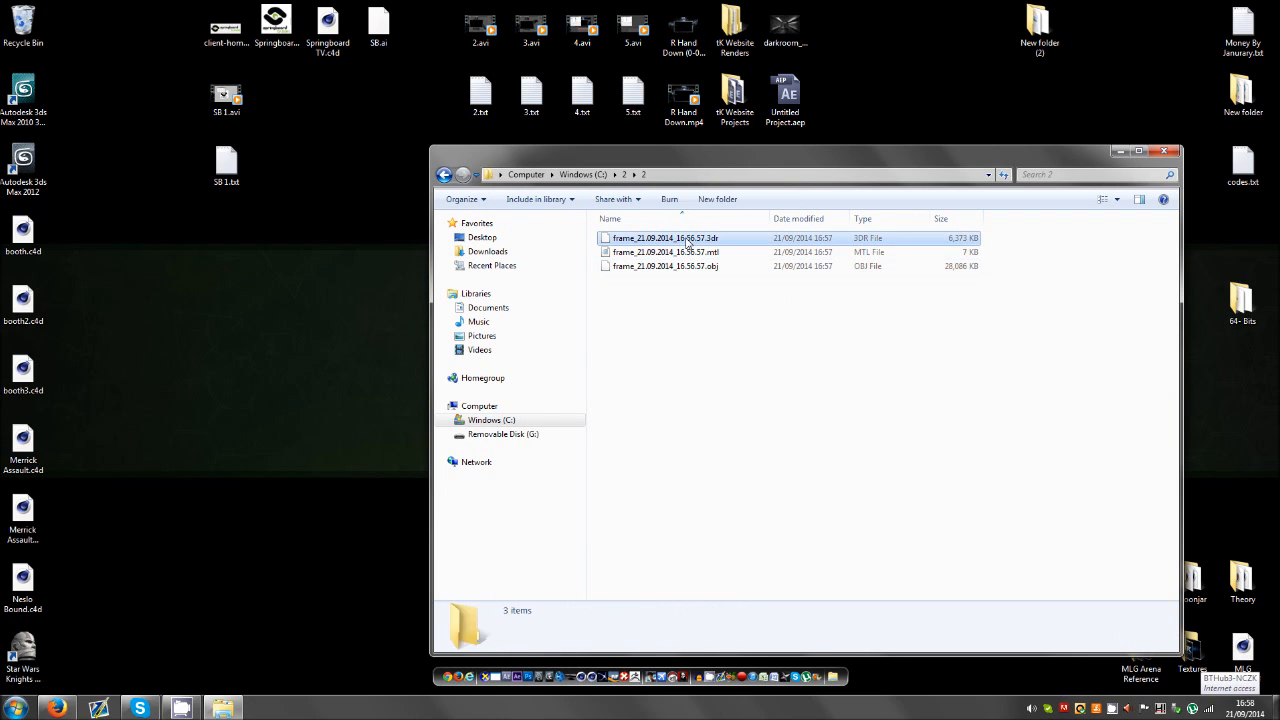
{"action": "left_click", "coordinate": [843, 370]}
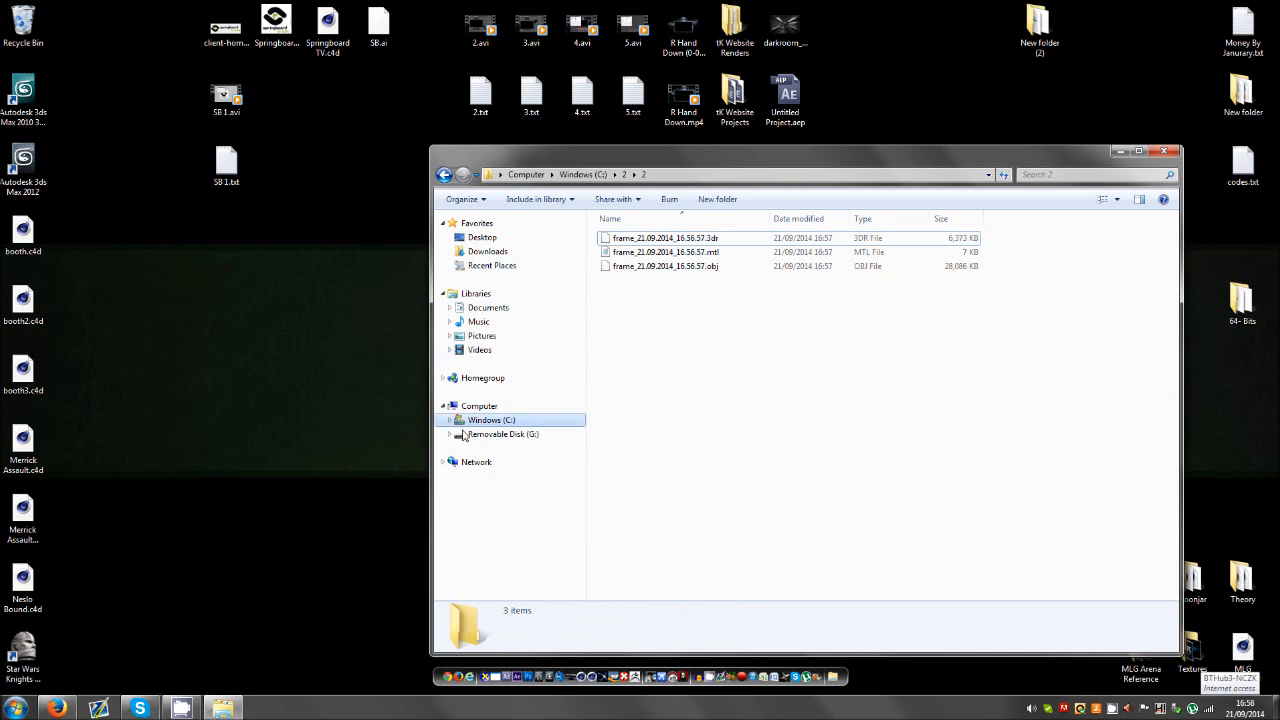
Reopen 3D Ripper DX, check the output directory set for 3DR frames, and close the program.
{"action": "left_click", "coordinate": [540, 675]}
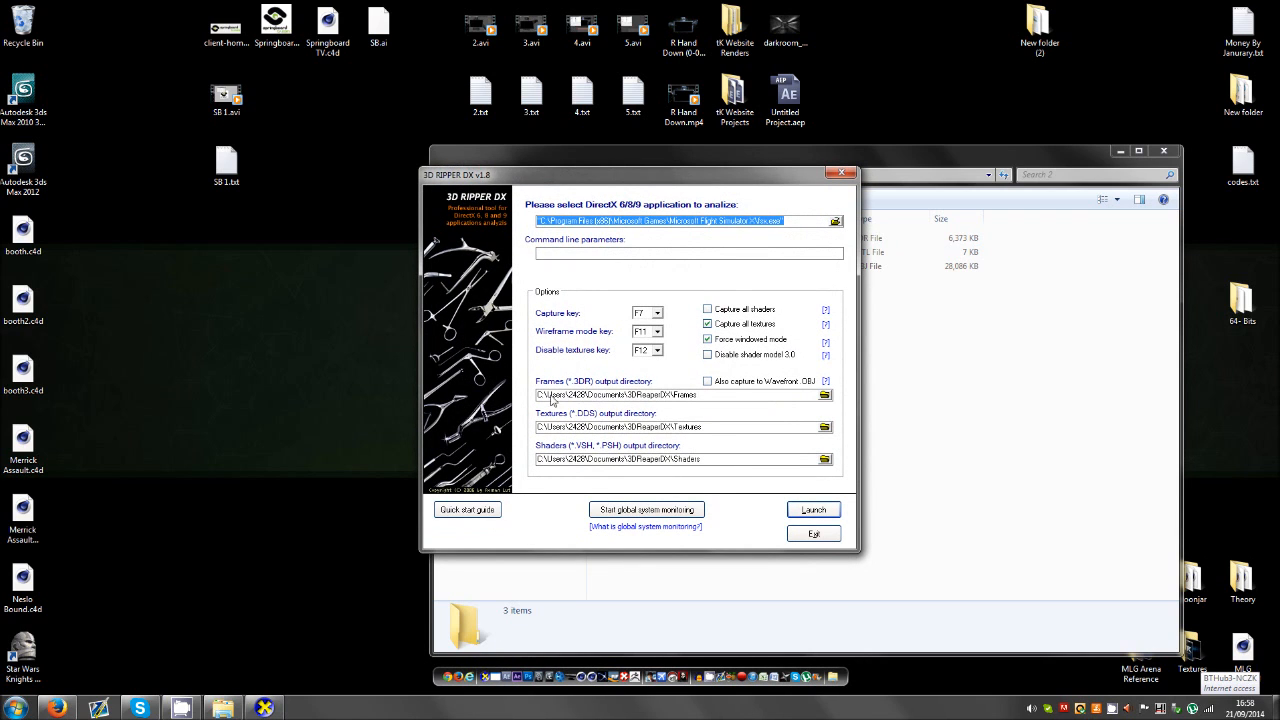
{"action": "left_click_drag", "start_coordinate": [574, 394], "coordinate": [712, 411]}
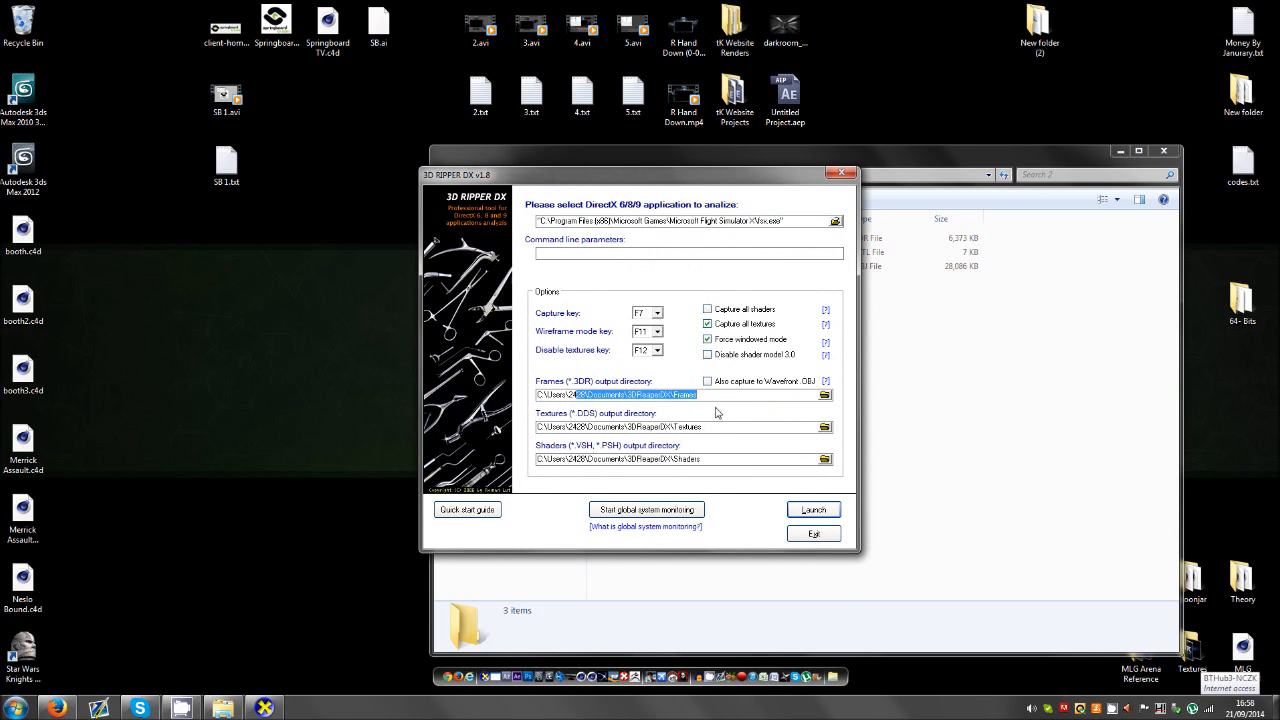
{"action": "left_click", "coordinate": [841, 172]}
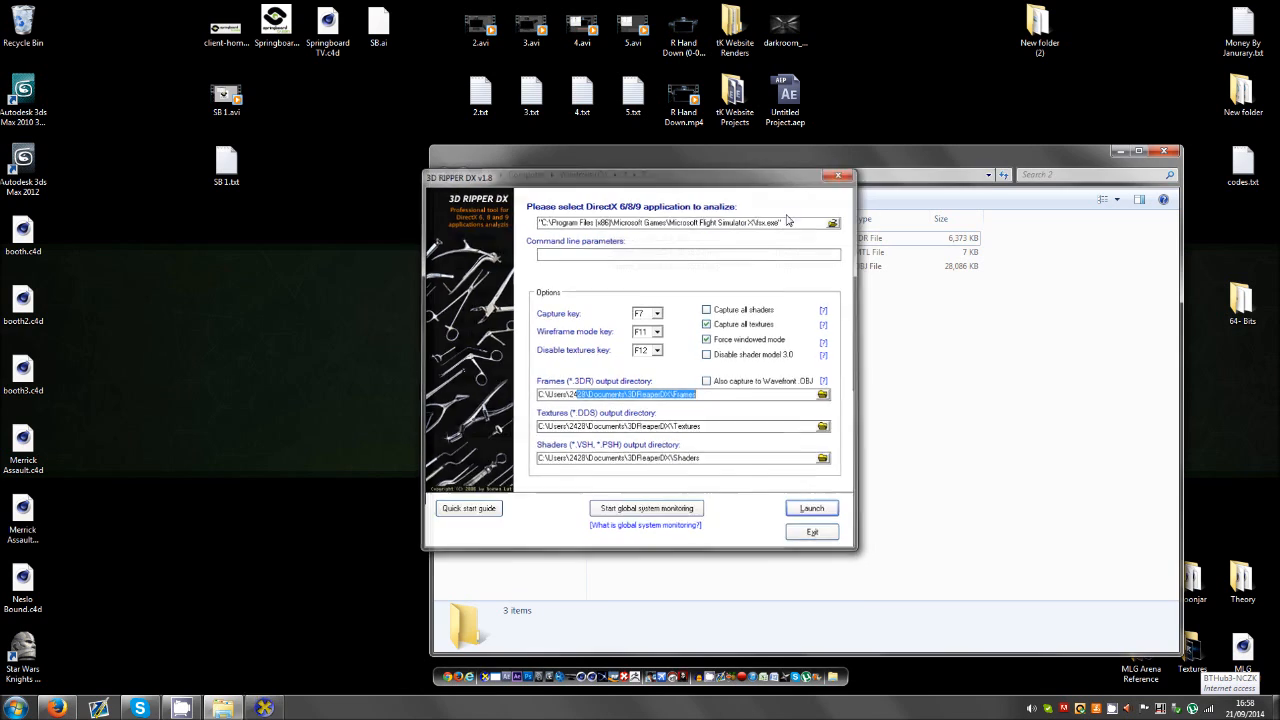
Open Documents\3DReaperDX\Frames in a second file browser window and place it below the C:\2\2 file list.
{"action": "left_click", "coordinate": [831, 677]}
{"action": "double_click", "coordinate": [655, 290]}
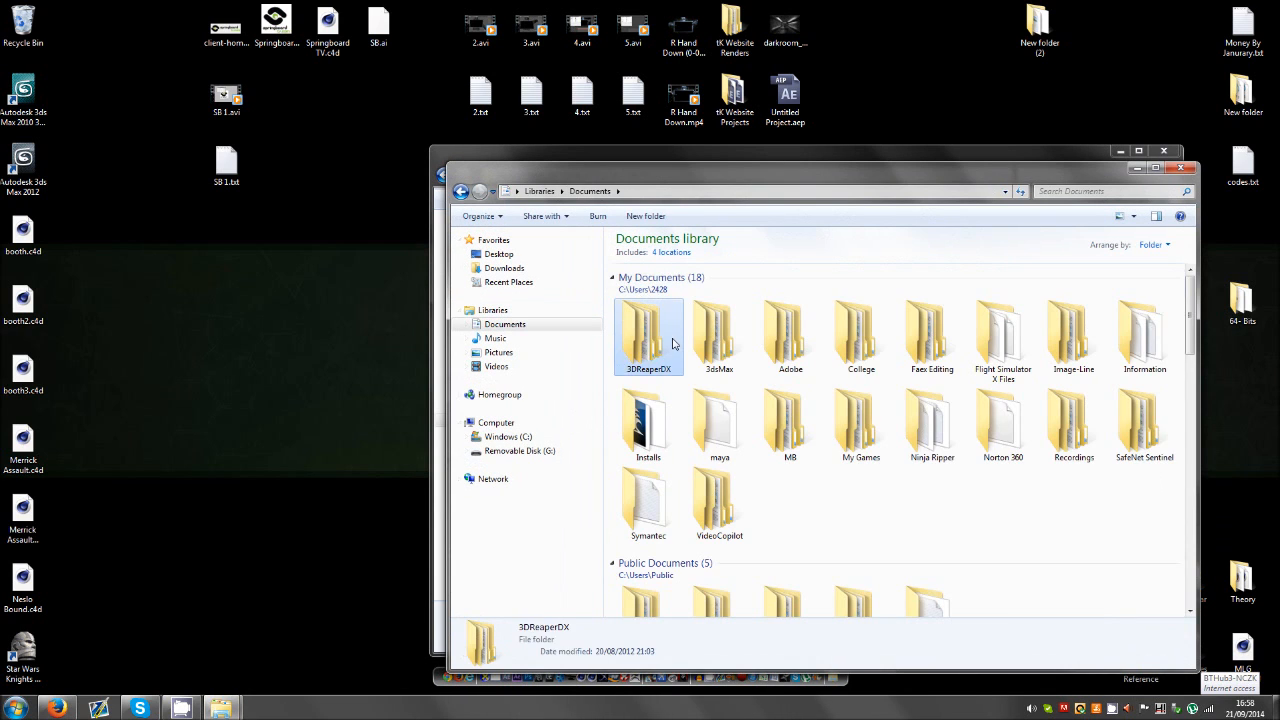
{"action": "double_click", "coordinate": [658, 315]}
{"action": "double_click", "coordinate": [661, 305]}
{"action": "left_click_drag", "start_coordinate": [723, 172], "coordinate": [723, 347]}
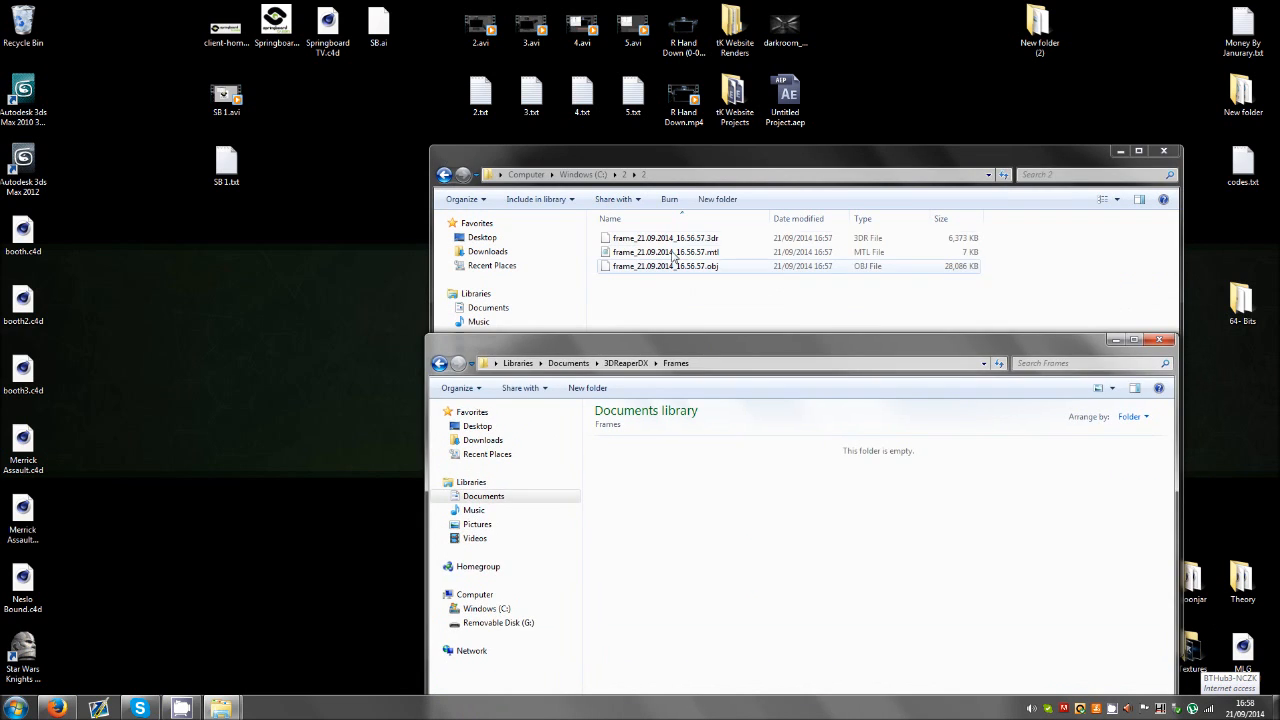
Compare the captured 3DR file and the DDS textures in C:\2 with the folders in Documents\3DReaperDX.
{"action": "left_click", "coordinate": [680, 238]}
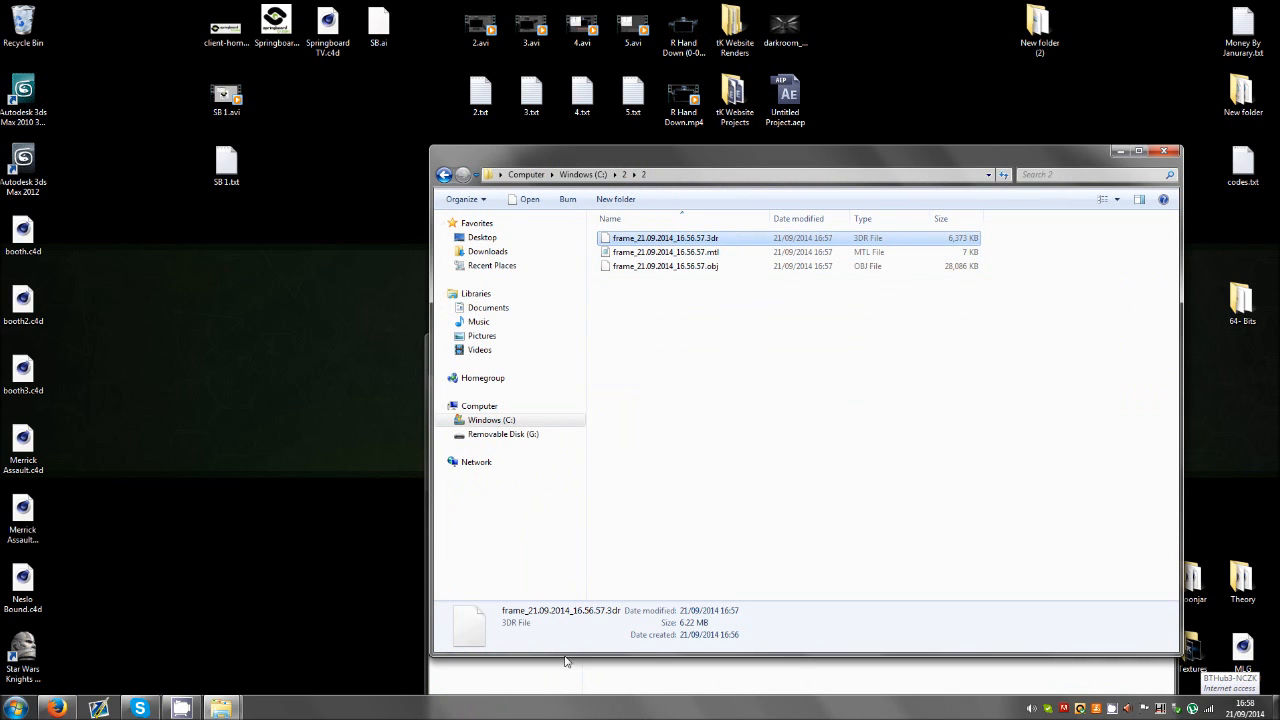
{"action": "left_click", "coordinate": [444, 174]}
{"action": "left_click", "coordinate": [722, 690]}
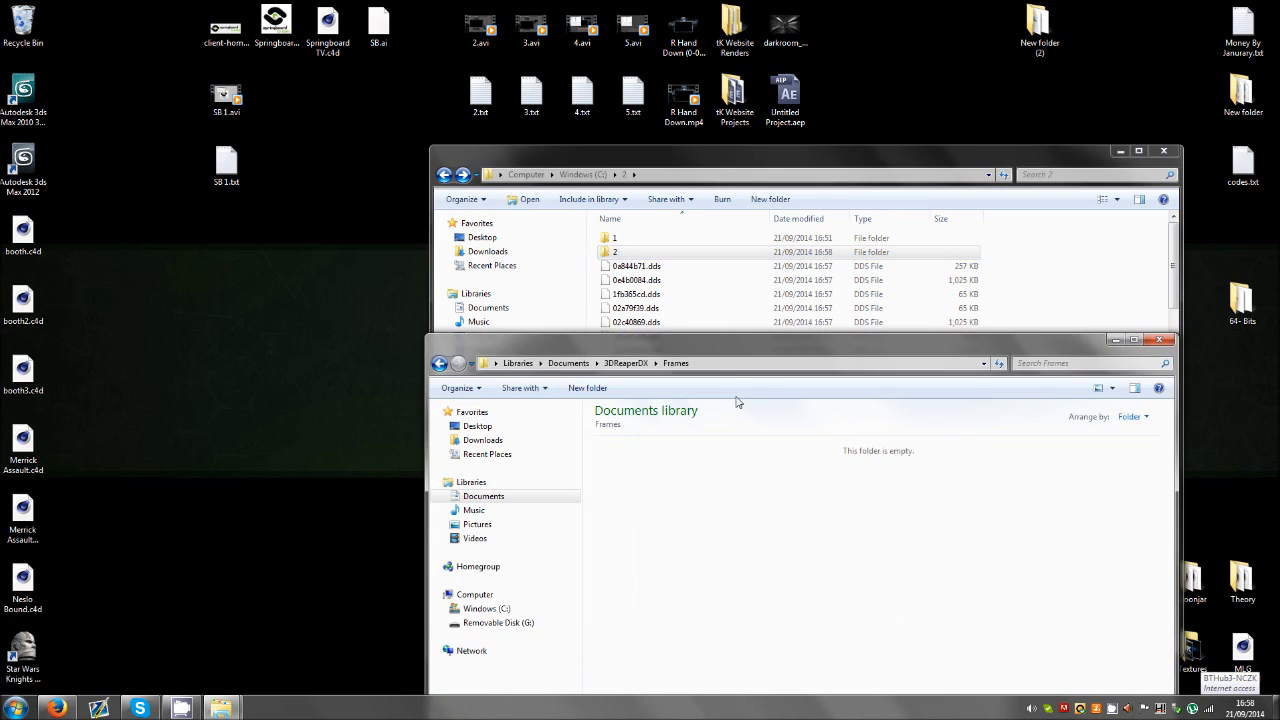
{"action": "left_click", "coordinate": [422, 358]}
{"action": "left_click", "coordinate": [439, 363]}
{"action": "left_click", "coordinate": [768, 153]}
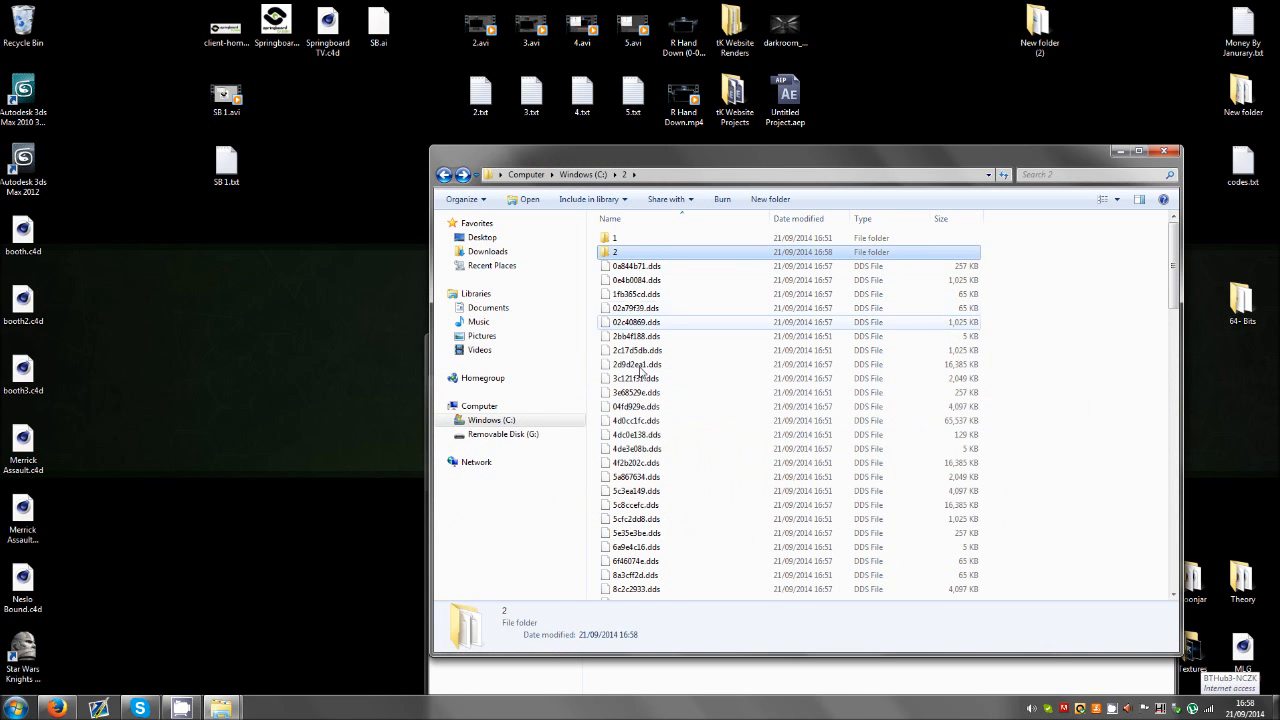
{"action": "left_click", "coordinate": [654, 510]}
Minimize the C:\2 window and move the 3DReaperDX folder window up to the middle of the desktop.
{"action": "left_click", "coordinate": [1117, 151]}
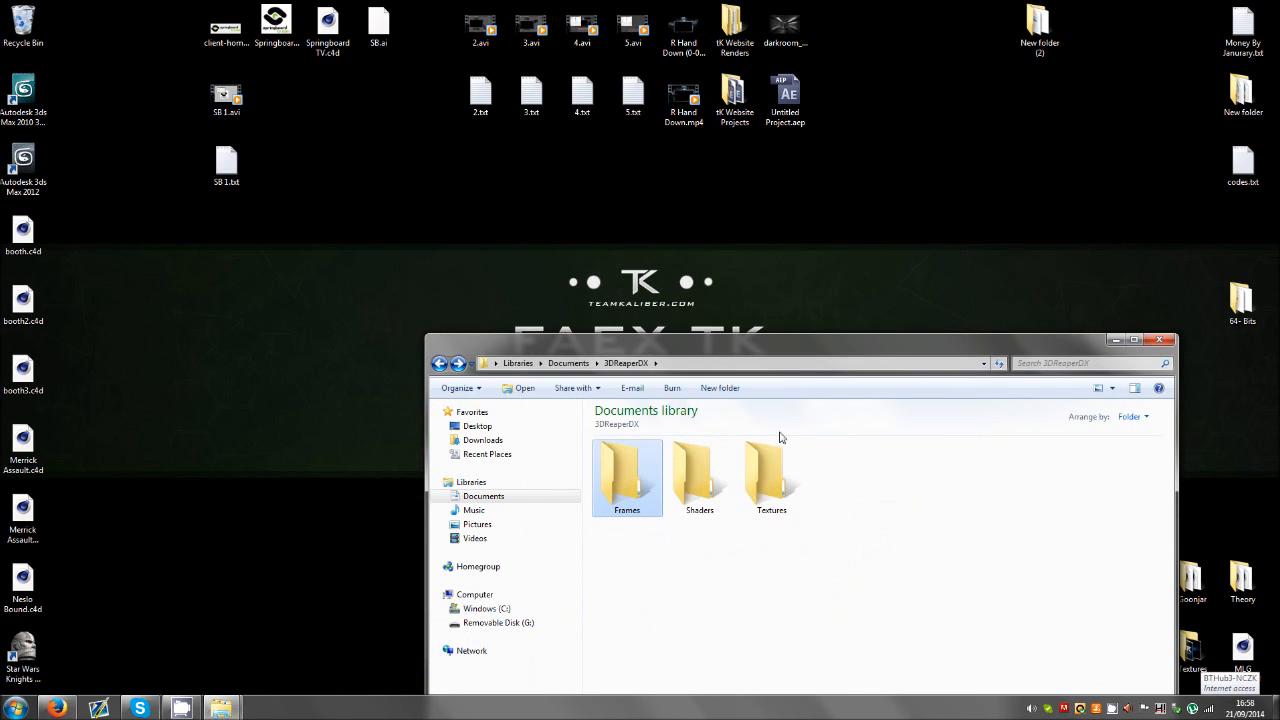
{"action": "left_click_drag", "start_coordinate": [706, 379], "coordinate": [633, 166]}
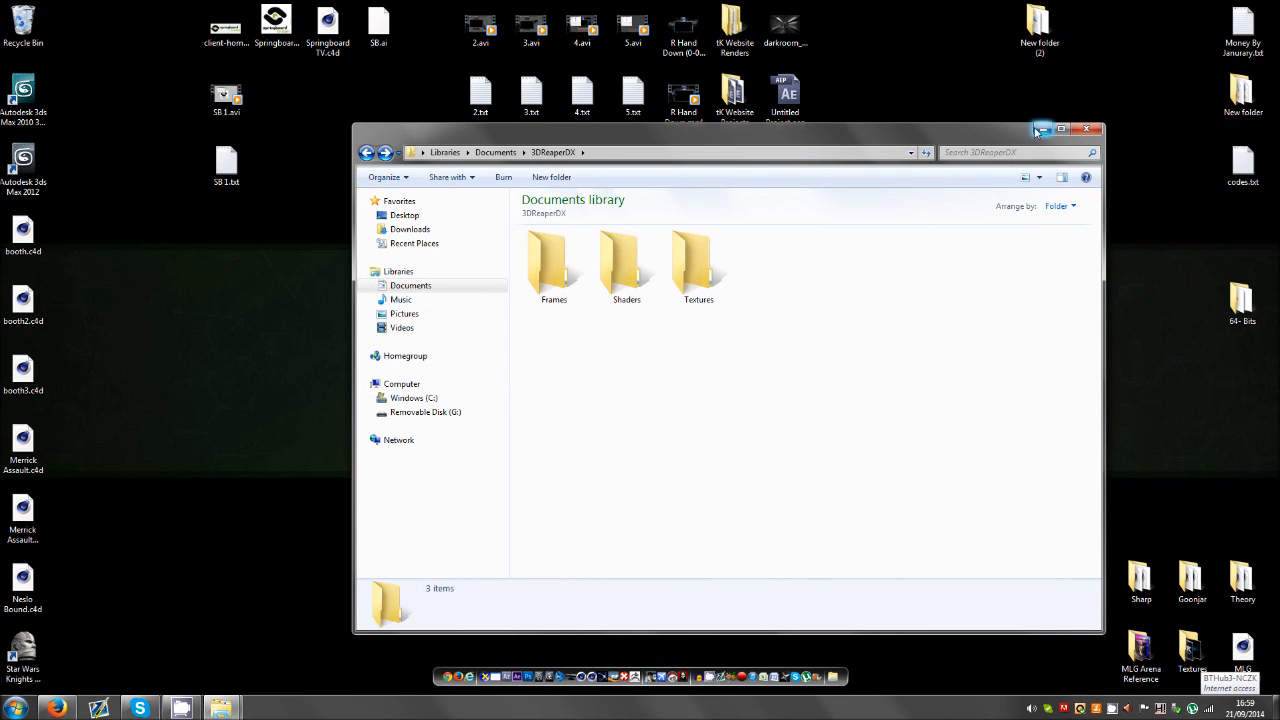
{"action": "left_click", "coordinate": [144, 578]}
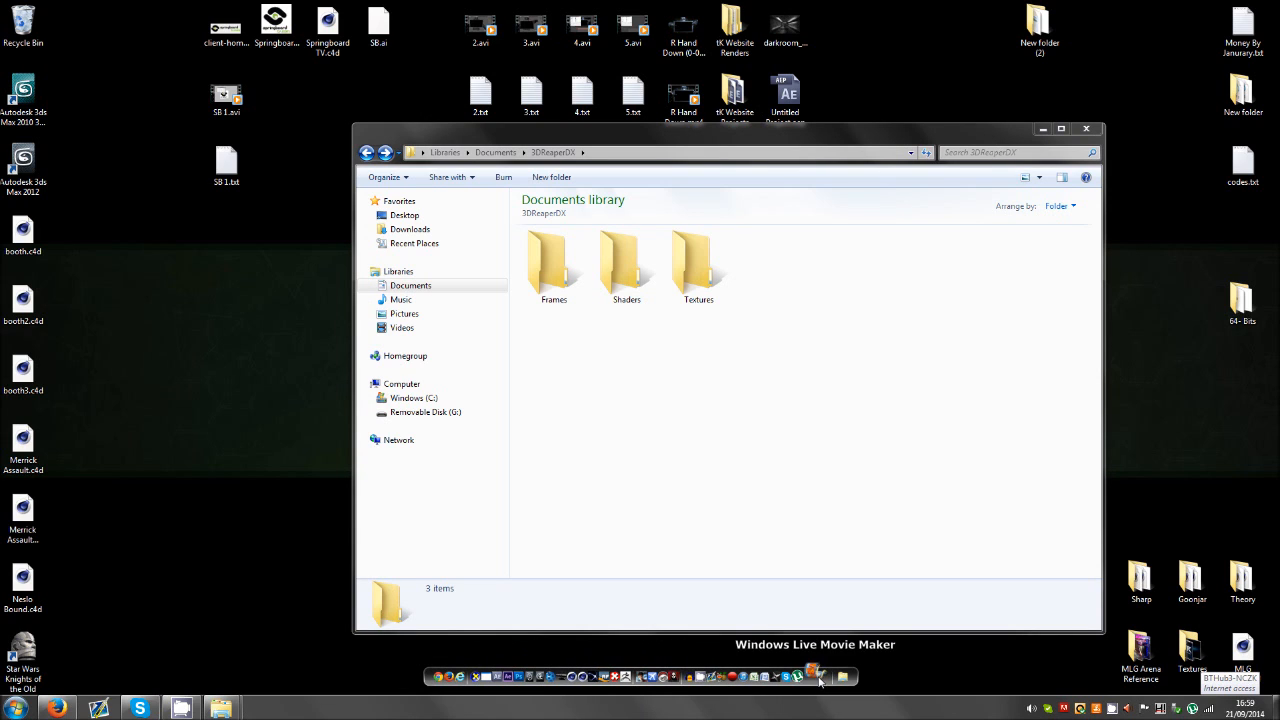
Launch The Compressonator 1.50 and move its window over the 3DReaperDX folder window.
{"action": "left_click", "coordinate": [15, 707]}
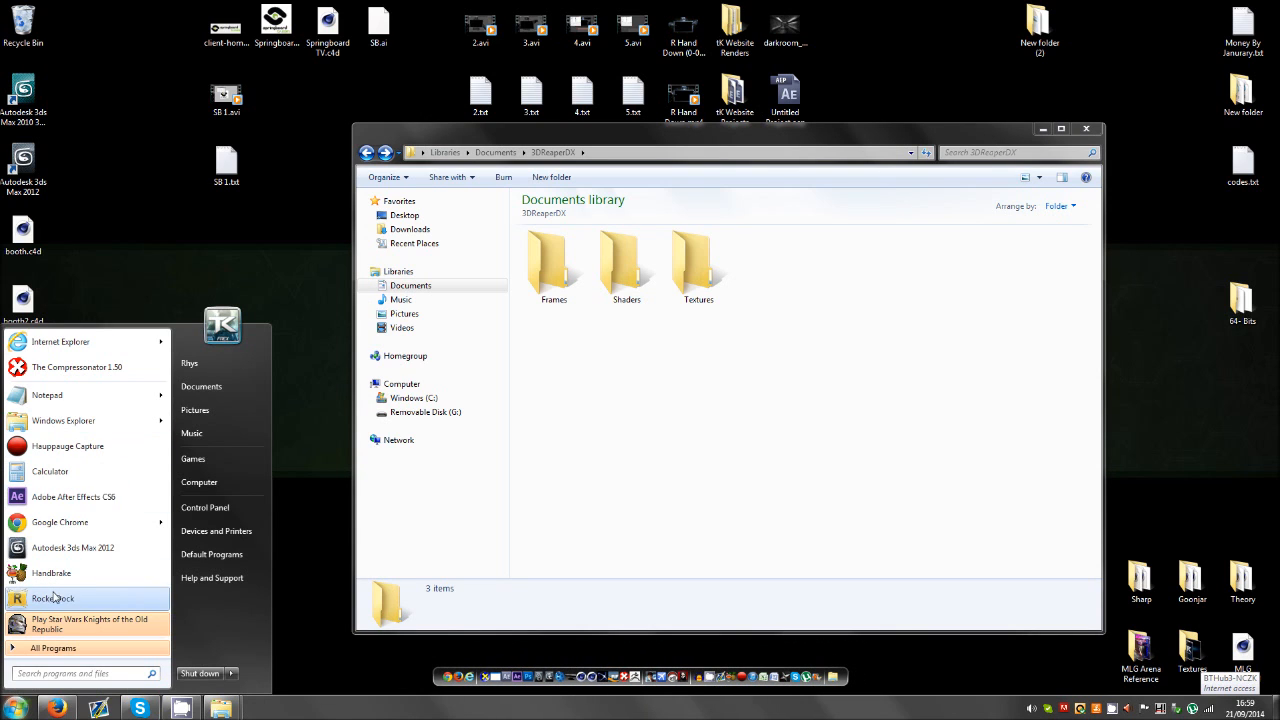
{"action": "left_click", "coordinate": [501, 213]}
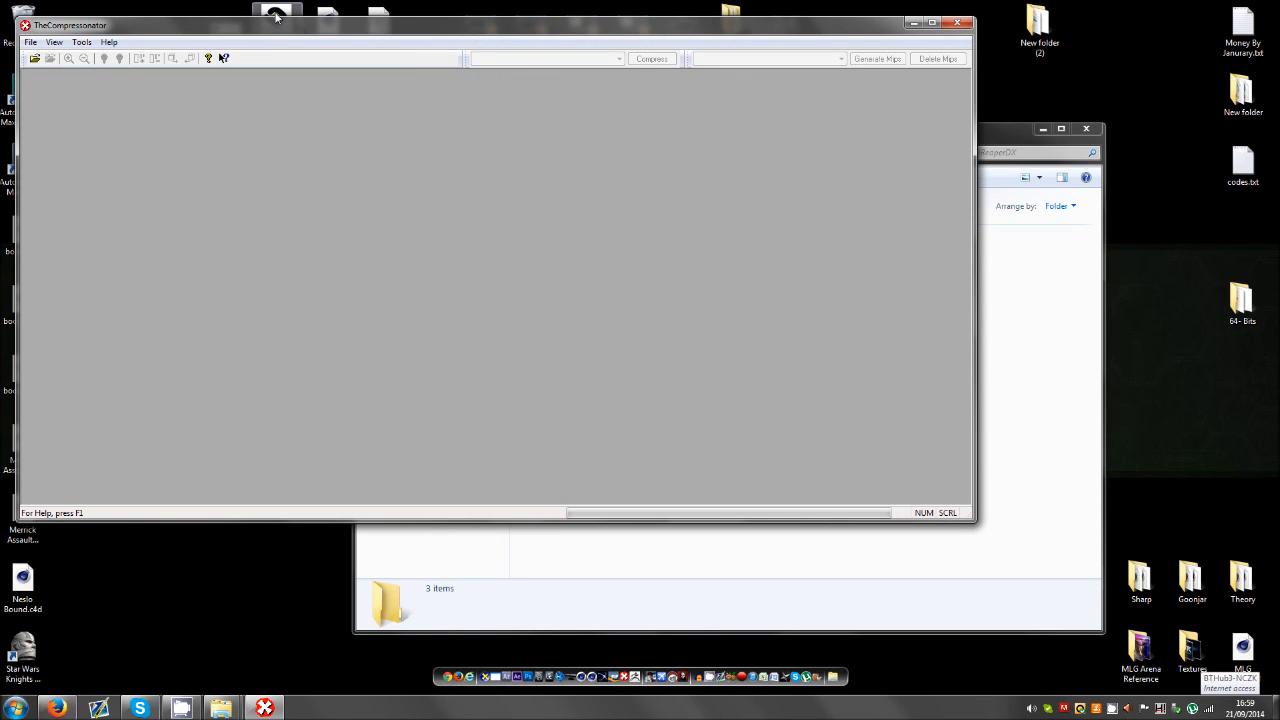
{"action": "left_click_drag", "start_coordinate": [276, 16], "coordinate": [472, 135]}
Switch to Firefox and search Google for "the compressenator".
{"action": "left_click", "coordinate": [56, 707]}
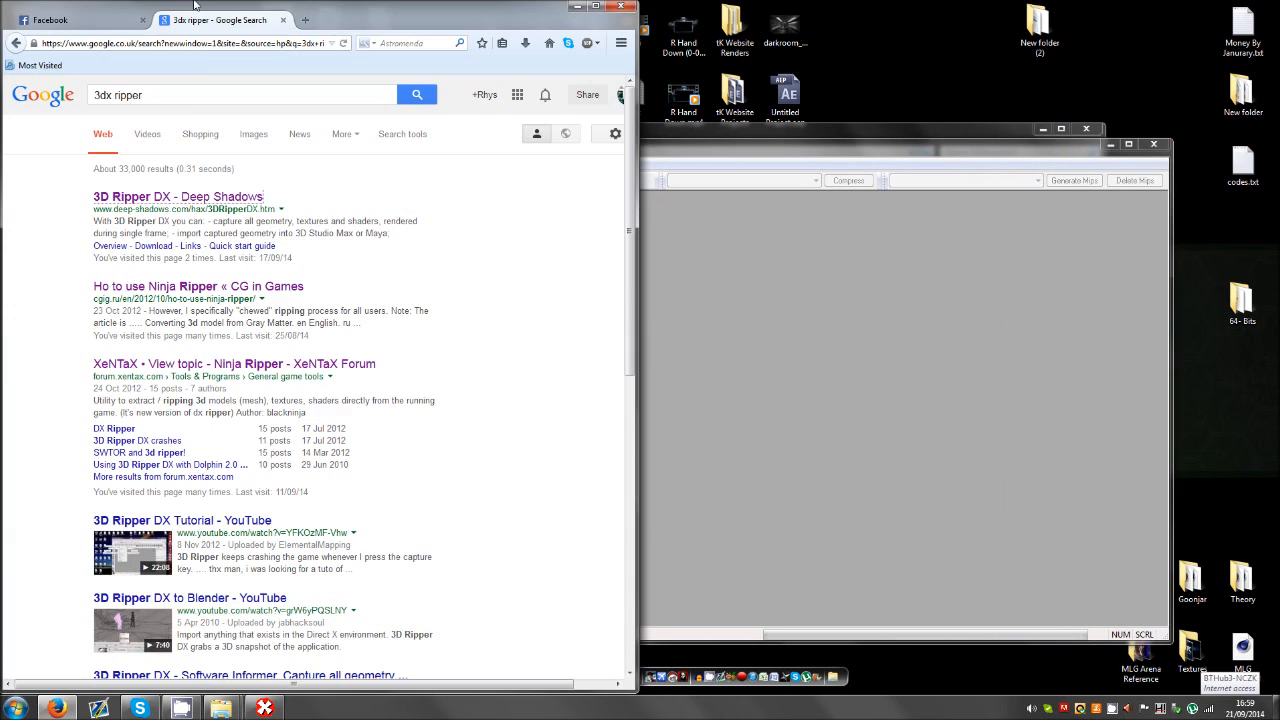
{"action": "triple_click", "coordinate": [193, 95]}
{"action": "type", "text": "the "}
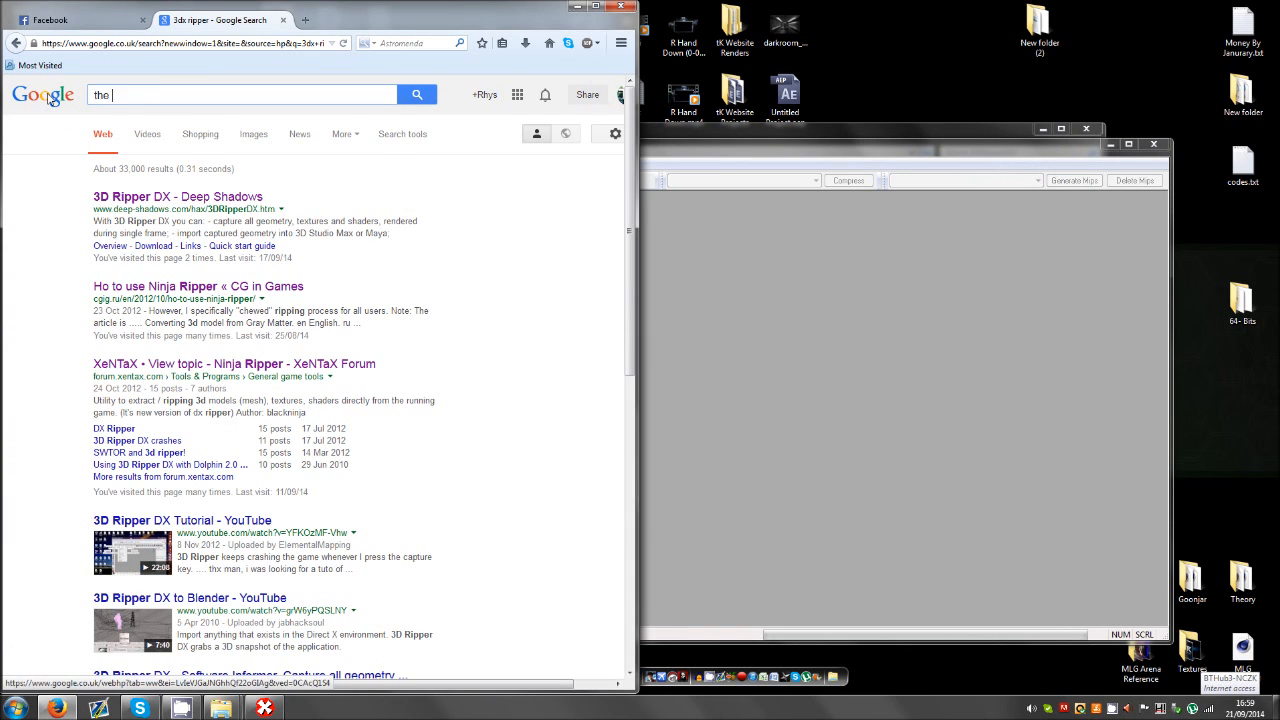
{"action": "type", "text": "compress"}
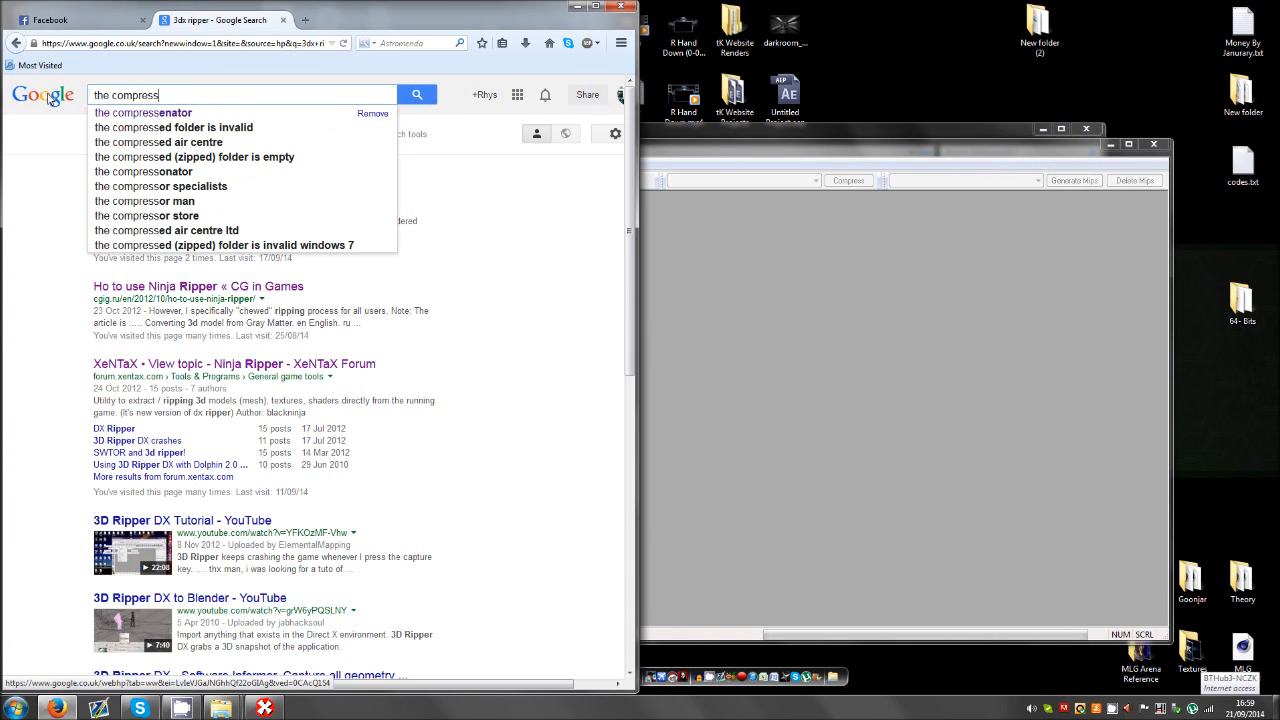
{"action": "type", "text": "onator"}
{"action": "key", "text": "Return"}
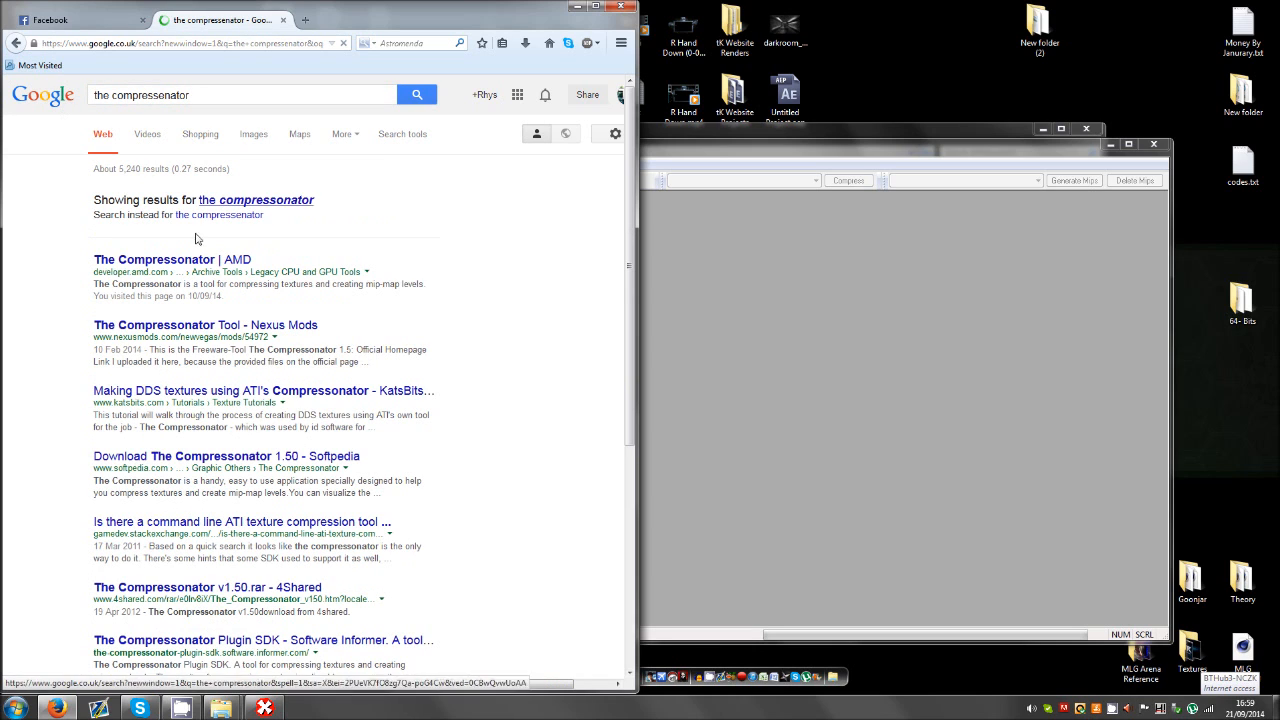
Examine the 64-bit download on AMD's page for The Compressonator, close that page and minimize Firefox.
{"action": "left_click", "coordinate": [237, 264]}
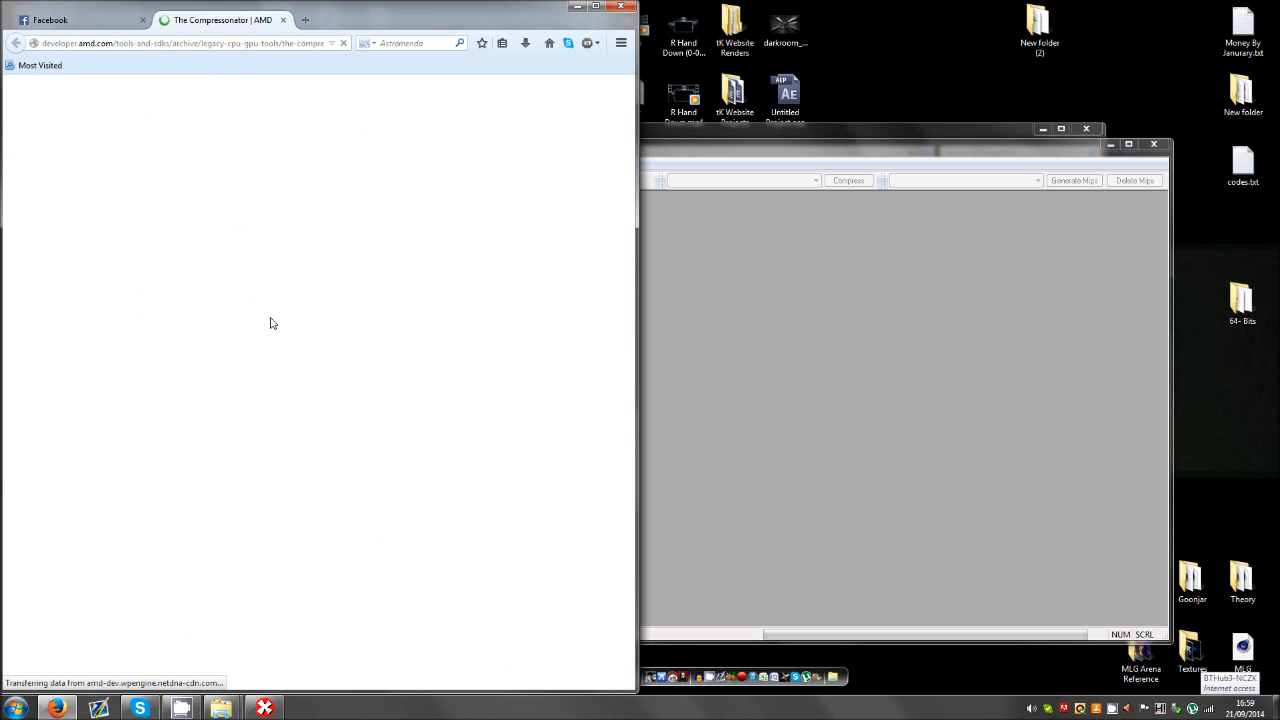
{"action": "scroll", "coordinate": [343, 500], "scroll_direction": "down", "scroll_amount": 5}
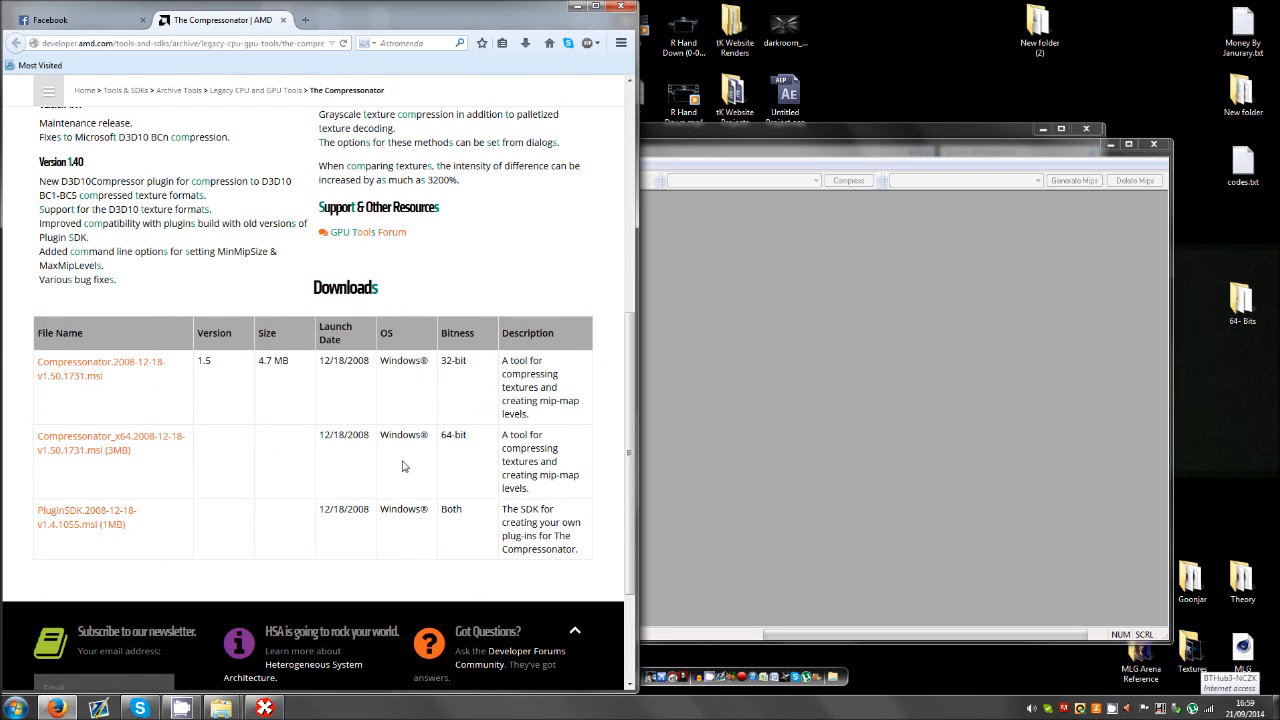
{"action": "left_click_drag", "start_coordinate": [463, 437], "coordinate": [48, 455]}
{"action": "left_click", "coordinate": [231, 479]}
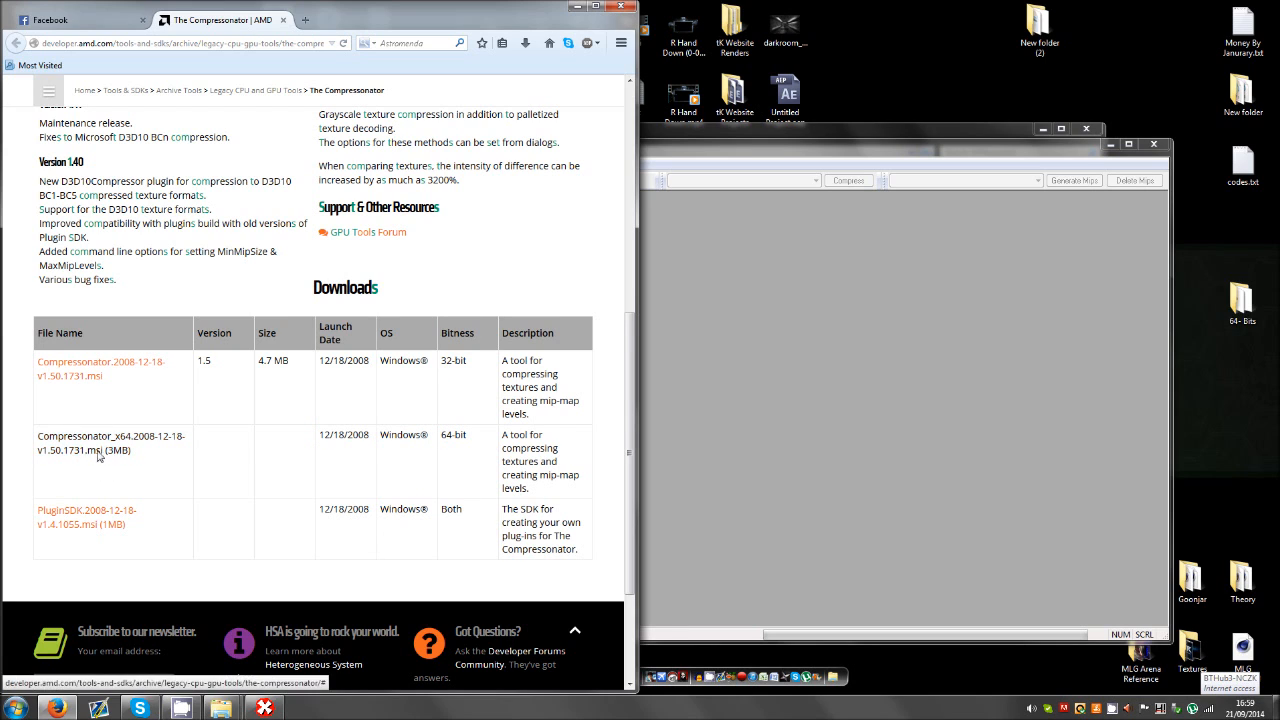
{"action": "left_click", "coordinate": [283, 20]}
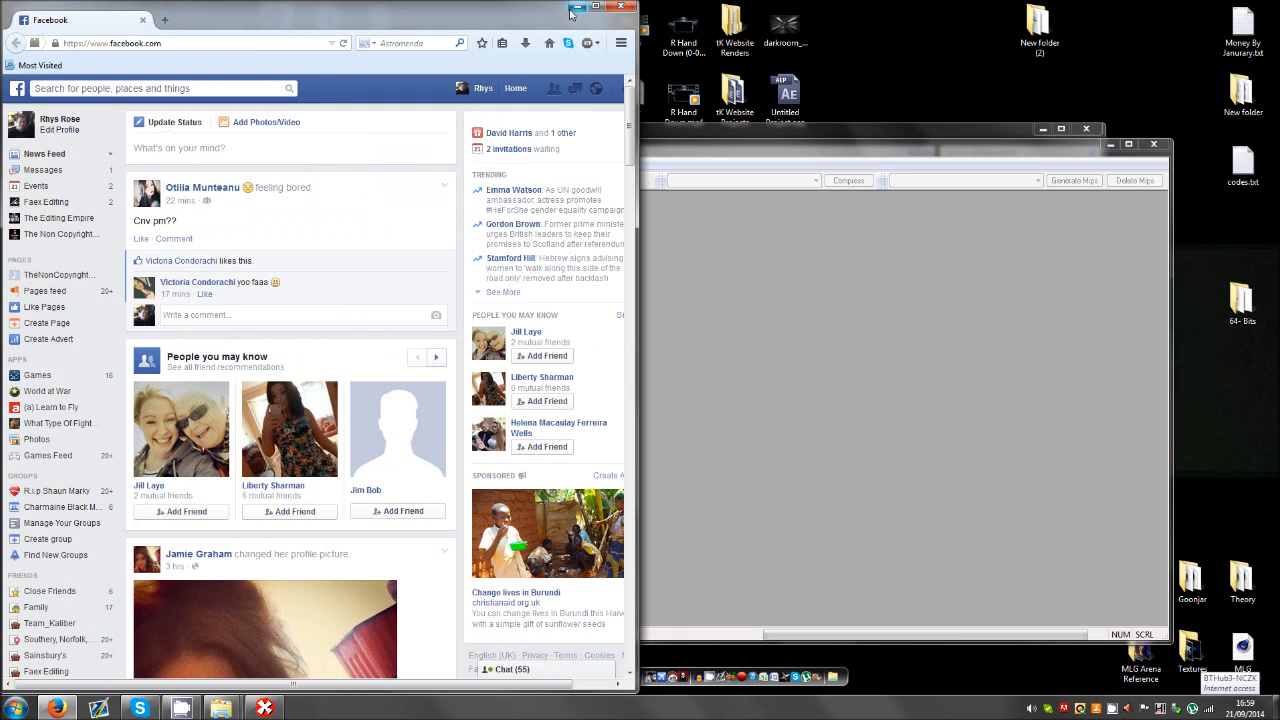
{"action": "left_click", "coordinate": [577, 6]}
Move the folder window clear of The Compressonator, browse to C:\2 and load 0a844b71.dds into The Compressonator.
{"action": "left_click_drag", "start_coordinate": [570, 153], "coordinate": [799, 113]}
{"action": "left_click", "coordinate": [571, 127]}
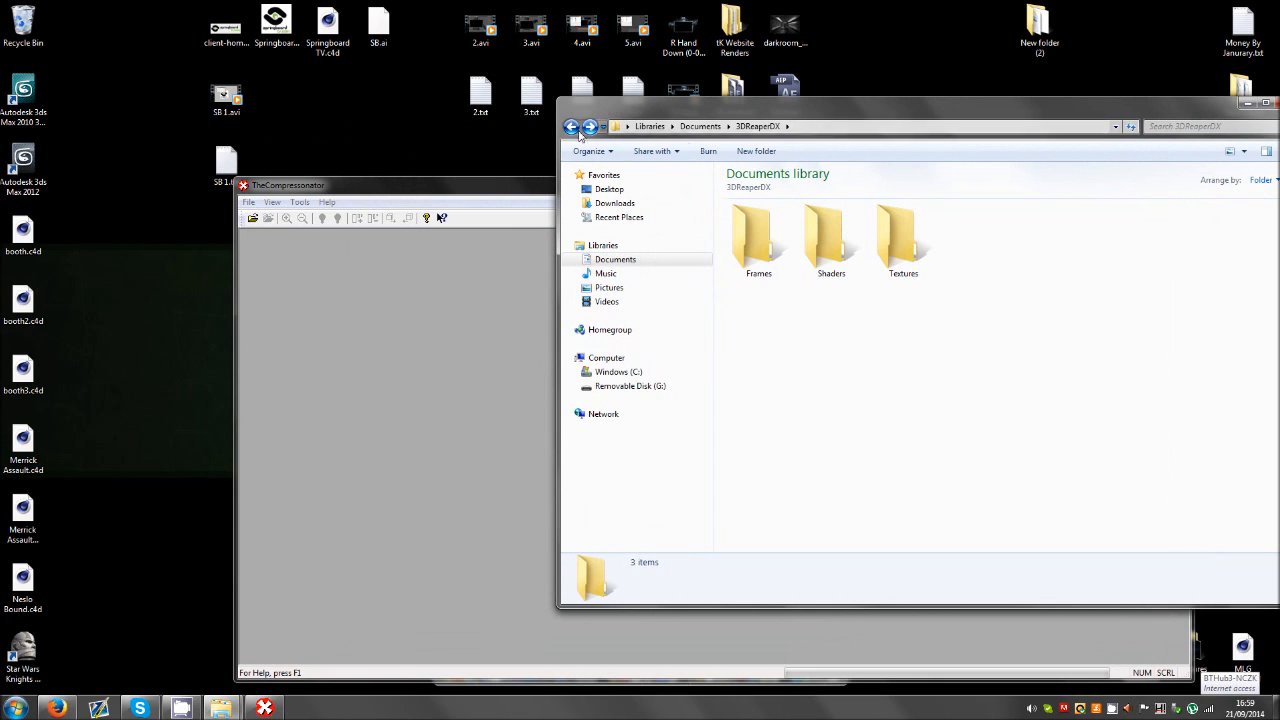
{"action": "left_click", "coordinate": [640, 371]}
{"action": "double_click", "coordinate": [786, 189]}
{"action": "left_click", "coordinate": [763, 218]}
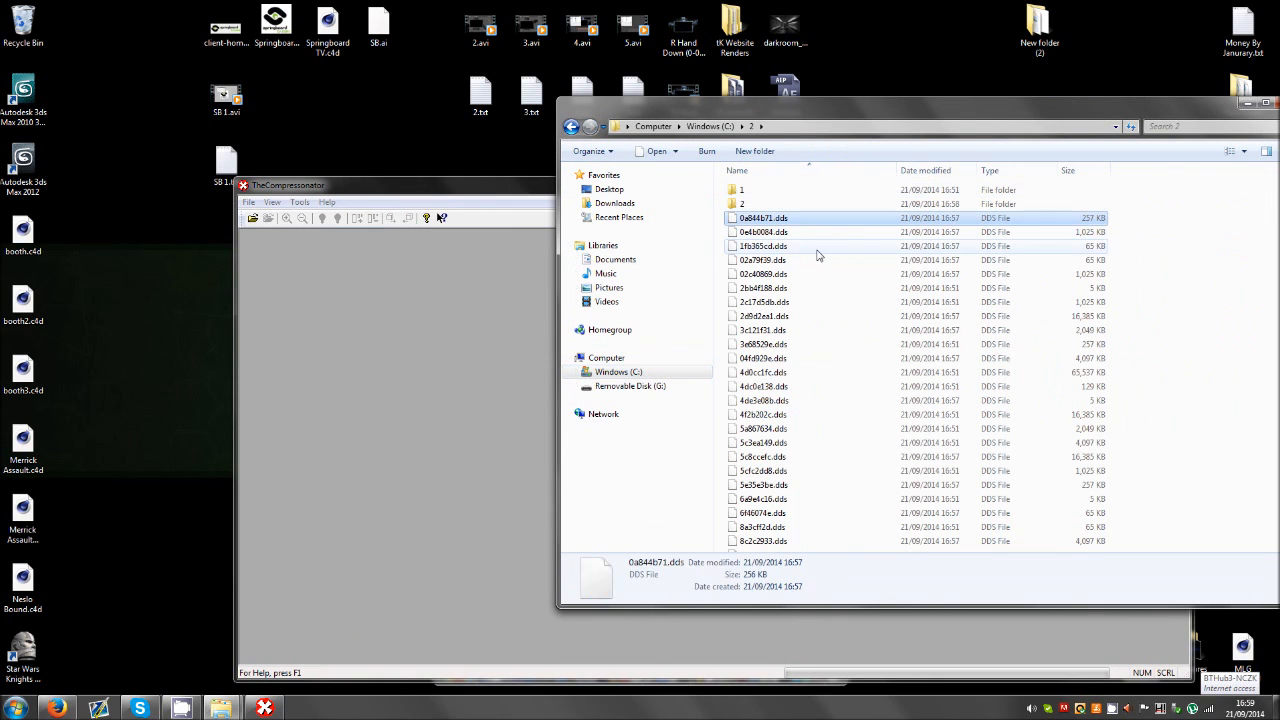
{"action": "left_click_drag", "start_coordinate": [780, 220], "coordinate": [407, 359]}
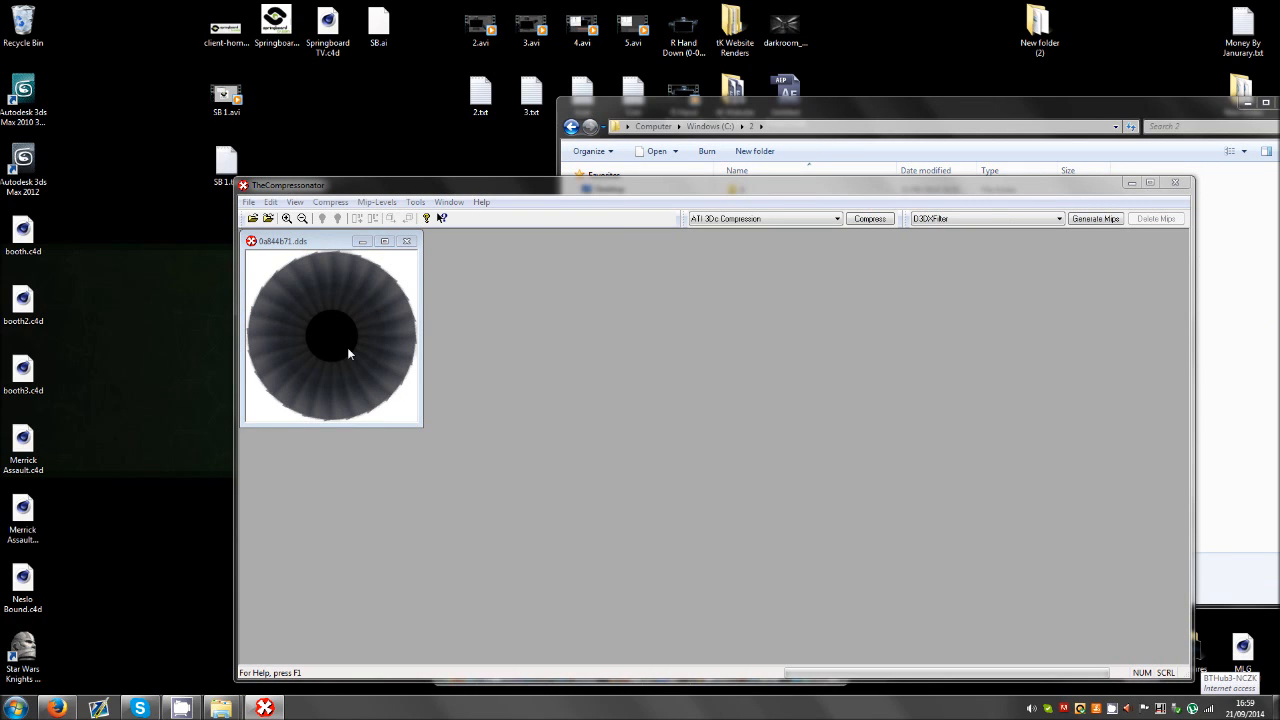
Check the save options for the texture 0a844b71.dds without saving it, close the texture and minimize The Compressonator.
{"action": "key", "text": "ctrl+s"}
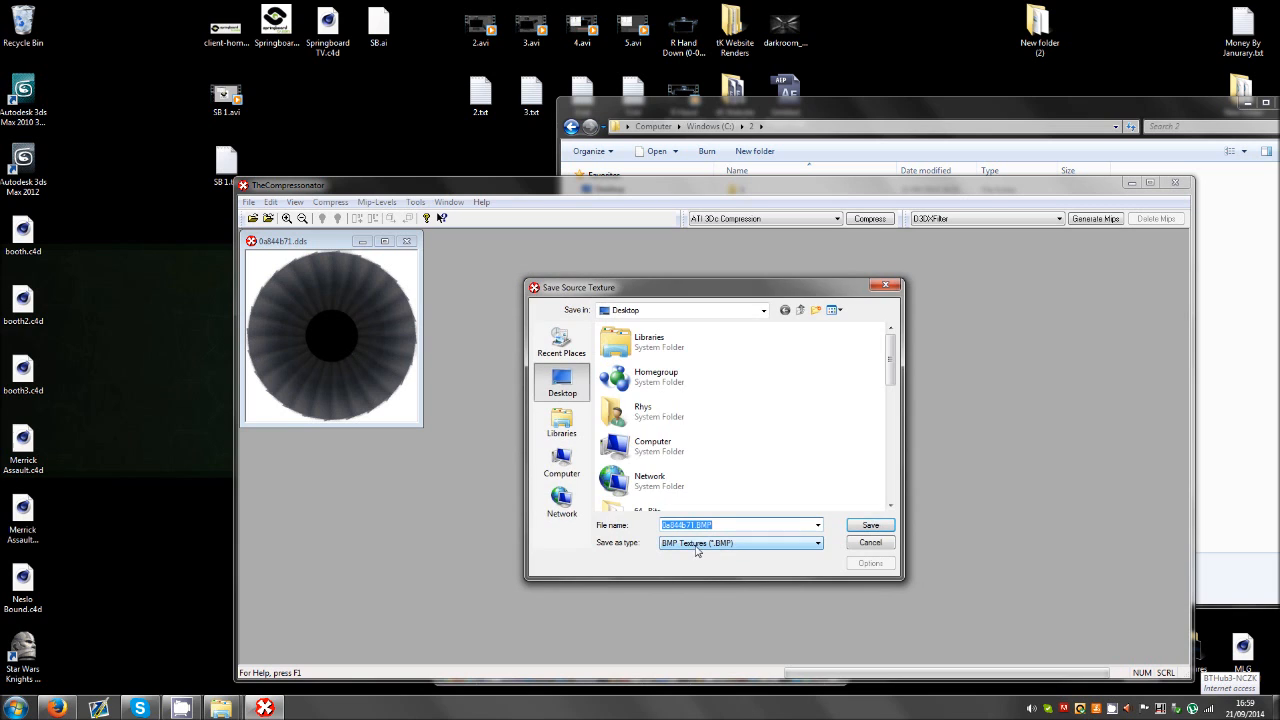
{"action": "left_click", "coordinate": [856, 542]}
{"action": "left_click", "coordinate": [407, 241]}
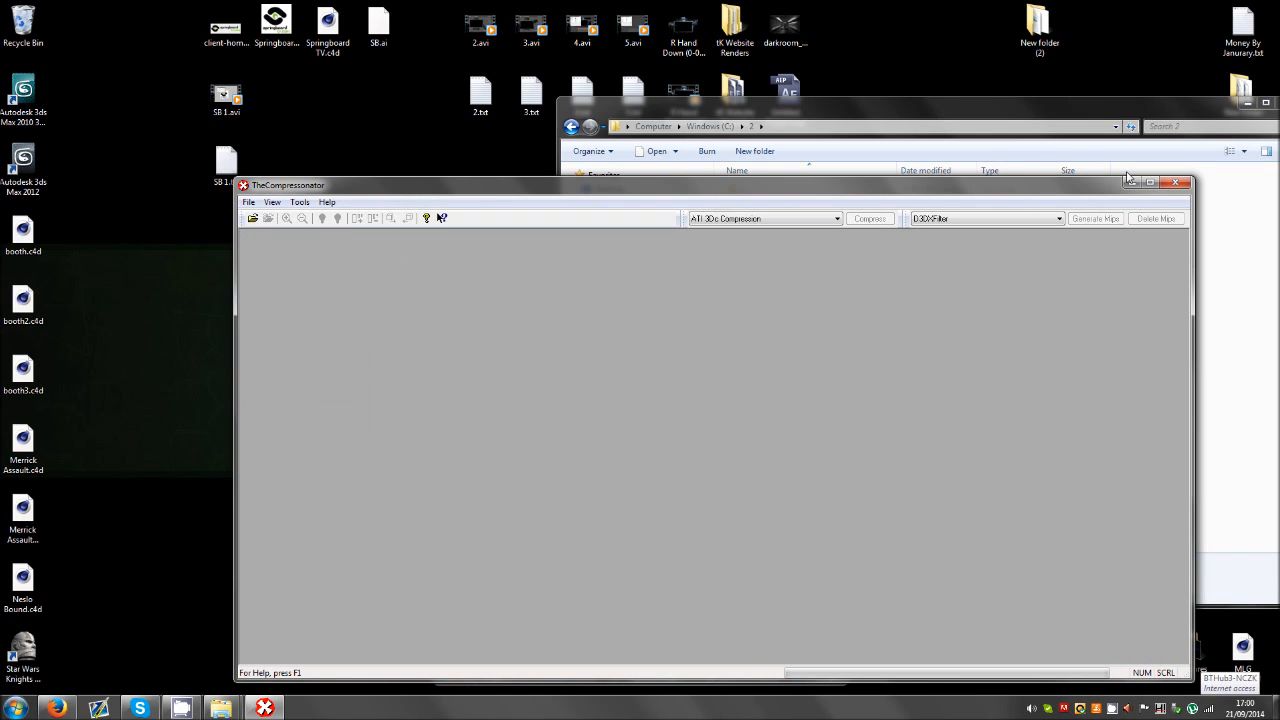
{"action": "left_click", "coordinate": [1131, 183]}
Move the C:\2 folder window to the middle of the desktop and look through its DDS files to the end.
{"action": "left_click", "coordinate": [571, 126]}
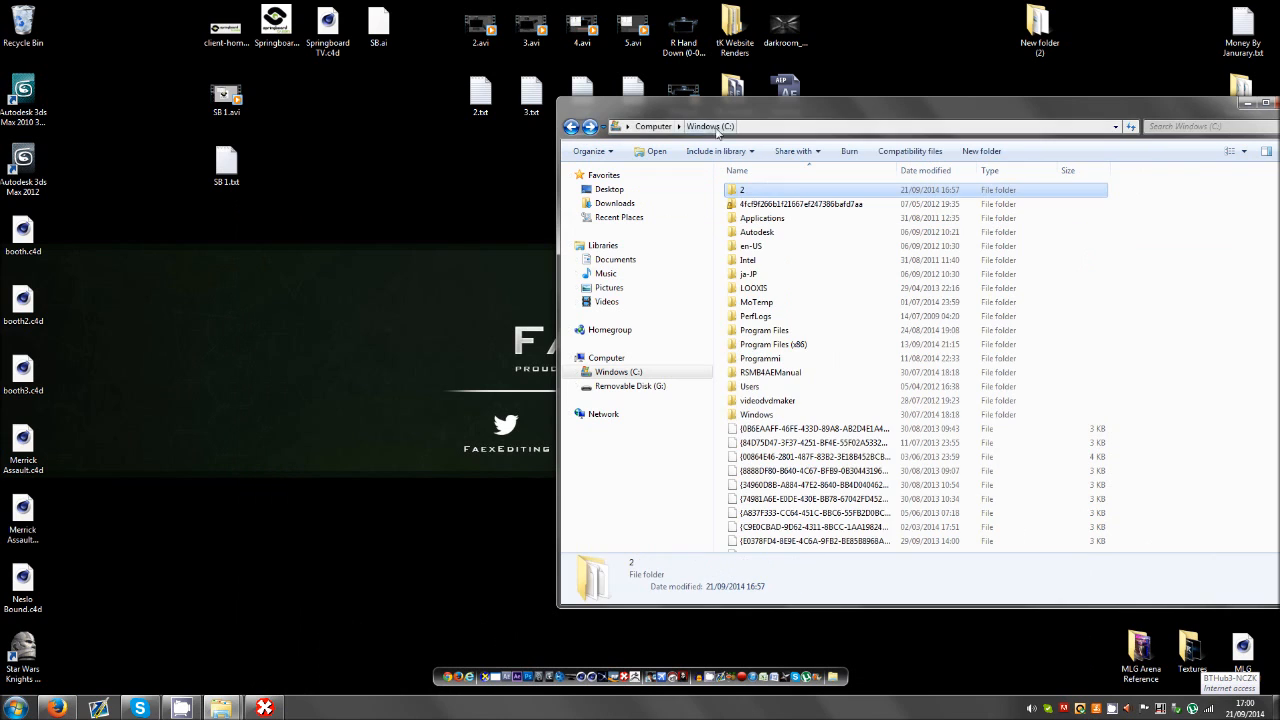
{"action": "left_click", "coordinate": [590, 126]}
{"action": "left_click_drag", "start_coordinate": [1164, 110], "coordinate": [992, 120]}
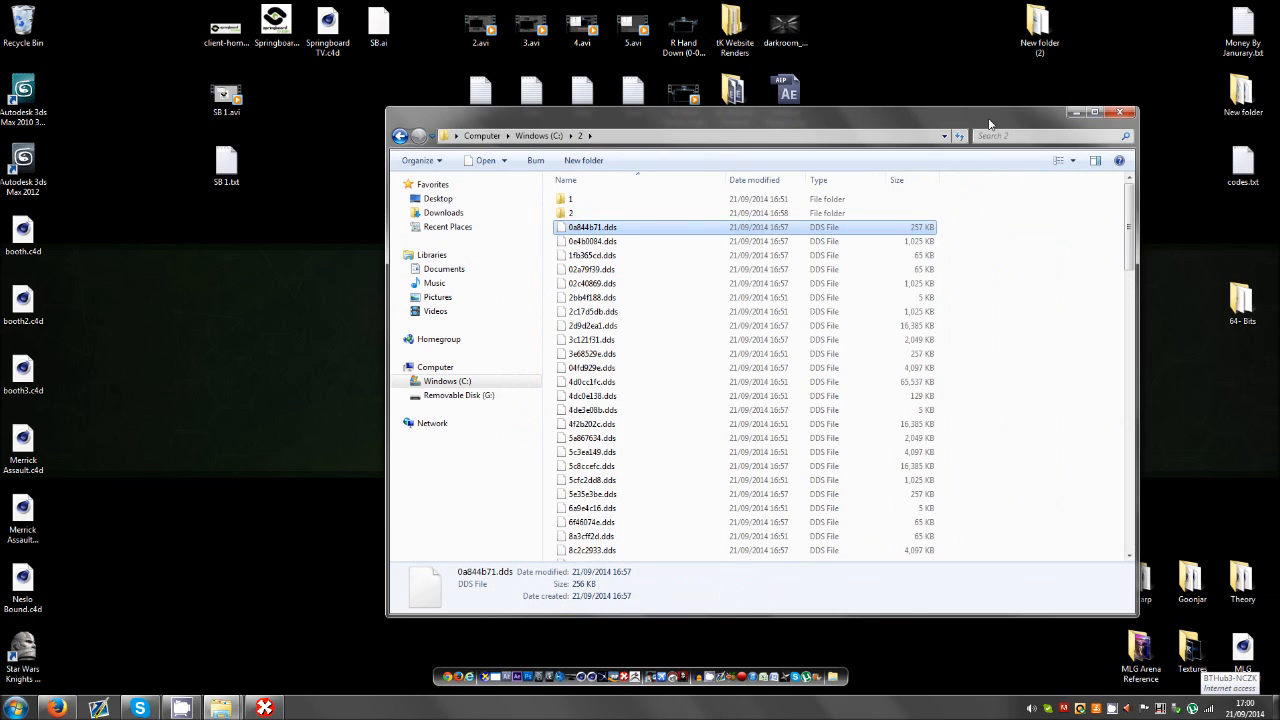
{"action": "left_click_drag", "start_coordinate": [1129, 220], "coordinate": [1130, 525]}
{"action": "left_click", "coordinate": [1036, 318]}
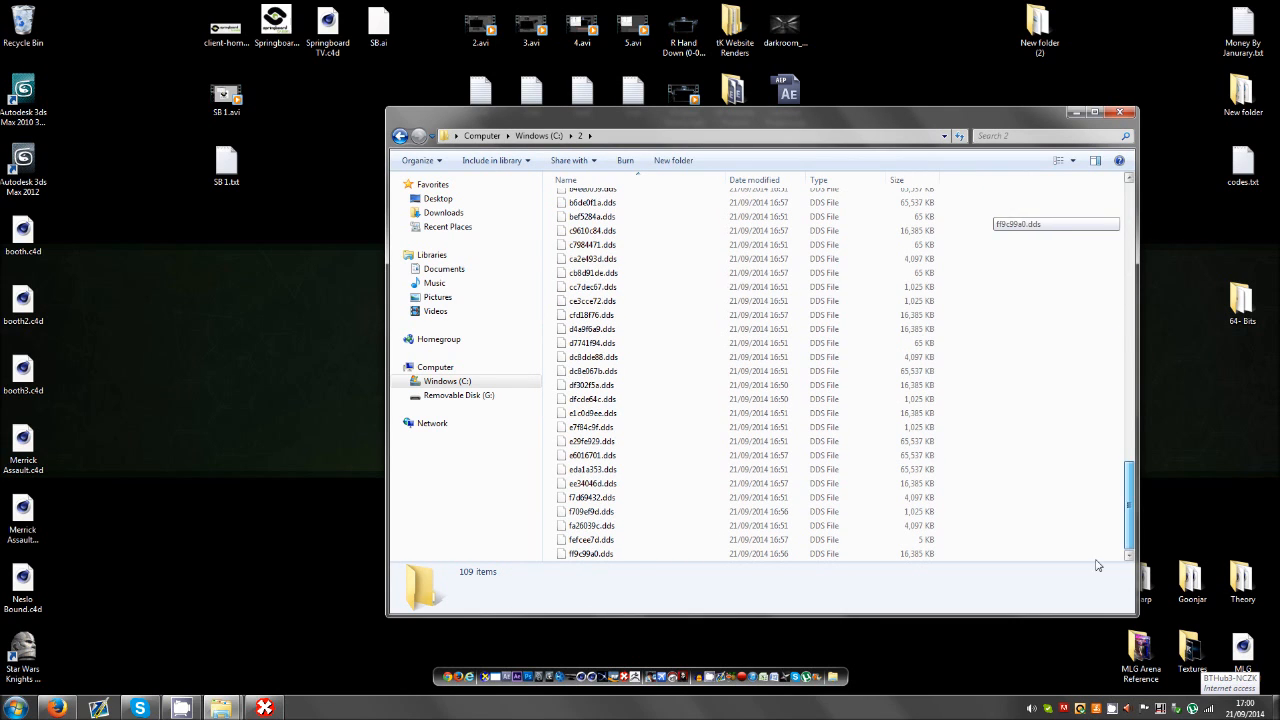
Look back through the DDS files to the start of the C:\2 list and return to the C: drive.
{"action": "left_click", "coordinate": [1103, 710]}
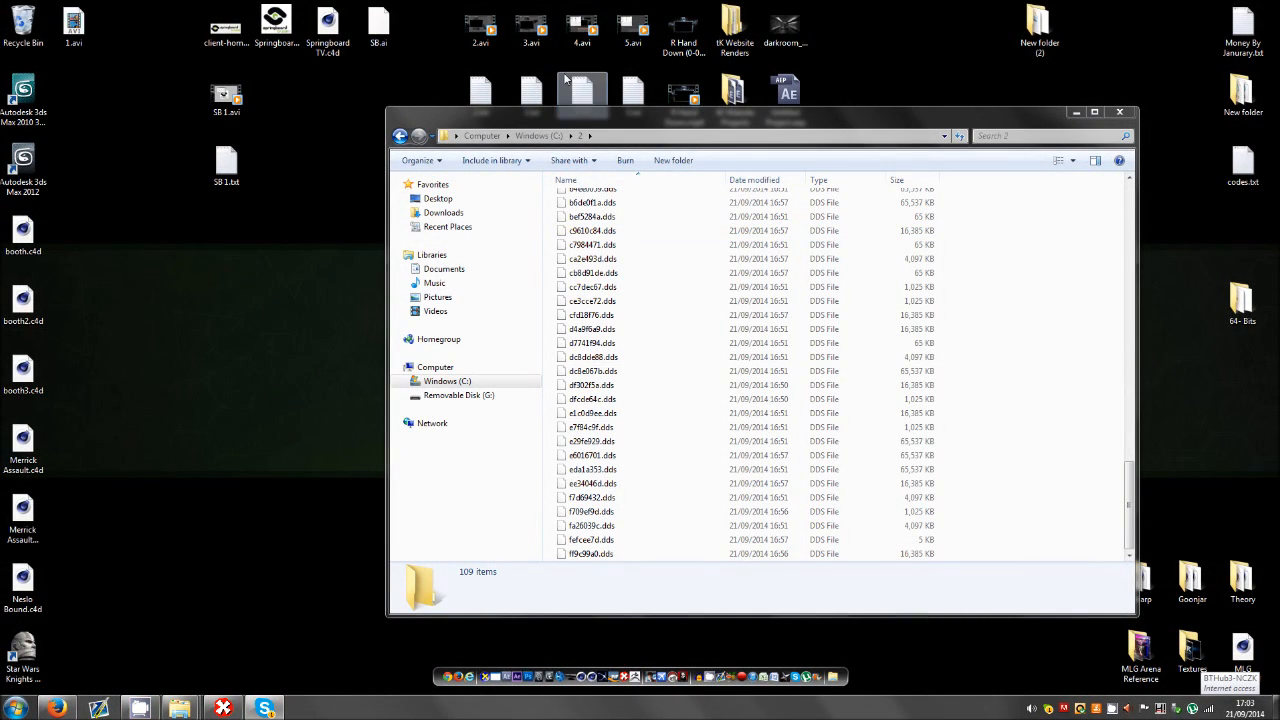
{"action": "left_click", "coordinate": [638, 300]}
{"action": "scroll", "coordinate": [635, 310], "scroll_direction": "up", "scroll_amount": 15}
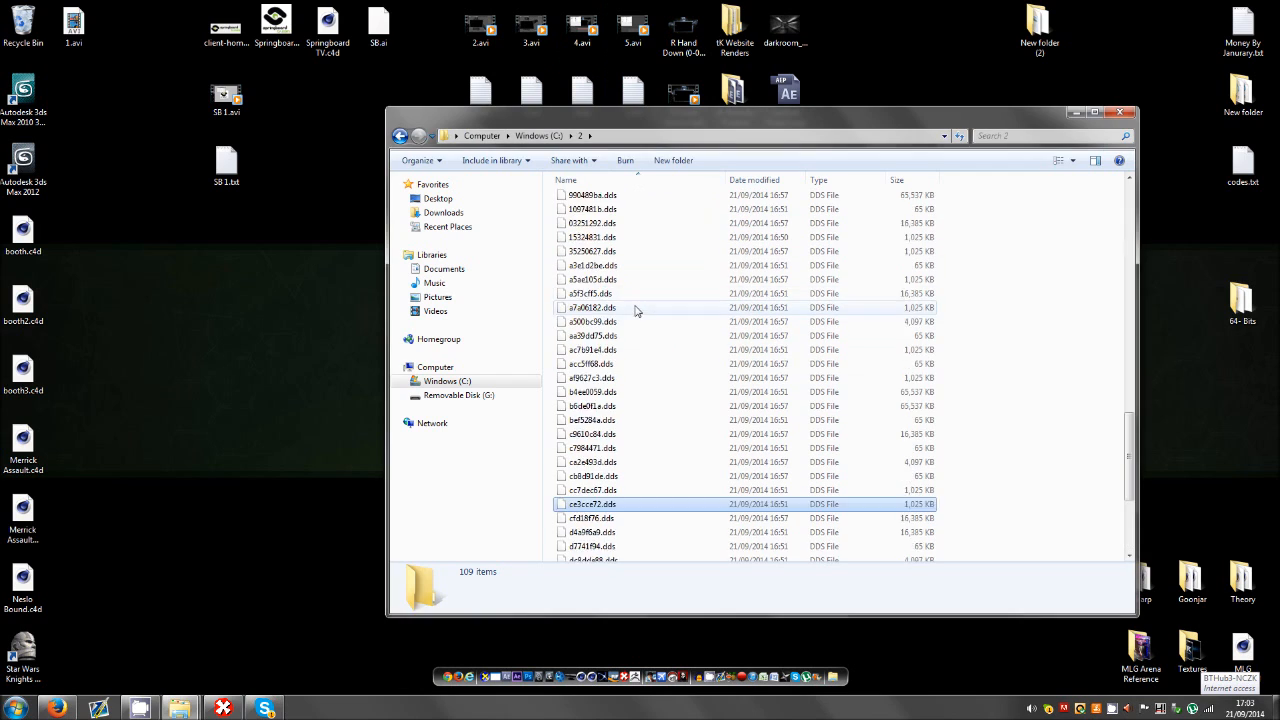
{"action": "scroll", "coordinate": [657, 323], "scroll_direction": "up", "scroll_amount": 4}
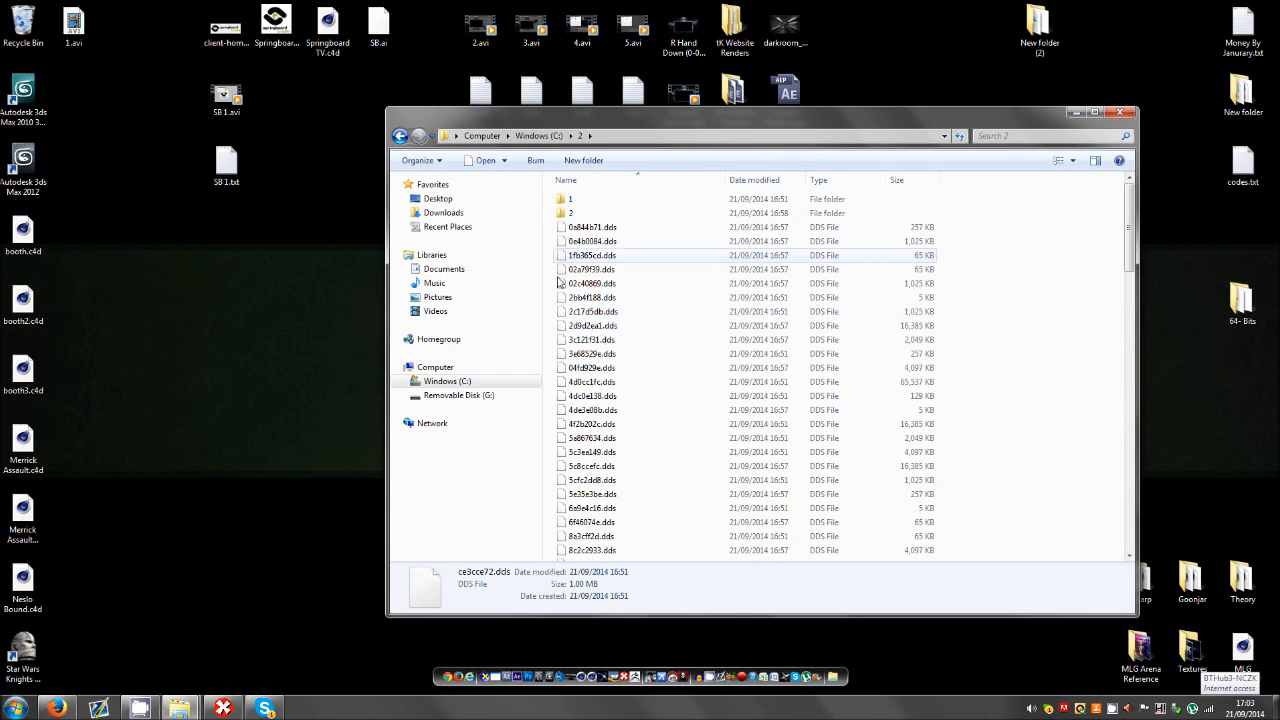
{"action": "left_click", "coordinate": [600, 283]}
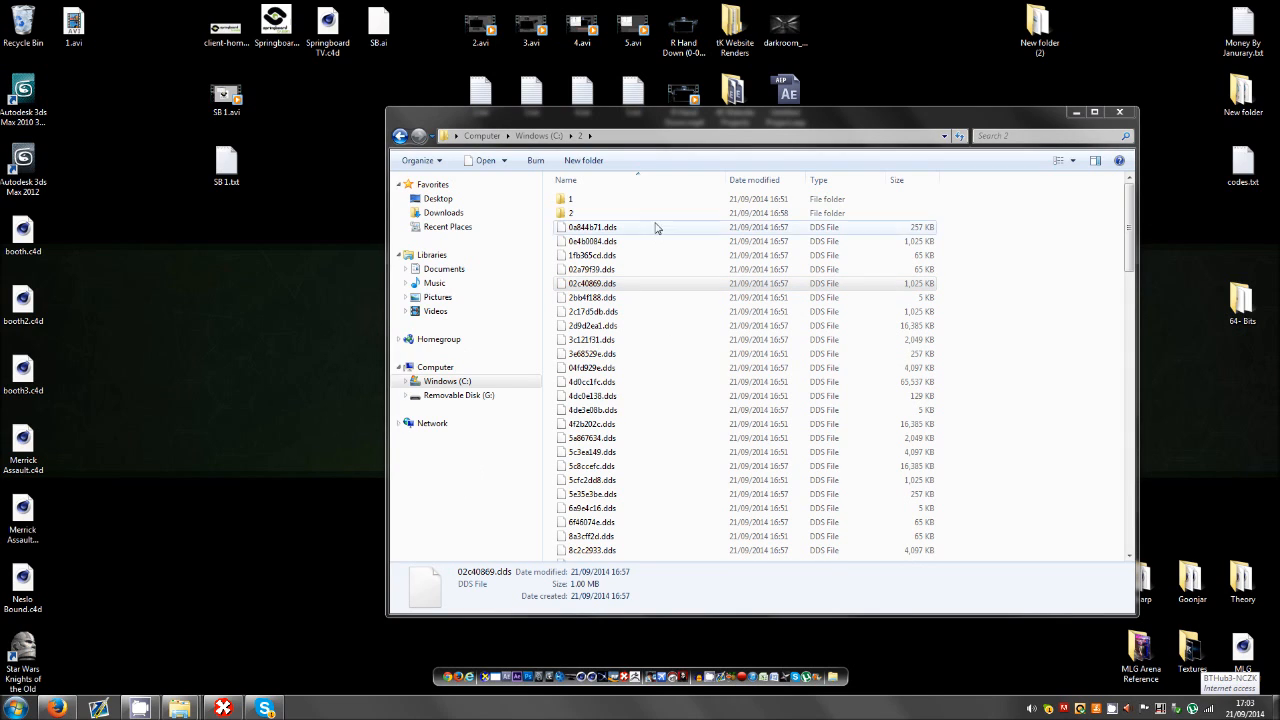
{"action": "left_click", "coordinate": [592, 213]}
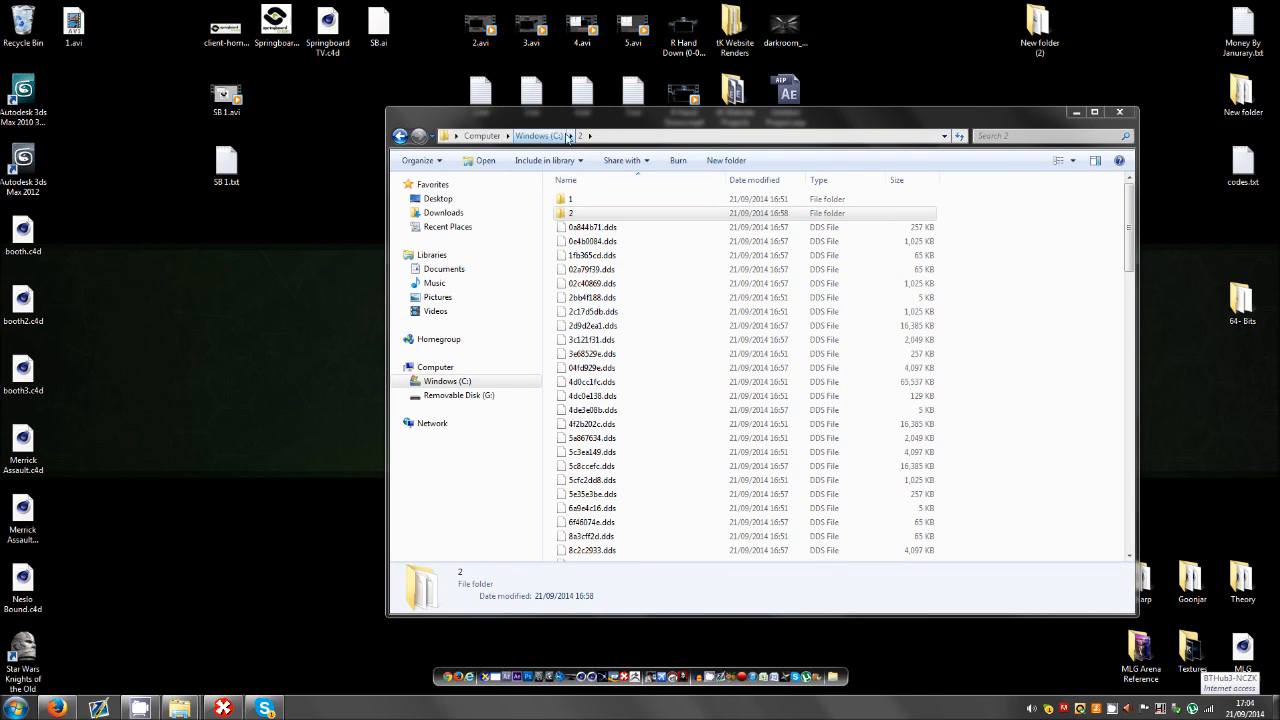
{"action": "left_click", "coordinate": [539, 136]}
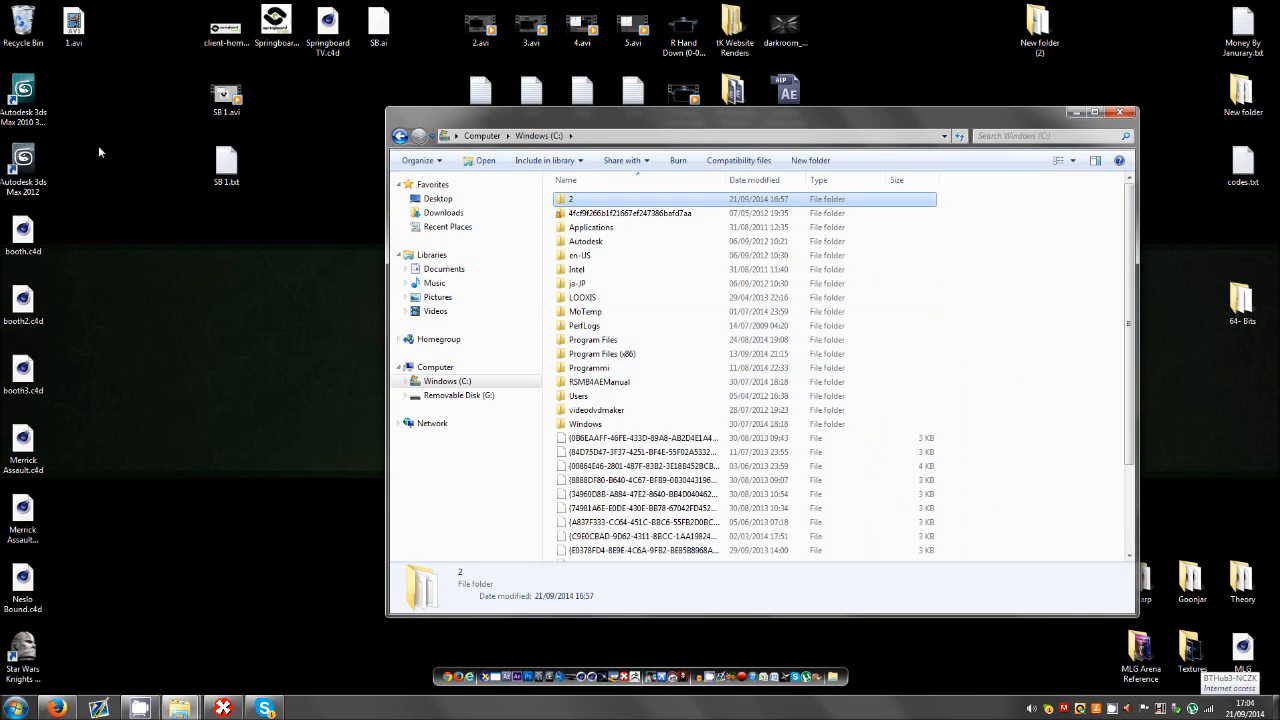
Launch Autodesk 3ds Max 2010 and select frame_21.09.2014_16.56.57.3dr in C:\2\2 in the folder window.
{"action": "left_click", "coordinate": [32, 123]}
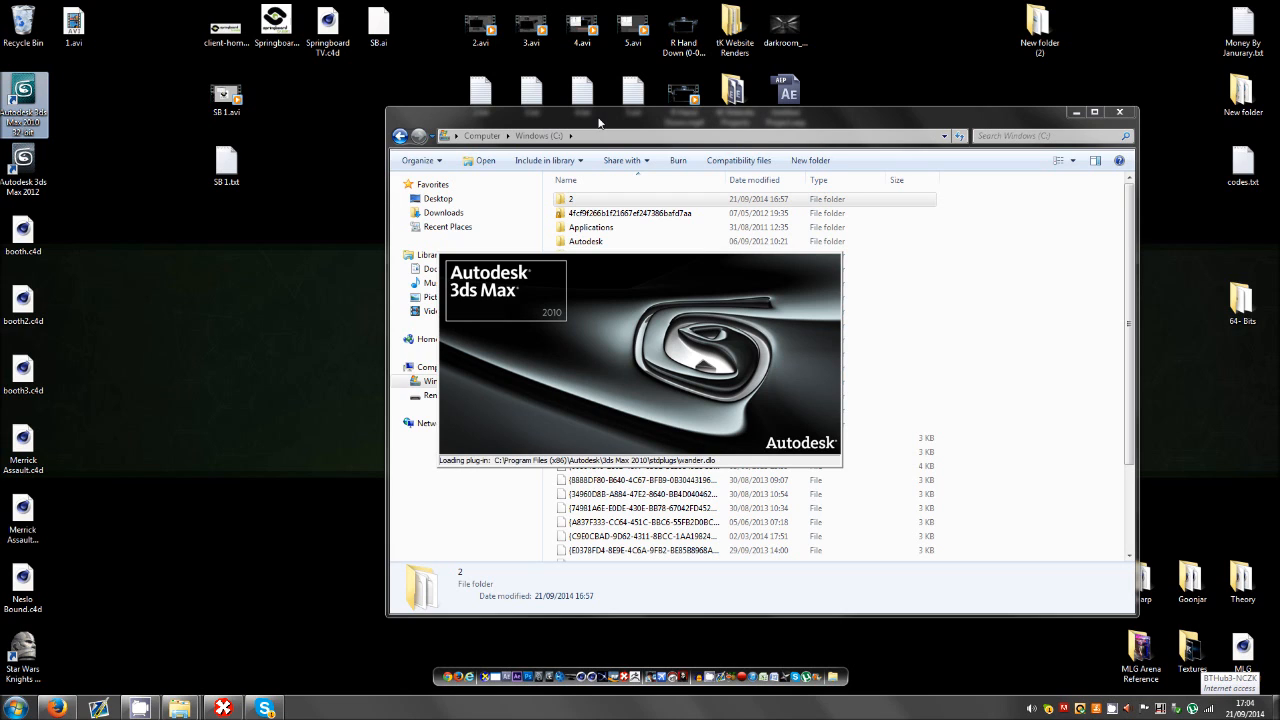
{"action": "left_click", "coordinate": [585, 205]}
{"action": "double_click", "coordinate": [587, 205]}
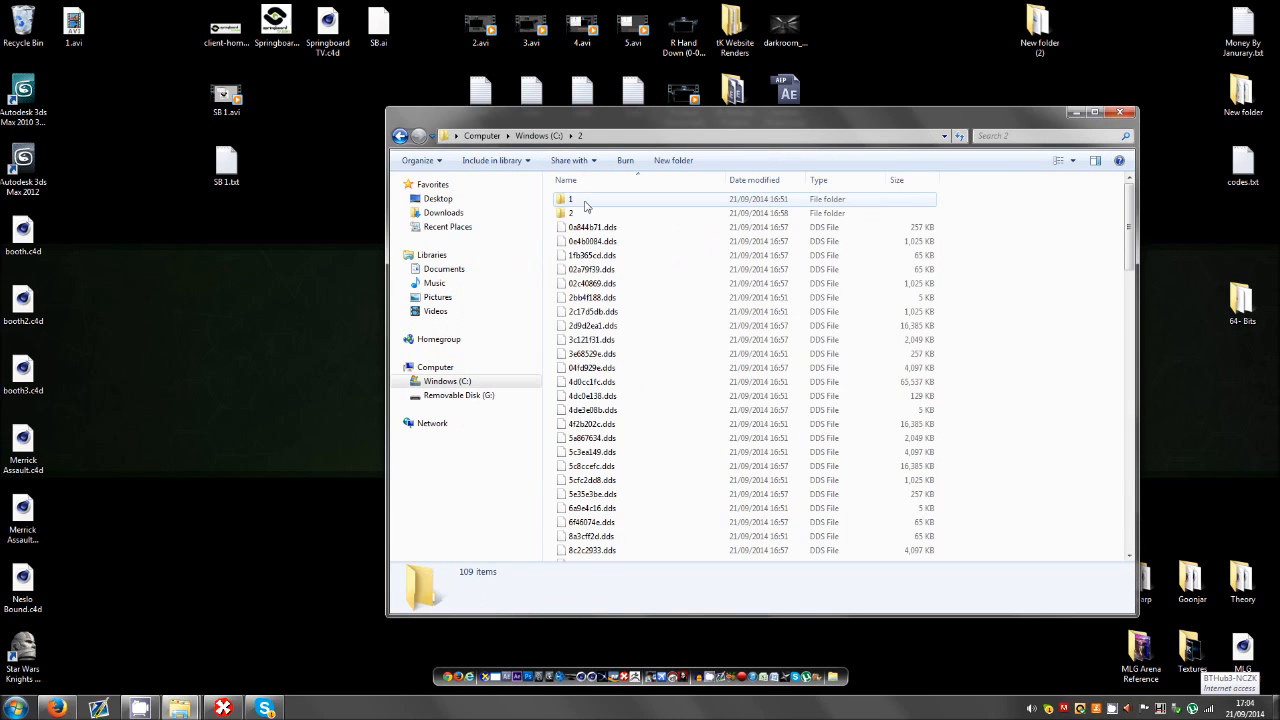
{"action": "double_click", "coordinate": [584, 212]}
{"action": "left_click", "coordinate": [600, 200]}
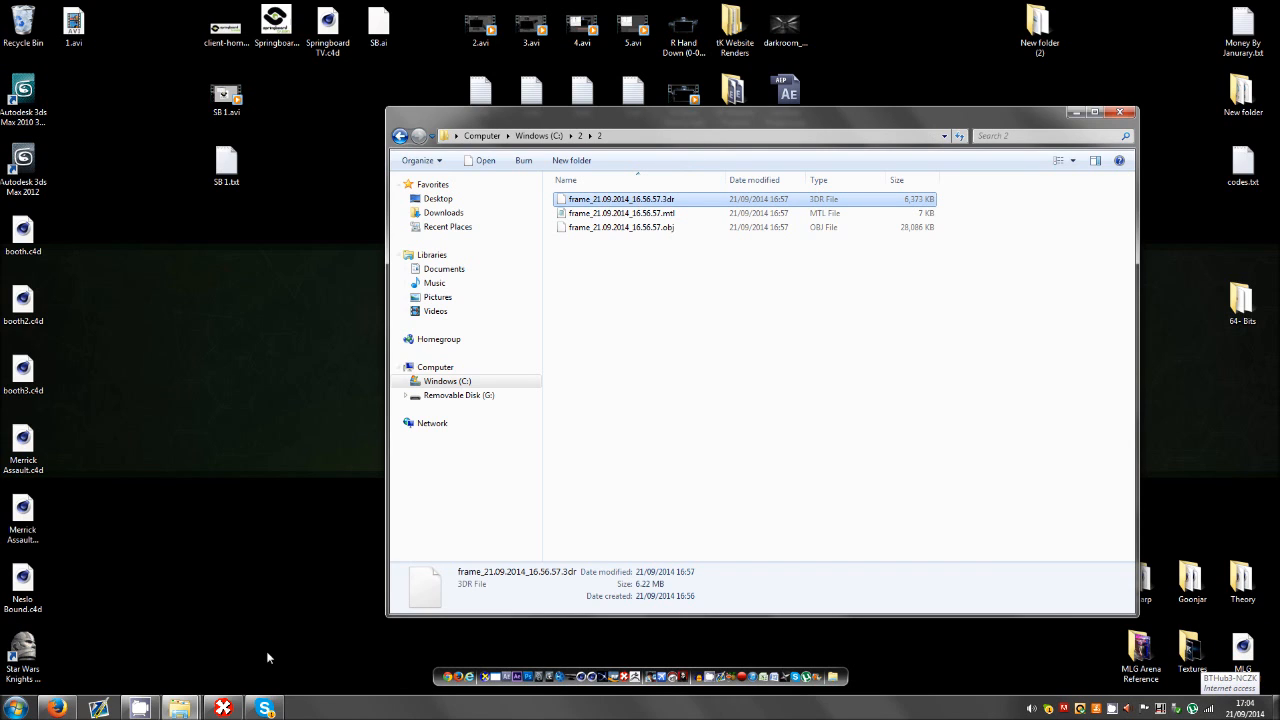
Close The Compressonator and dismiss the Autodesk Customer Involvement dialog.
{"action": "left_click", "coordinate": [222, 708]}
{"action": "left_click", "coordinate": [1178, 183]}
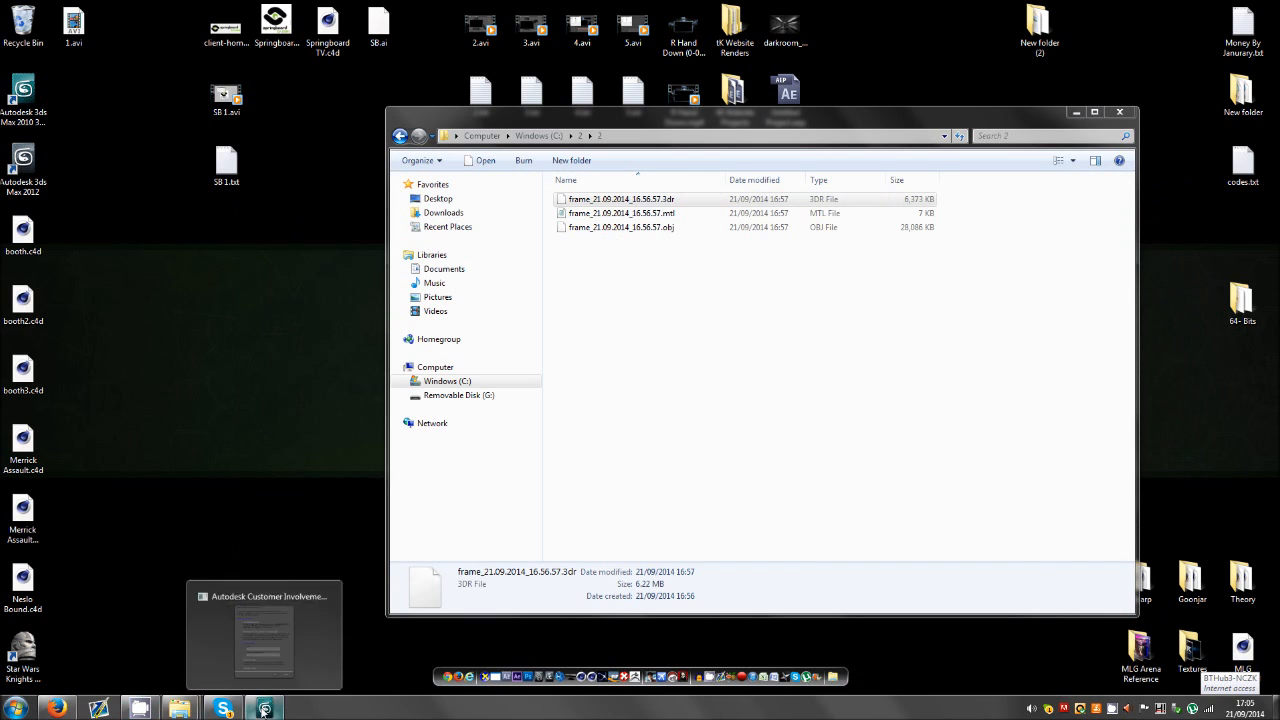
{"action": "left_click", "coordinate": [264, 708]}
{"action": "left_click", "coordinate": [766, 162]}
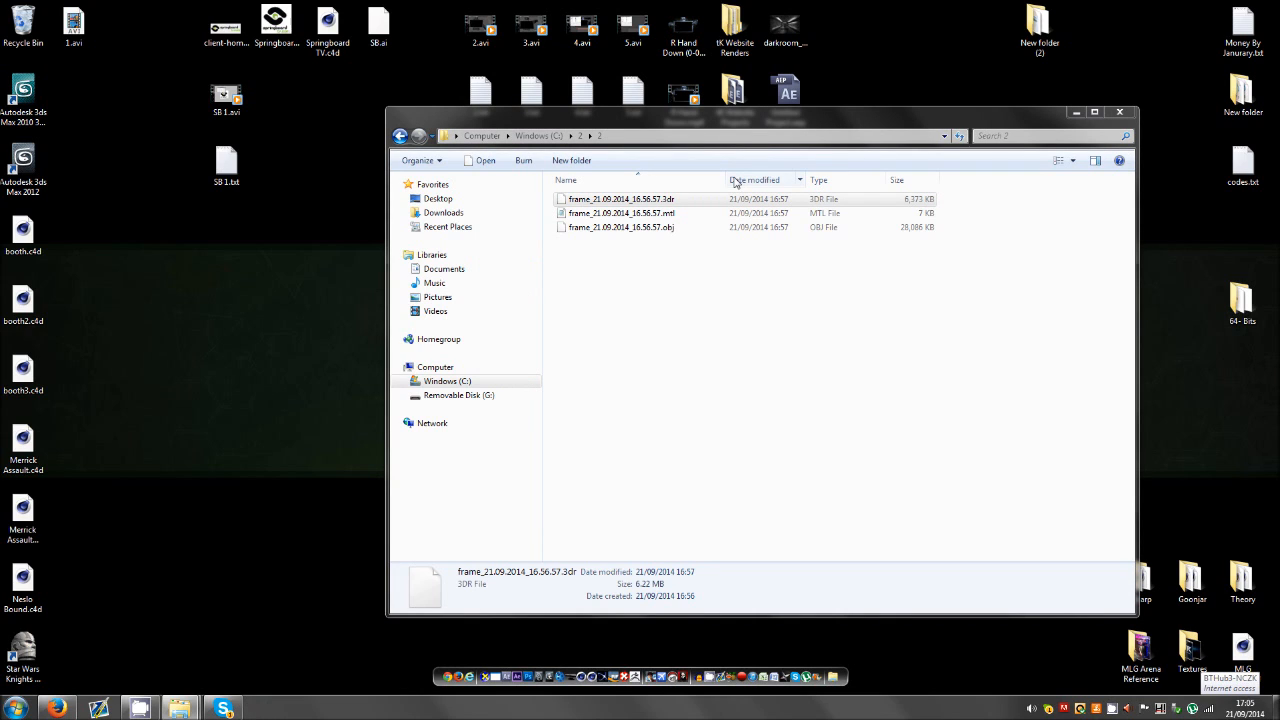
Minimize the folder window and choose frame_21.09.2014_16.56.57.3dr in C:\2\2 as the file to import into 3ds Max.
{"action": "left_click", "coordinate": [643, 380]}
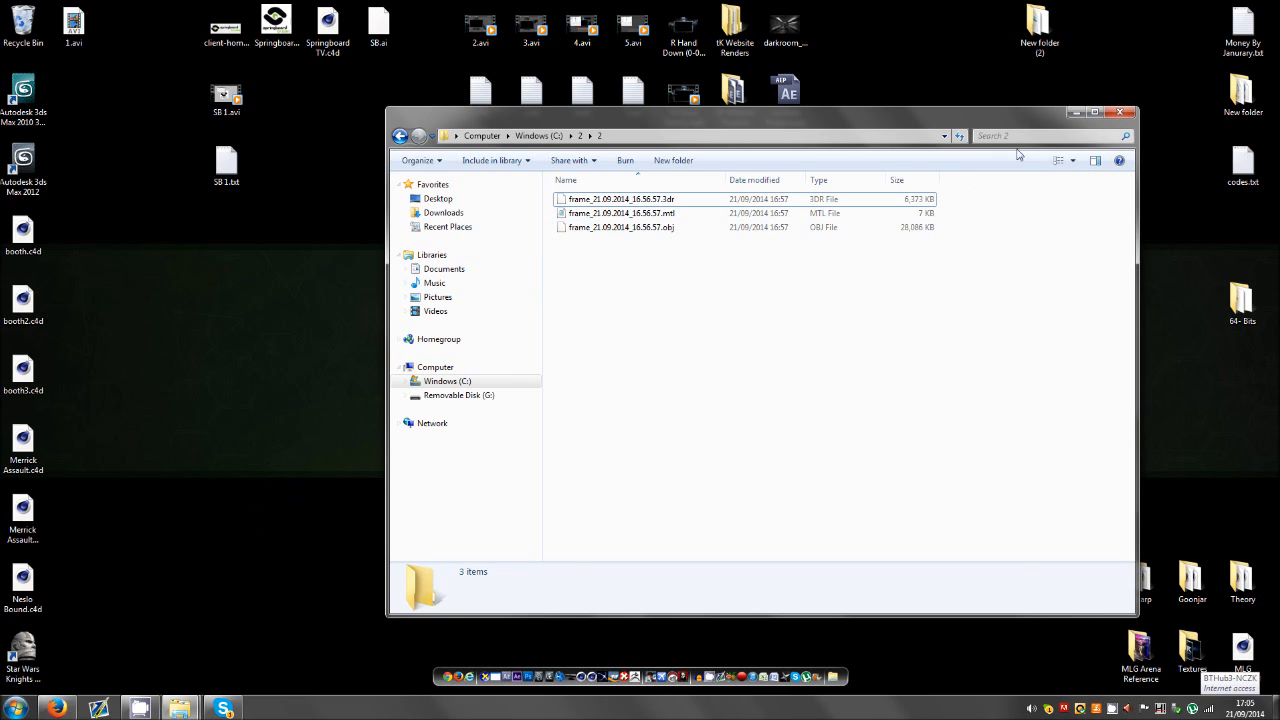
{"action": "left_click", "coordinate": [1077, 113]}
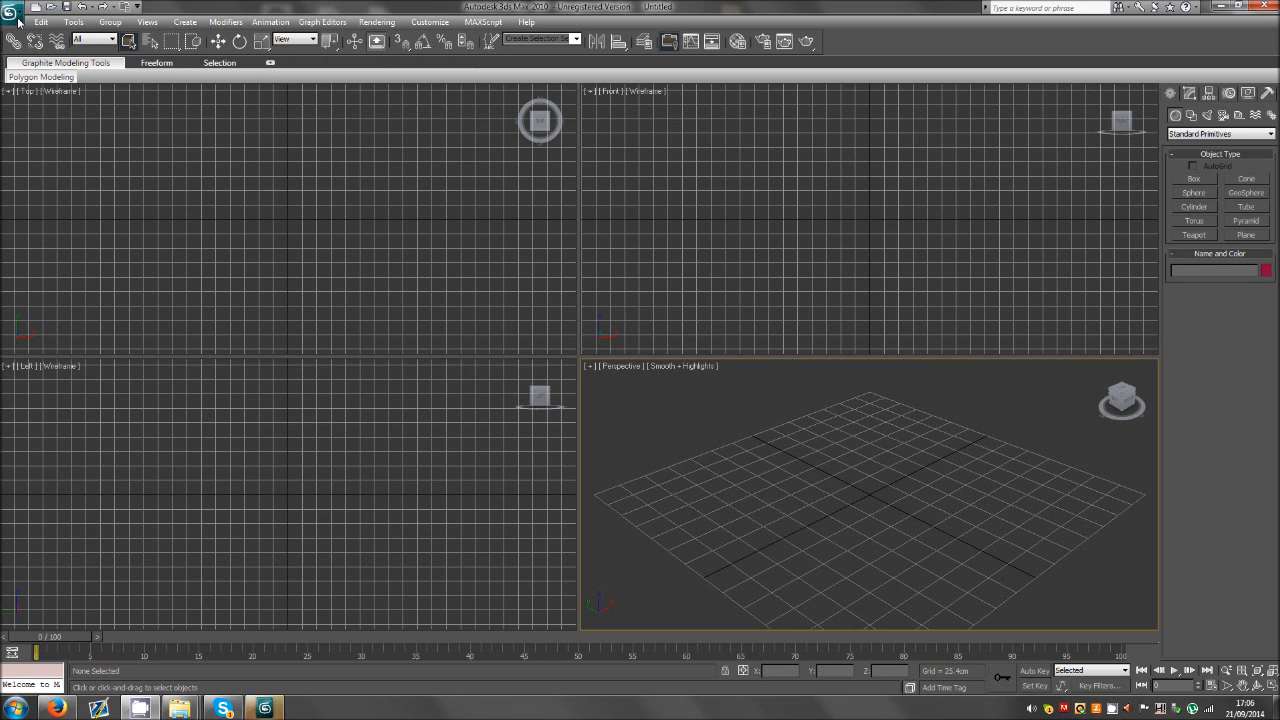
{"action": "left_click", "coordinate": [12, 12]}
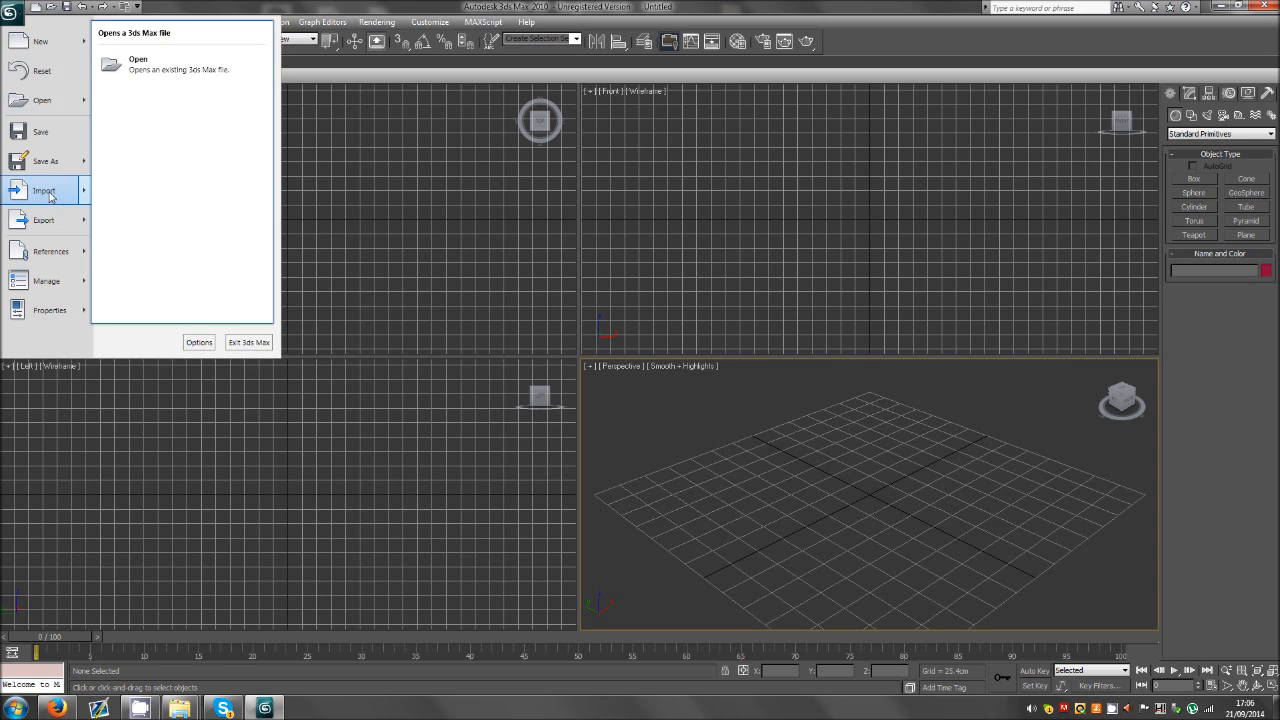
{"action": "left_click", "coordinate": [48, 193]}
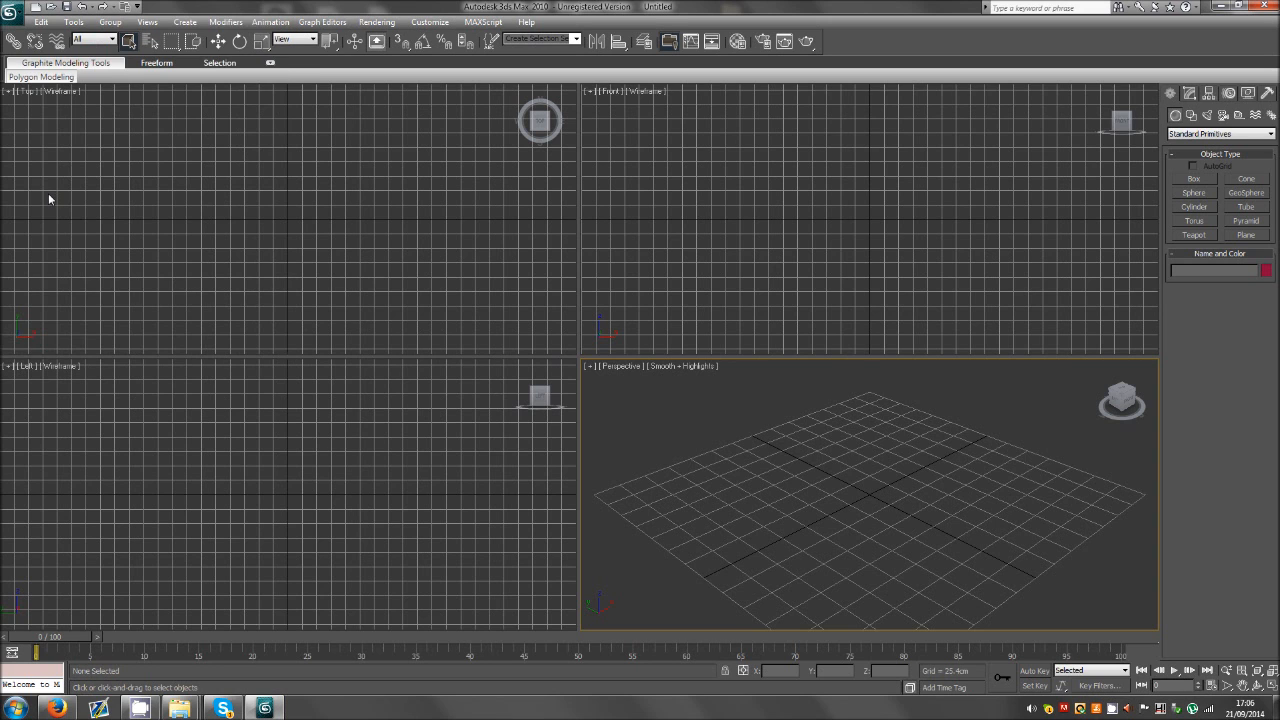
{"action": "left_click", "coordinate": [419, 107]}
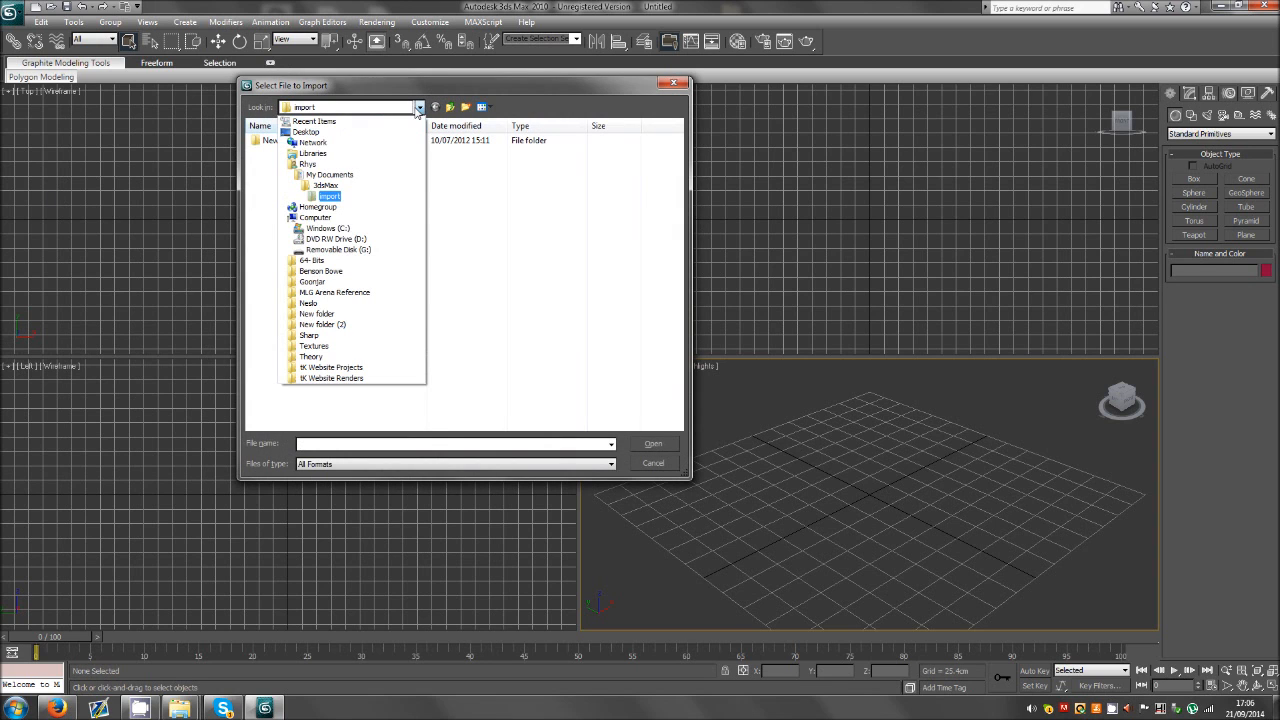
{"action": "left_click", "coordinate": [328, 228]}
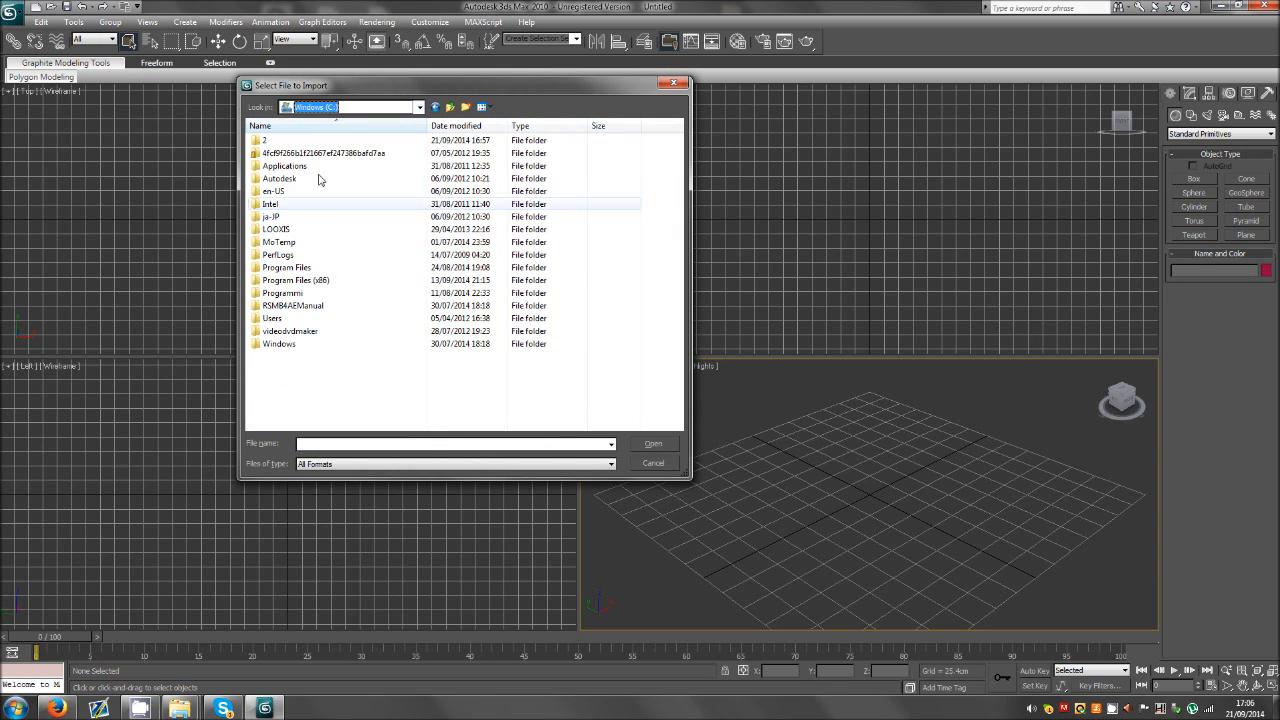
{"action": "double_click", "coordinate": [272, 147]}
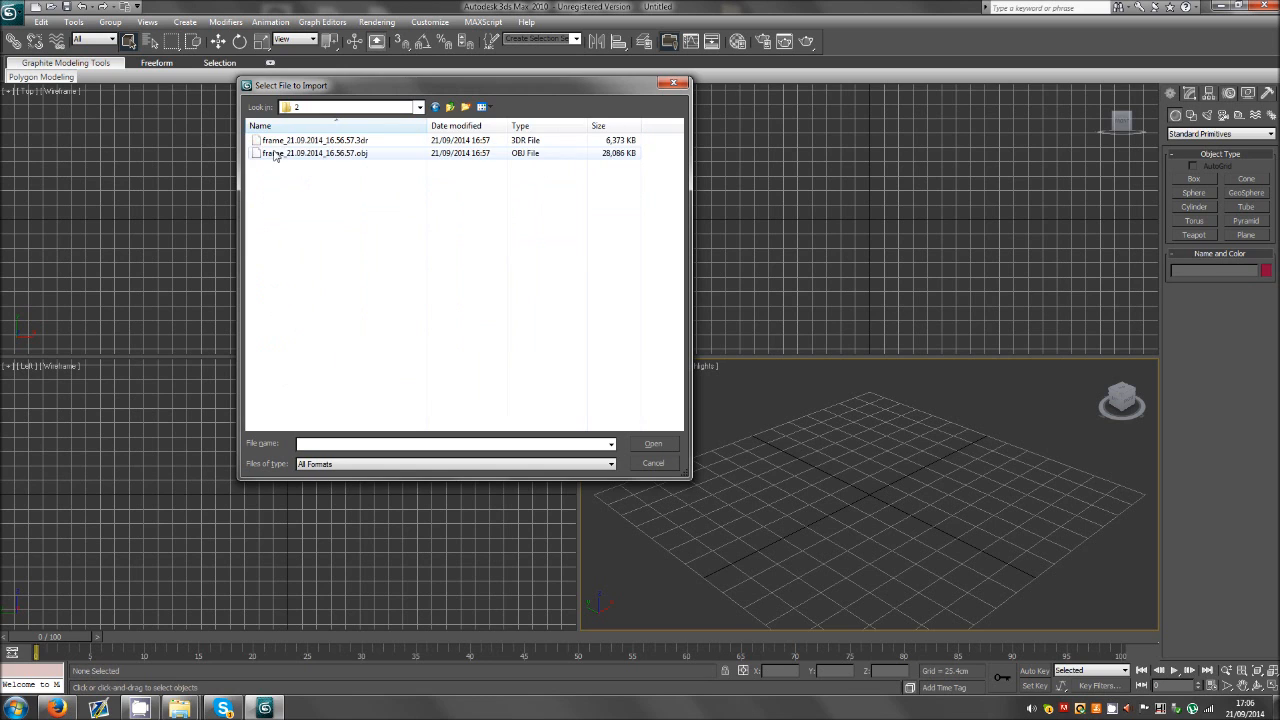
{"action": "left_click", "coordinate": [310, 142]}
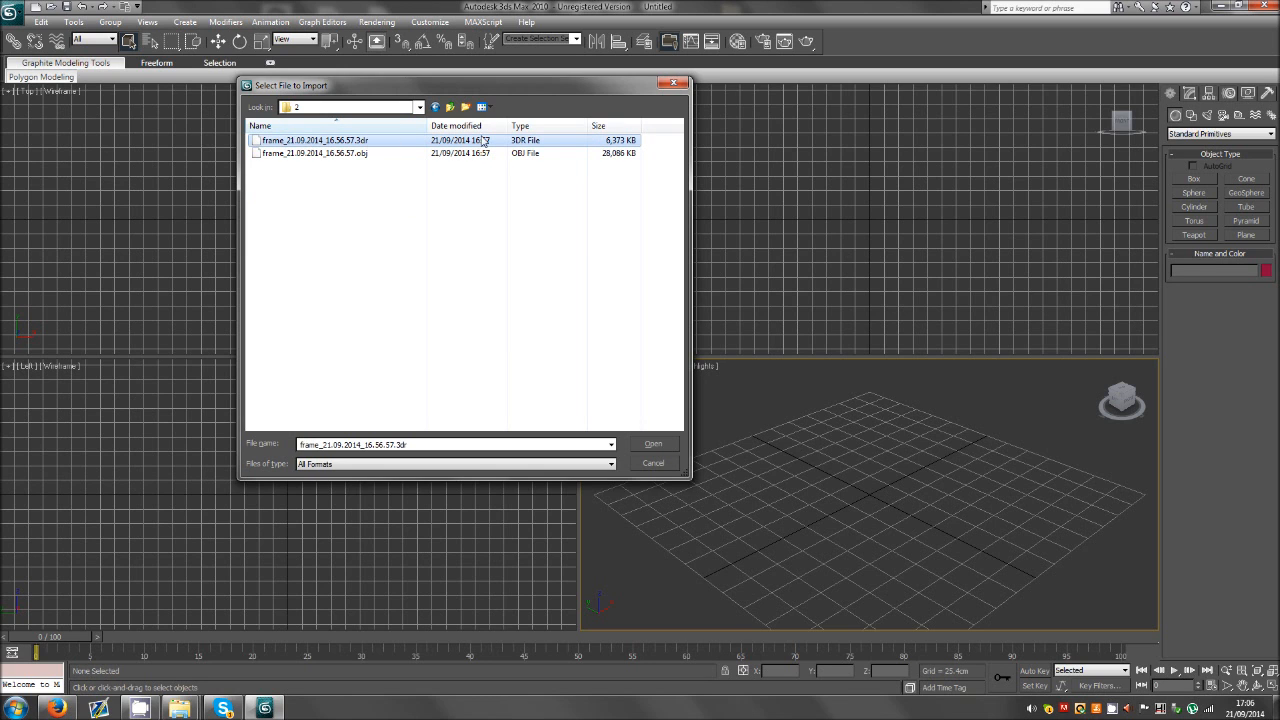
{"action": "left_click", "coordinate": [659, 443]}
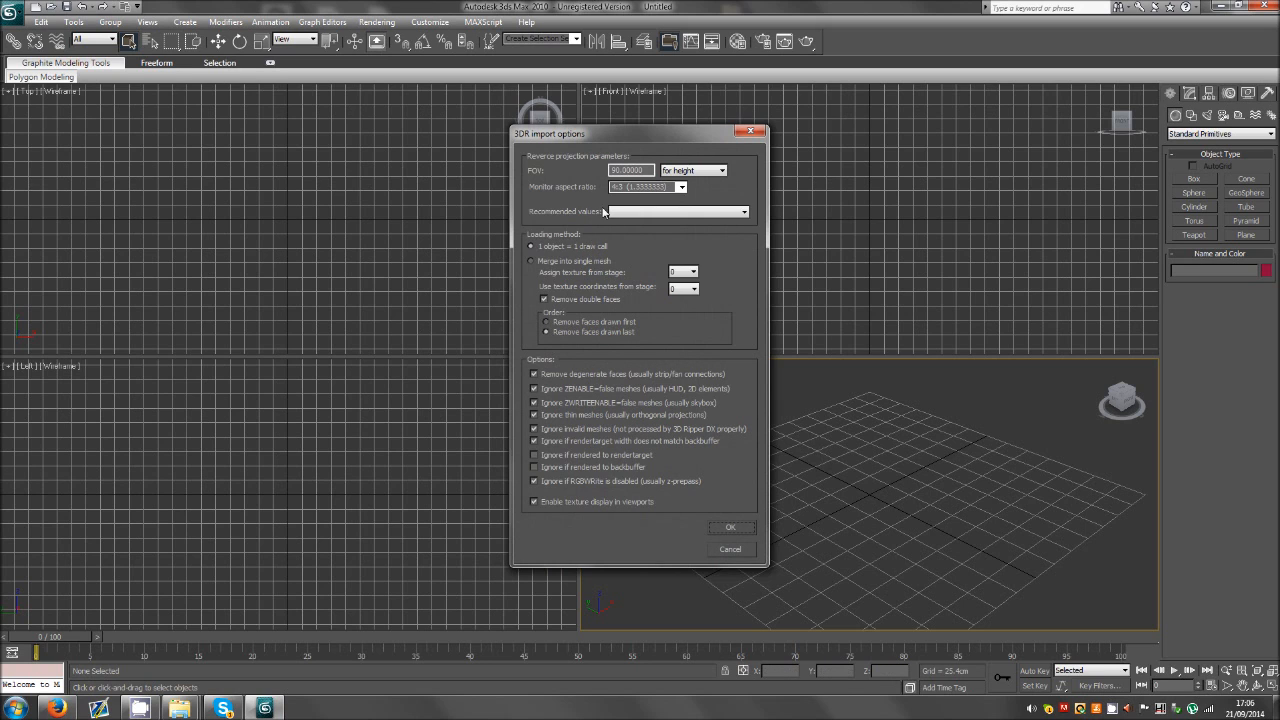
Import the 3DR model using the recommended values Aspect=2.74137, FOV=9.15123.
{"action": "left_click", "coordinate": [656, 212]}
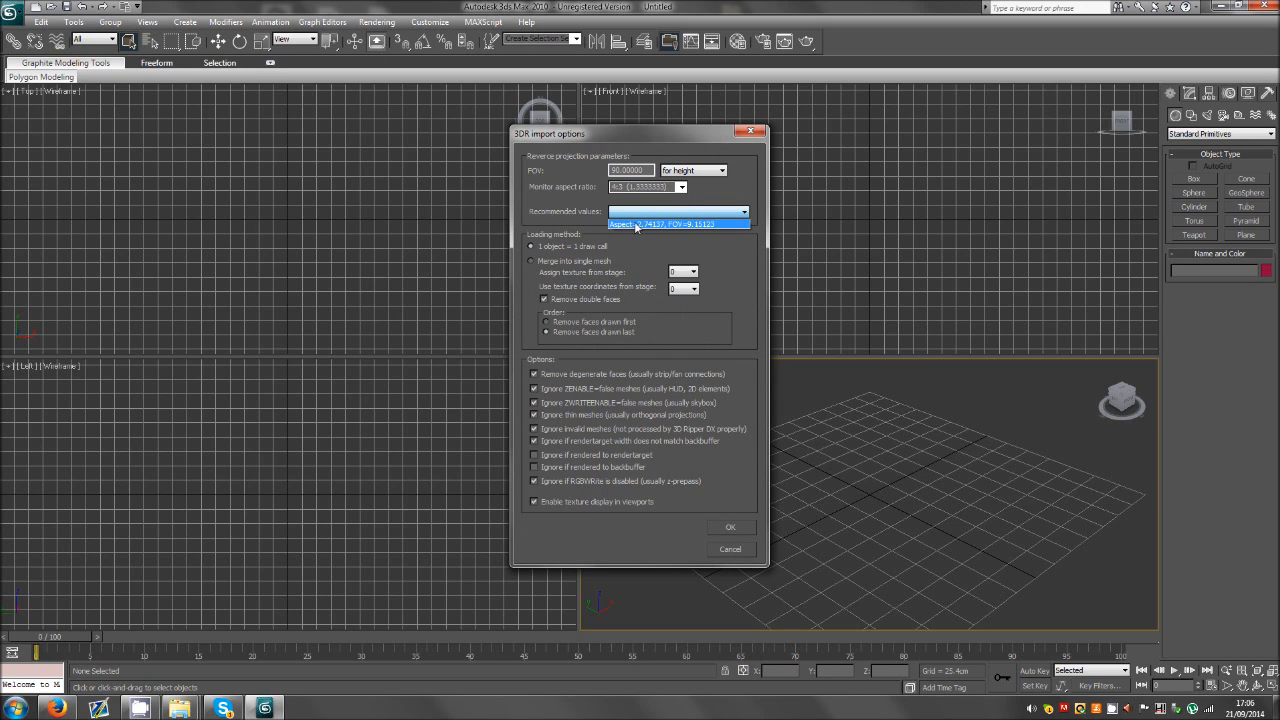
{"action": "left_click", "coordinate": [632, 225]}
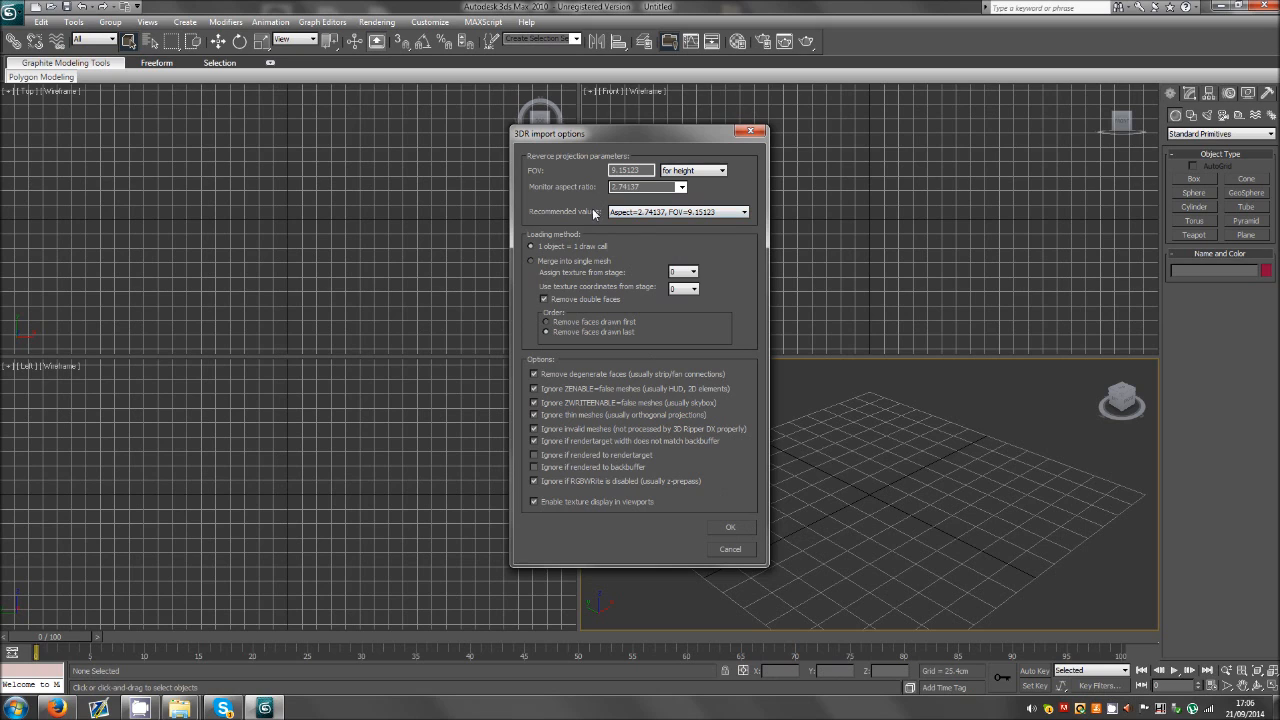
{"action": "left_click", "coordinate": [731, 528]}
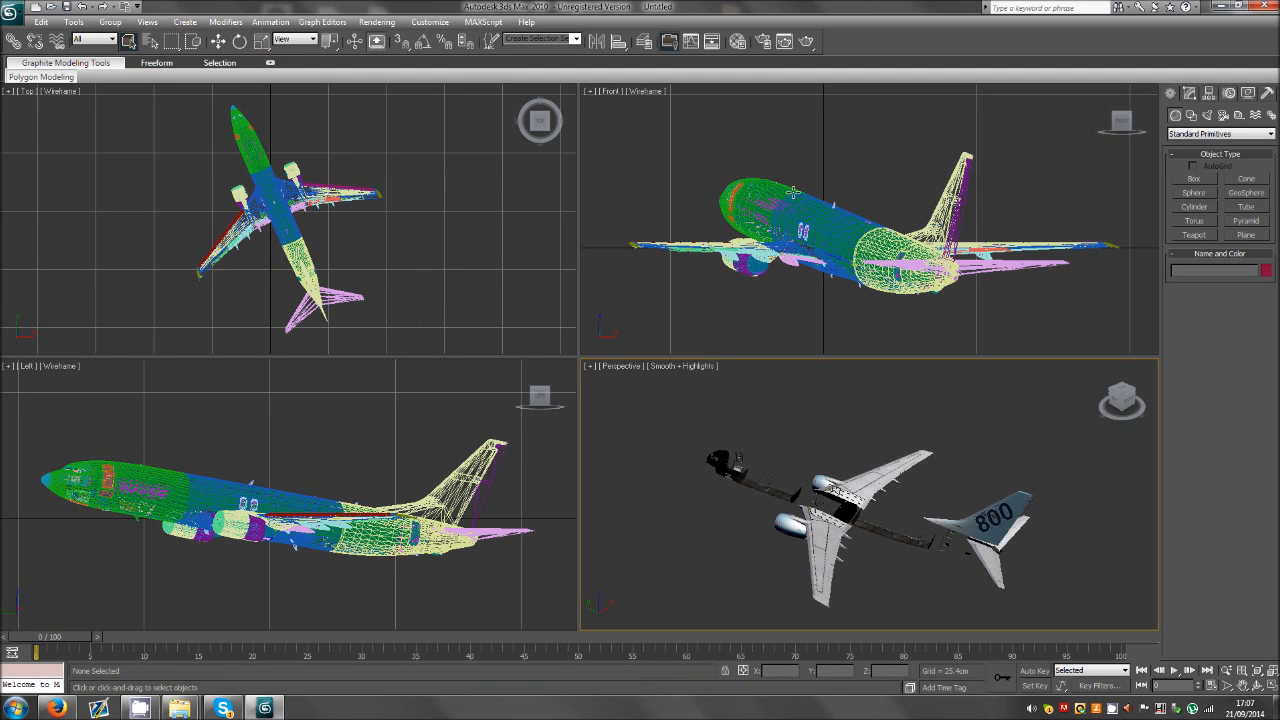
Examine the imported aircraft and its engine textures in the perspective view.
{"action": "left_click_drag", "start_coordinate": [1124, 394], "coordinate": [1144, 394]}
{"action": "scroll", "coordinate": [971, 468], "scroll_direction": "down", "scroll_amount": 4}
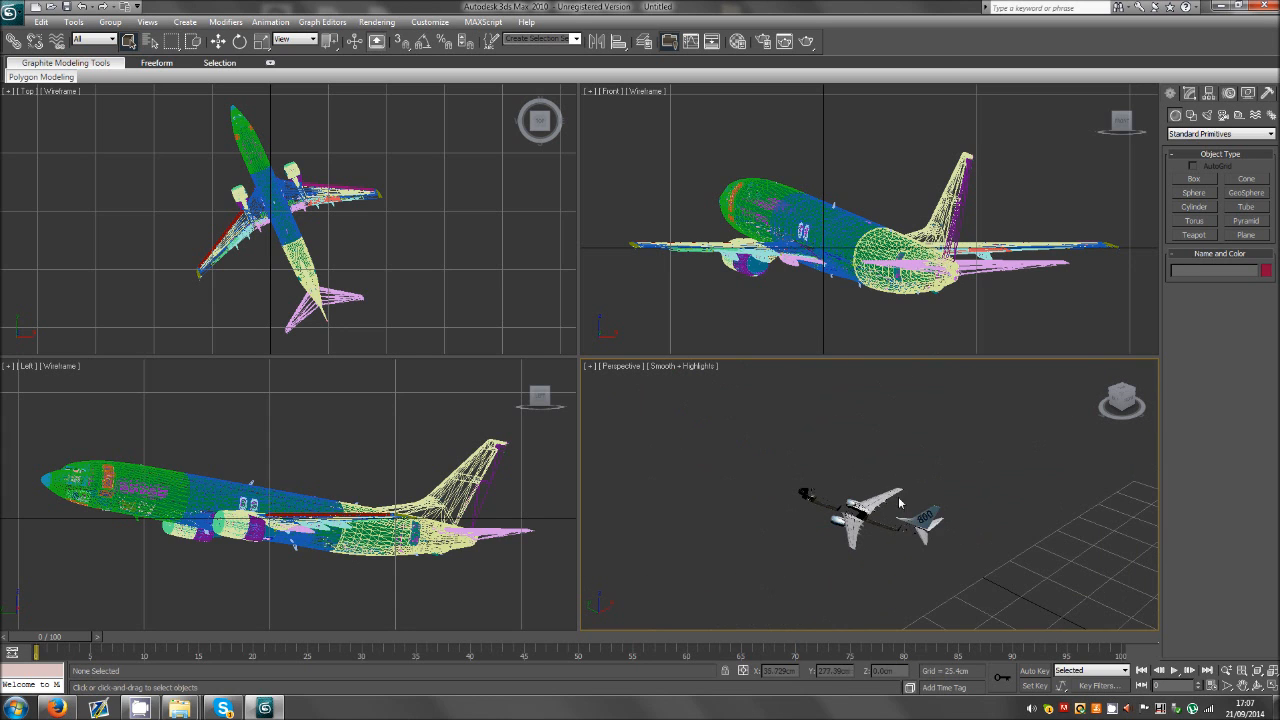
{"action": "middle_click_drag", "start_coordinate": [902, 511], "coordinate": [1066, 454]}
{"action": "left_click_drag", "start_coordinate": [1123, 402], "coordinate": [615, 406]}
{"action": "scroll", "coordinate": [887, 489], "scroll_direction": "up", "scroll_amount": 10}
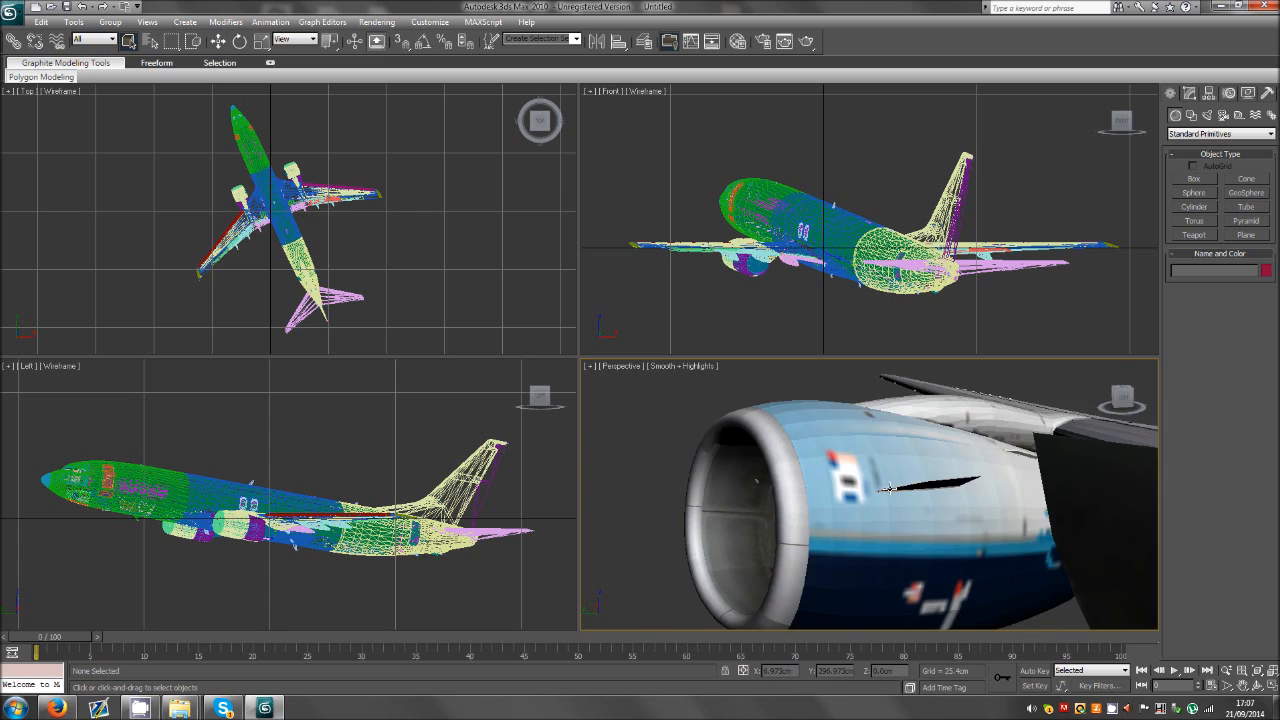
{"action": "scroll", "coordinate": [887, 489], "scroll_direction": "down", "scroll_amount": 12}
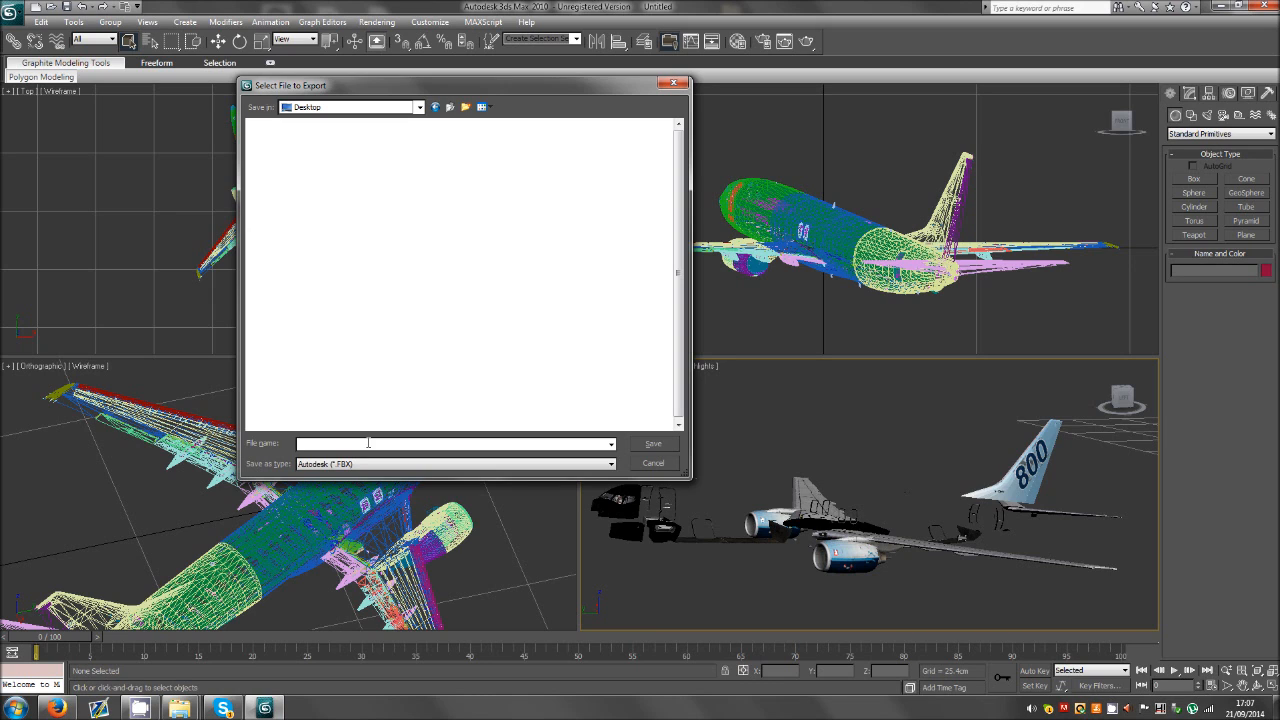
Export the model to the Desktop as 1 in gw::OBJ-Exporter (*.OBJ) format with the default OBJ export options.
{"action": "type", "text": "1"}
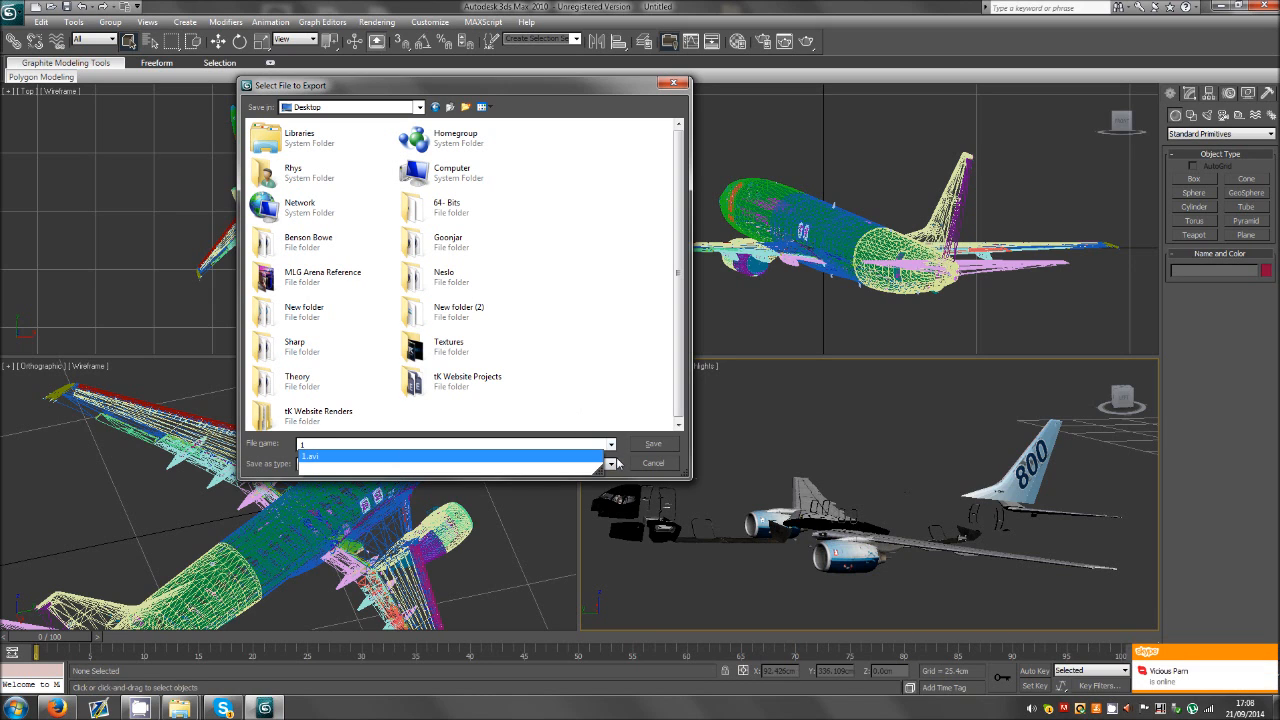
{"action": "left_click", "coordinate": [443, 465]}
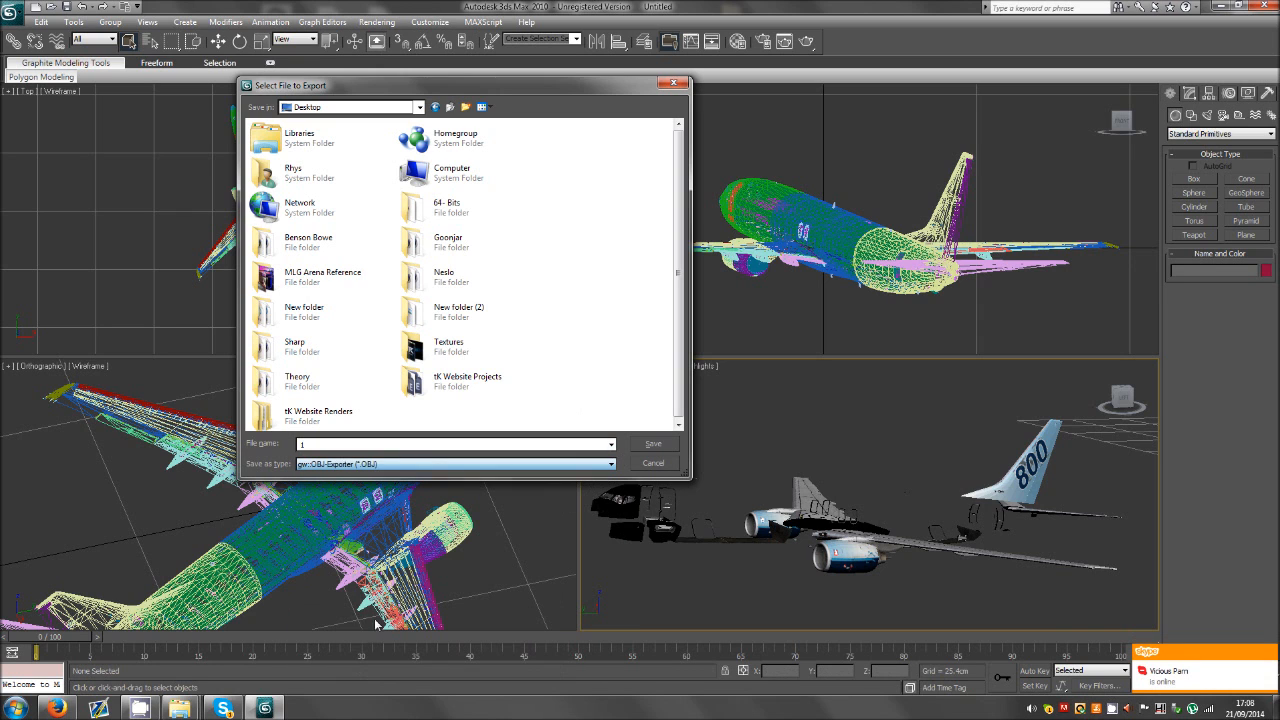
{"action": "left_click", "coordinate": [340, 624]}
{"action": "left_click", "coordinate": [660, 443]}
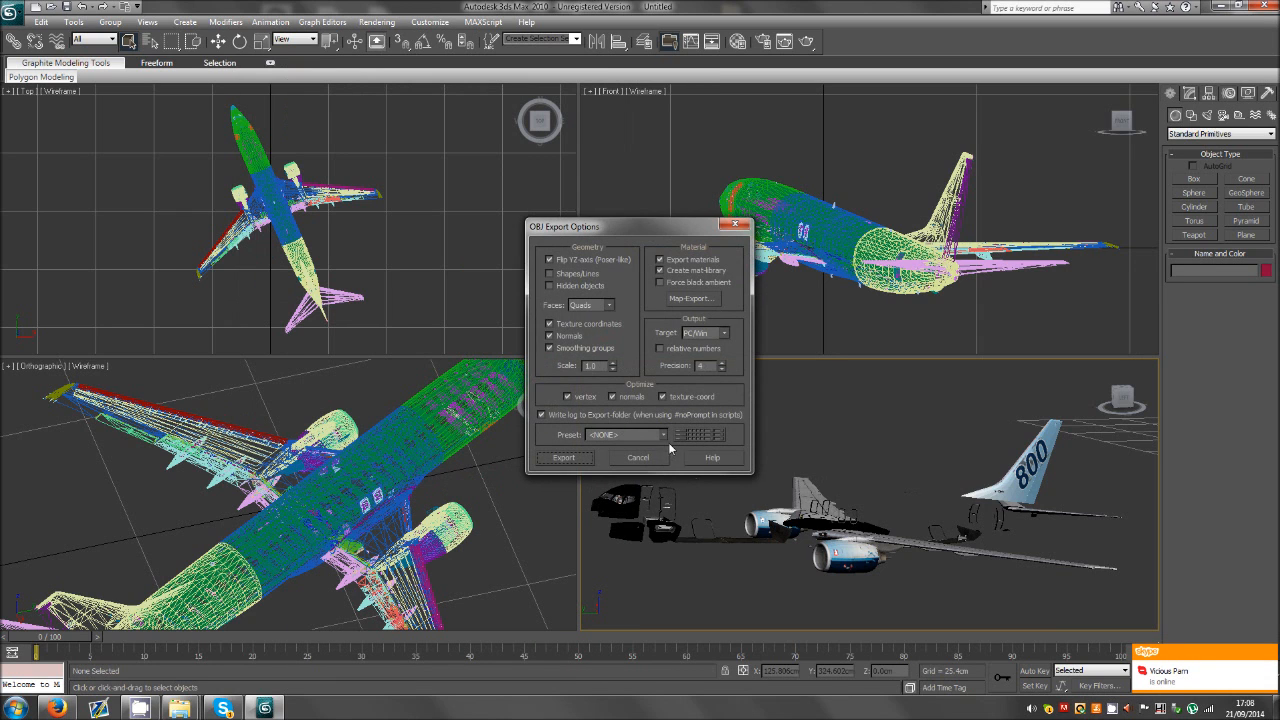
{"action": "left_click", "coordinate": [566, 460]}
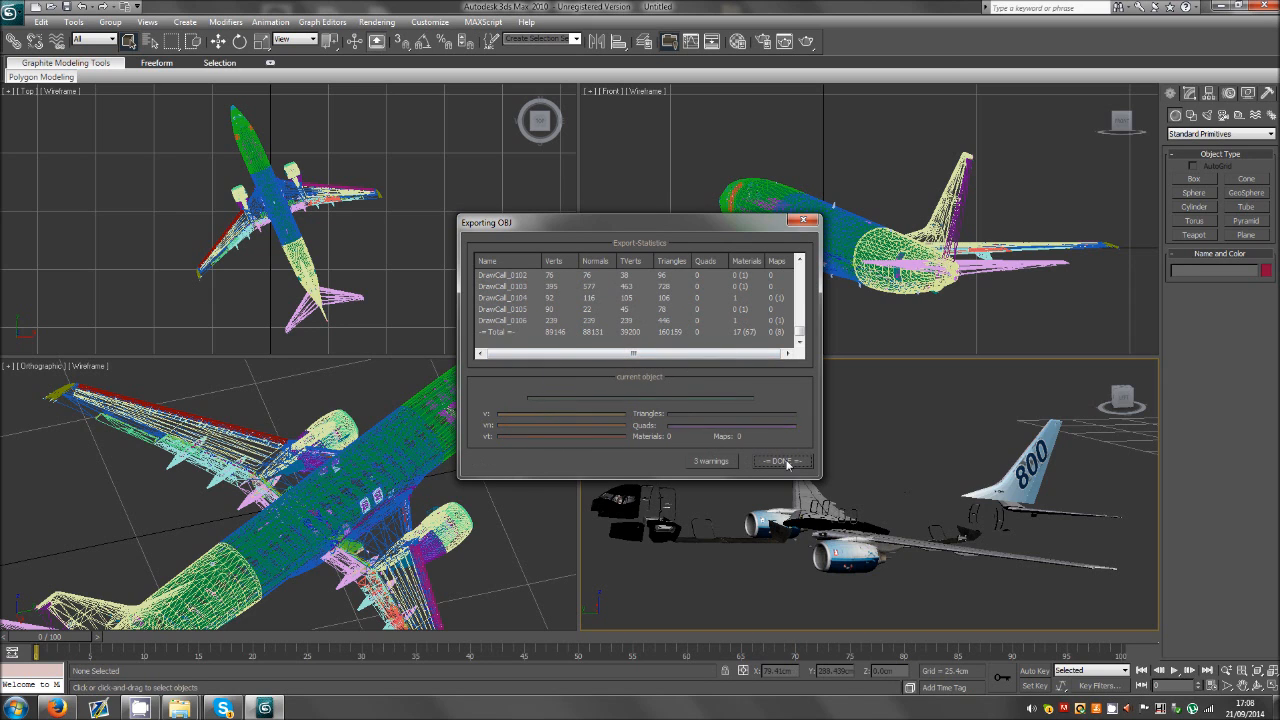
{"action": "left_click", "coordinate": [783, 461]}
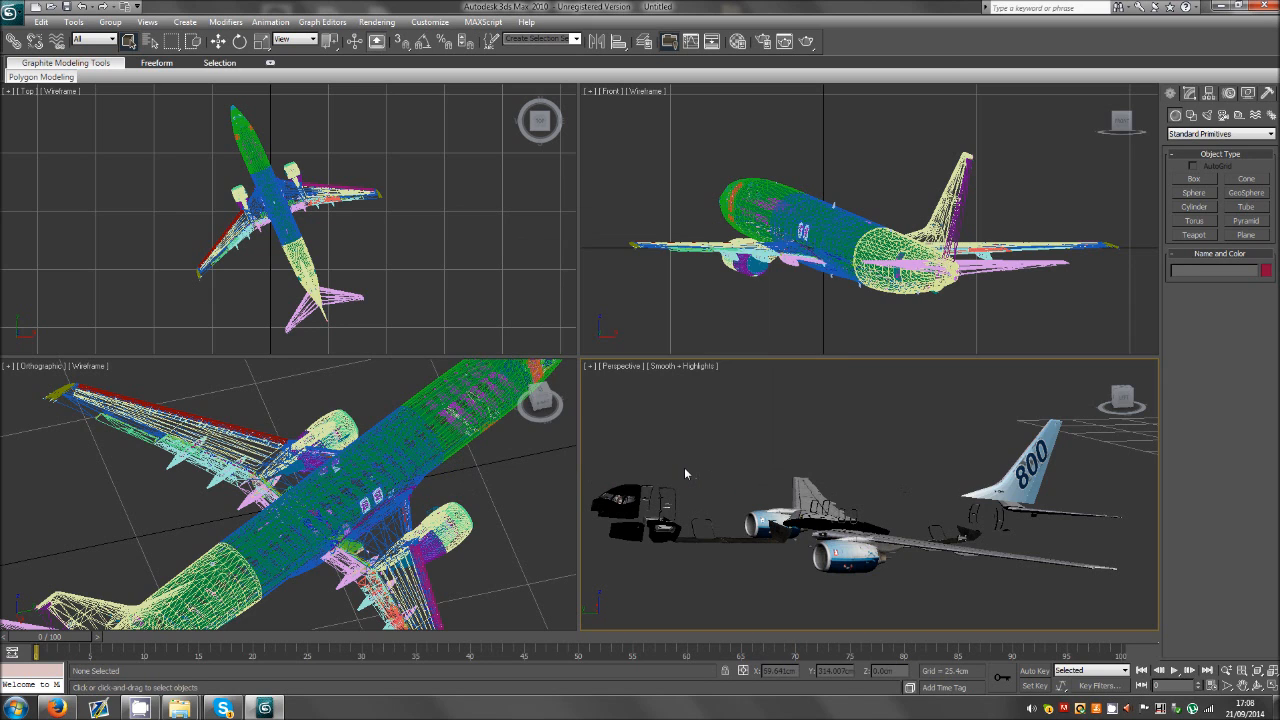
Exit 3ds Max without saving the scene and move 1.obj and 1.mtl together to an empty area of the desktop.
{"action": "left_click", "coordinate": [1267, 7]}
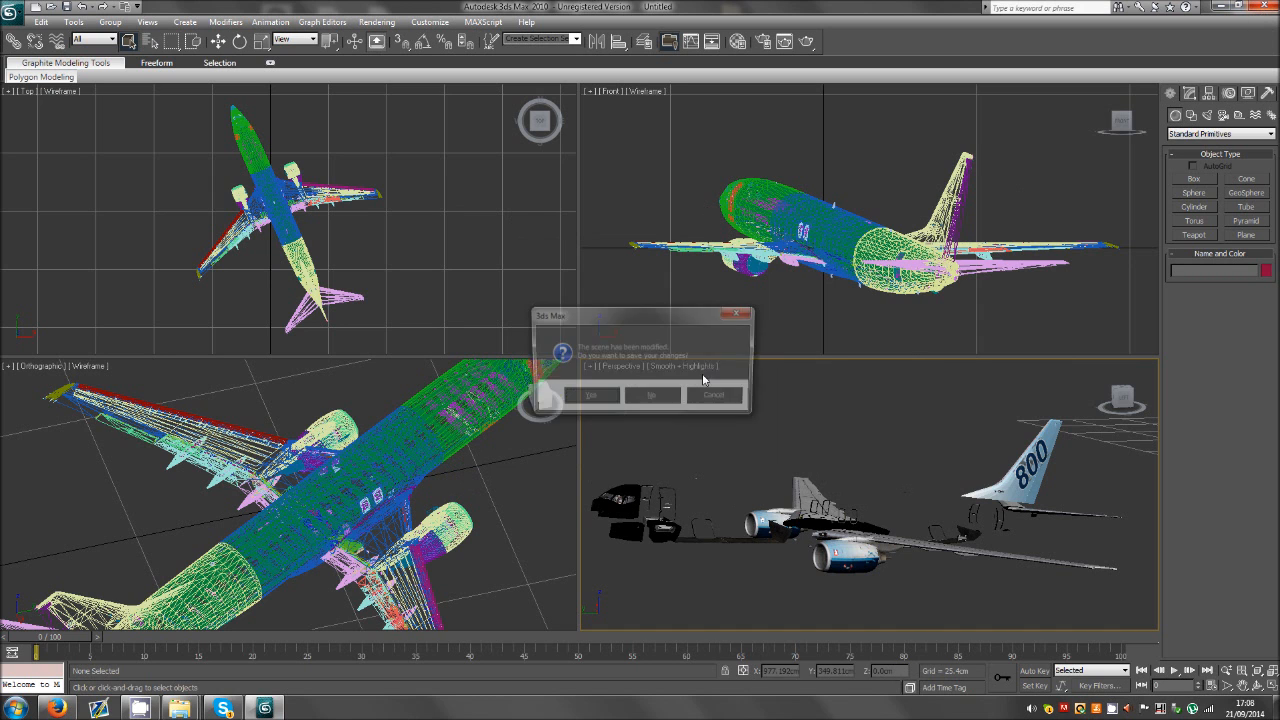
{"action": "left_click", "coordinate": [662, 400]}
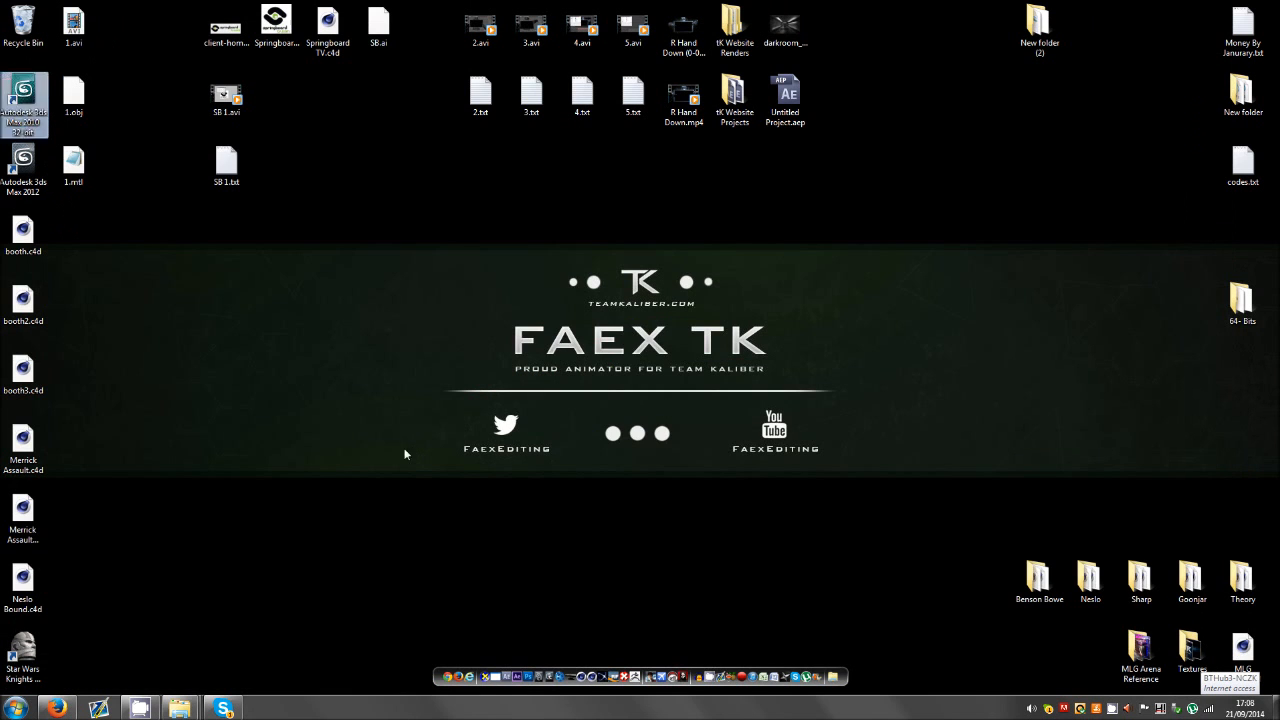
{"action": "left_click_drag", "start_coordinate": [114, 191], "coordinate": [63, 92]}
{"action": "left_click_drag", "start_coordinate": [74, 95], "coordinate": [320, 445]}
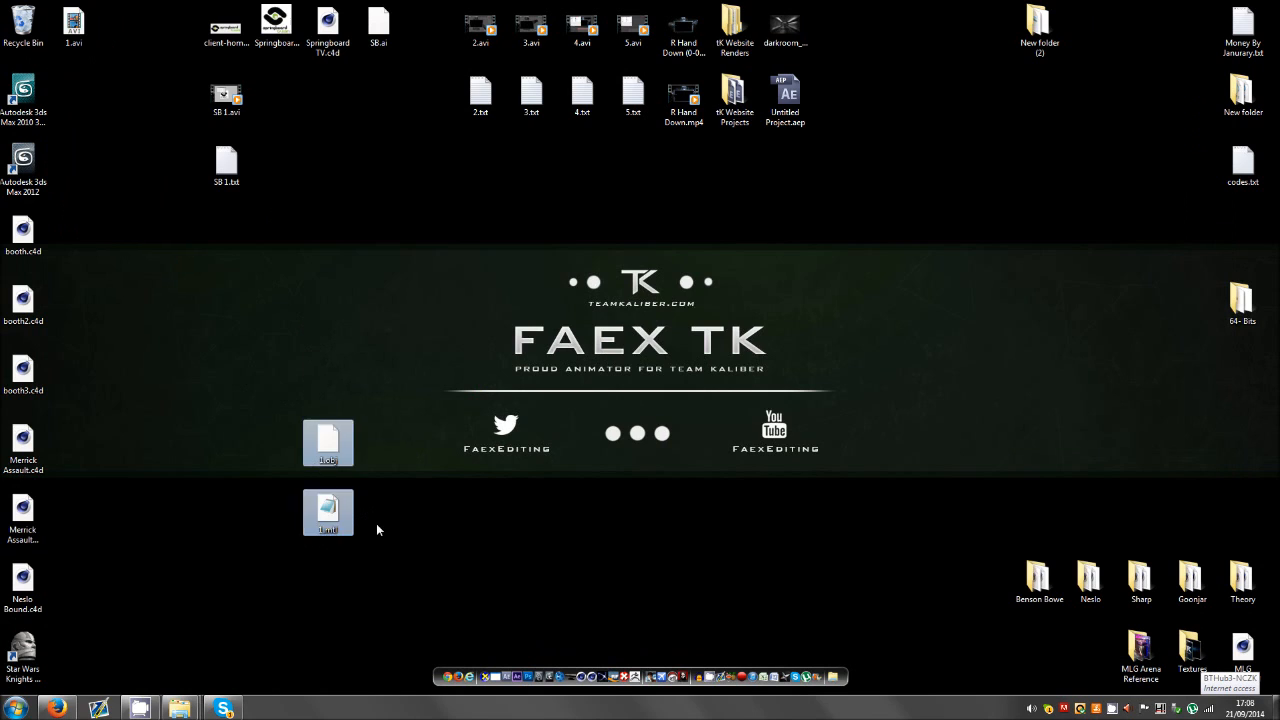
{"action": "left_click", "coordinate": [378, 528]}
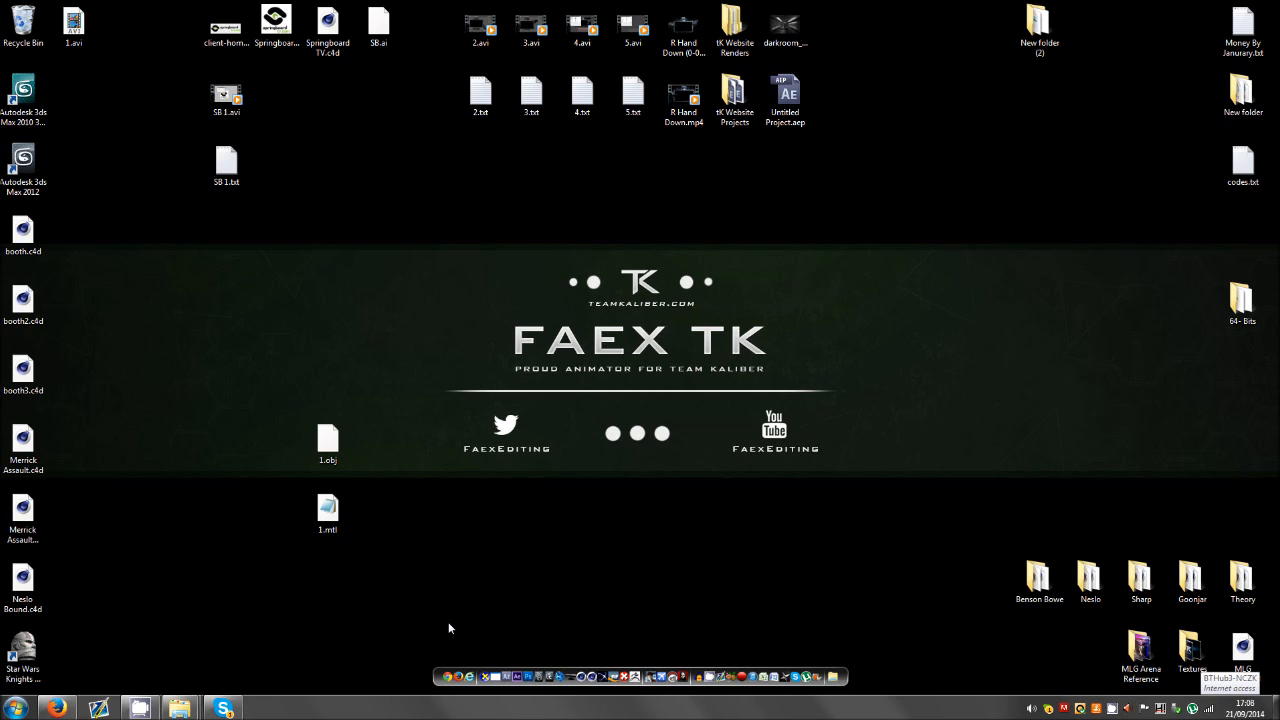
Launch CINEMA 4D Studio R13 and close the Libraries window.
{"action": "left_click", "coordinate": [704, 656]}
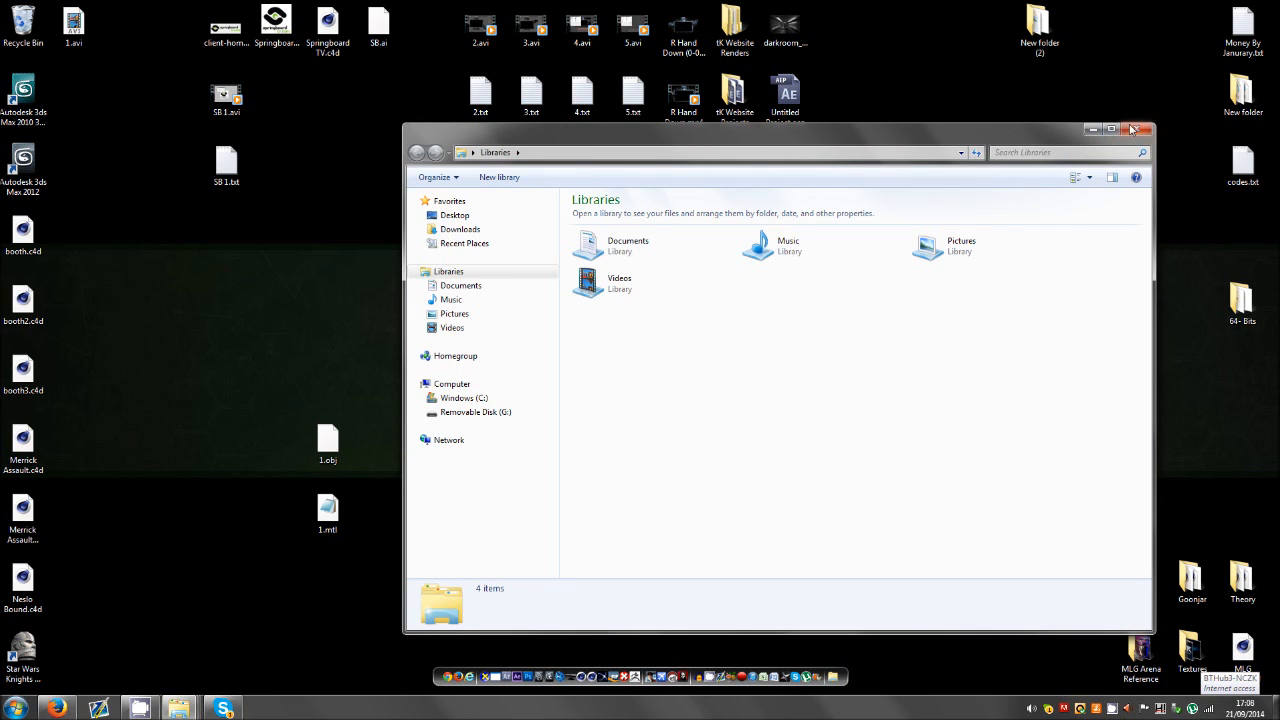
{"action": "left_click", "coordinate": [1133, 130]}
Bring up the C:\2 folder with the DDS textures, clear its file selection and minimize it again.
{"action": "mouse_move", "coordinate": [179, 708]}
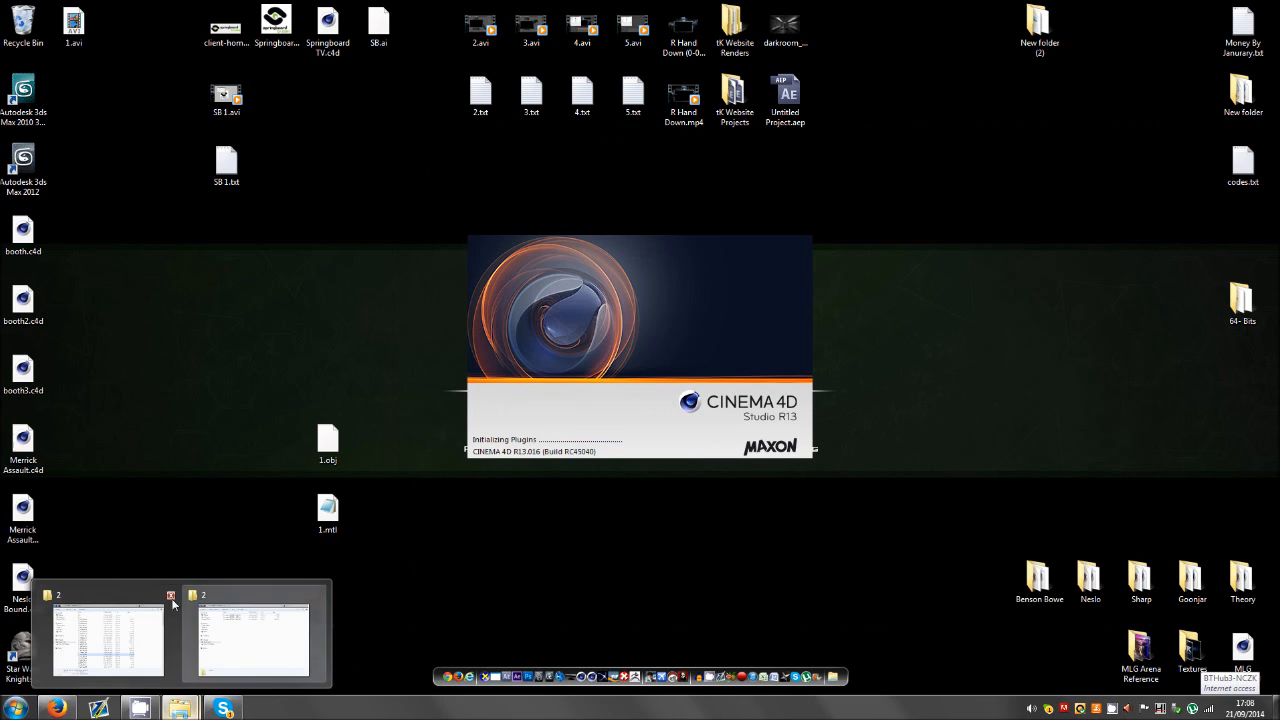
{"action": "left_click", "coordinate": [173, 603]}
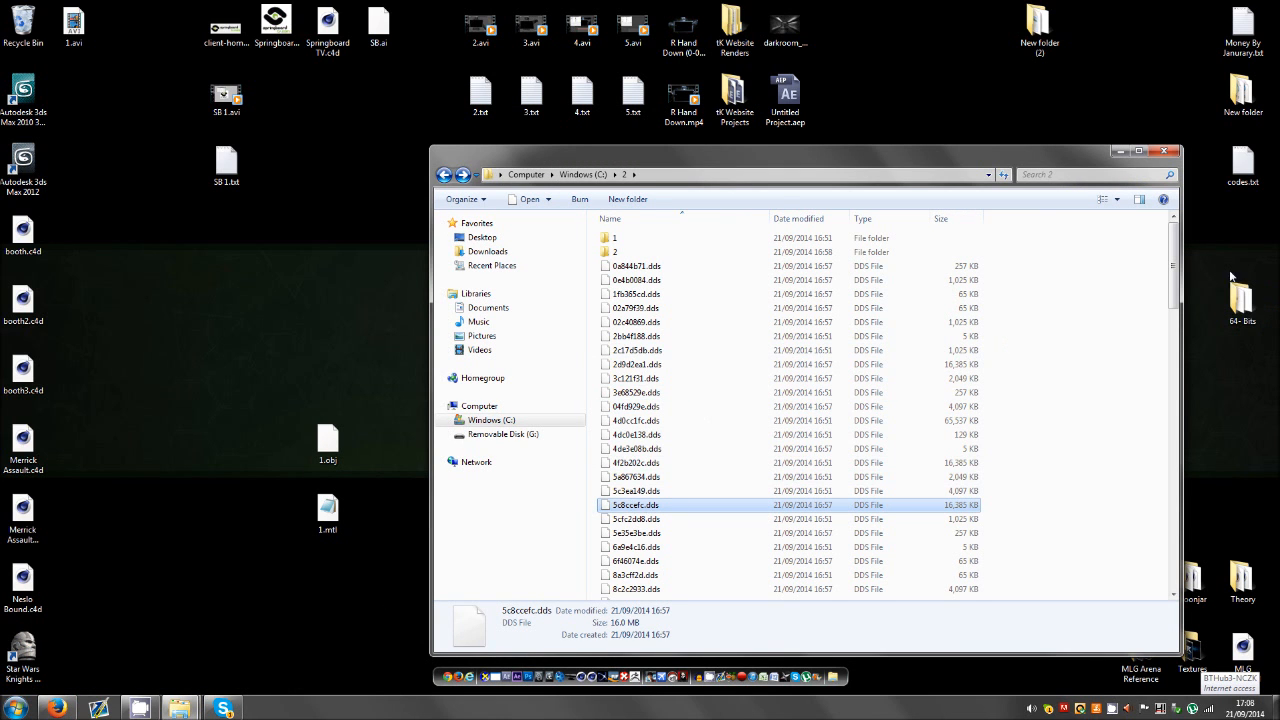
{"action": "left_click_drag", "start_coordinate": [1175, 265], "coordinate": [1111, 209]}
{"action": "left_click", "coordinate": [1133, 556]}
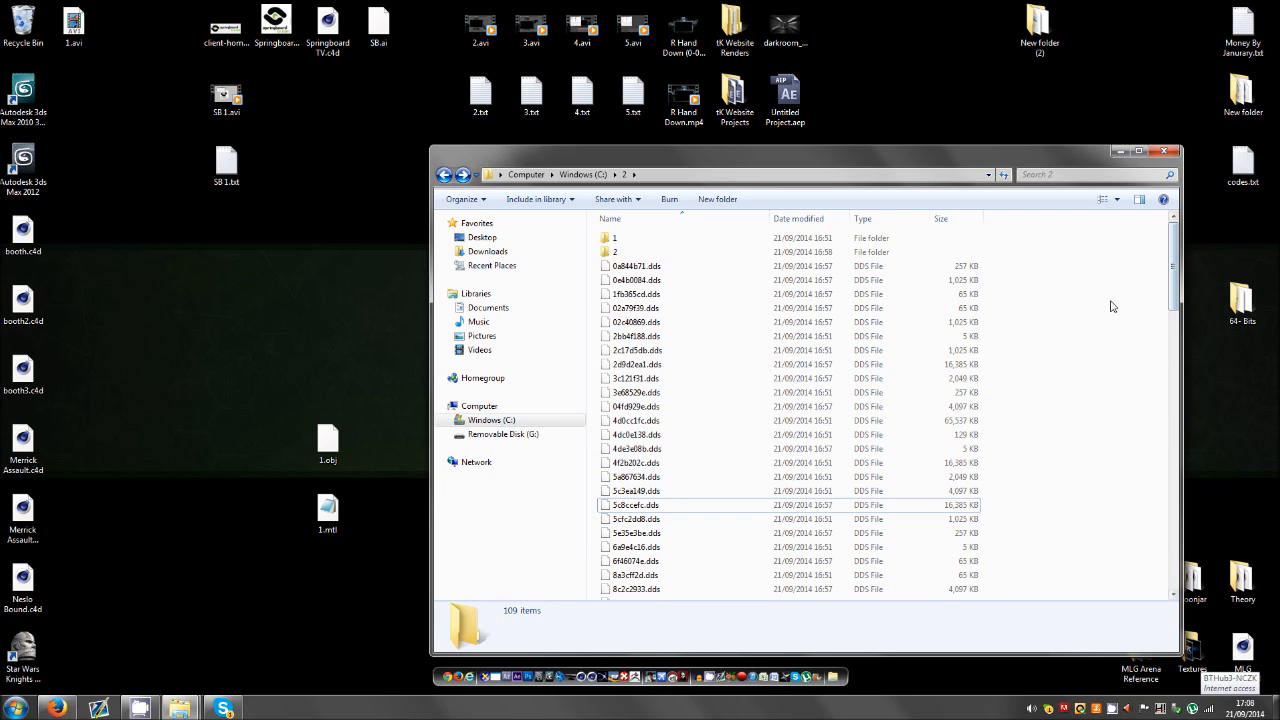
{"action": "left_click", "coordinate": [1119, 151]}
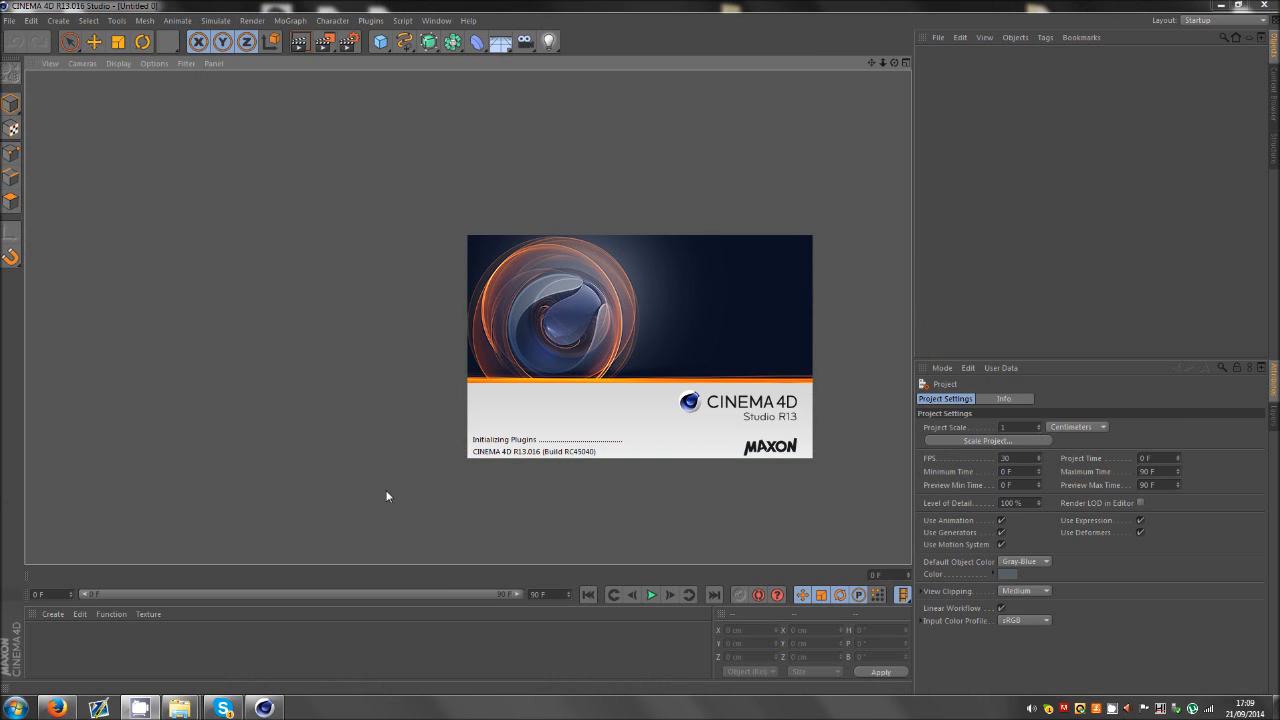
Open 1.obj from the Desktop in CINEMA 4D and accept the import settings.
{"action": "left_click", "coordinate": [8, 20]}
{"action": "left_click", "coordinate": [35, 60]}
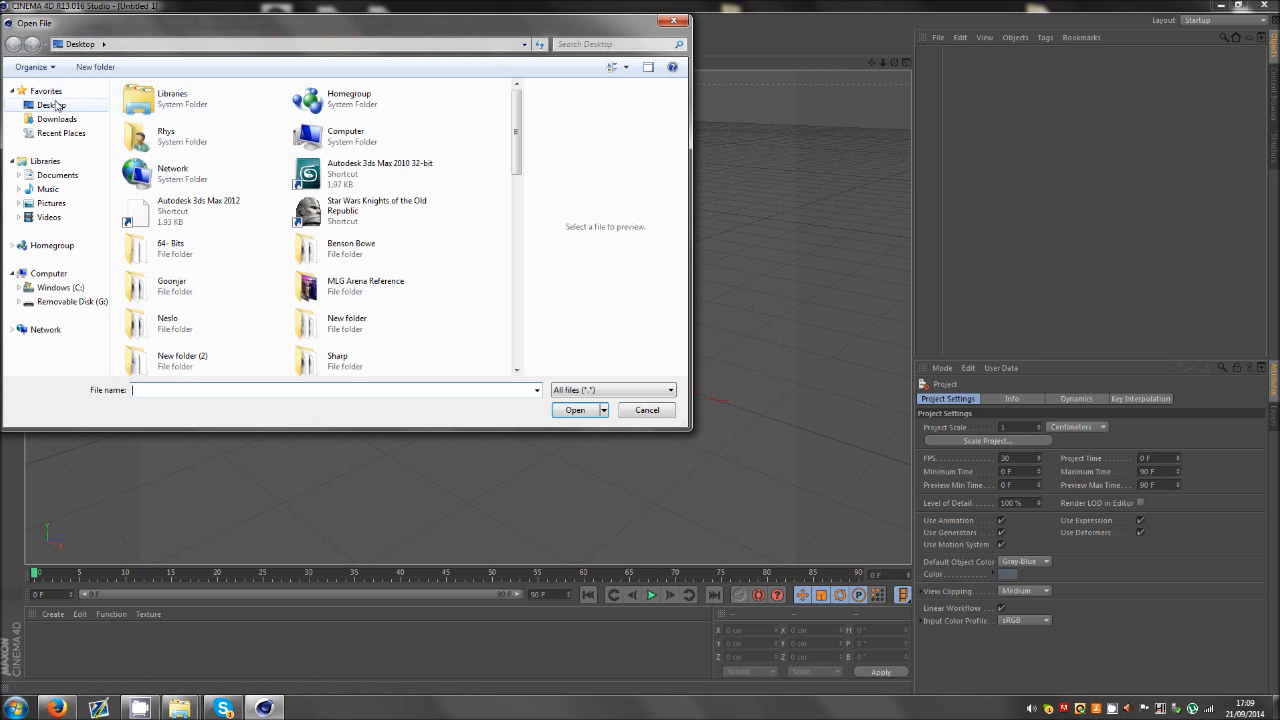
{"action": "left_click_drag", "start_coordinate": [517, 123], "coordinate": [531, 189]}
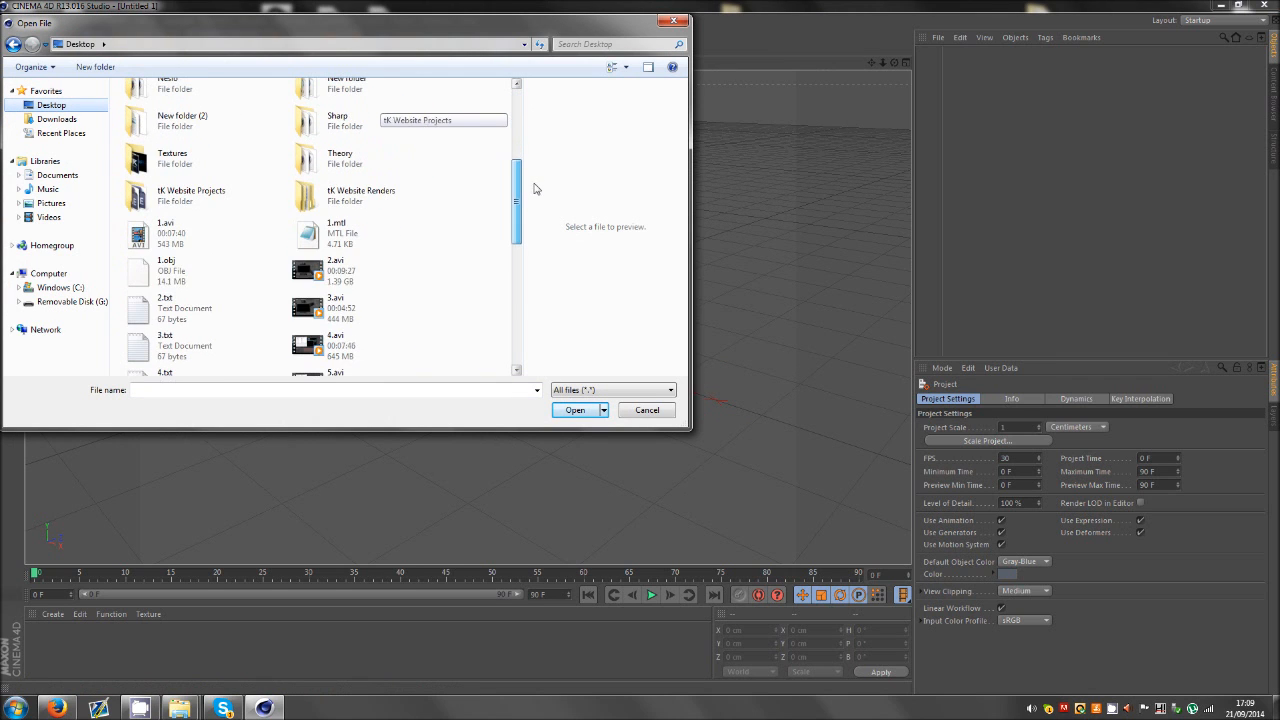
{"action": "left_click", "coordinate": [175, 268]}
{"action": "left_click", "coordinate": [574, 410]}
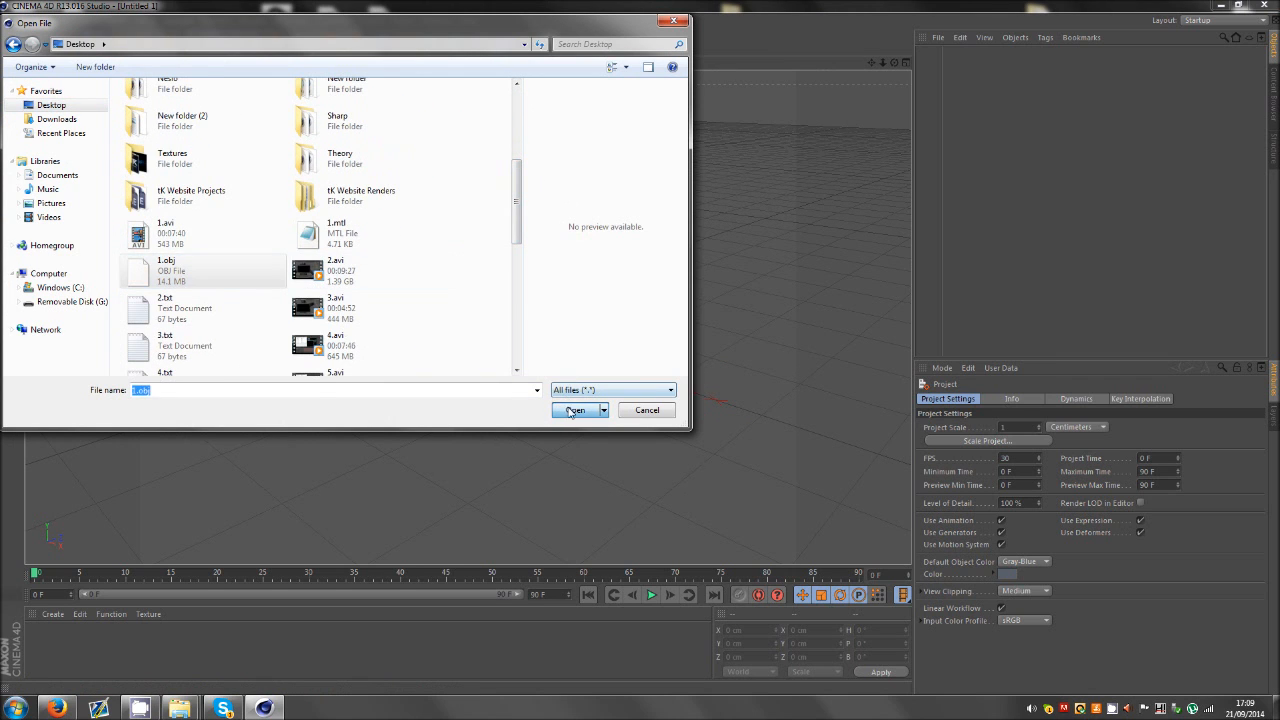
{"action": "left_click", "coordinate": [549, 532]}
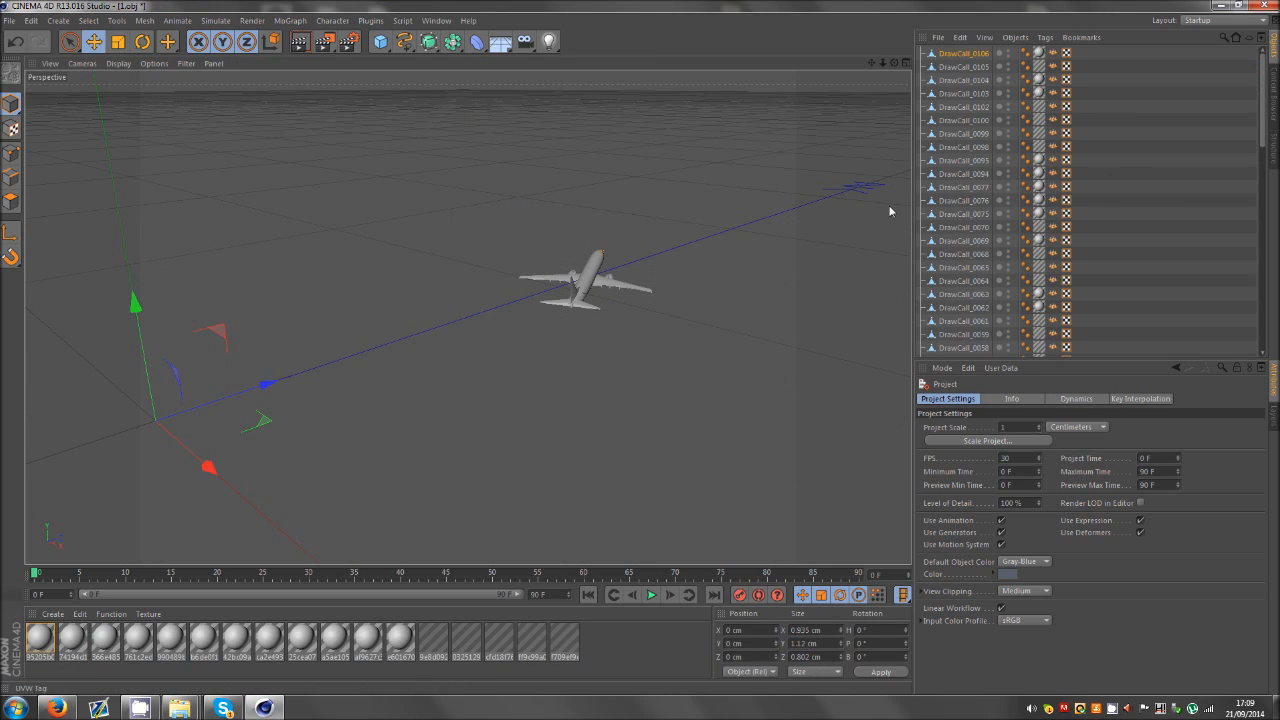
View the imported aircraft from the side at a distance and clear the object selection.
{"action": "left_click_drag", "start_coordinate": [894, 63], "coordinate": [198, 360]}
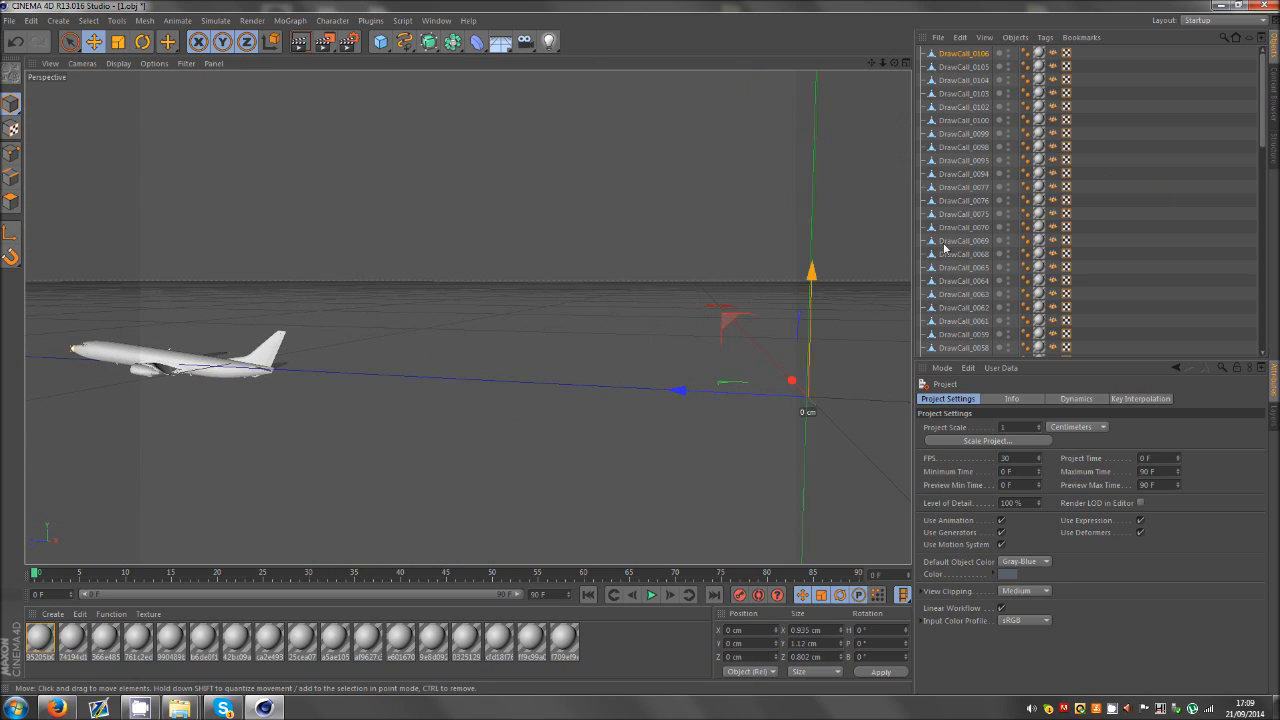
{"action": "left_click", "coordinate": [1151, 193]}
{"action": "scroll", "coordinate": [566, 409], "scroll_direction": "down", "scroll_amount": 5}
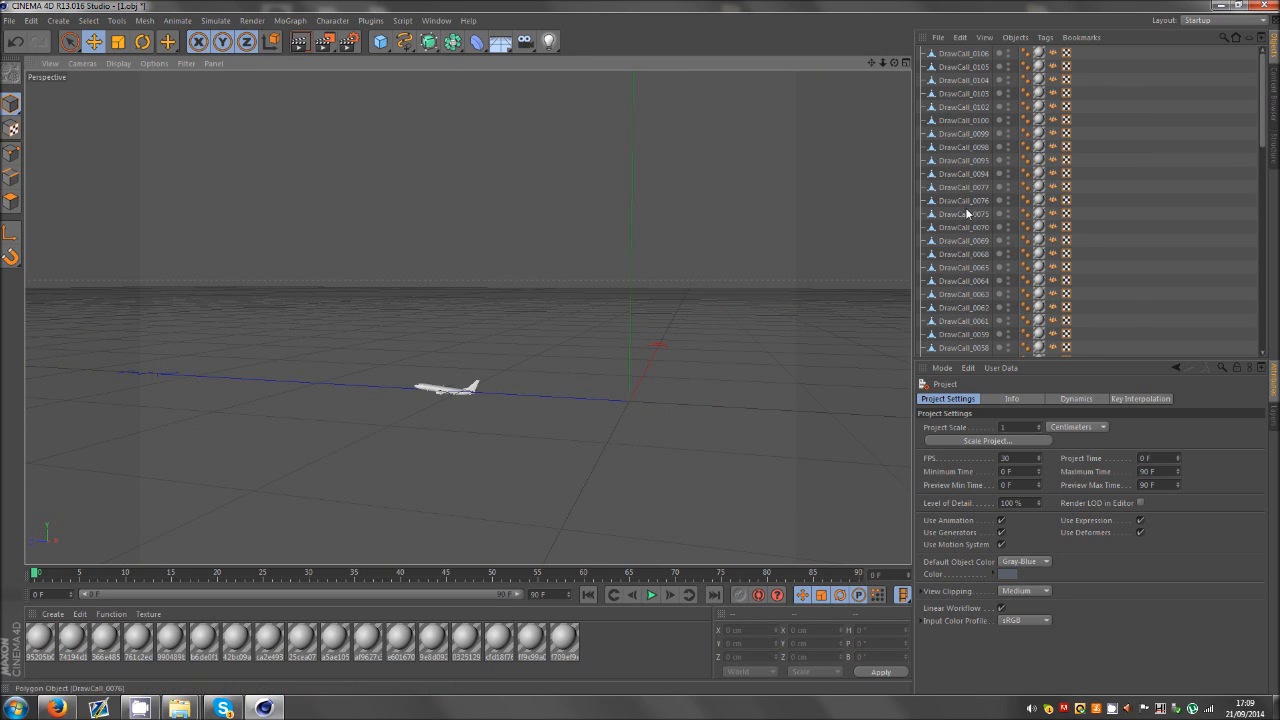
Group all the imported DrawCall objects under one null and select that null.
{"action": "scroll", "coordinate": [534, 391], "scroll_direction": "down", "scroll_amount": 3}
{"action": "left_click", "coordinate": [963, 257]}
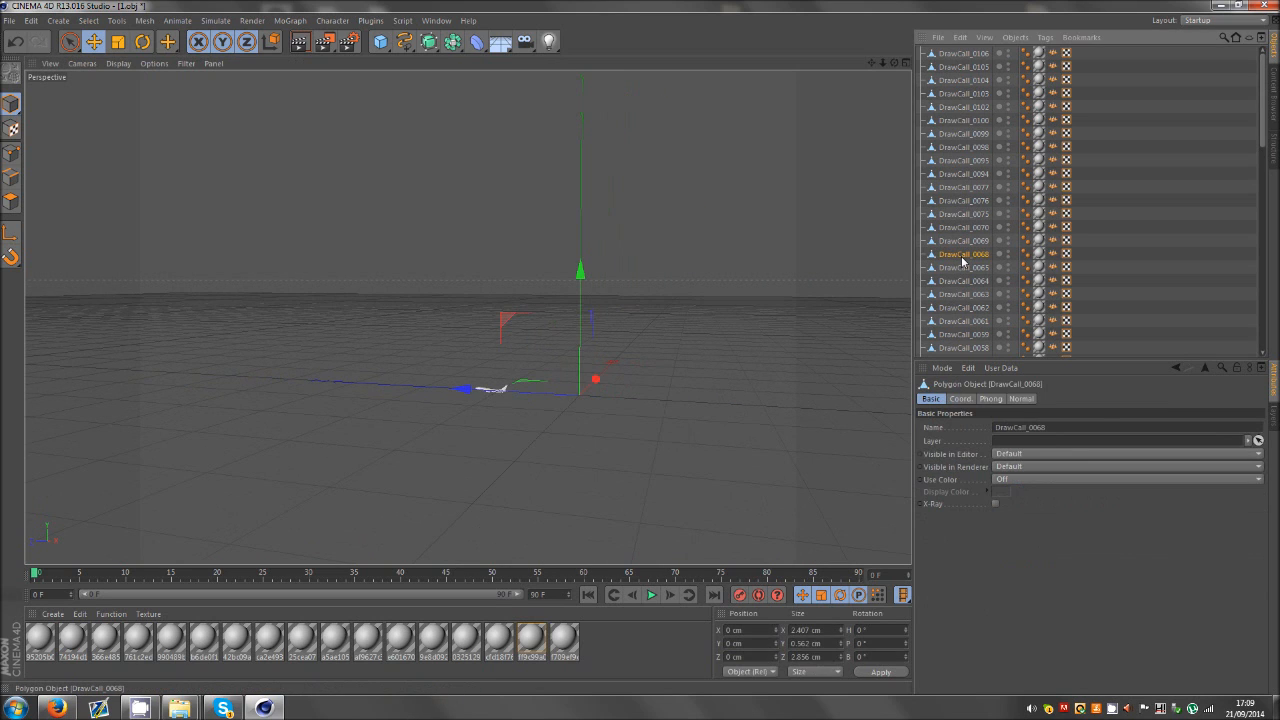
{"action": "key", "text": "ctrl+a"}
{"action": "right_click", "coordinate": [961, 256]}
{"action": "left_click", "coordinate": [1015, 549]}
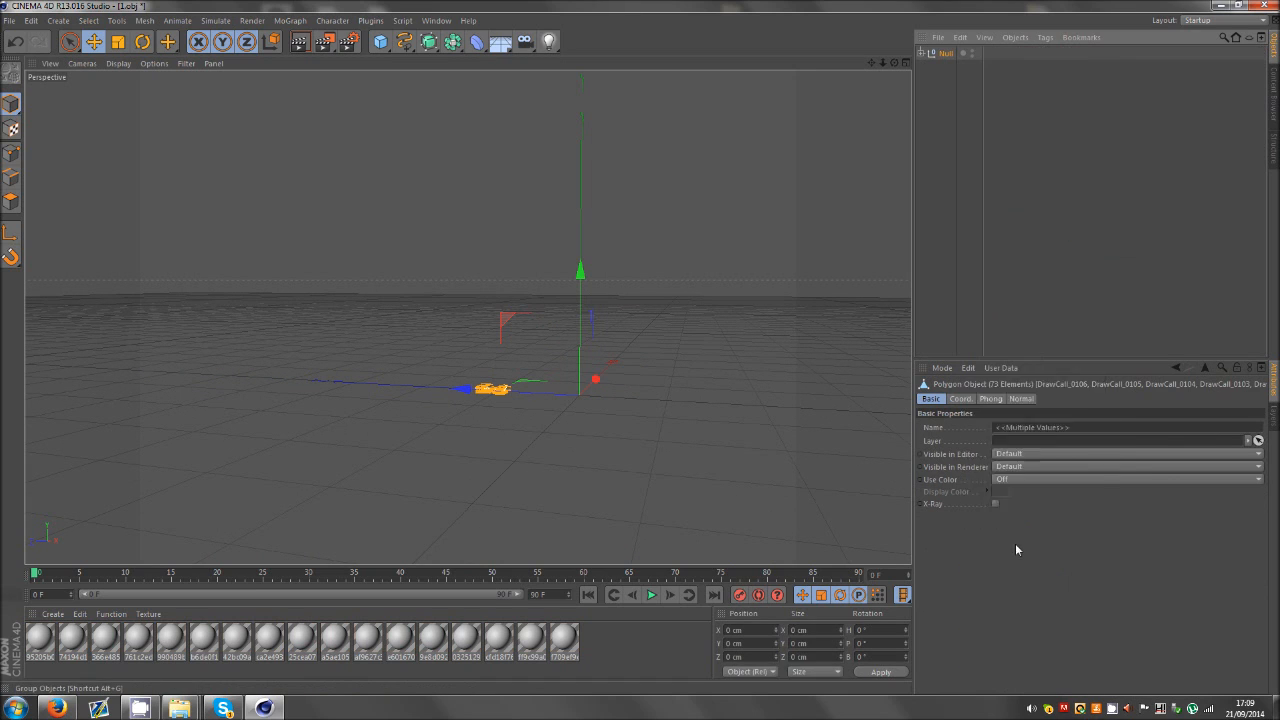
{"action": "left_click", "coordinate": [943, 54]}
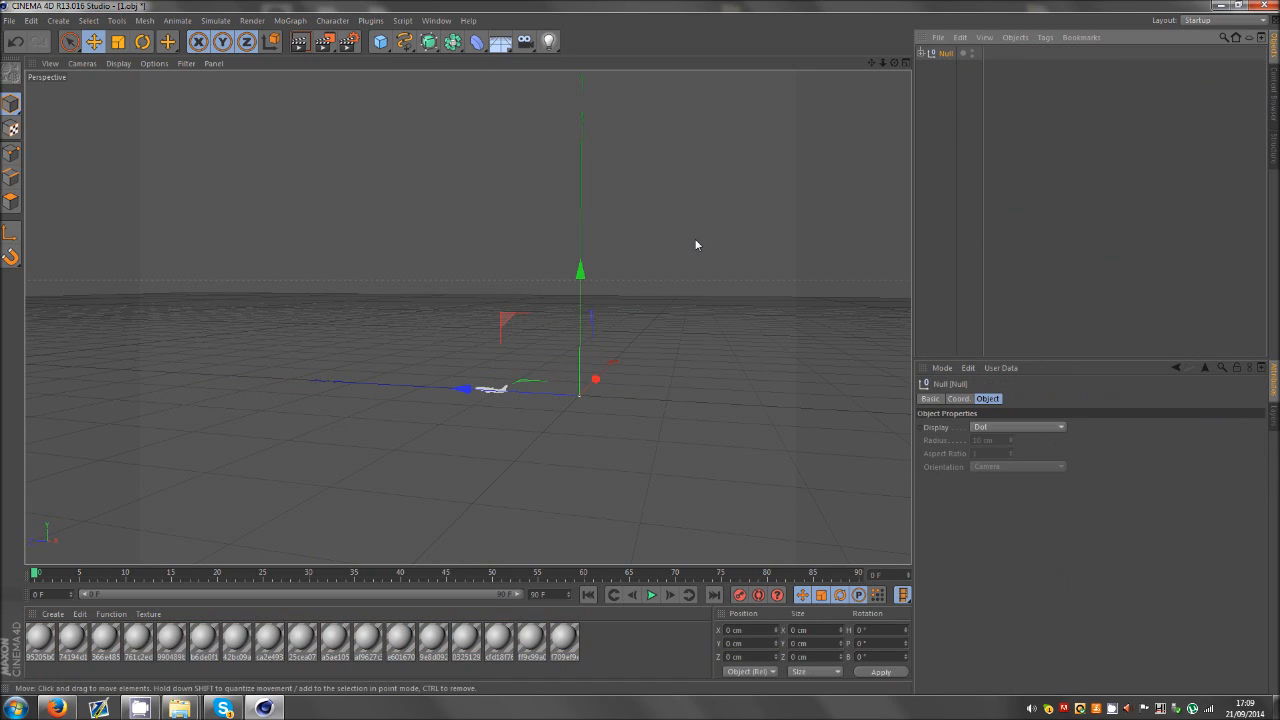
Move only the null's axis onto the aircraft in the top view, at about X 0.4 cm, Z 111.5 cm.
{"action": "scroll", "coordinate": [647, 308], "scroll_direction": "up", "scroll_amount": 3}
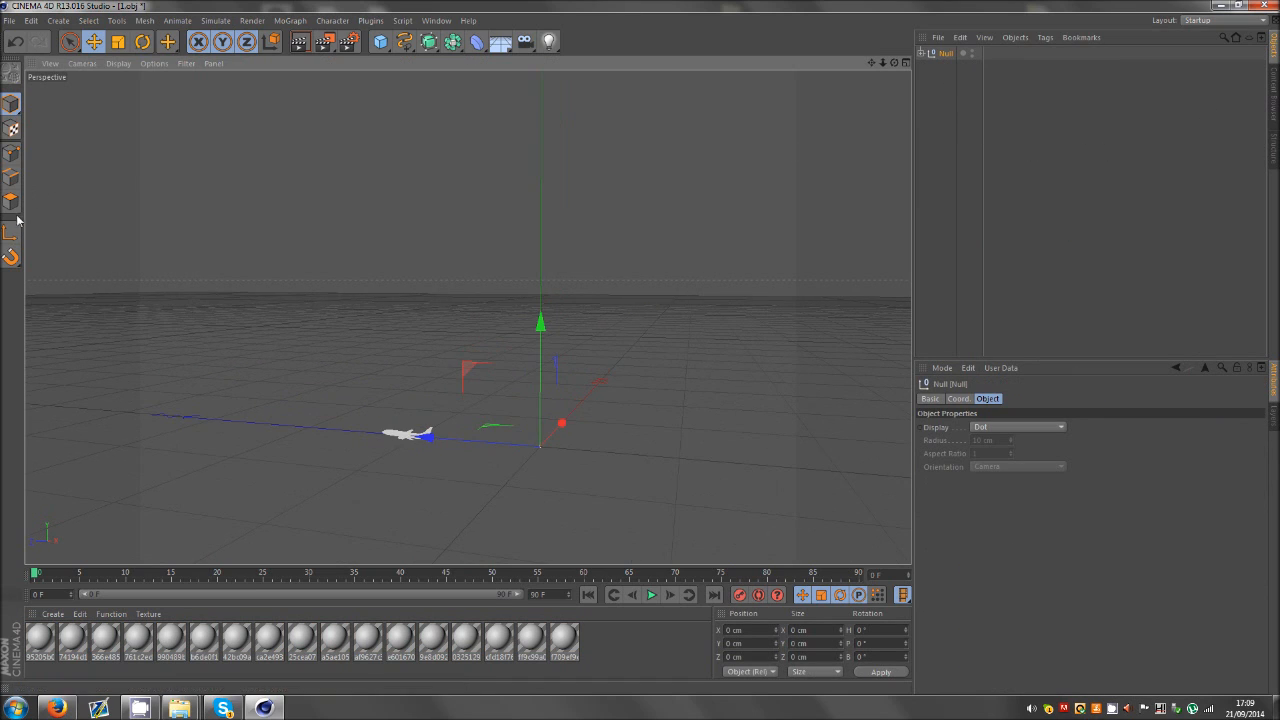
{"action": "middle_click", "coordinate": [366, 225]}
{"action": "middle_click", "coordinate": [590, 215]}
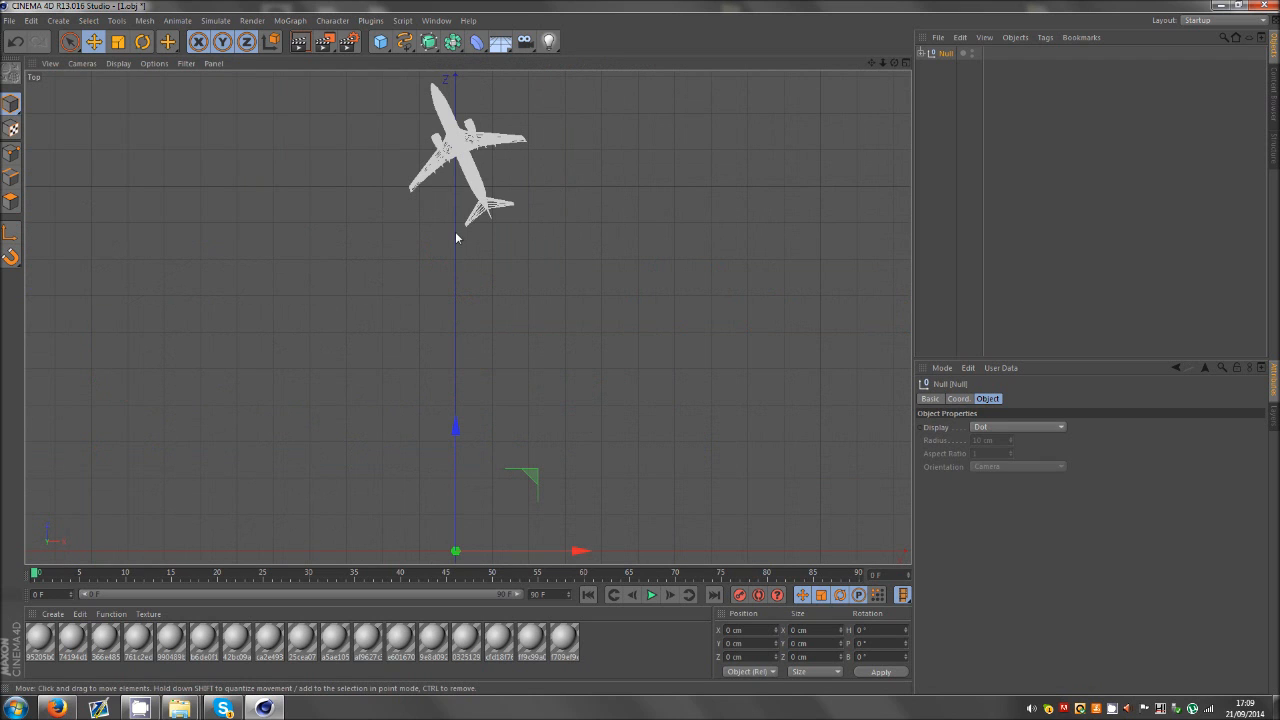
{"action": "left_click", "coordinate": [10, 232]}
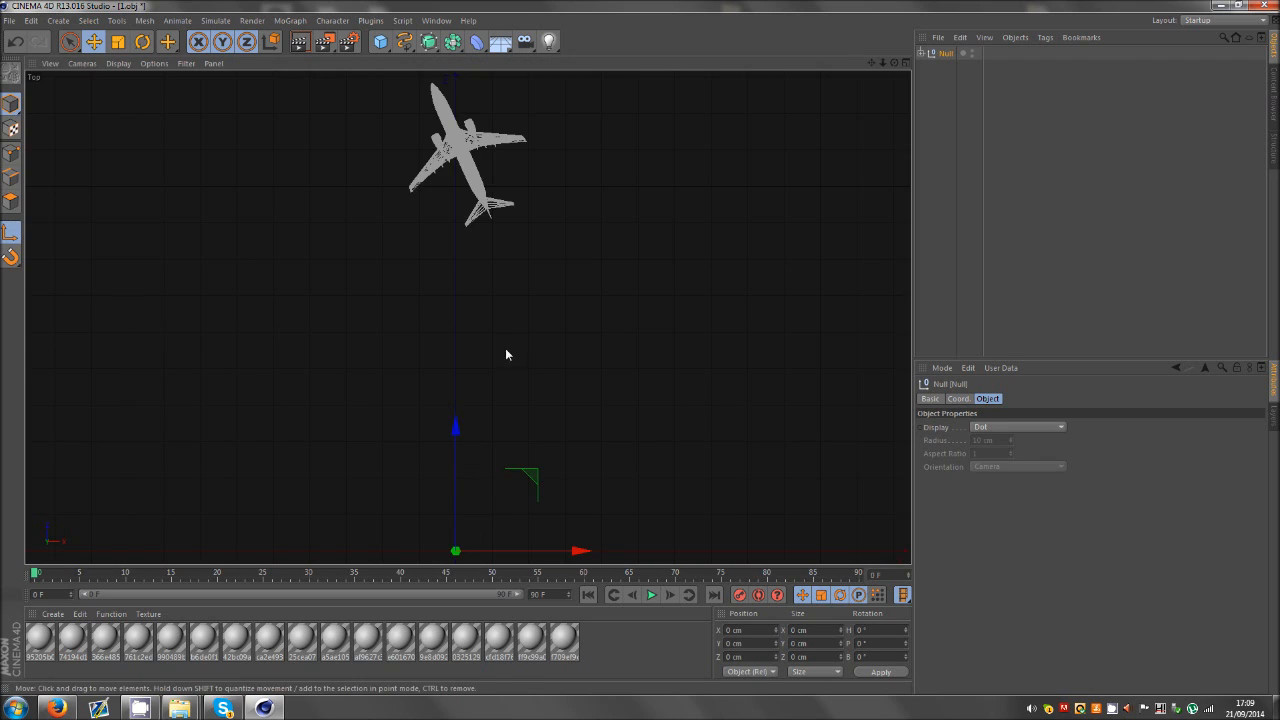
{"action": "left_click_drag", "start_coordinate": [506, 354], "coordinate": [492, 115]}
{"action": "middle_click", "coordinate": [120, 262]}
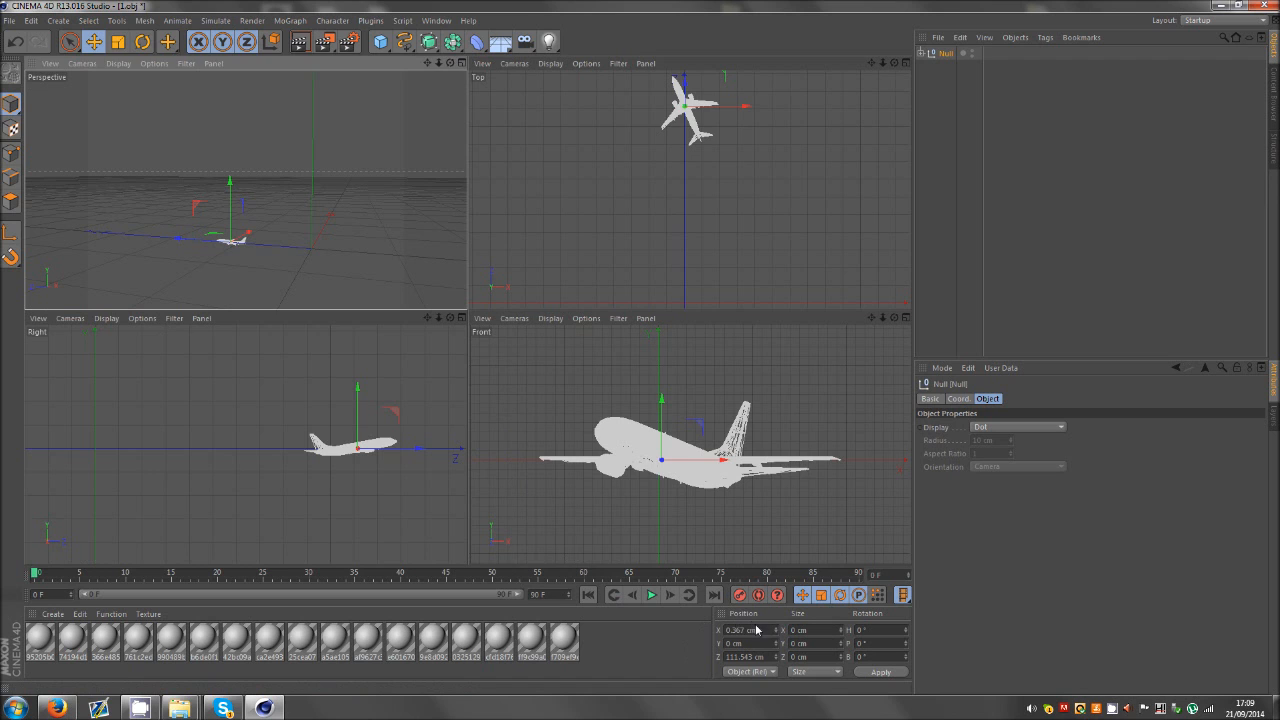
Set the null's X and Z positions to 0 cm and return to the full perspective view.
{"action": "double_click", "coordinate": [745, 630]}
{"action": "type", "text": "0"}
{"action": "key", "text": "Return"}
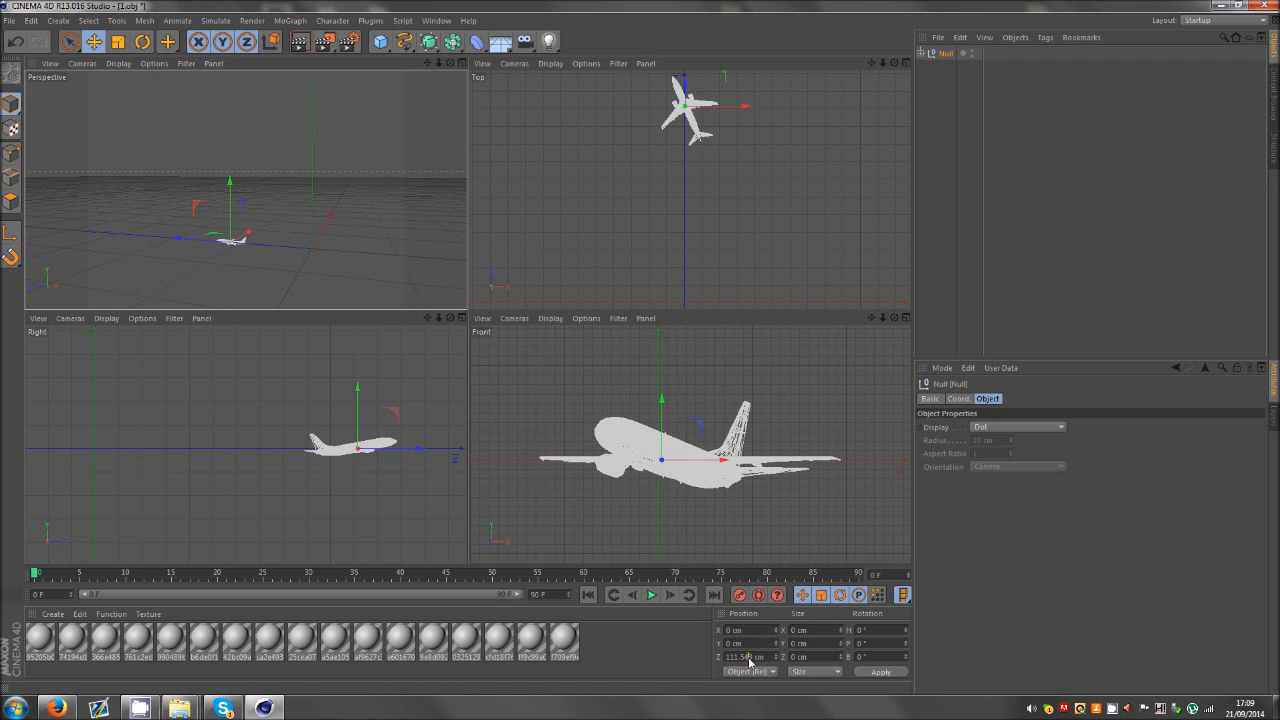
{"action": "double_click", "coordinate": [745, 657]}
{"action": "type", "text": "0"}
{"action": "key", "text": "Return"}
{"action": "key", "text": "F1"}
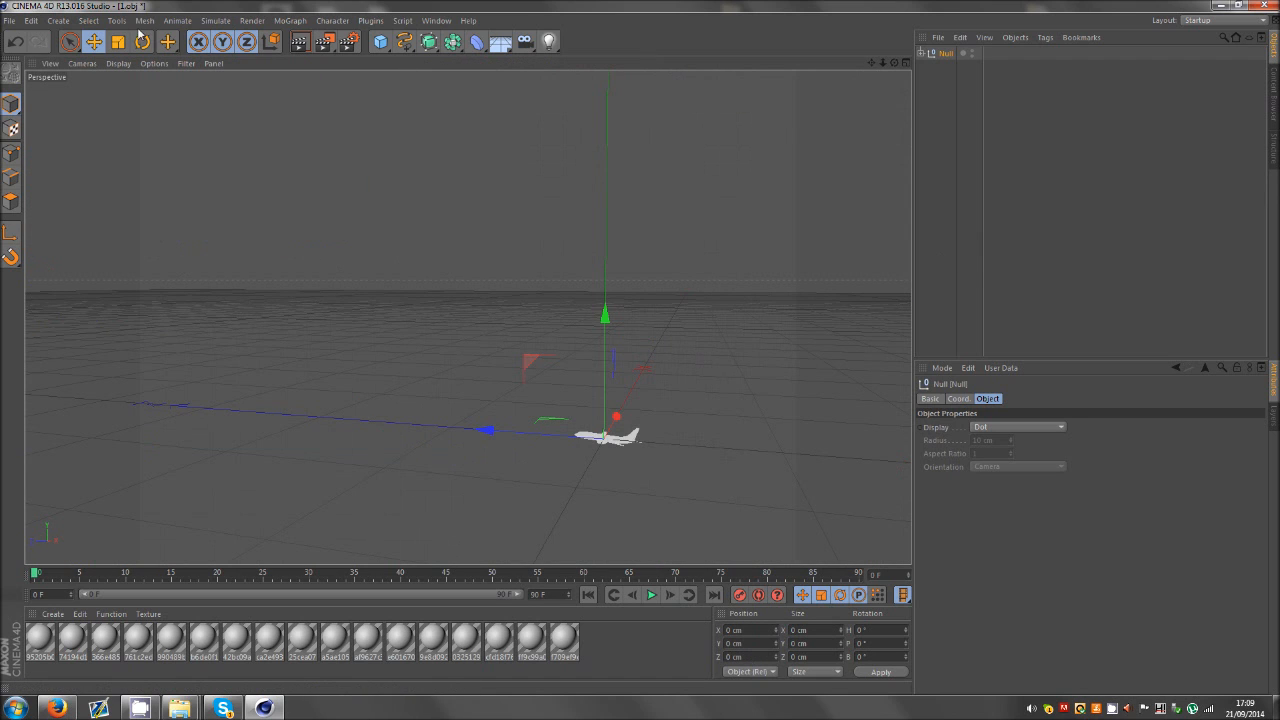
Scale the grouped aircraft up uniformly until it fills most of the perspective view's width, and clear the selection.
{"action": "left_click", "coordinate": [118, 42]}
{"action": "right_click_drag", "start_coordinate": [182, 139], "coordinate": [239, 390], "text": "alt"}
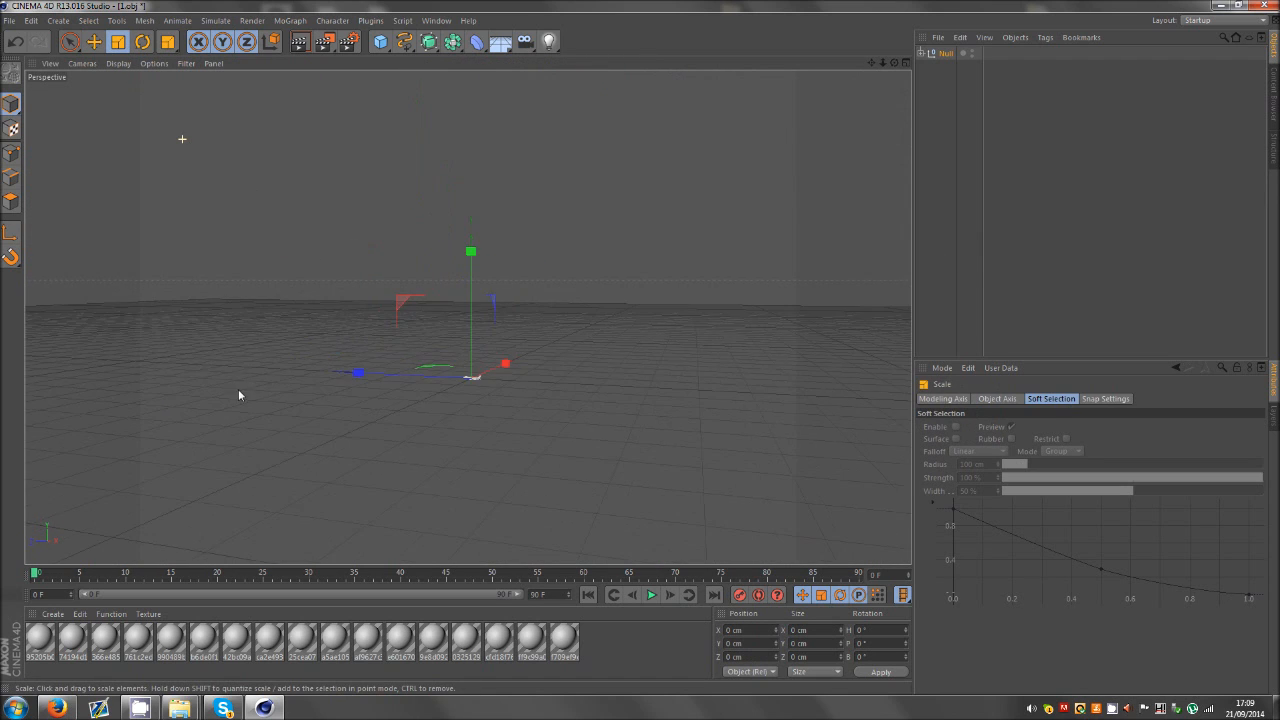
{"action": "left_click_drag", "start_coordinate": [238, 389], "coordinate": [652, 338]}
{"action": "left_click", "coordinate": [1005, 211]}
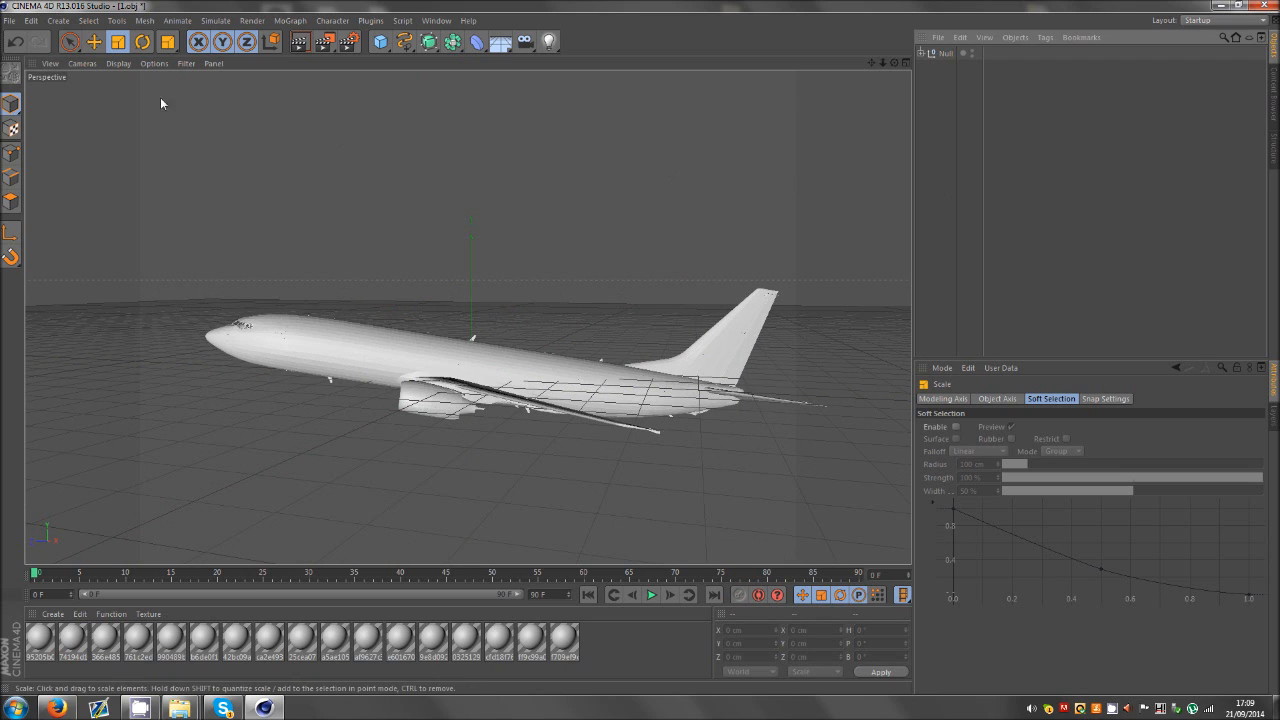
Rotate the aircraft null level, to about H -23.9°, P -11.4°, B -3.7°, and deselect it.
{"action": "left_click", "coordinate": [94, 42]}
{"action": "mouse_move", "coordinate": [895, 63]}
{"action": "left_mouse_down"}
{"action": "mouse_move", "coordinate": [860, 66]}
{"action": "mouse_move", "coordinate": [930, 64]}
{"action": "mouse_move", "coordinate": [870, 63]}
{"action": "mouse_move", "coordinate": [896, 63]}
{"action": "left_mouse_up"}
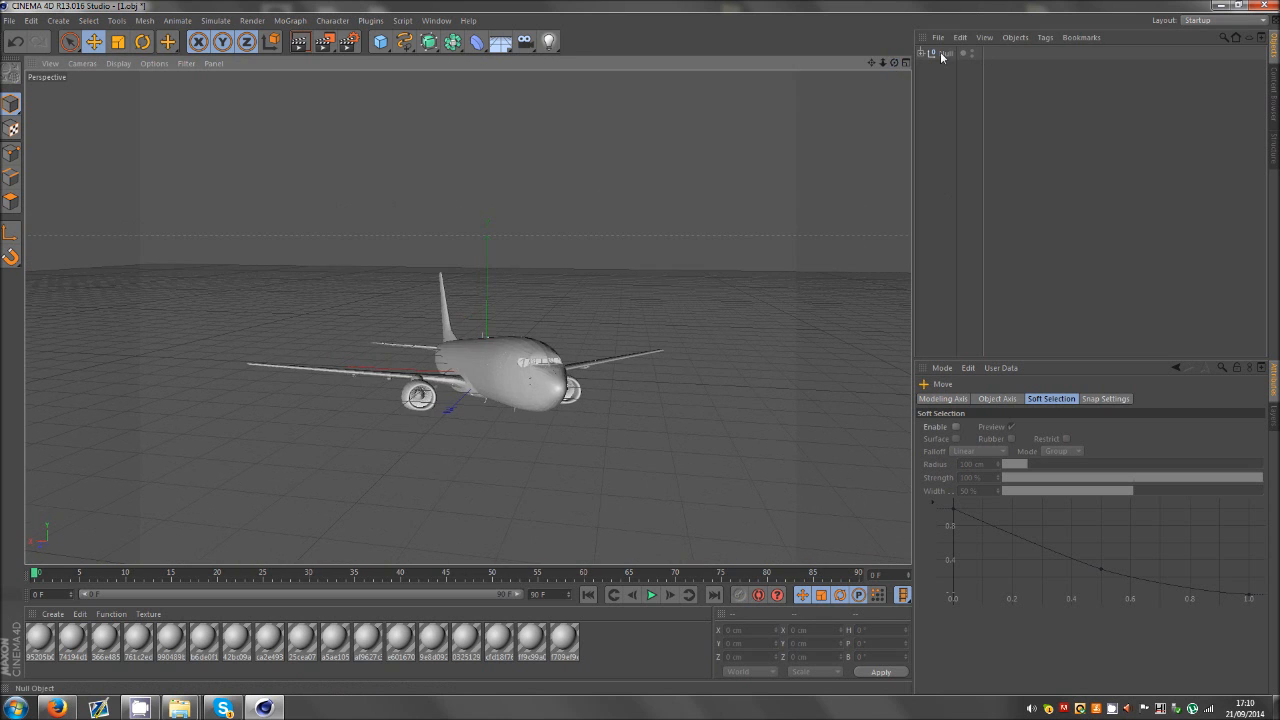
{"action": "left_click", "coordinate": [436, 408]}
{"action": "left_click", "coordinate": [142, 42]}
{"action": "left_click_drag", "start_coordinate": [487, 352], "coordinate": [428, 385]}
{"action": "left_click_drag", "start_coordinate": [893, 66], "coordinate": [852, 67]}
{"action": "left_click_drag", "start_coordinate": [510, 309], "coordinate": [500, 272]}
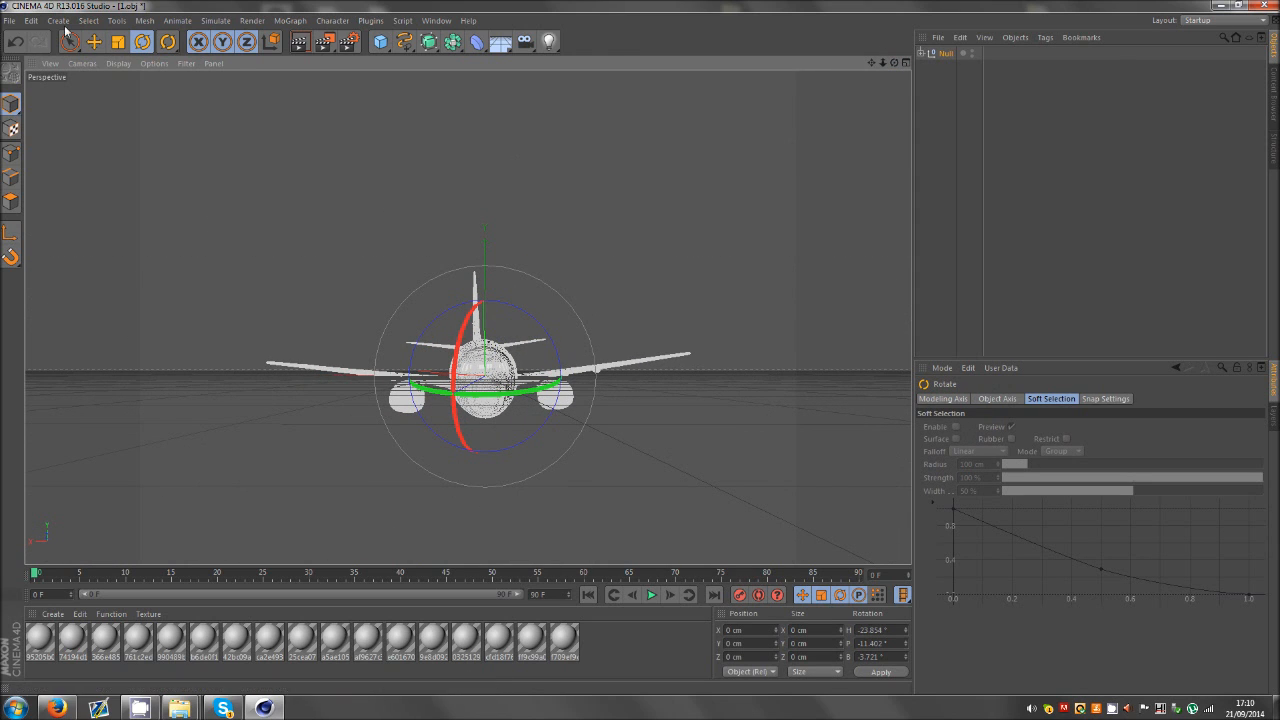
{"action": "left_click", "coordinate": [94, 42]}
{"action": "left_click", "coordinate": [1042, 70]}
{"action": "left_click_drag", "start_coordinate": [893, 65], "coordinate": [808, 78]}
Open the first material, 95205b02_dds, in the Material Editor.
{"action": "left_click_drag", "start_coordinate": [610, 669], "coordinate": [8, 600]}
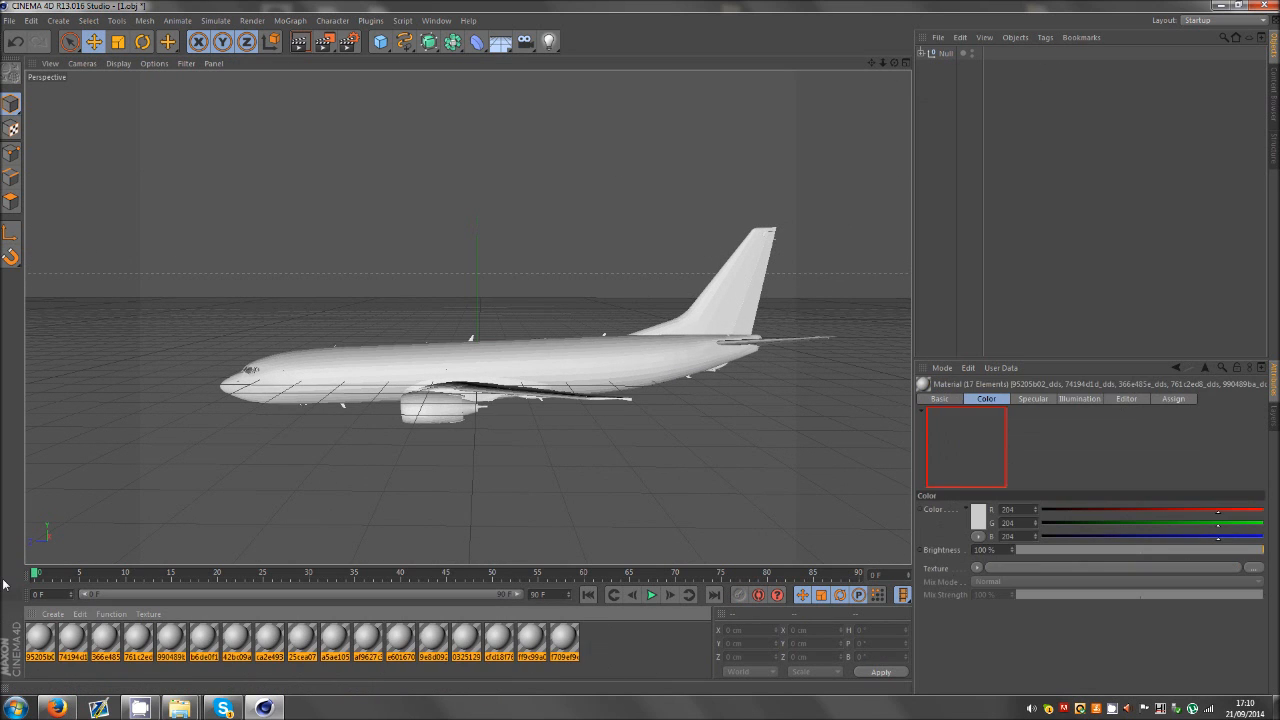
{"action": "left_click", "coordinate": [35, 673]}
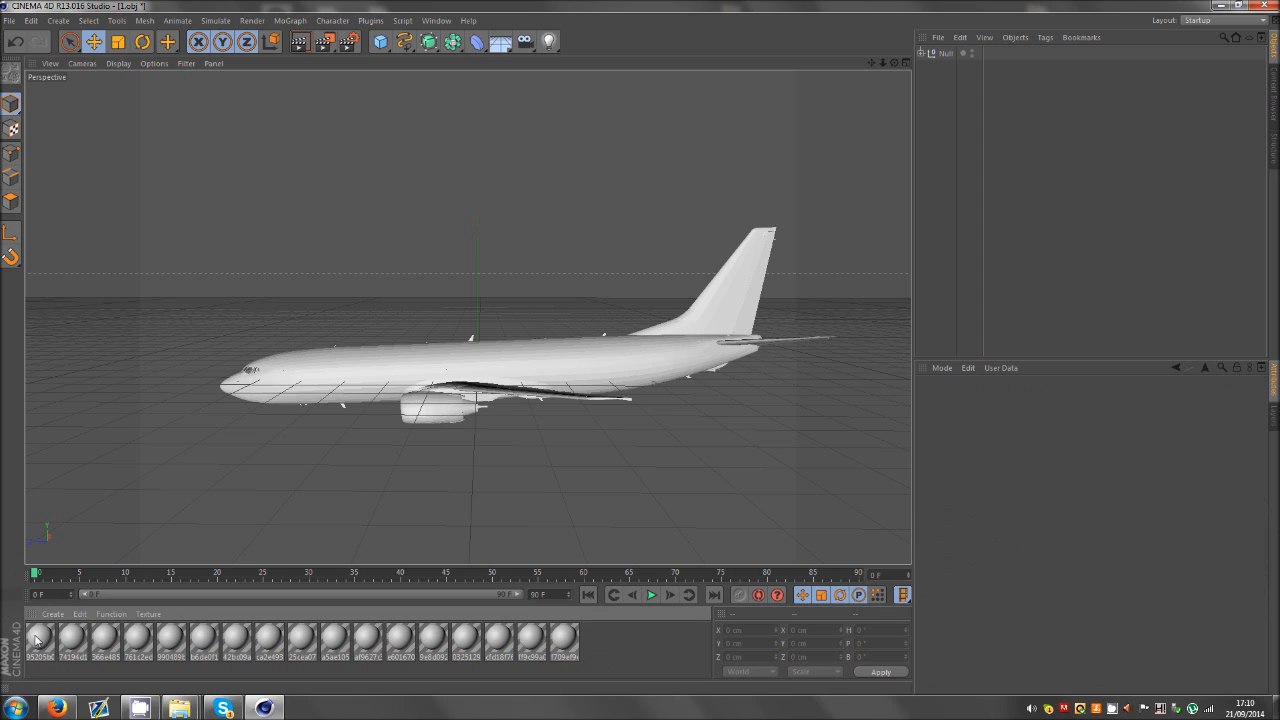
{"action": "double_click", "coordinate": [40, 638]}
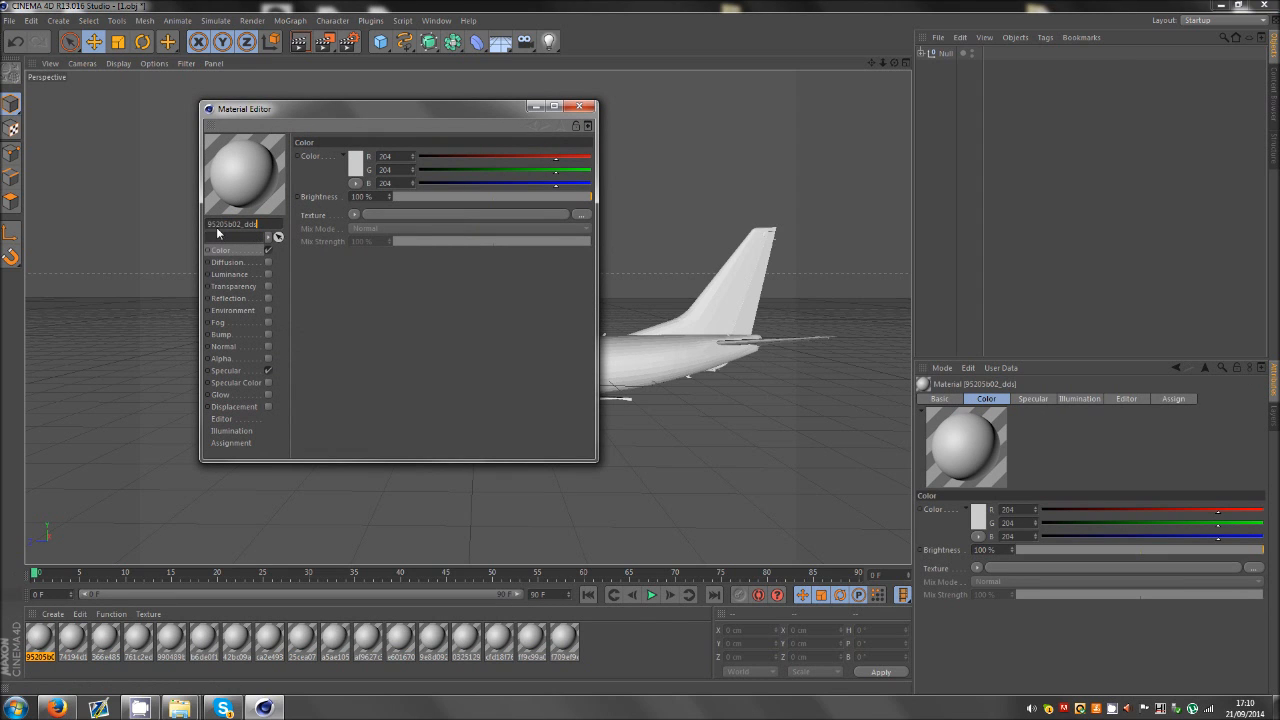
Launch The Compressonator 1.50 and place its window so the material name in the Material Editor stays readable.
{"action": "left_click", "coordinate": [15, 708]}
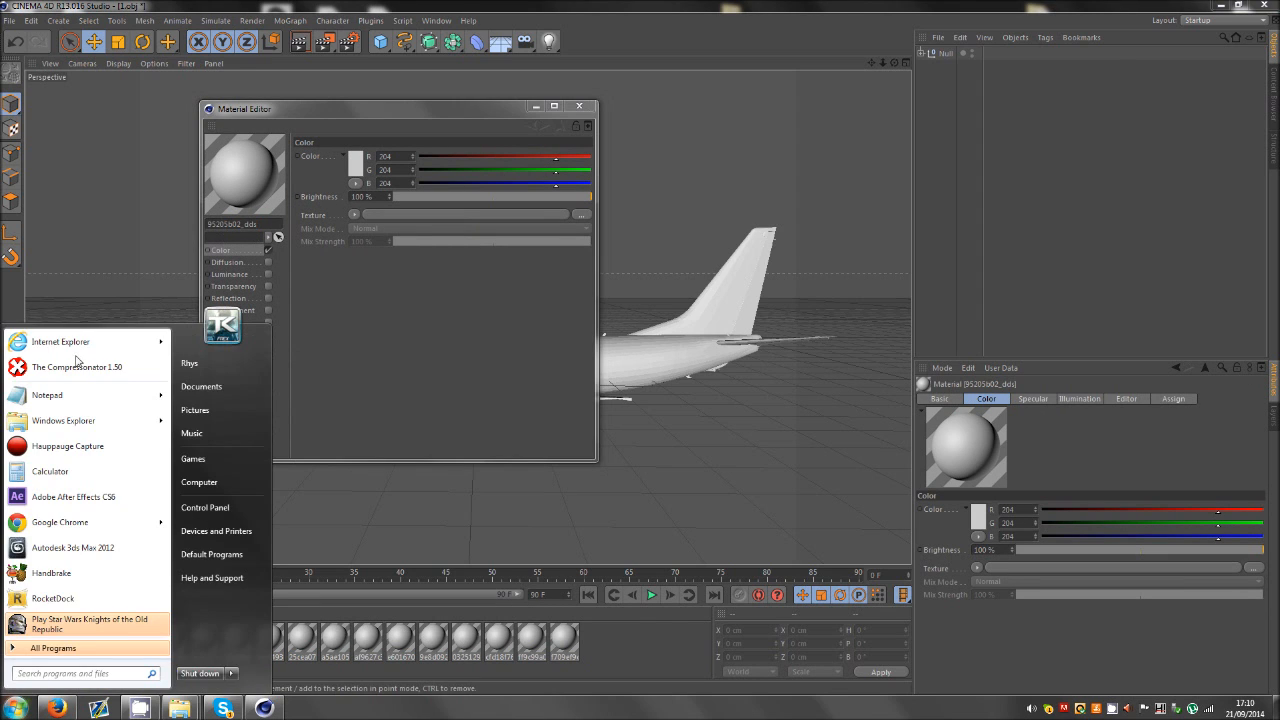
{"action": "left_click", "coordinate": [76, 367]}
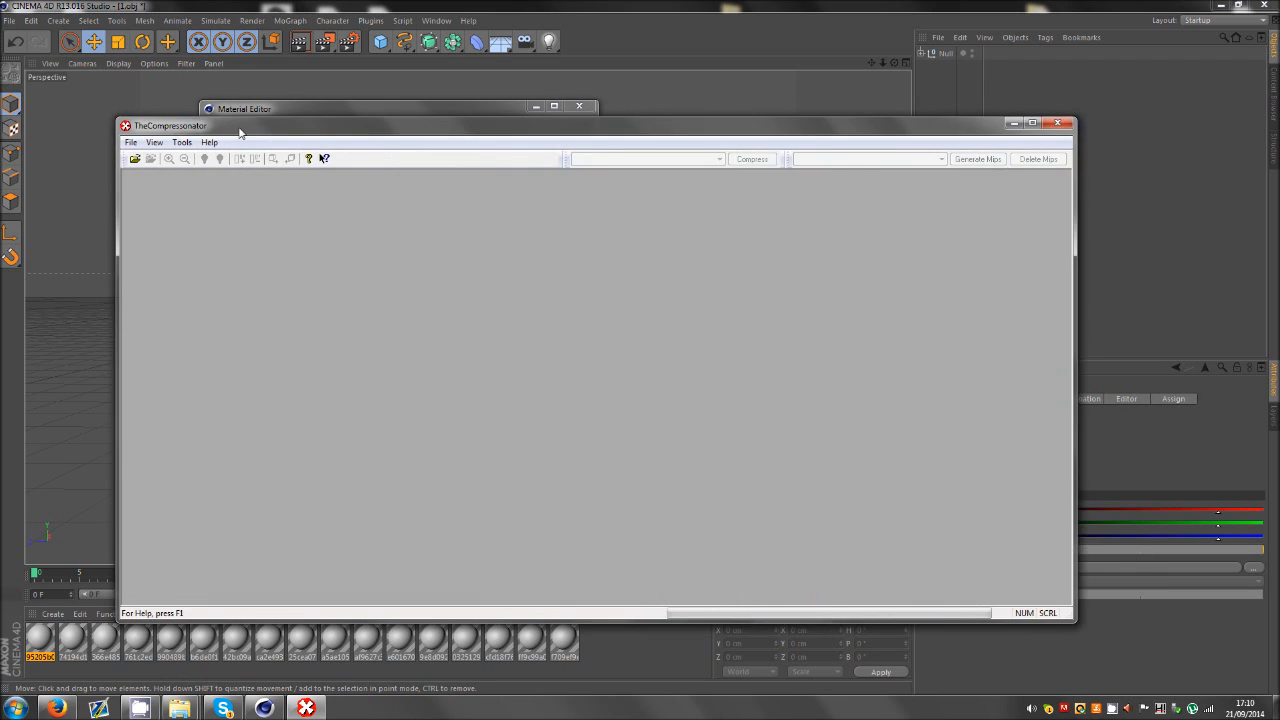
{"action": "left_click_drag", "start_coordinate": [240, 132], "coordinate": [434, 99]}
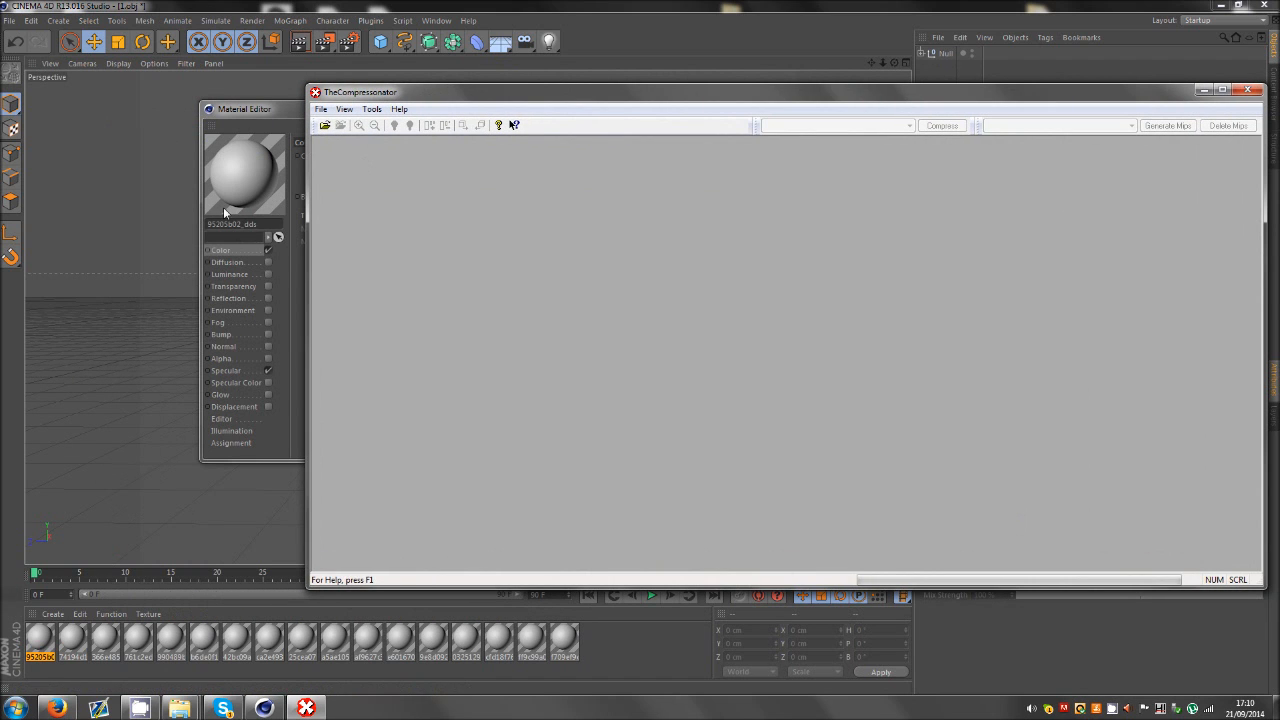
Bring up the Explorer window showing C:\2\2 and go back to the C:\2 folder of DDS textures.
{"action": "mouse_move", "coordinate": [180, 708]}
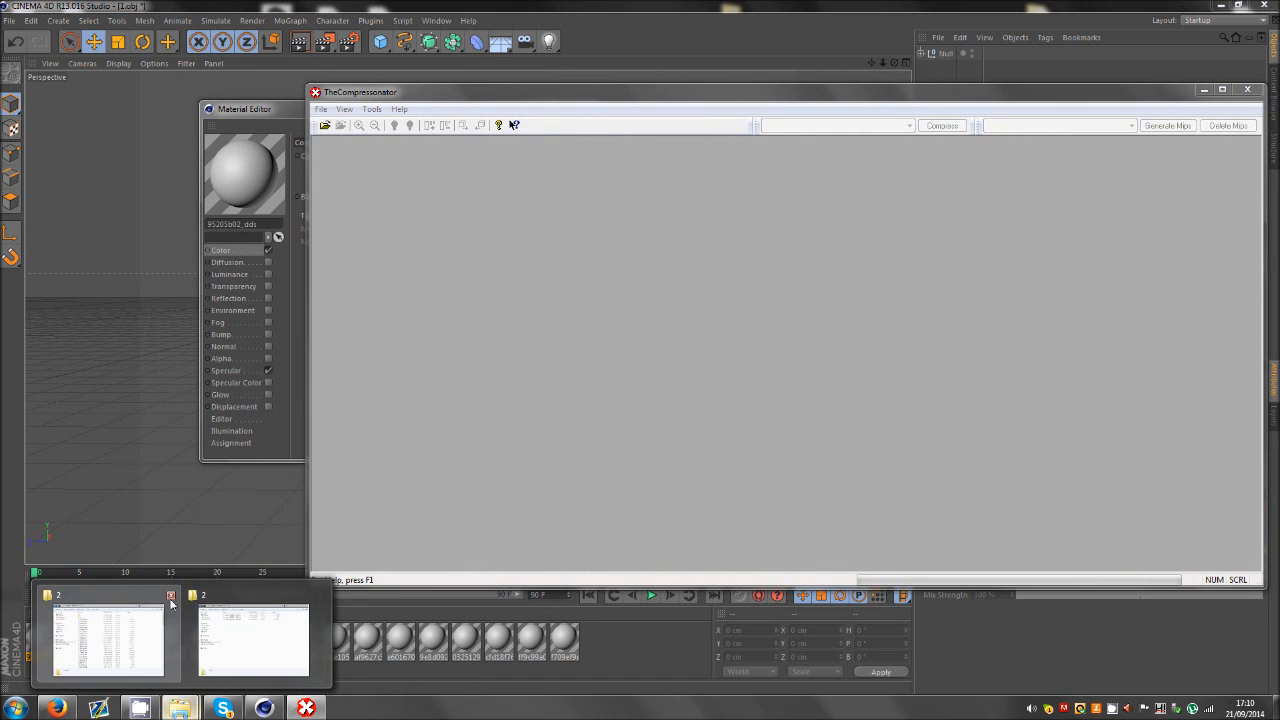
{"action": "left_click", "coordinate": [250, 640]}
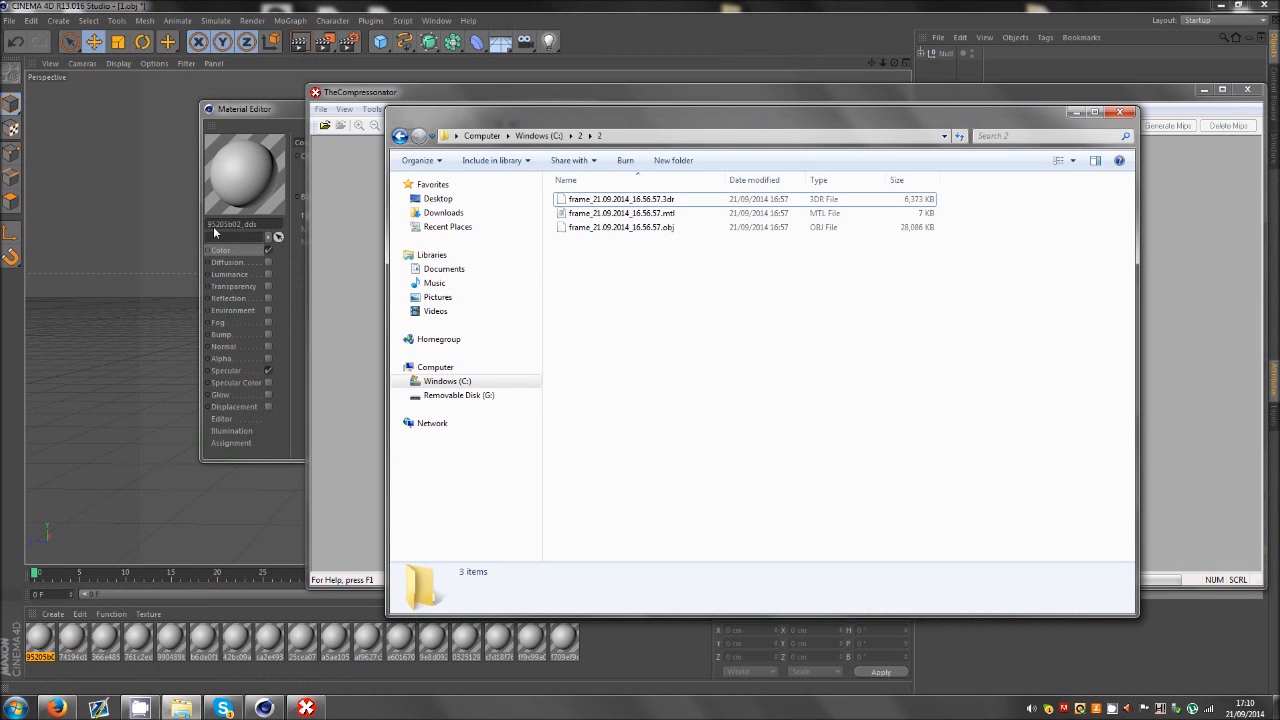
{"action": "left_click", "coordinate": [400, 135]}
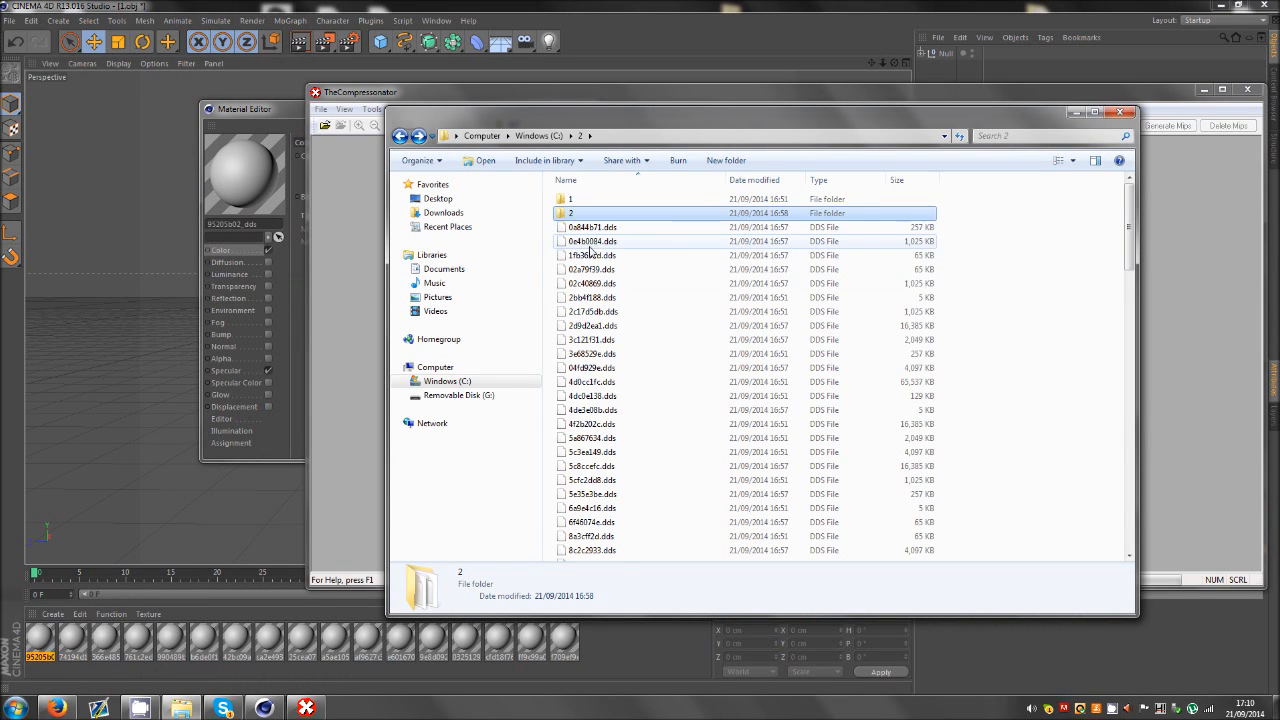
{"action": "left_click", "coordinate": [610, 425]}
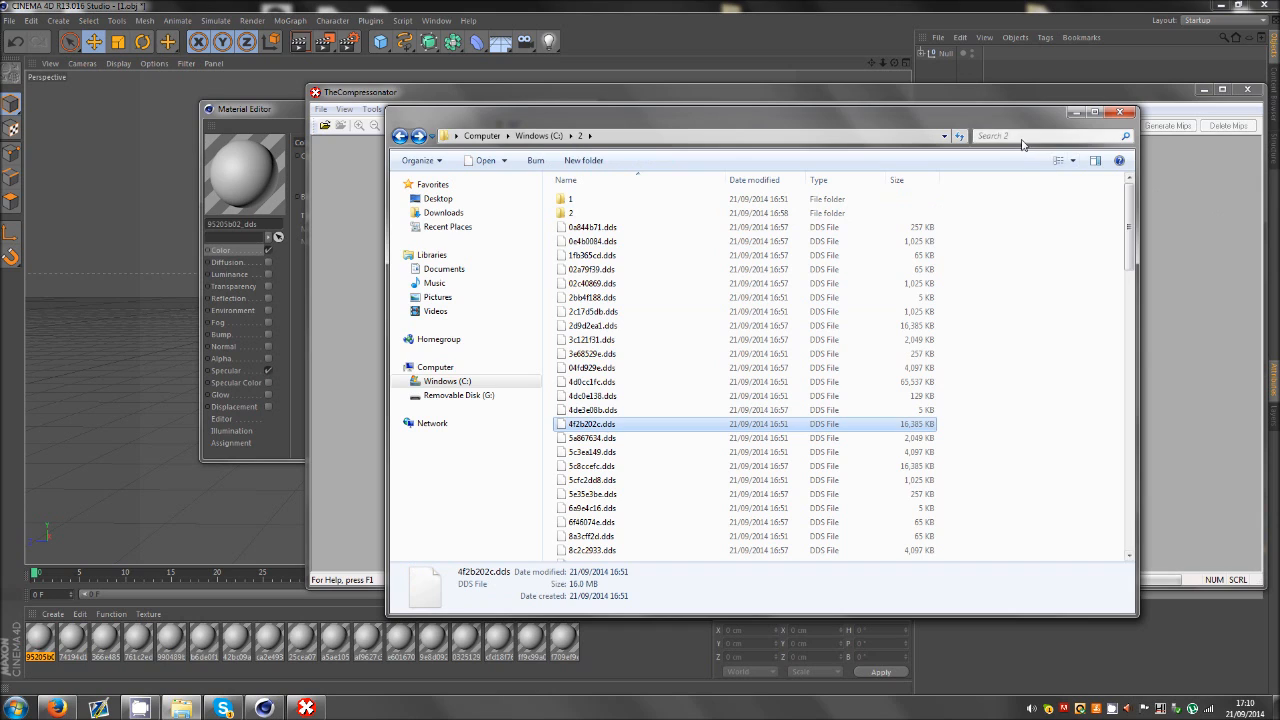
{"action": "left_click", "coordinate": [1040, 136]}
{"action": "left_click", "coordinate": [1067, 359]}
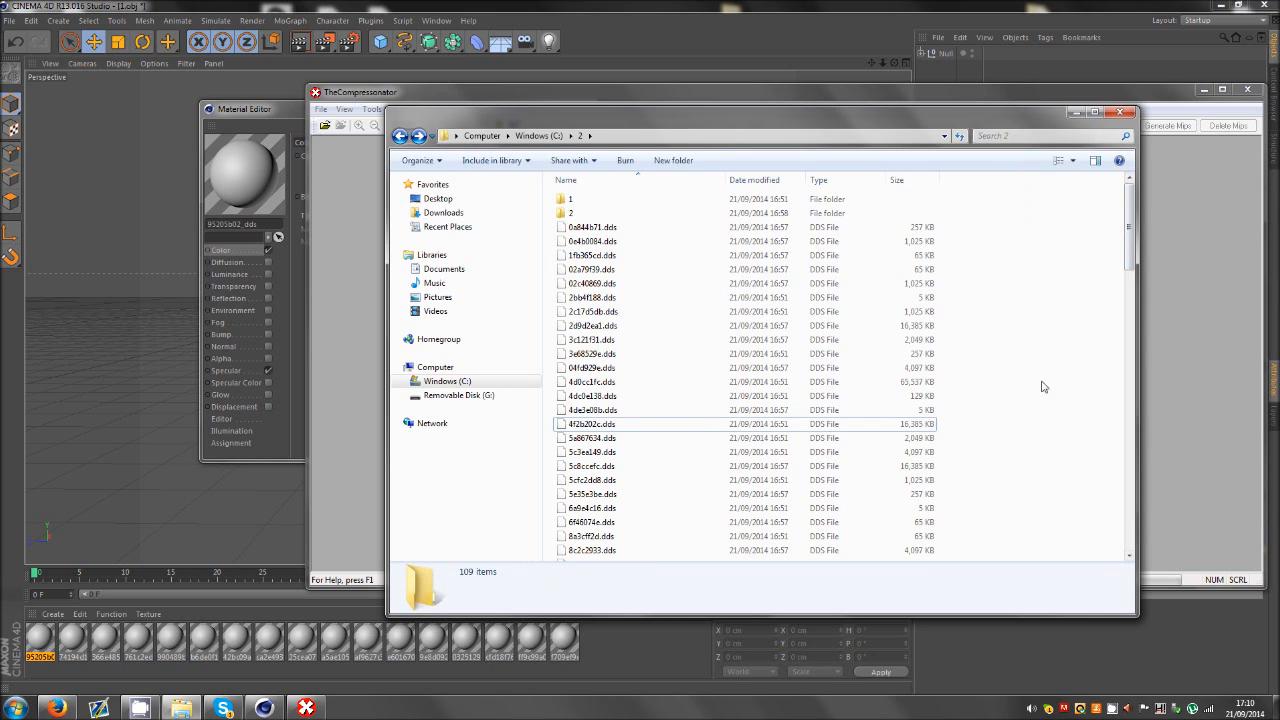
Search the texture folder for 952 and open 95205b02.dds in The Compressonator.
{"action": "key", "text": "ctrl+e"}
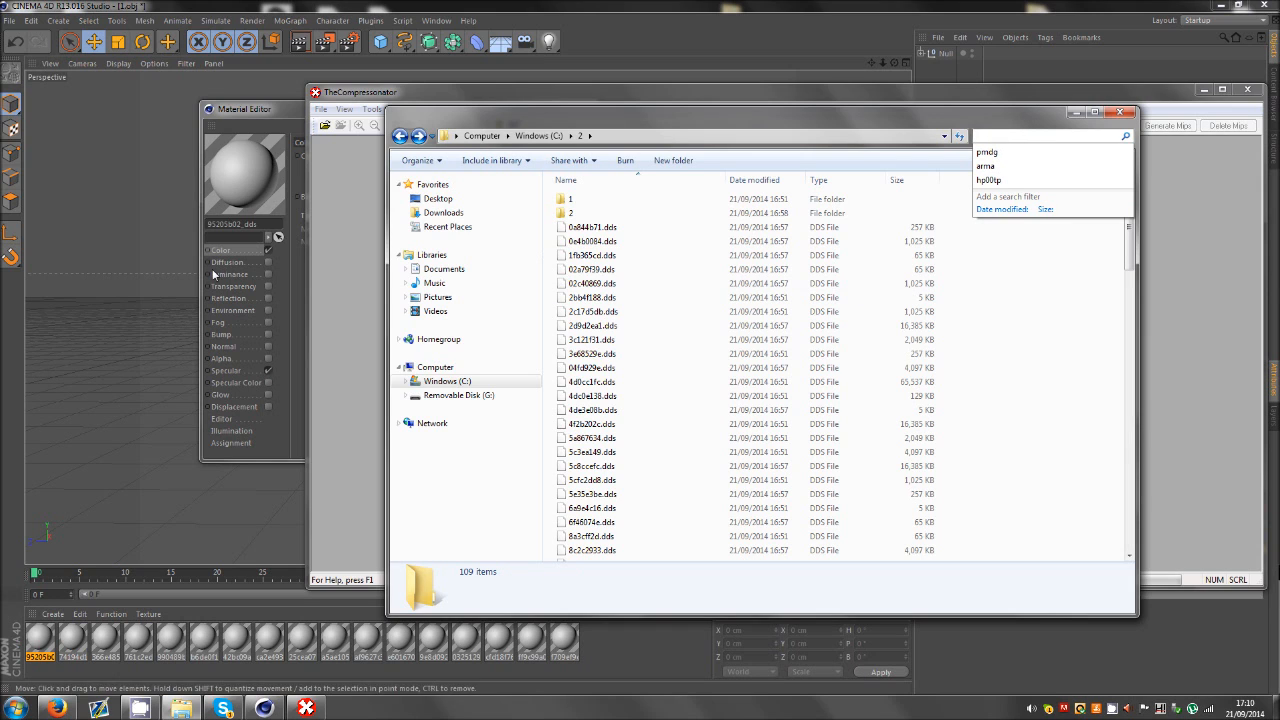
{"action": "type", "text": "9"}
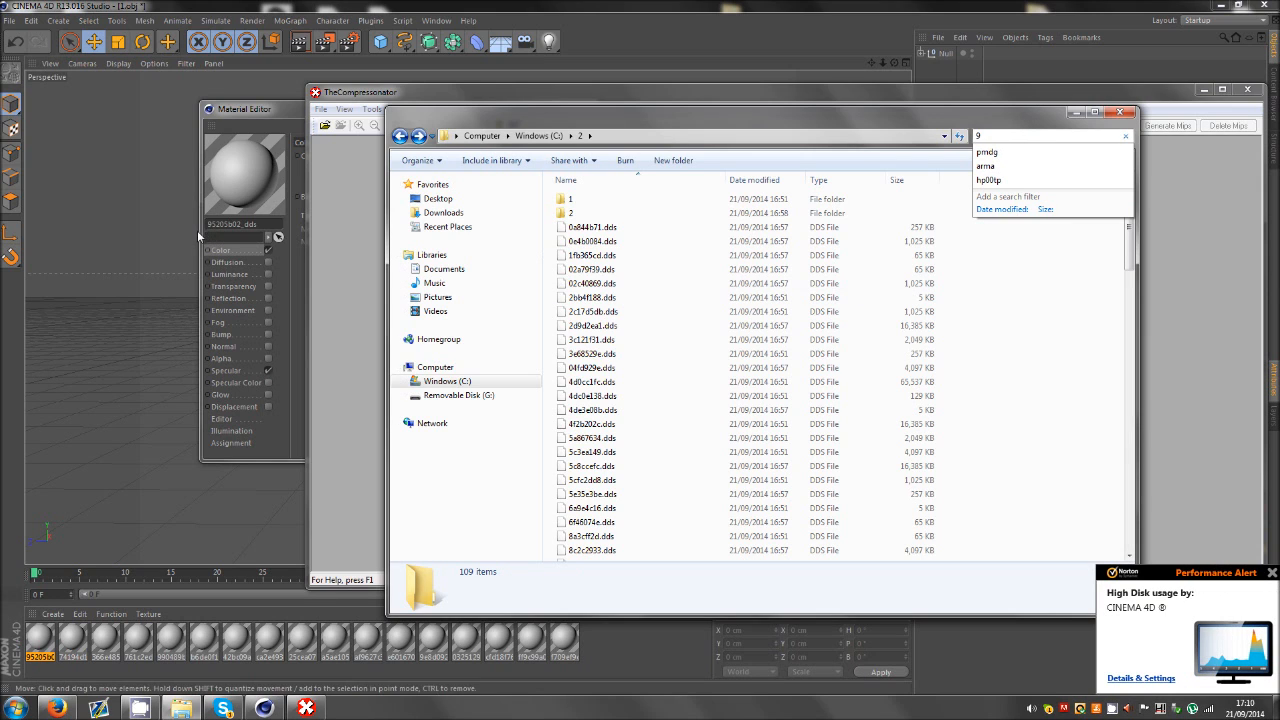
{"action": "type", "text": "52"}
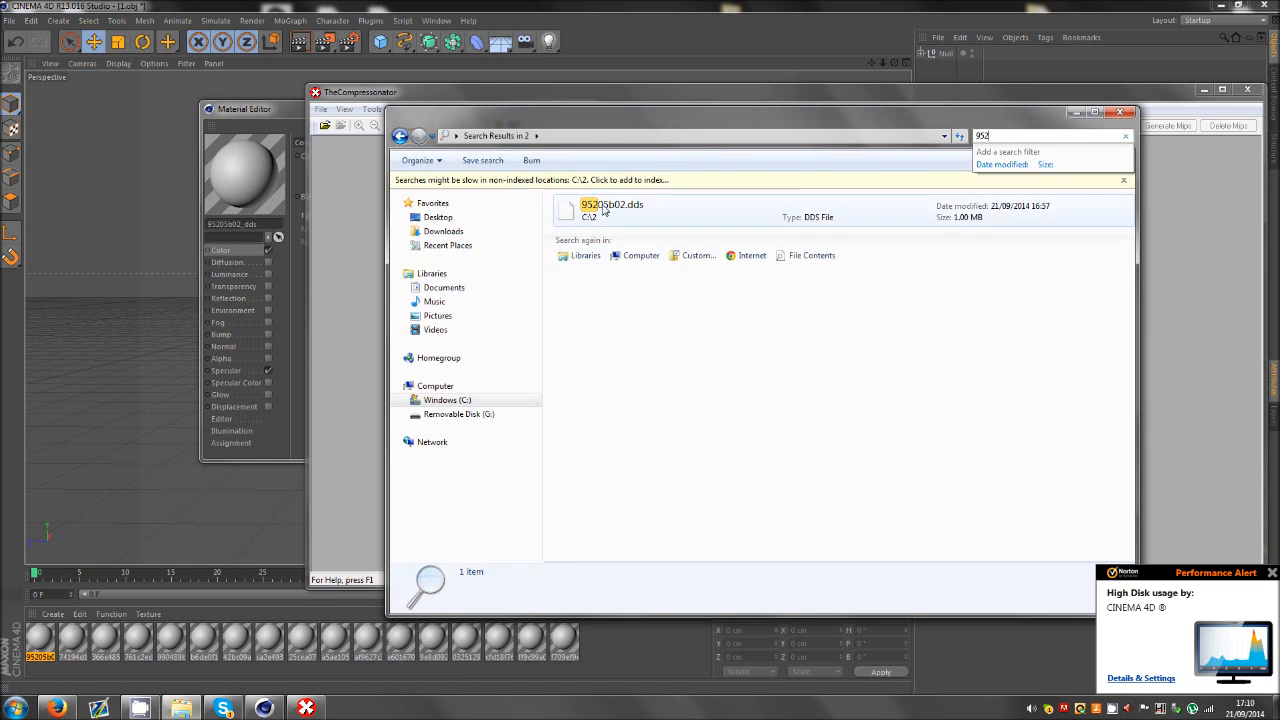
{"action": "left_click", "coordinate": [612, 216]}
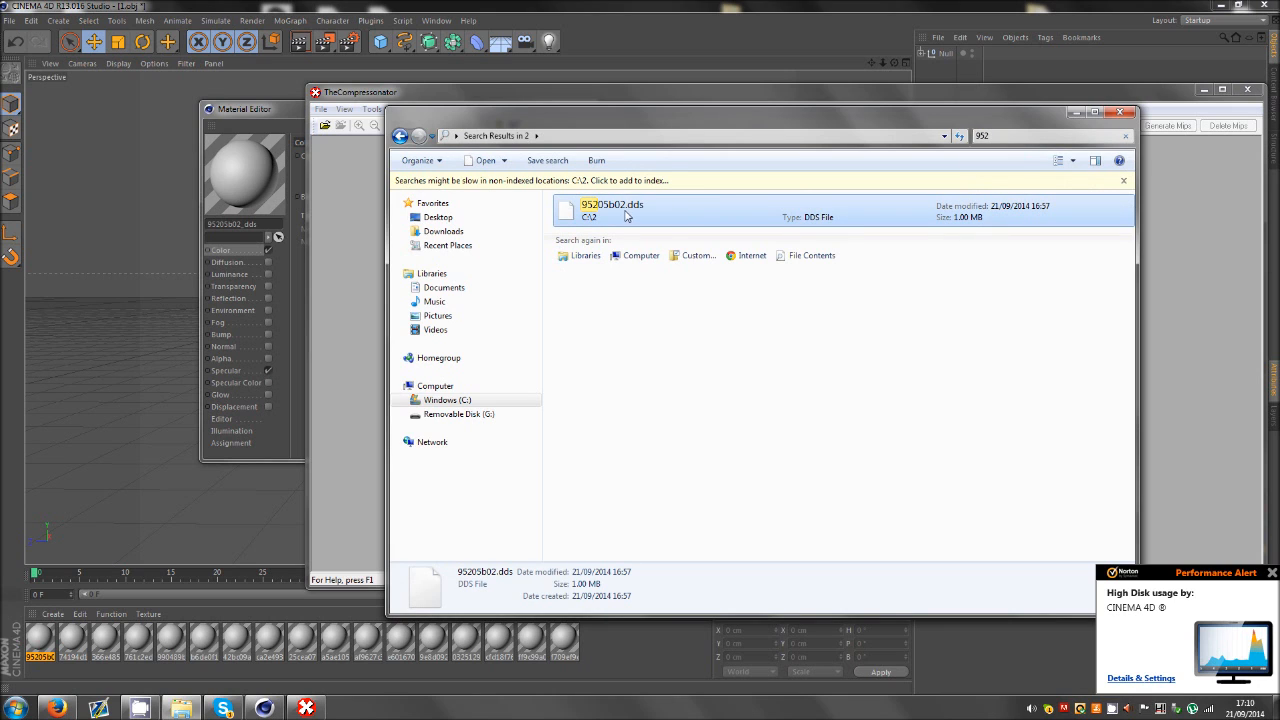
{"action": "left_click_drag", "start_coordinate": [625, 215], "coordinate": [357, 274]}
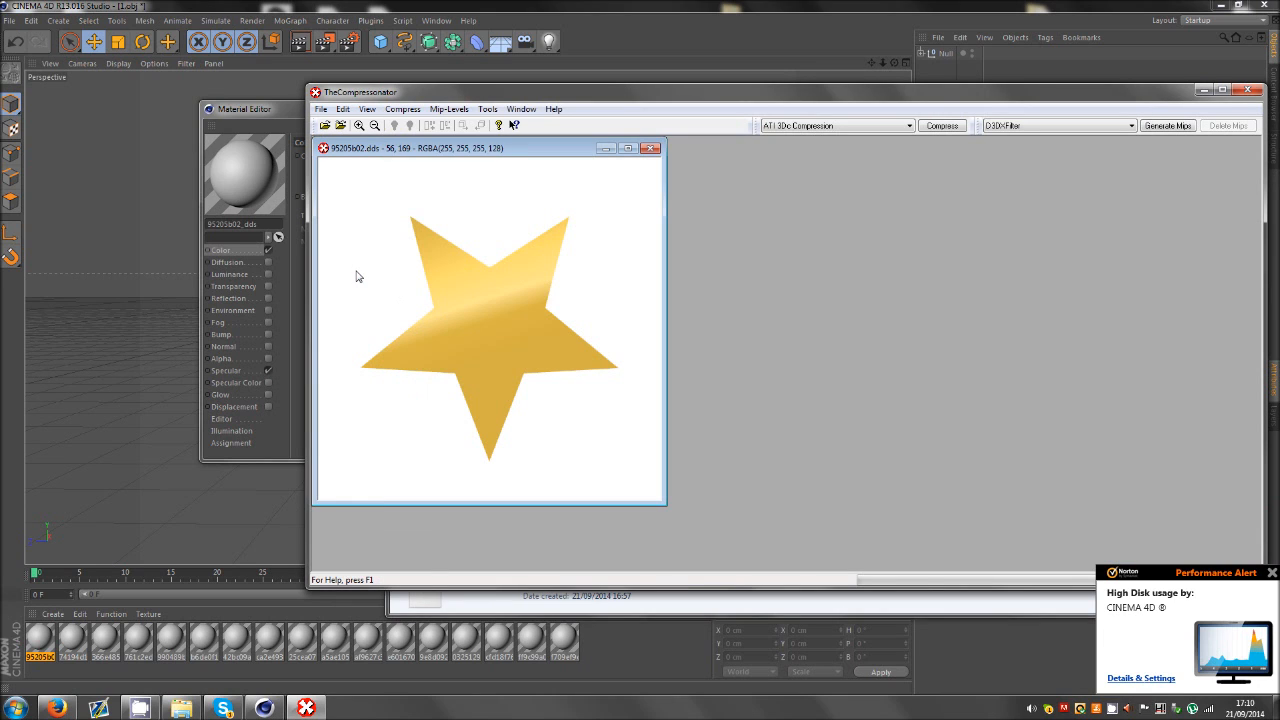
Show the second material, 74194d1d_dds, in the Material Editor and search the texture folder for 741.
{"action": "left_click", "coordinate": [78, 639]}
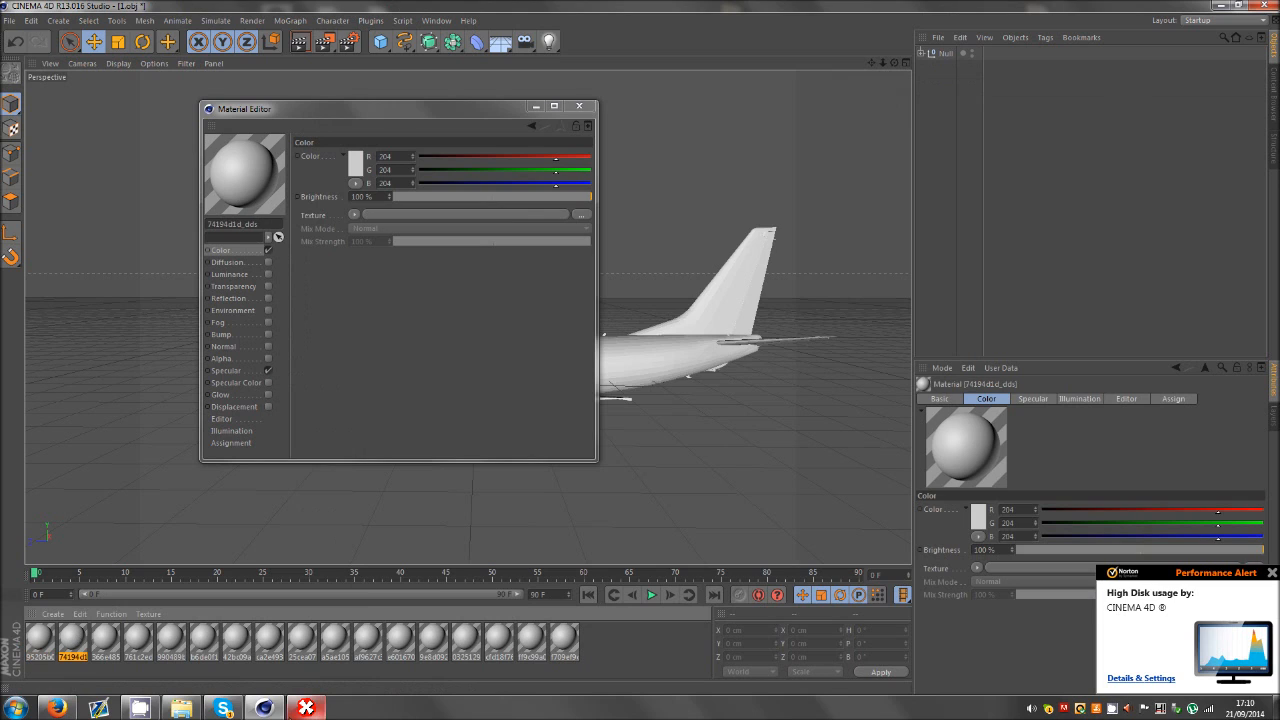
{"action": "left_click", "coordinate": [181, 708]}
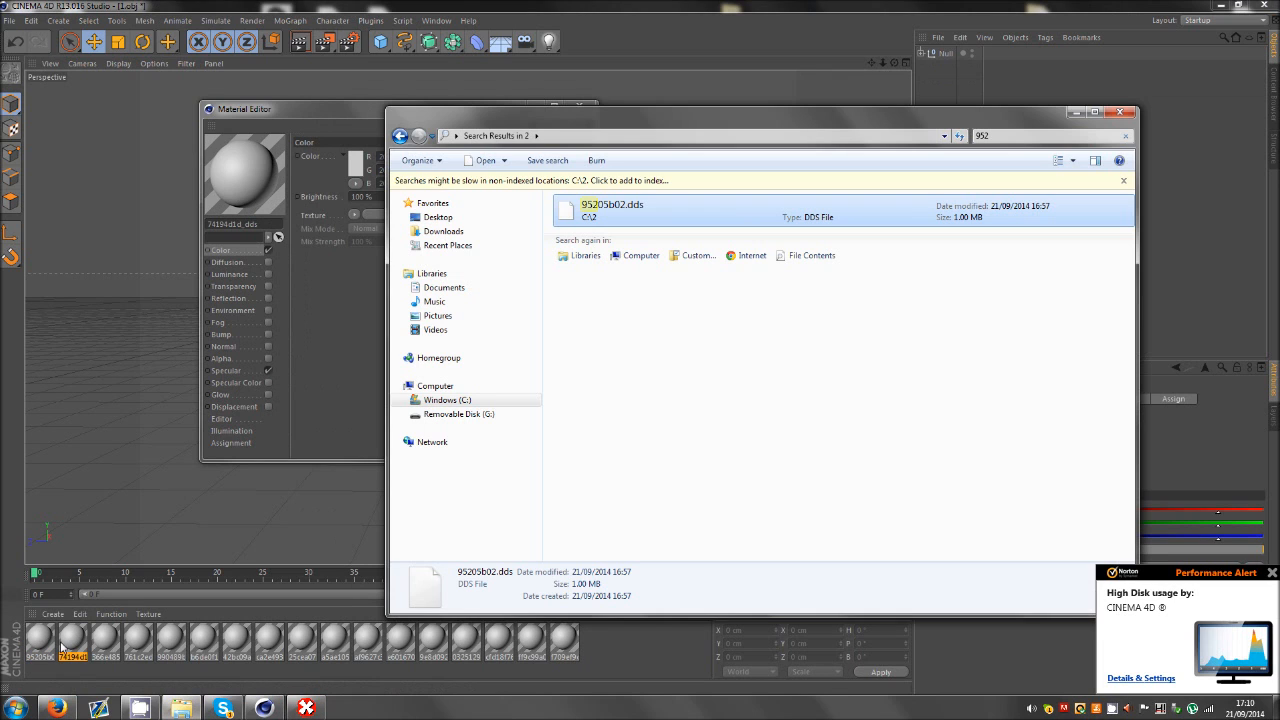
{"action": "left_click", "coordinate": [1010, 138]}
{"action": "type", "text": "741"}
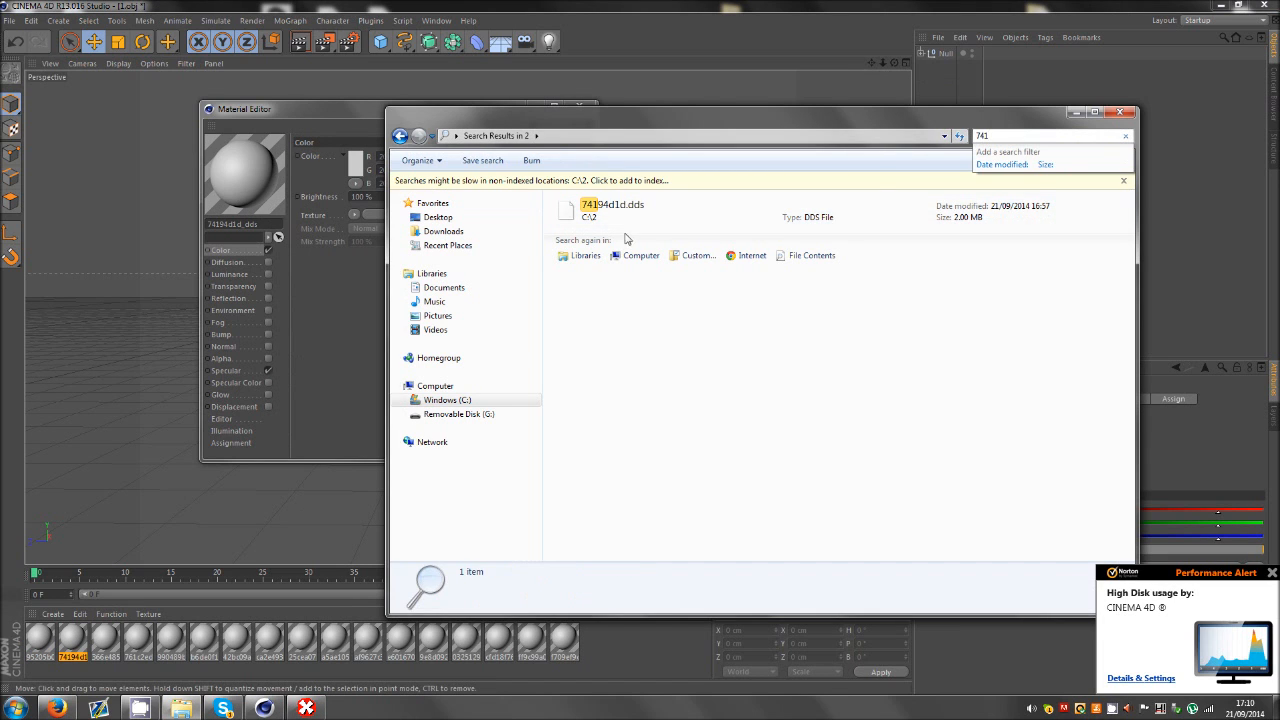
Open 74194d1d.dds in The Compressonator and move its image window away from the star texture.
{"action": "left_click", "coordinate": [600, 222]}
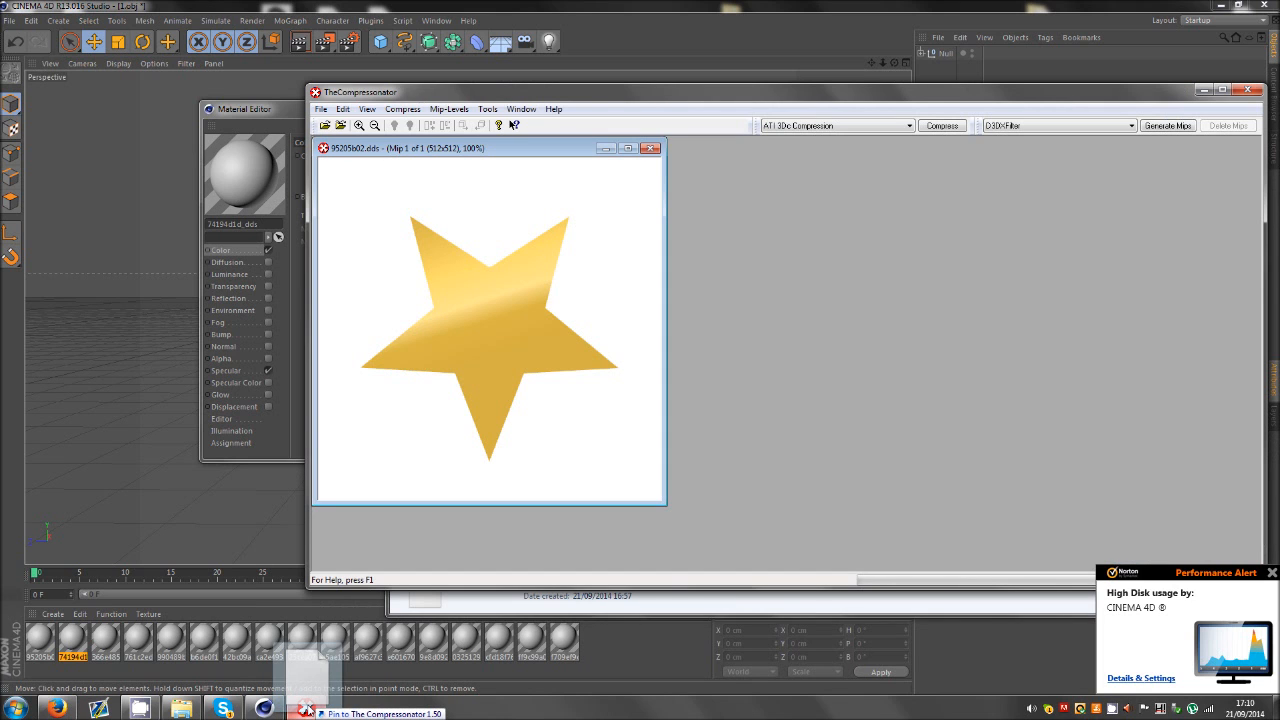
{"action": "left_click", "coordinate": [300, 706]}
{"action": "left_click_drag", "start_coordinate": [515, 360], "coordinate": [870, 323]}
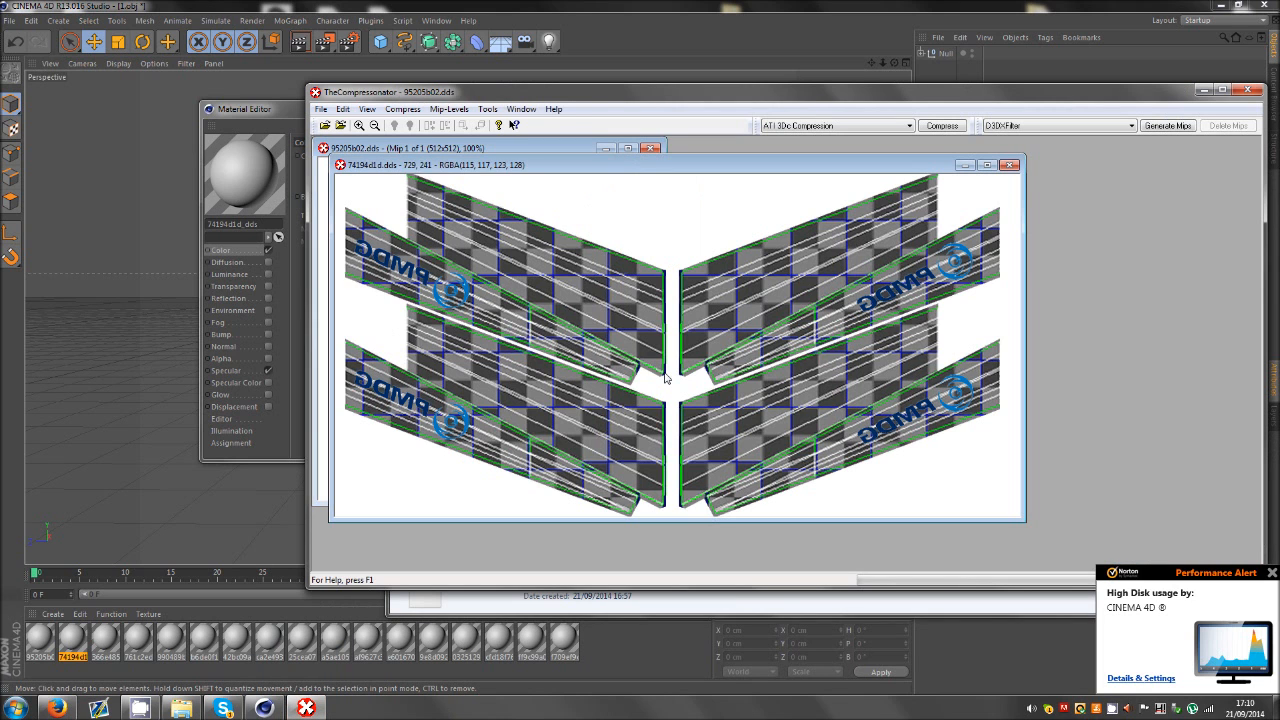
{"action": "left_click_drag", "start_coordinate": [546, 164], "coordinate": [799, 205]}
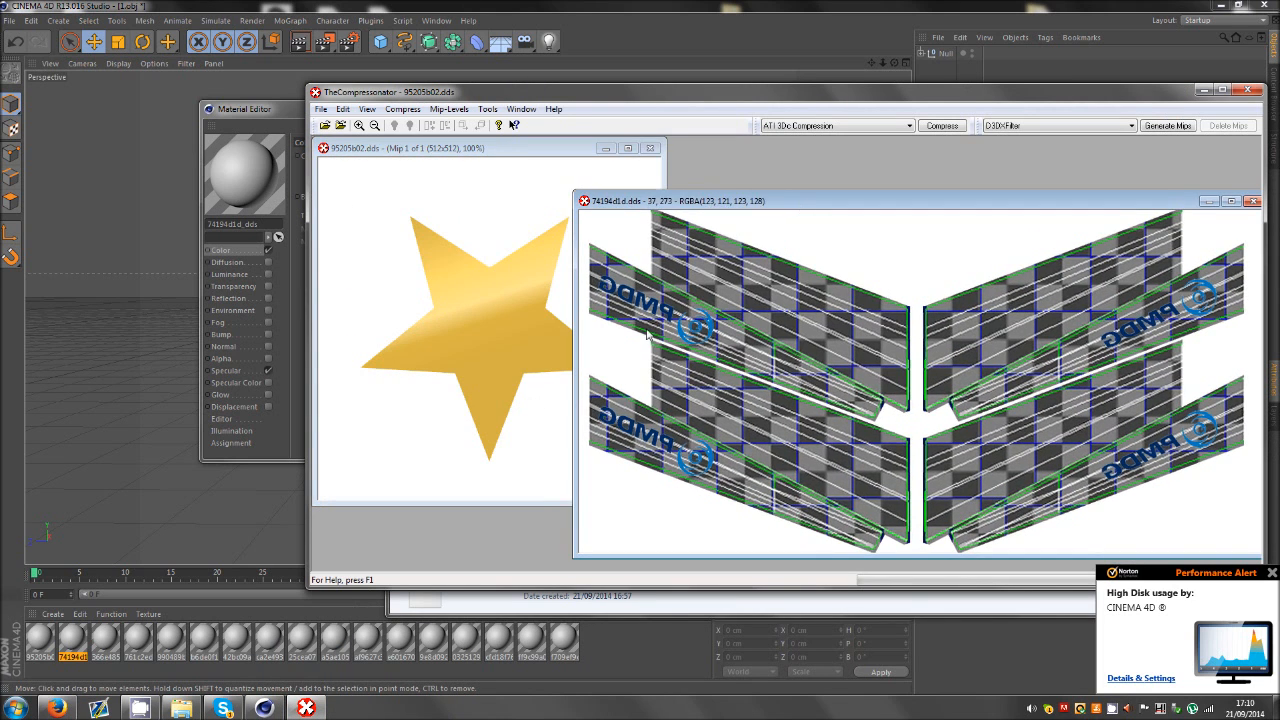
Show the third material, 366e485e_dds, search the texture folder for 366 and open 366e485e.dds in The Compressonator.
{"action": "left_click", "coordinate": [105, 640]}
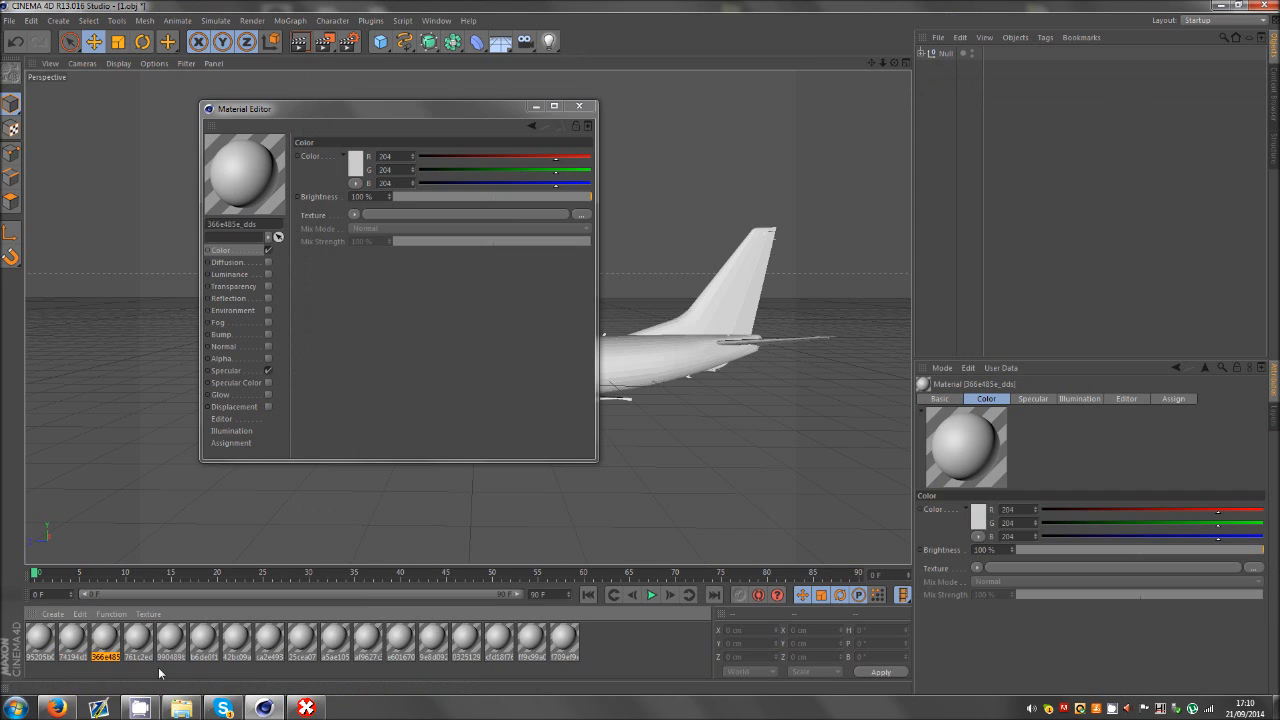
{"action": "left_click", "coordinate": [181, 708]}
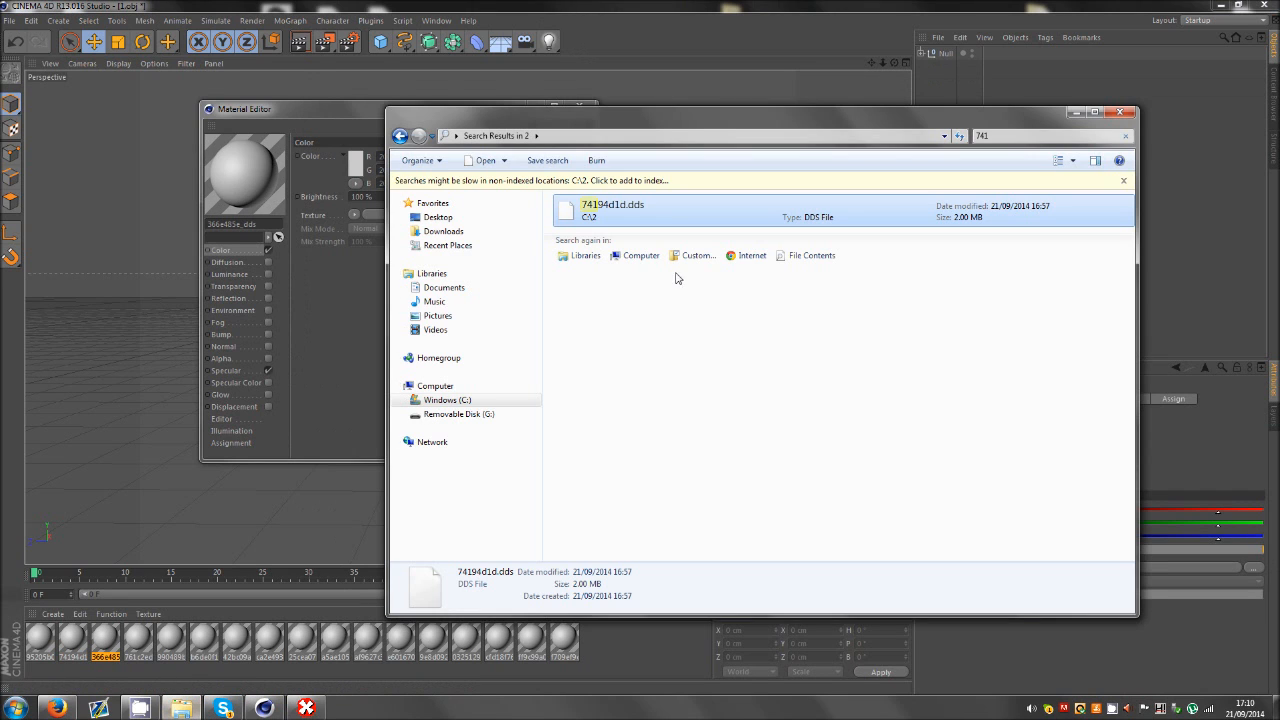
{"action": "left_click", "coordinate": [1012, 137]}
{"action": "type", "text": "366"}
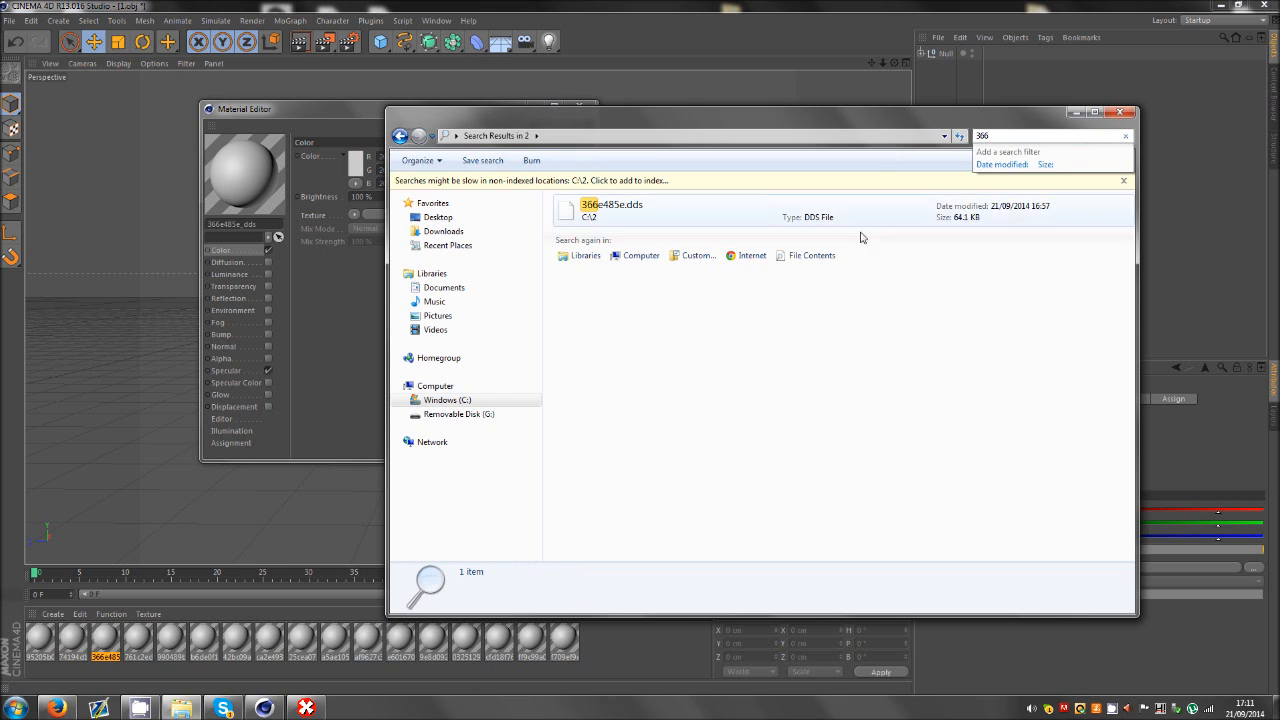
{"action": "left_click_drag", "start_coordinate": [603, 213], "coordinate": [638, 415]}
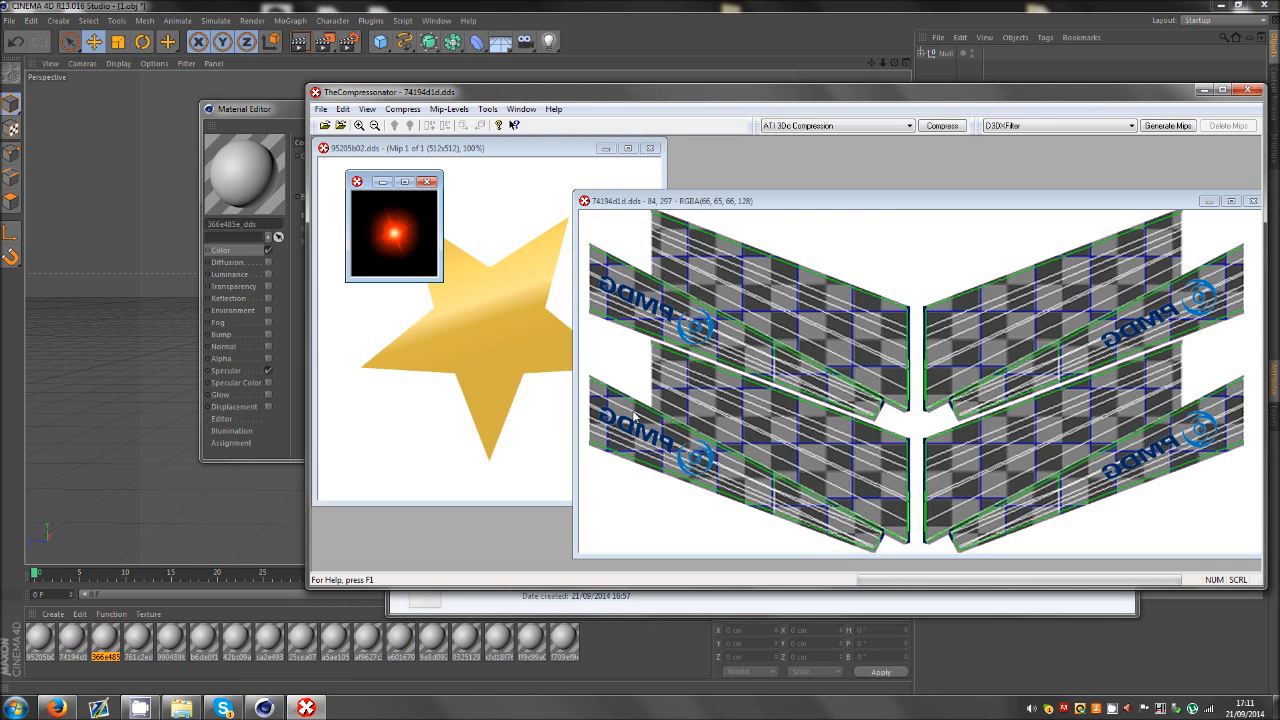
Show the fourth material, 761c2ed8_dds, search the texture folder for 761 and try to open 761c2ed8.dds in The Compressonator.
{"action": "left_click", "coordinate": [147, 645]}
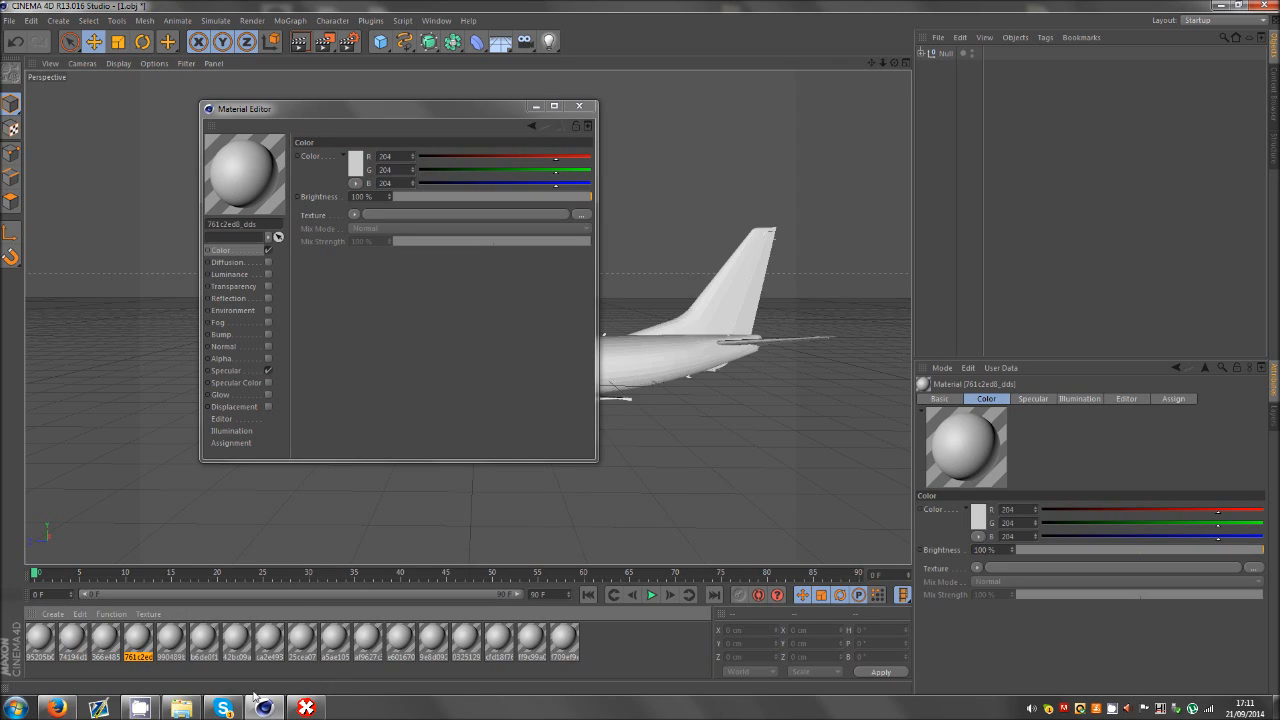
{"action": "left_click", "coordinate": [181, 708]}
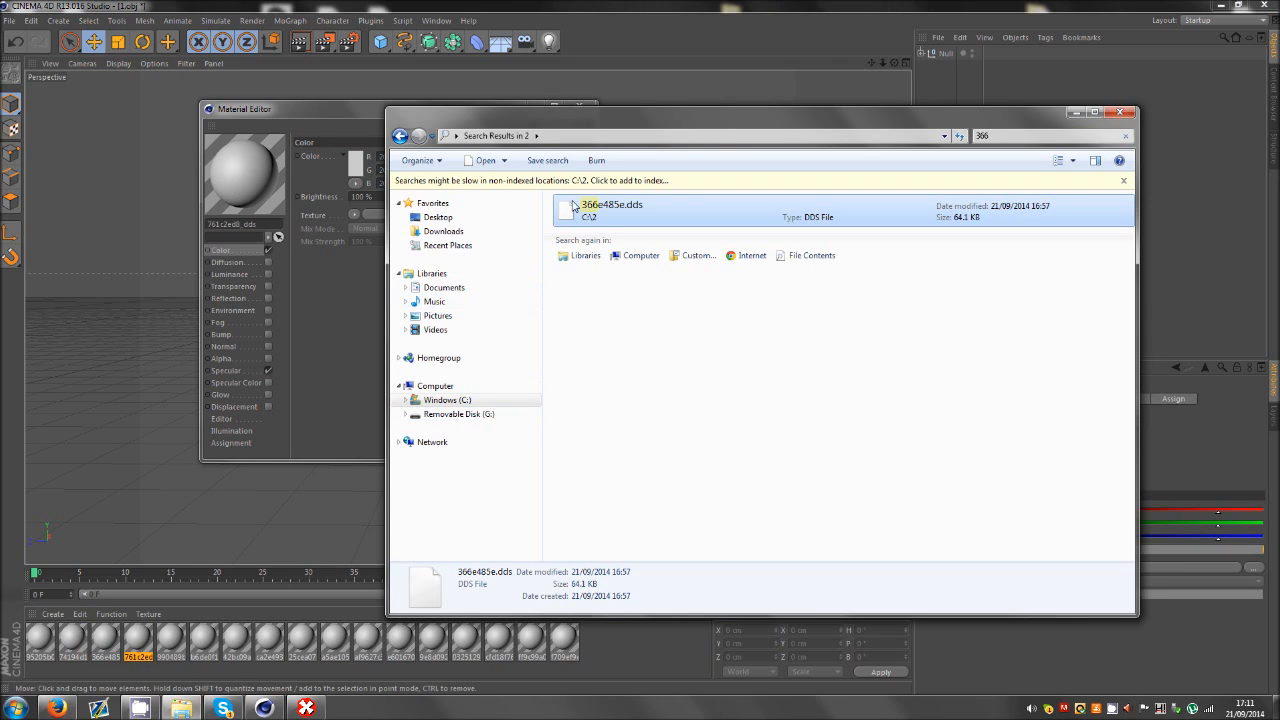
{"action": "left_click_drag", "start_coordinate": [990, 139], "coordinate": [902, 140]}
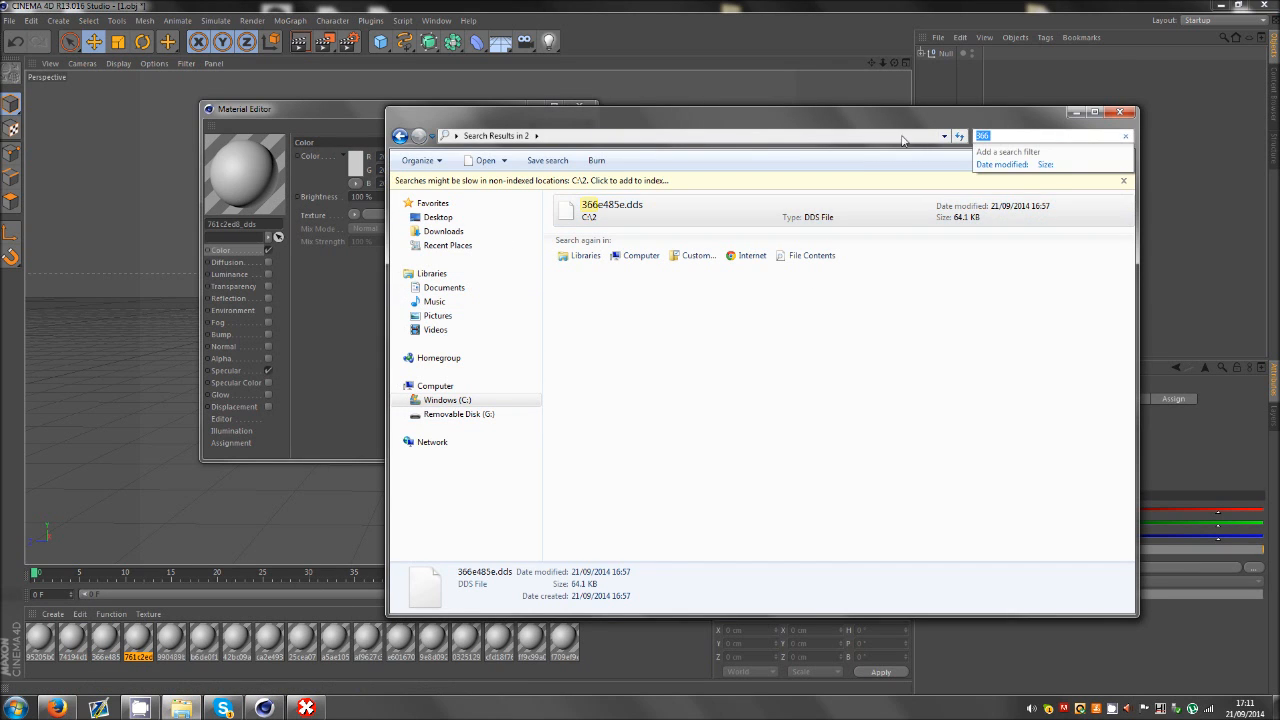
{"action": "type", "text": "761"}
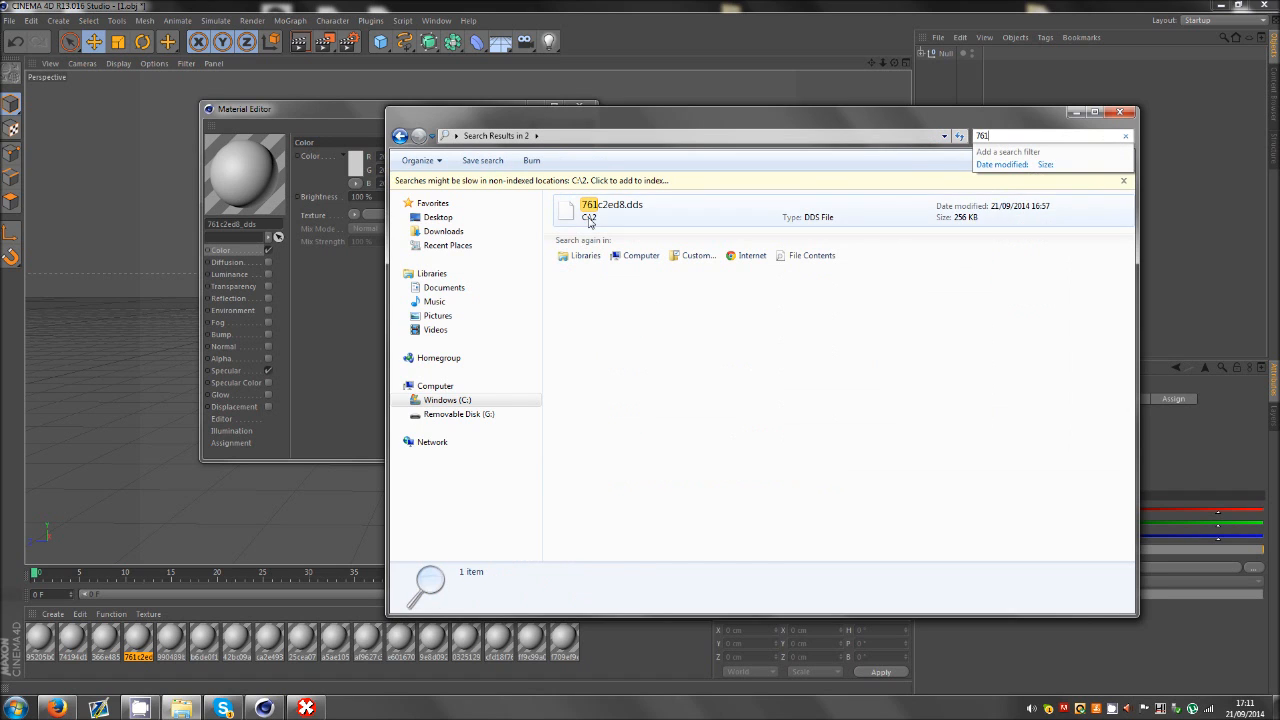
{"action": "left_click", "coordinate": [645, 217]}
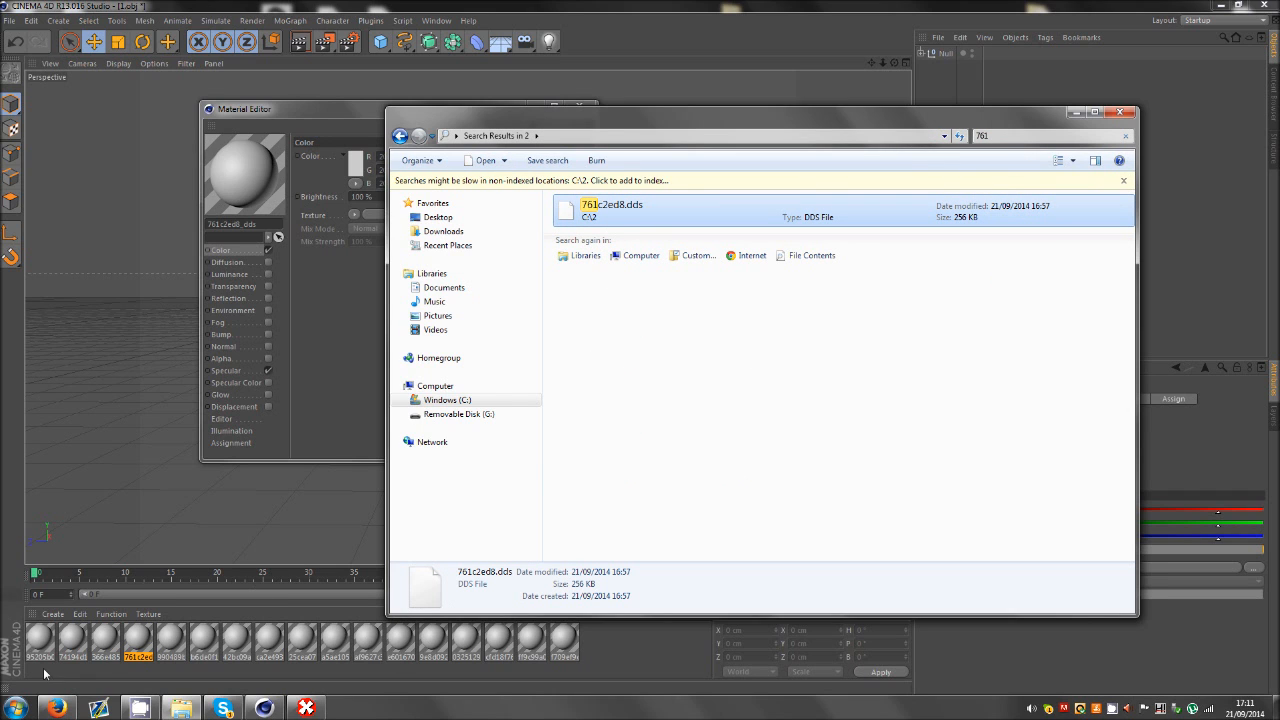
{"action": "left_click_drag", "start_coordinate": [591, 231], "coordinate": [557, 370]}
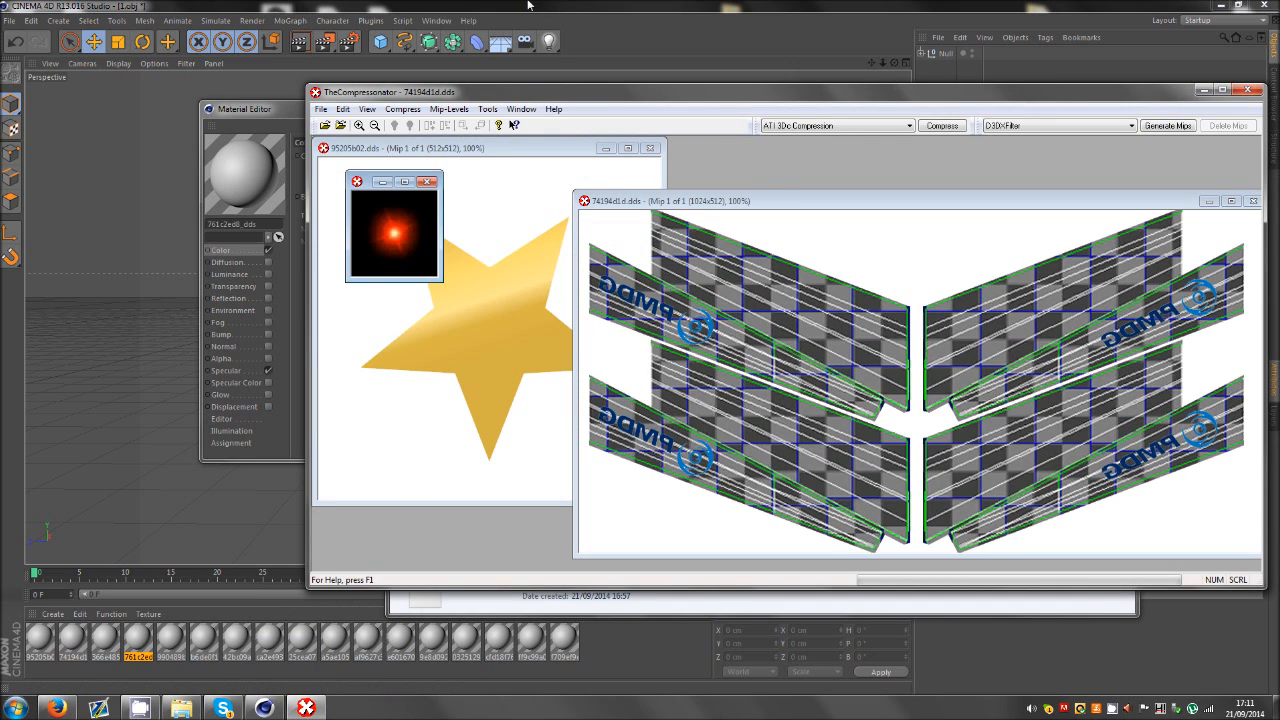
Close the unresponsive Compressonator and launch The Compressonator 1.50 again.
{"action": "left_click", "coordinate": [306, 708]}
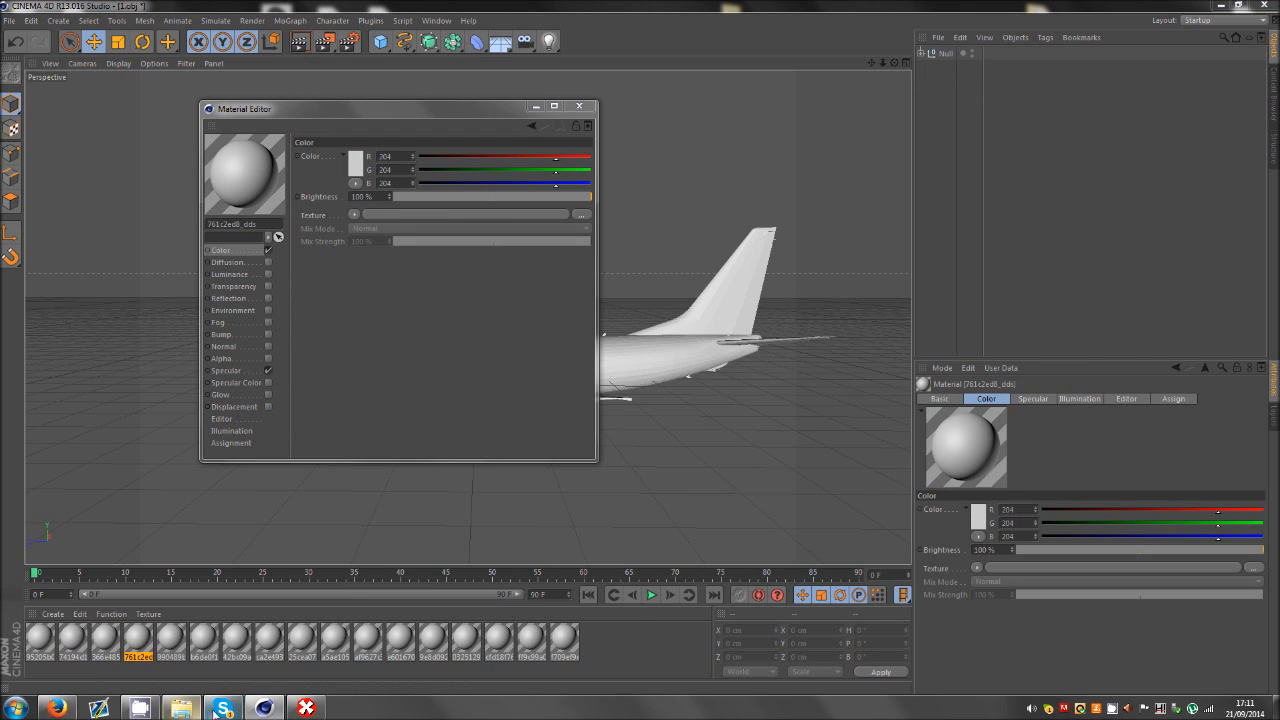
{"action": "left_click", "coordinate": [308, 711]}
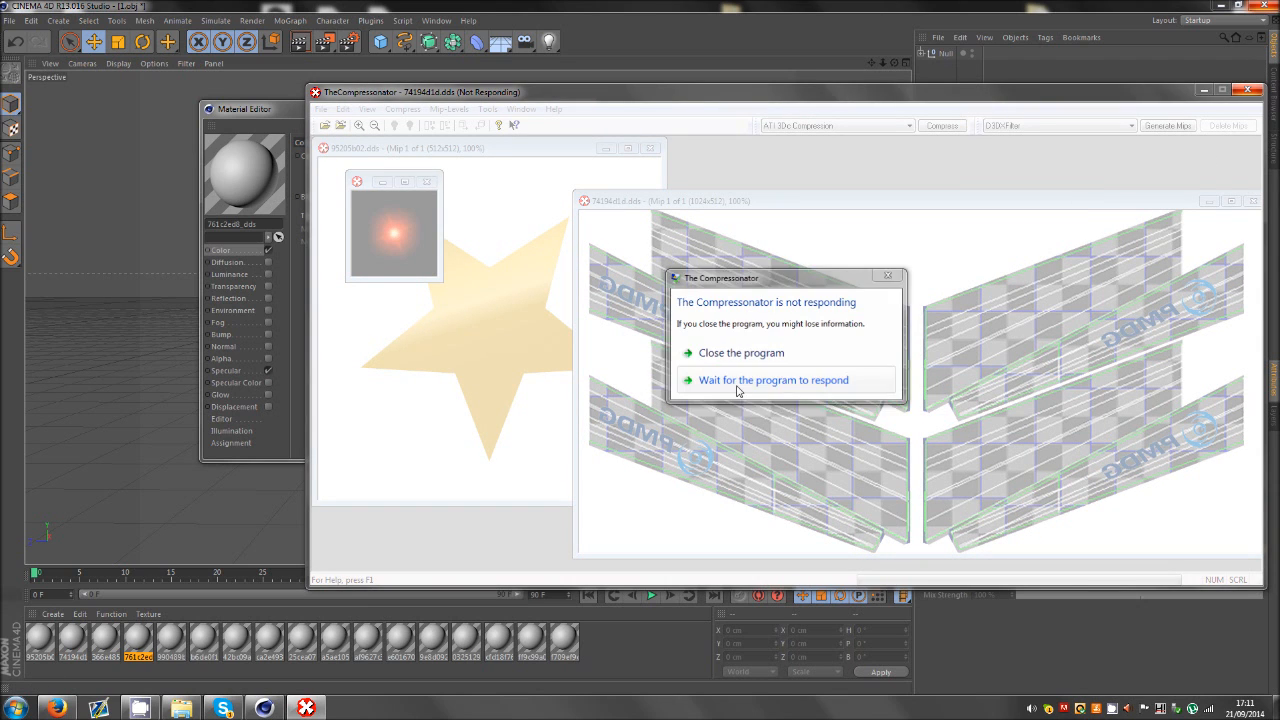
{"action": "left_click", "coordinate": [737, 356]}
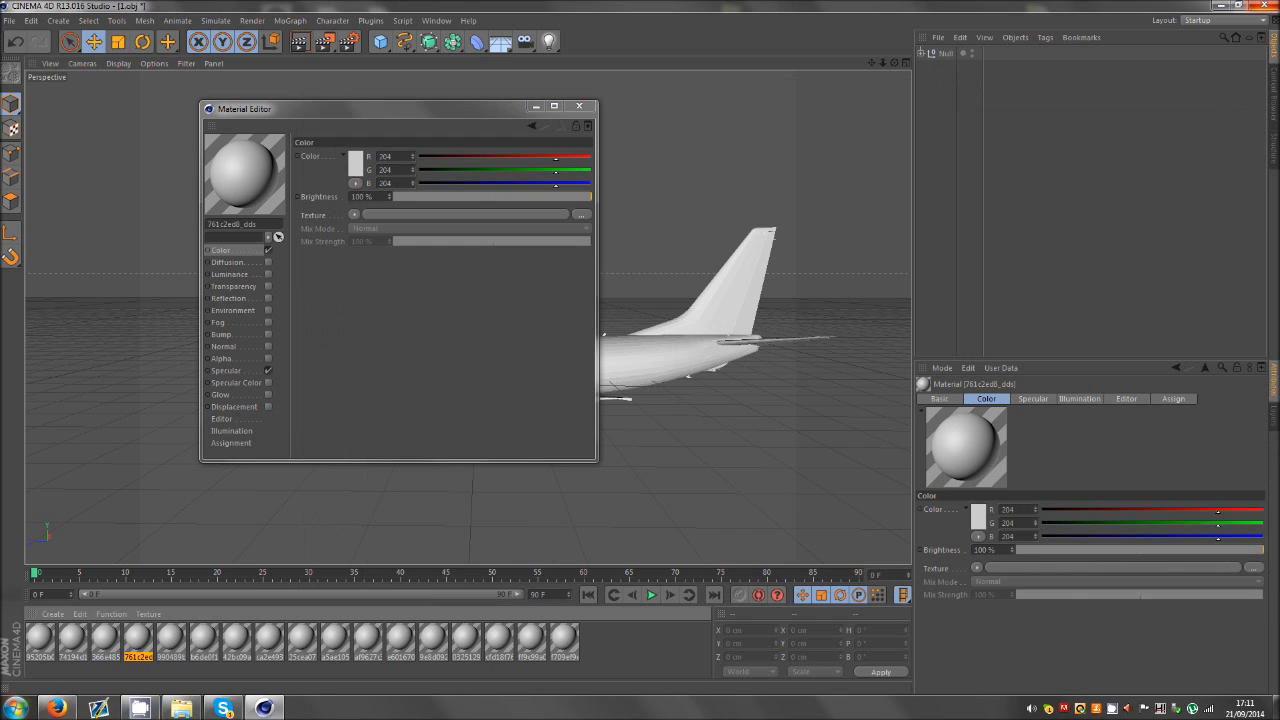
{"action": "left_click", "coordinate": [16, 708]}
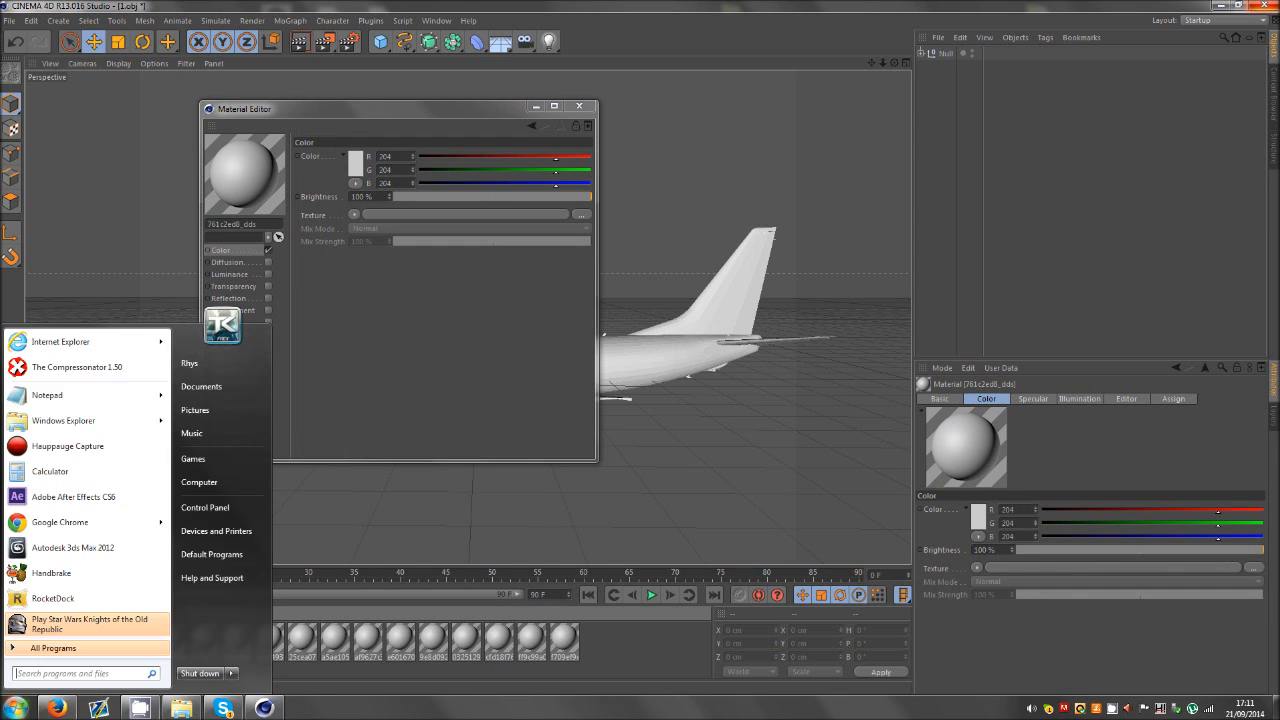
{"action": "left_click", "coordinate": [60, 368]}
{"action": "left_click_drag", "start_coordinate": [434, 166], "coordinate": [571, 132]}
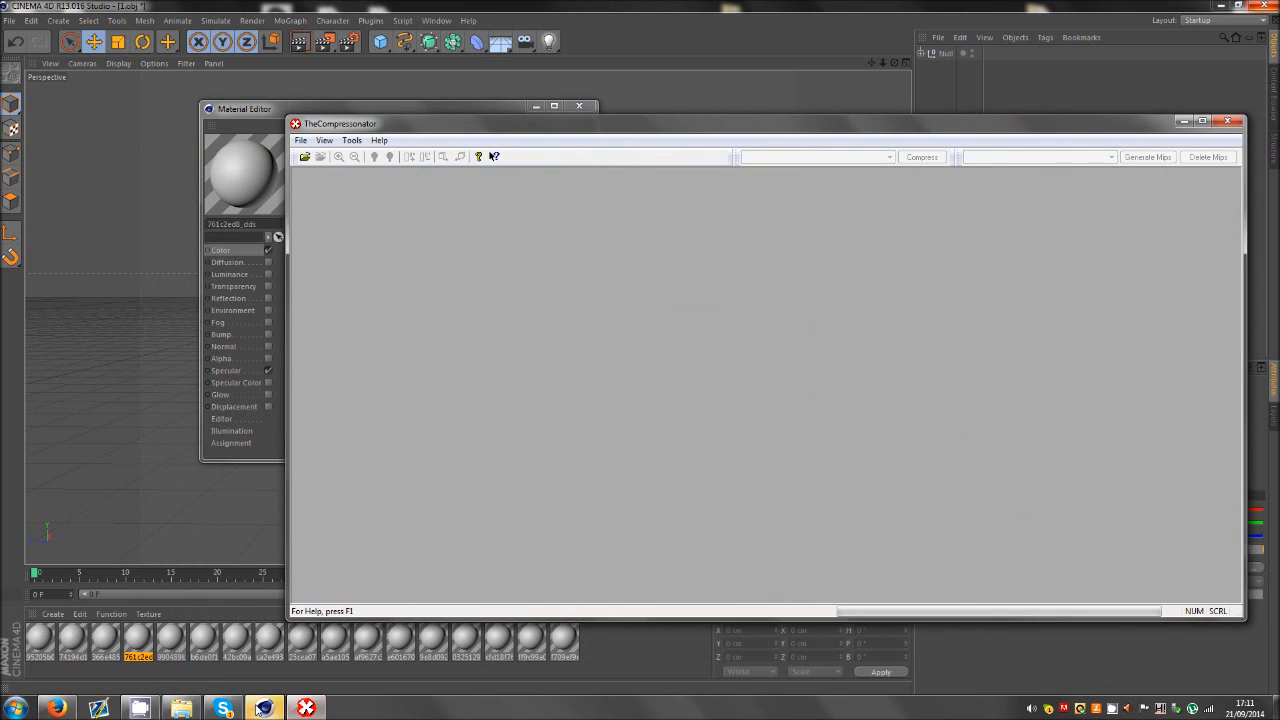
Return Explorer from the search results to the C:\2 folder, then close the Material Editor in CINEMA 4D.
{"action": "left_click", "coordinate": [264, 708]}
{"action": "left_click", "coordinate": [668, 400]}
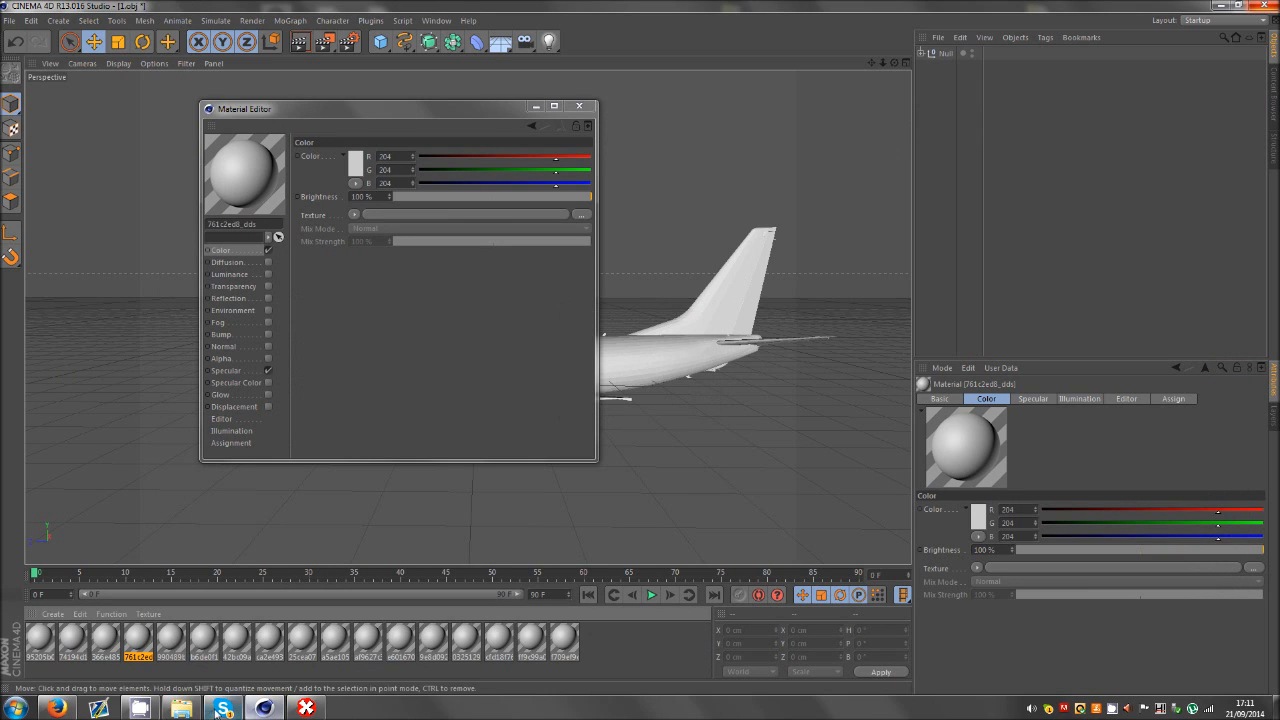
{"action": "left_click", "coordinate": [181, 708]}
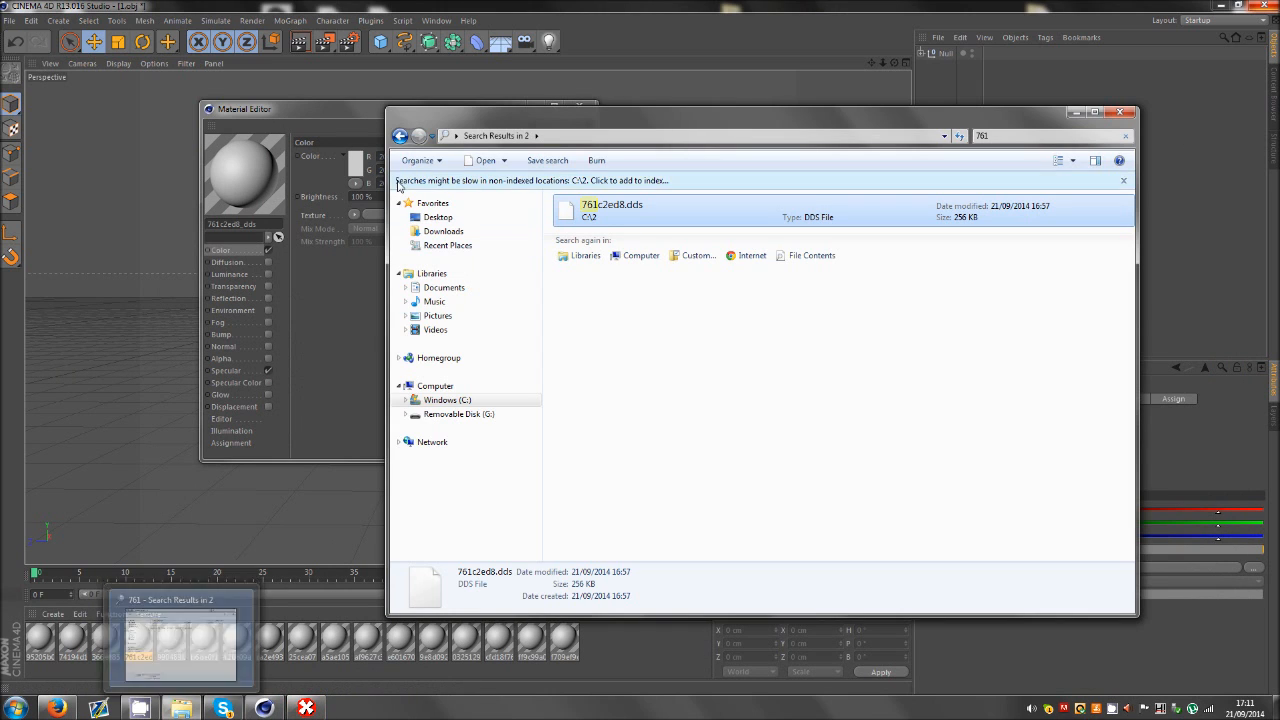
{"action": "left_click", "coordinate": [400, 136]}
{"action": "left_click", "coordinate": [728, 63]}
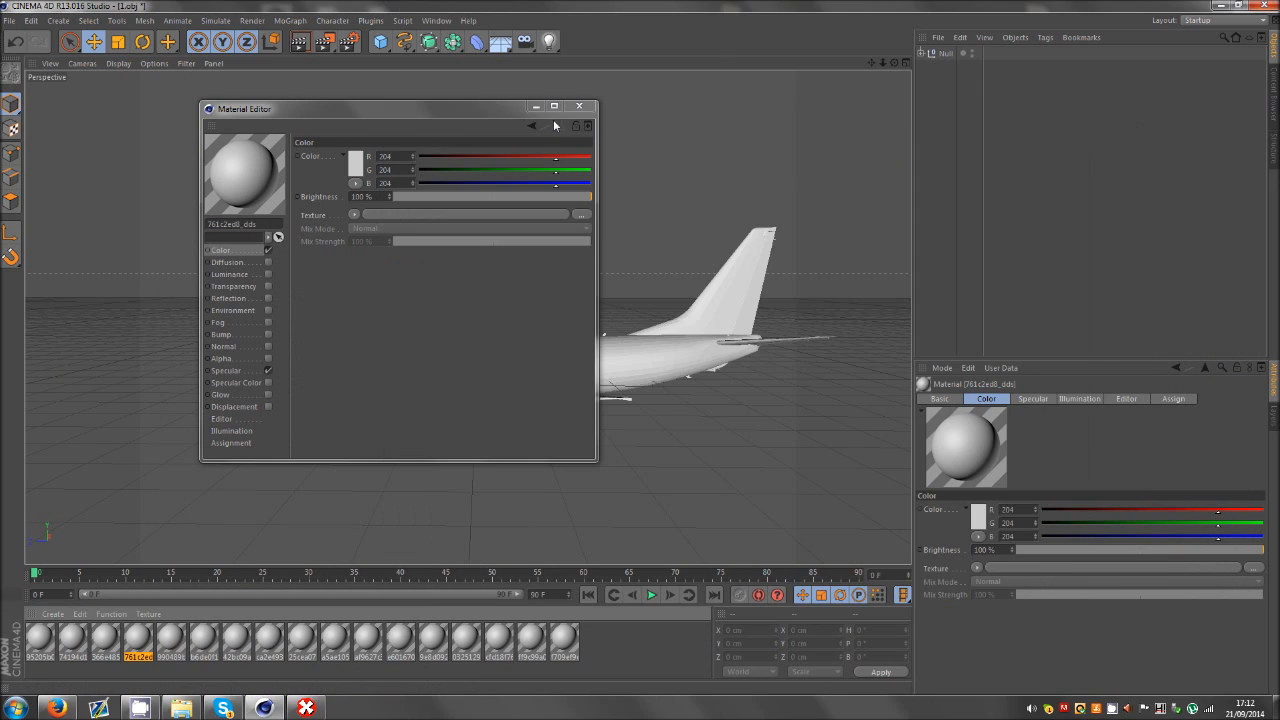
{"action": "left_click_drag", "start_coordinate": [522, 112], "coordinate": [838, 179]}
{"action": "left_click", "coordinate": [906, 171]}
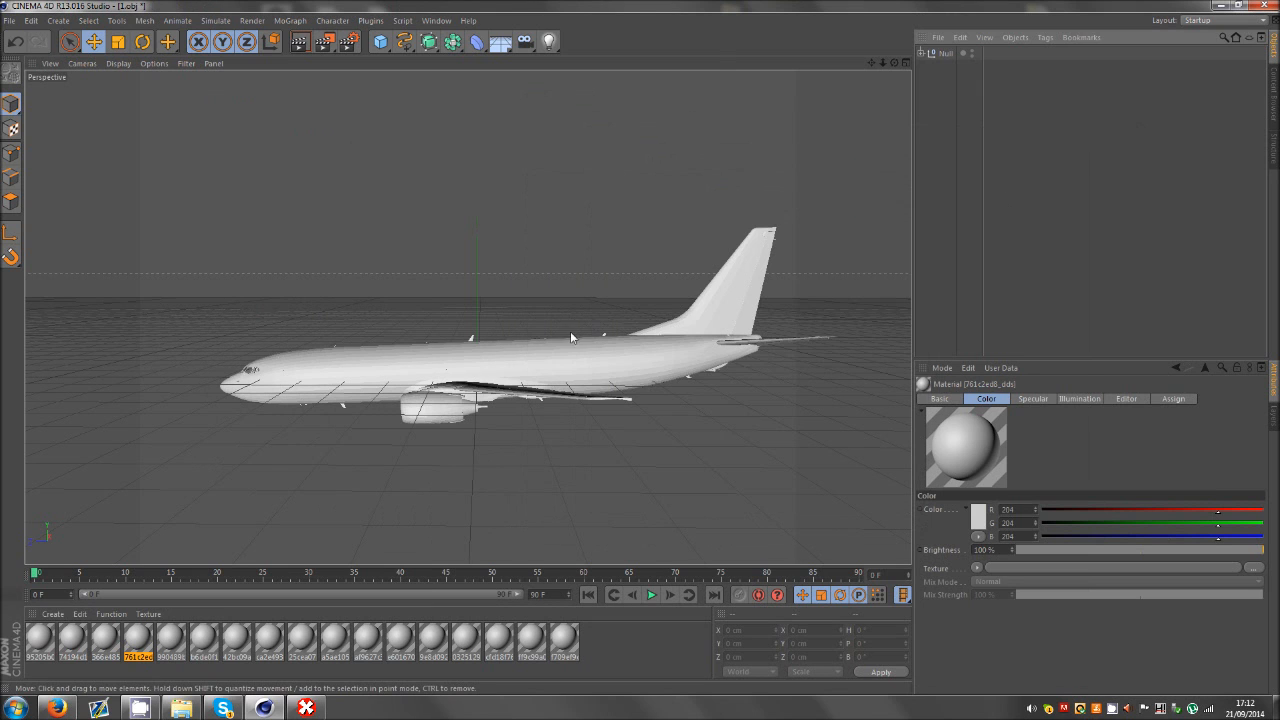
Select the fuselage section above the wing to identify the material assigned to it.
{"action": "left_click", "coordinate": [489, 365]}
{"action": "scroll", "coordinate": [445, 377], "scroll_direction": "up", "scroll_amount": 5}
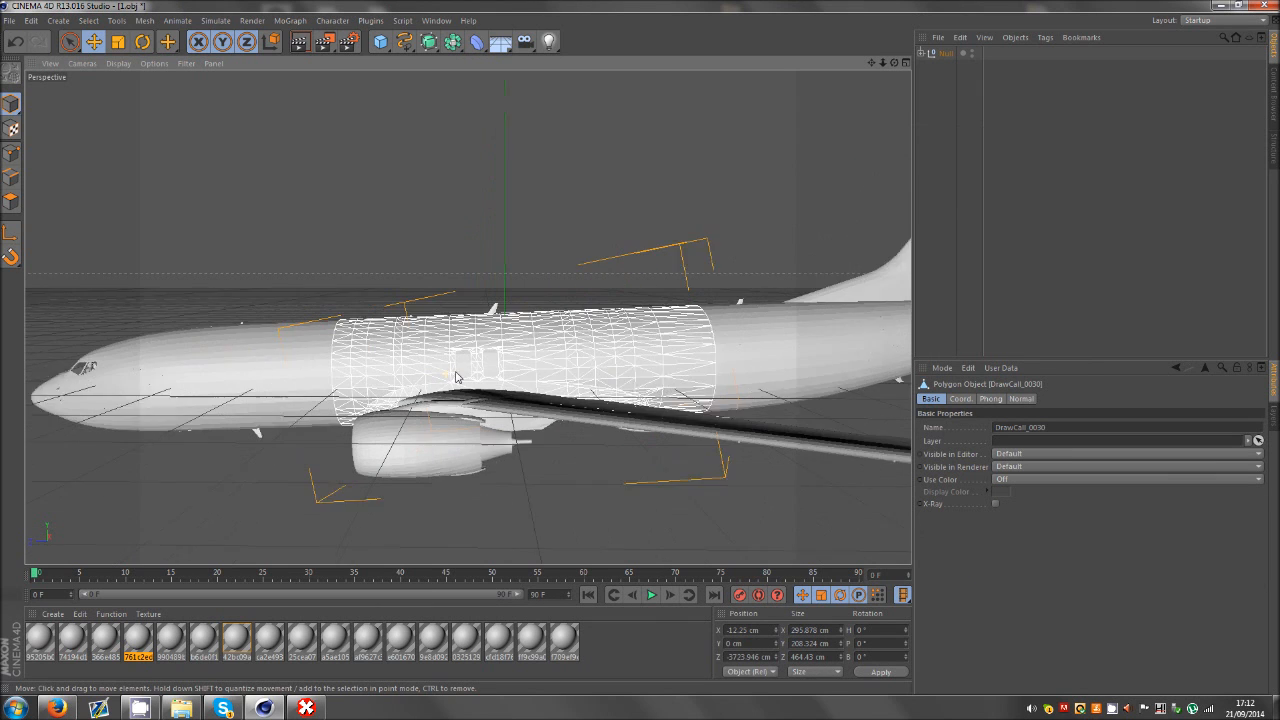
{"action": "left_click", "coordinate": [238, 648]}
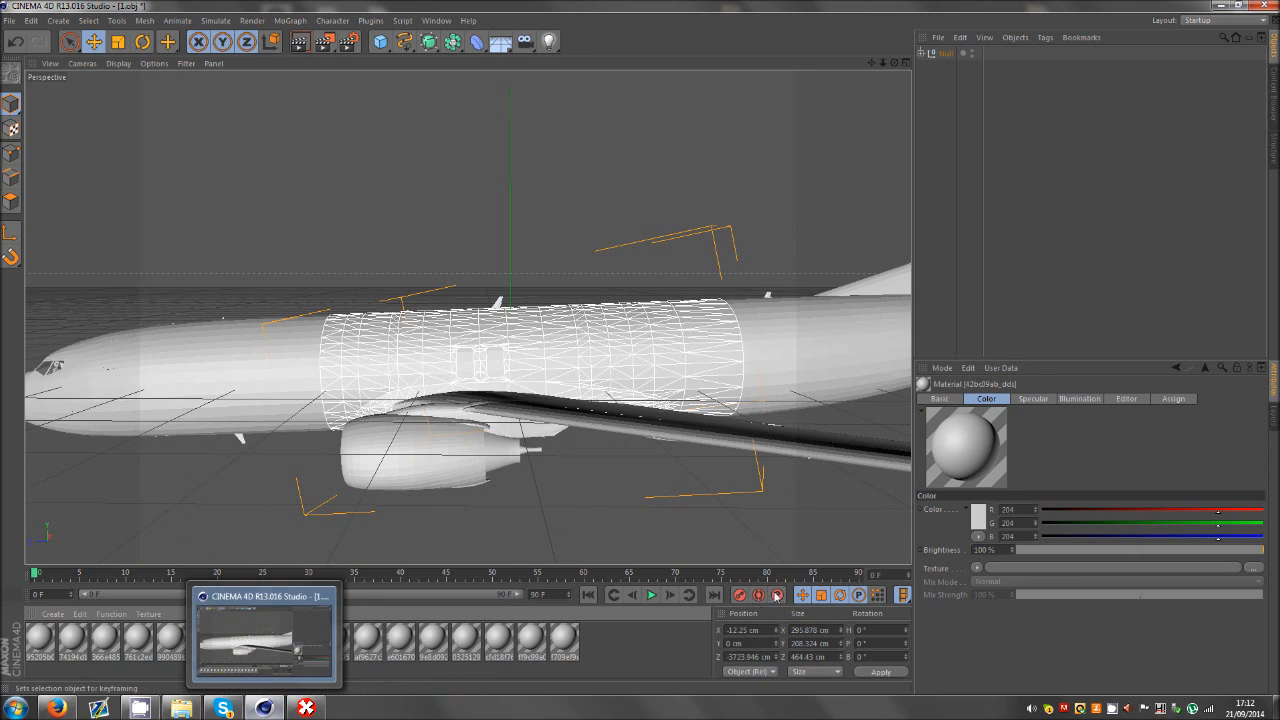
{"action": "left_click", "coordinate": [658, 650]}
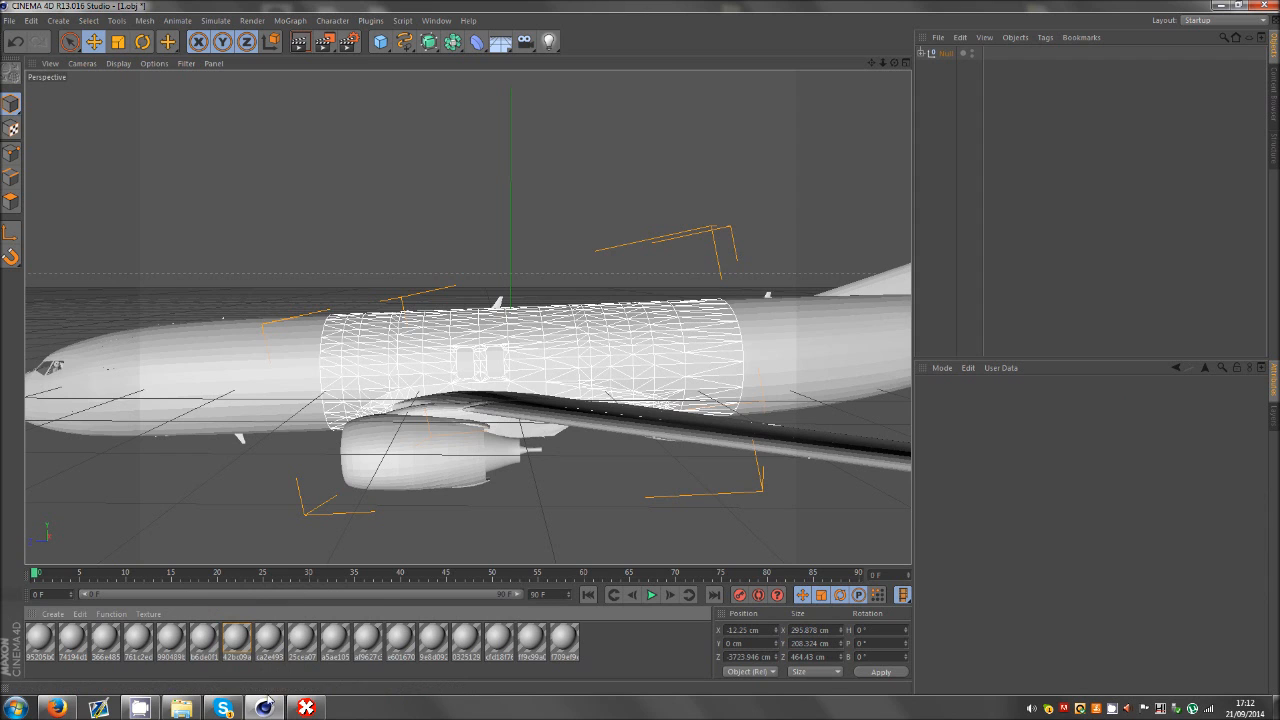
{"action": "scroll", "coordinate": [247, 314], "scroll_direction": "down", "scroll_amount": 2}
{"action": "scroll", "coordinate": [247, 314], "scroll_direction": "down", "scroll_amount": 2}
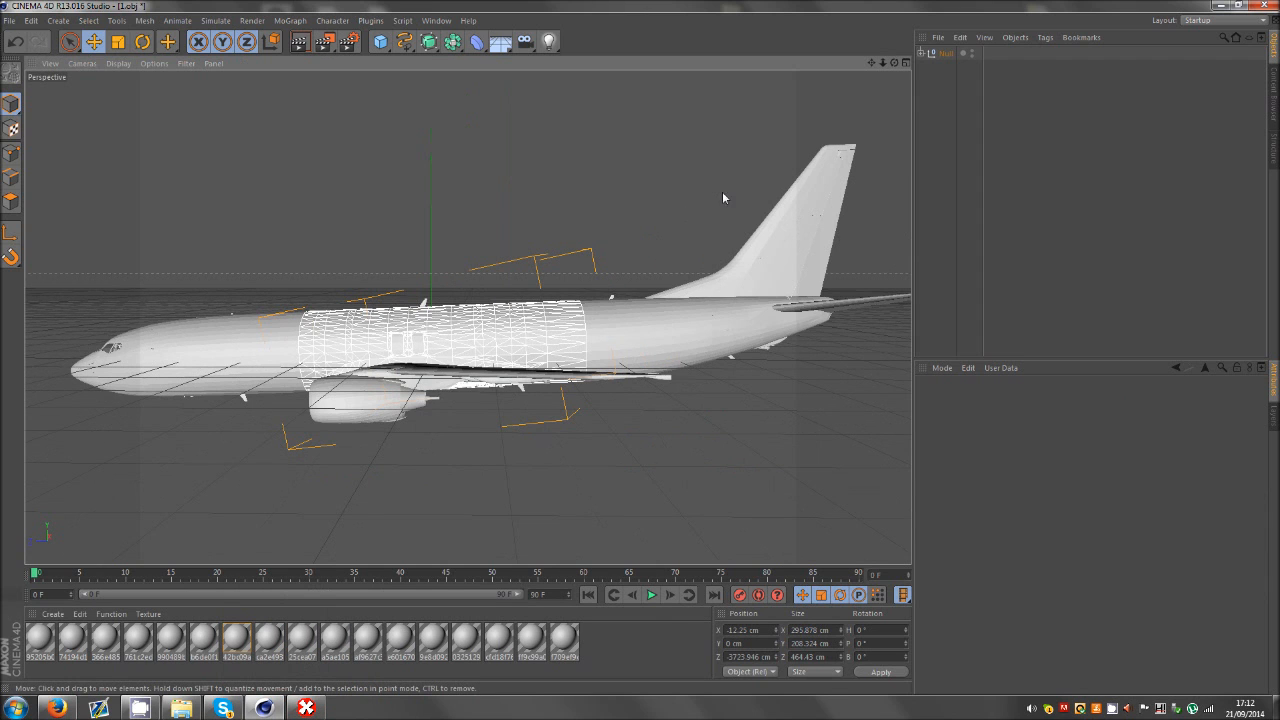
{"action": "scroll", "coordinate": [211, 416], "scroll_direction": "up", "scroll_amount": 2}
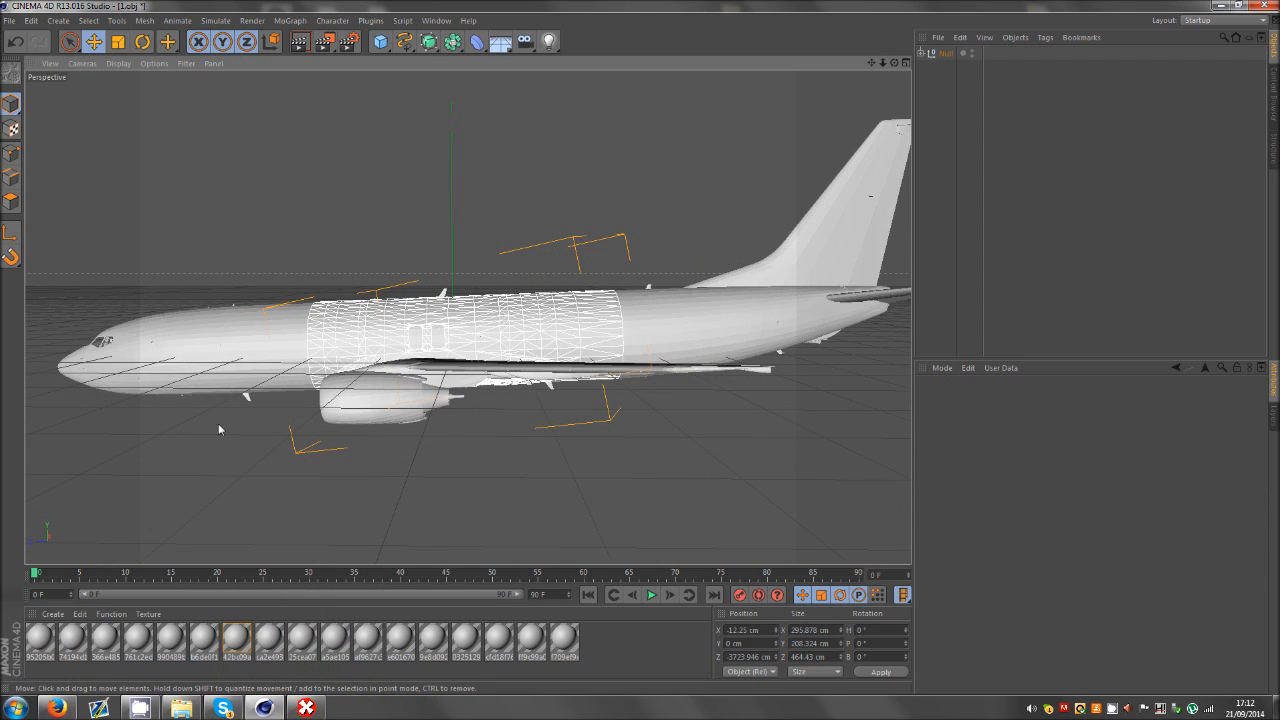
Open the 42bc09ab_dds material for editing, search the C:\2 texture folder for 42b and open 42bc09ab.dds in The Compressonator.
{"action": "double_click", "coordinate": [246, 642]}
{"action": "left_click", "coordinate": [175, 711]}
{"action": "left_click", "coordinate": [1020, 137]}
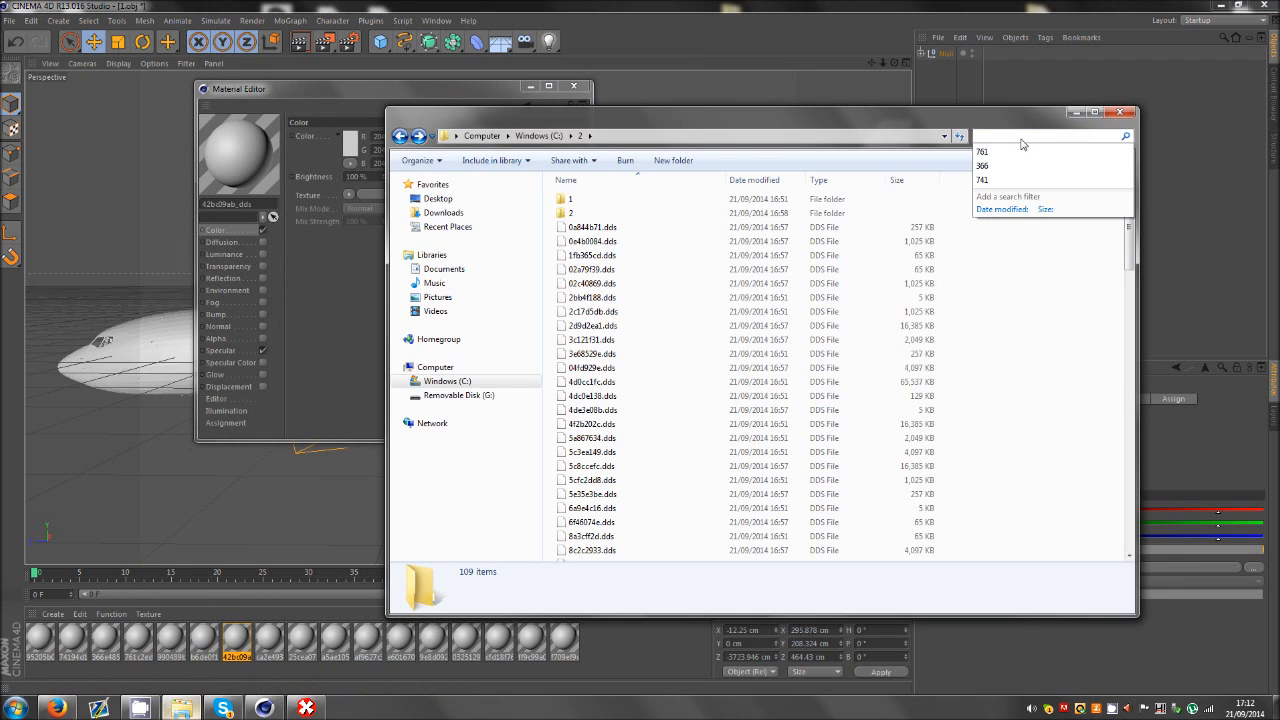
{"action": "type", "text": "4sb"}
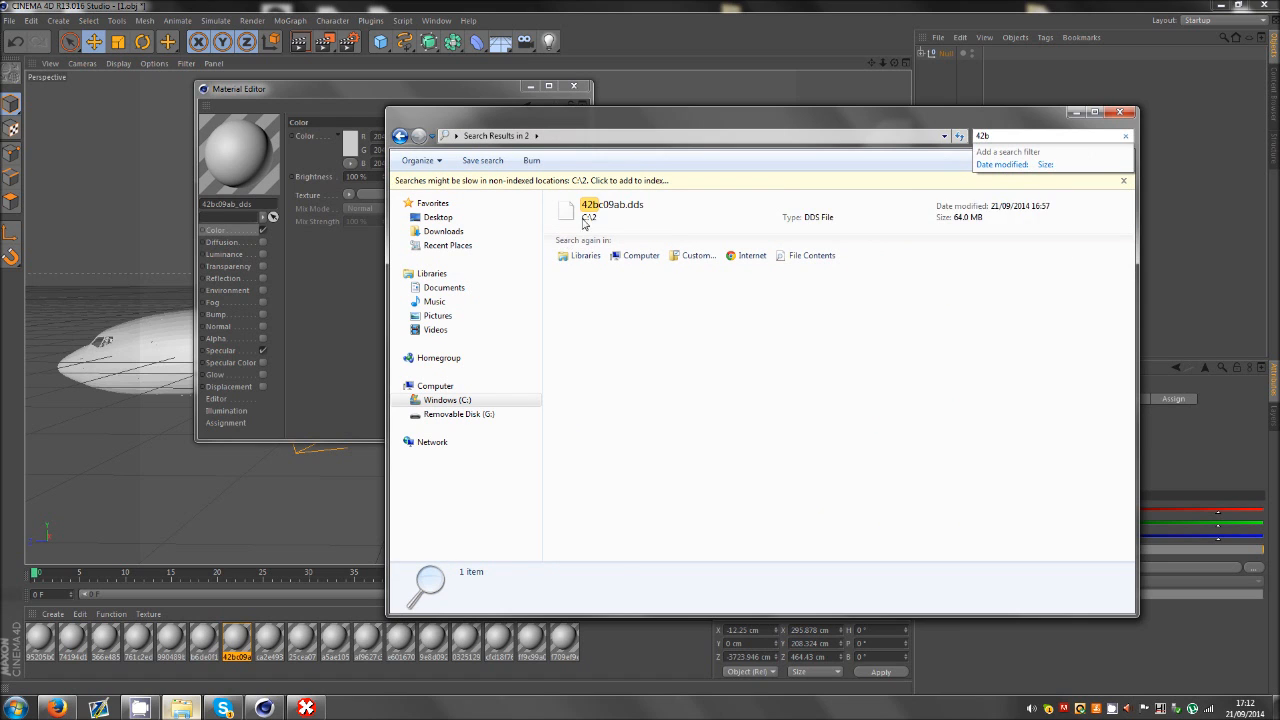
{"action": "left_click", "coordinate": [600, 215]}
{"action": "double_click", "coordinate": [598, 222]}
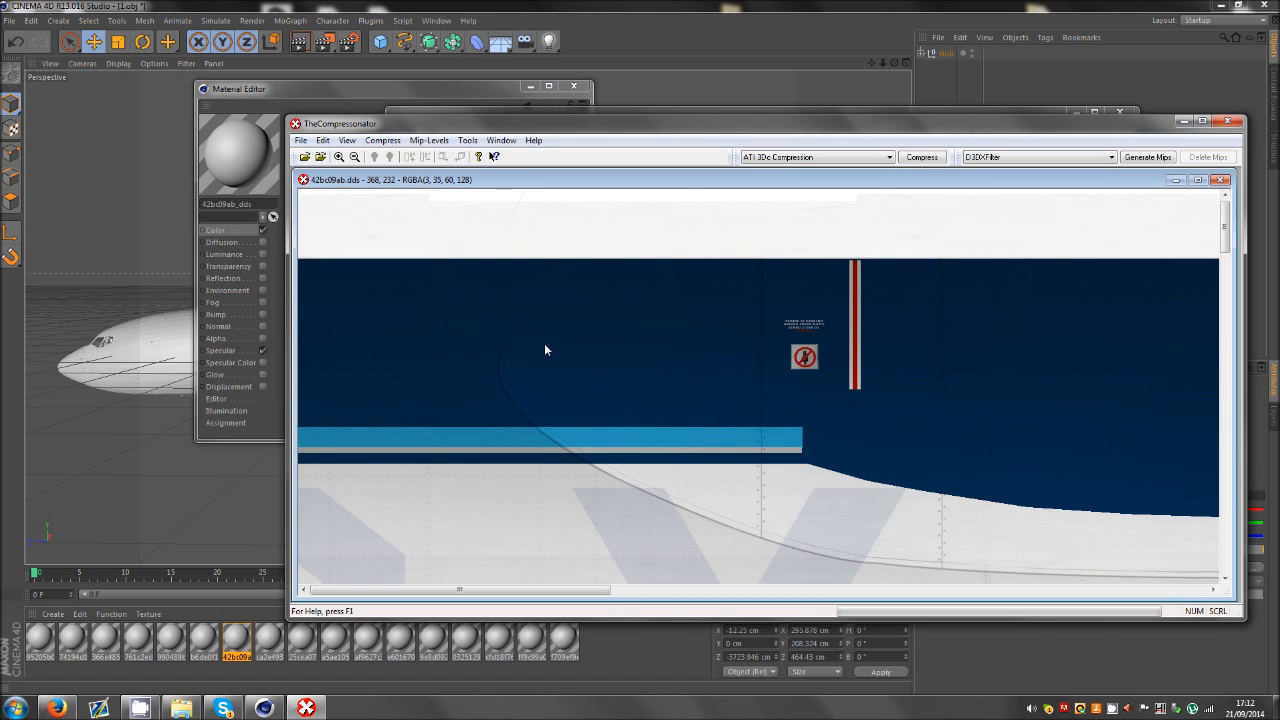
Save the original texture as 42bc09ab.BMP on the Desktop, close its image and minimize The Compressonator.
{"action": "key", "text": "ctrl+s"}
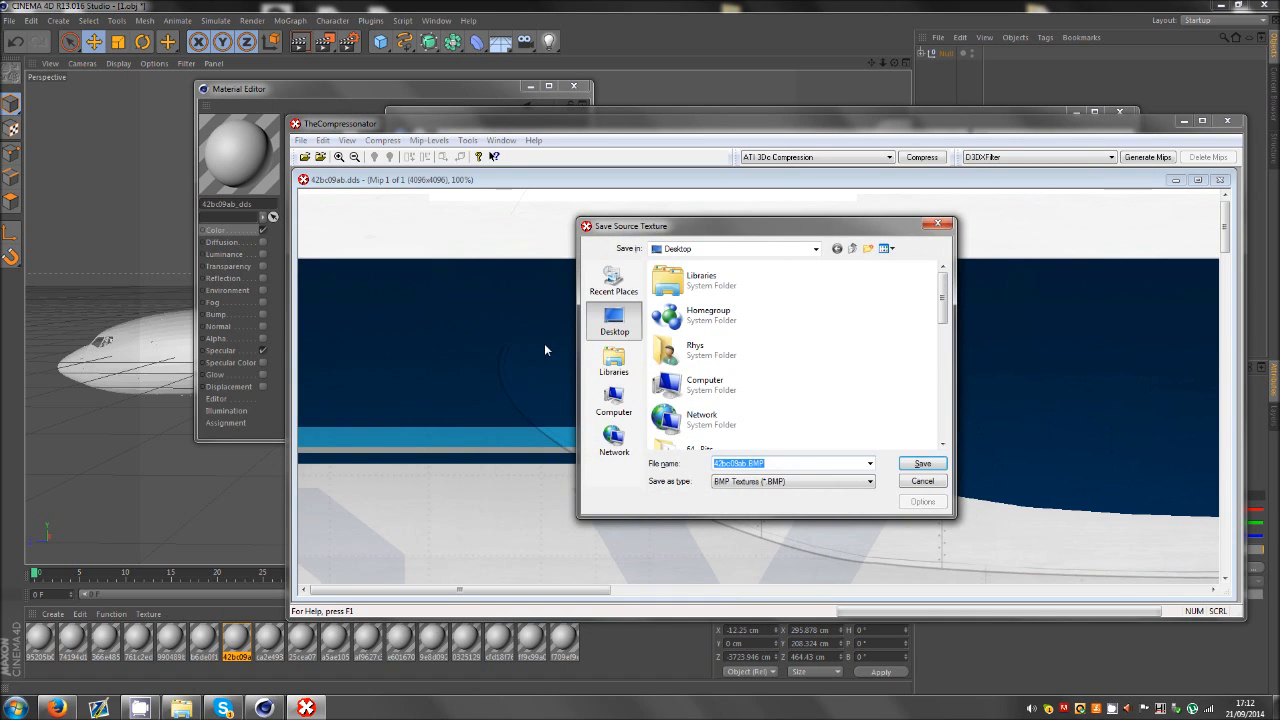
{"action": "left_click", "coordinate": [938, 224]}
{"action": "left_click", "coordinate": [300, 140]}
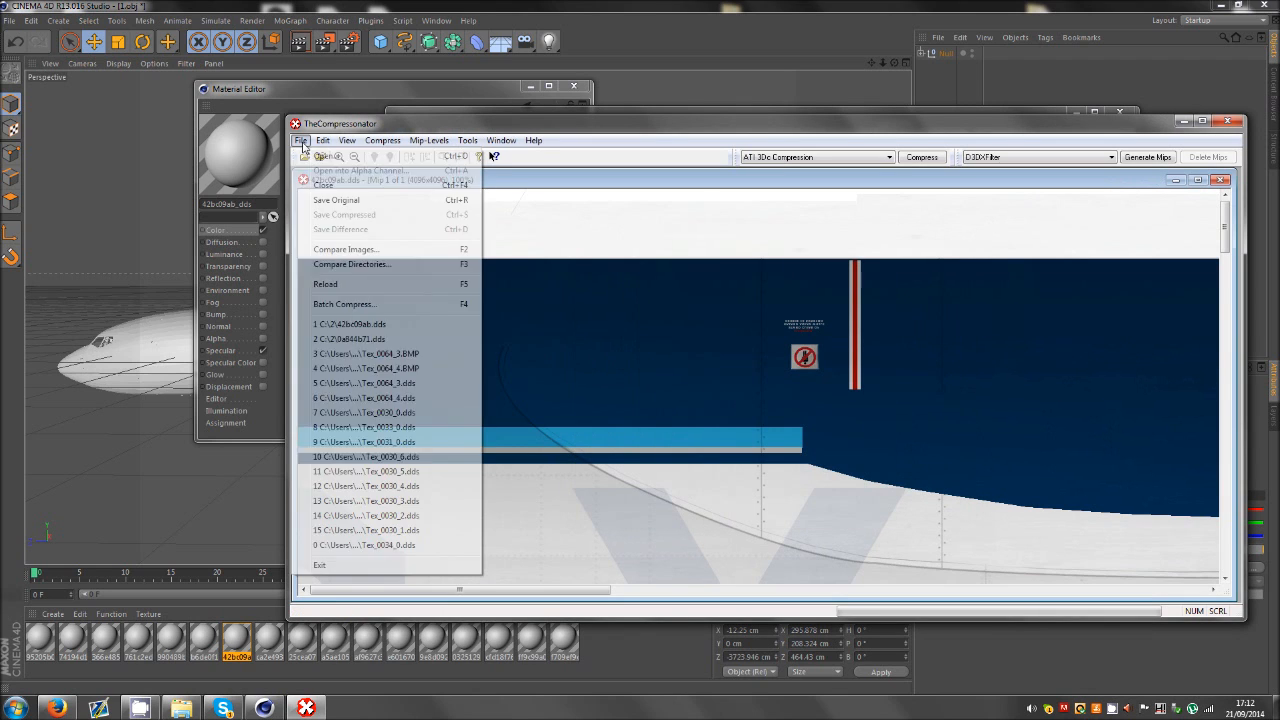
{"action": "left_click", "coordinate": [340, 200]}
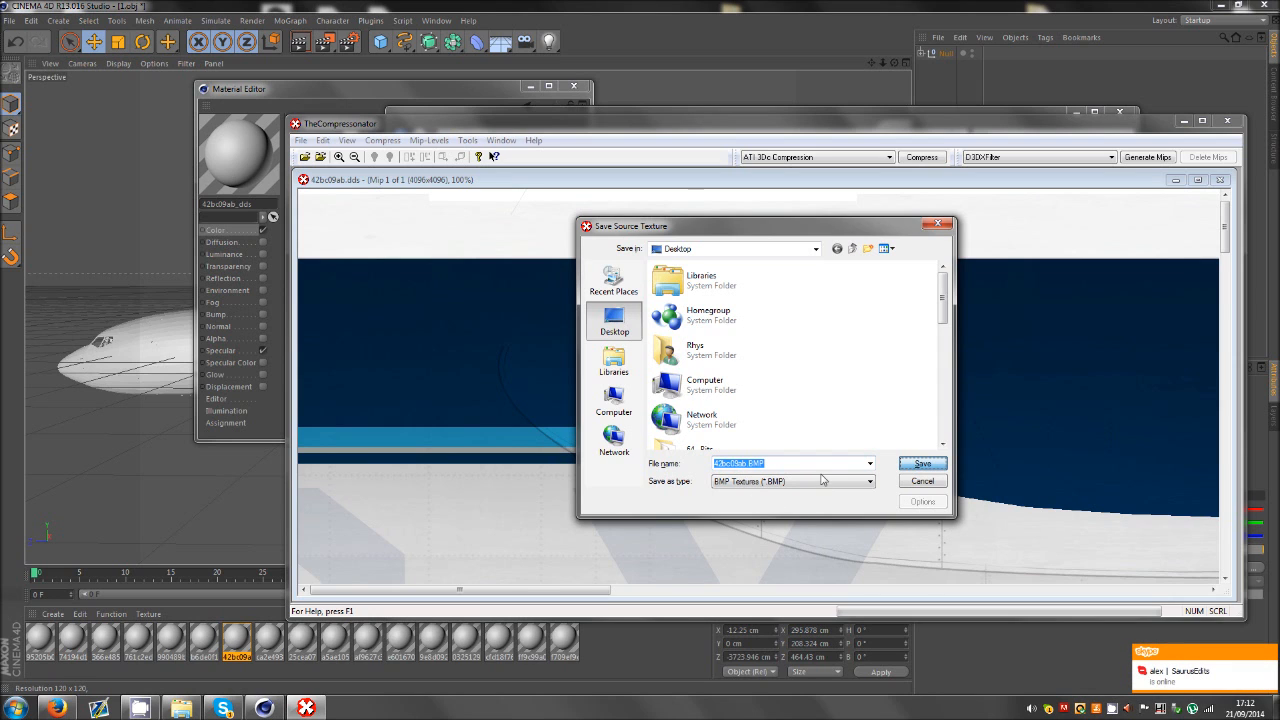
{"action": "key", "text": "Return"}
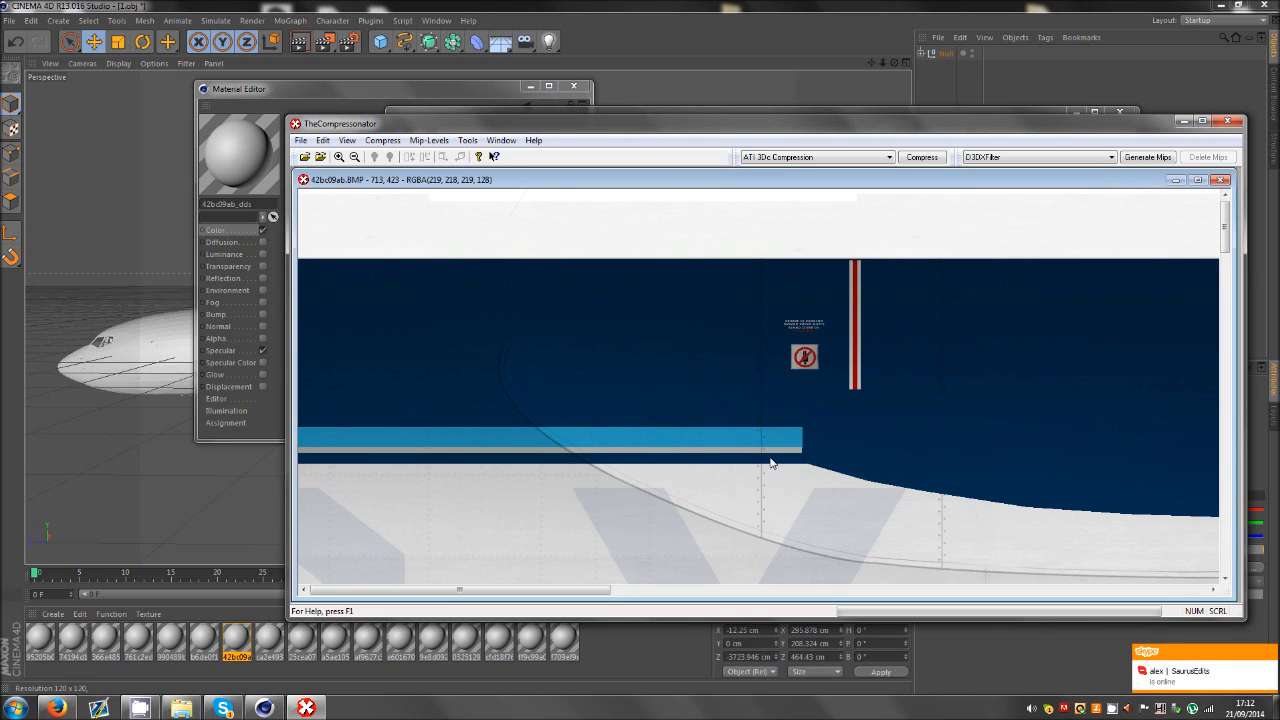
{"action": "left_click", "coordinate": [1220, 181]}
{"action": "left_click", "coordinate": [1183, 121]}
Load 42bc09ab.BMP from the Desktop as the color texture of the 42bc09ab_dds material and turn off its specular channel.
{"action": "left_click", "coordinate": [408, 97]}
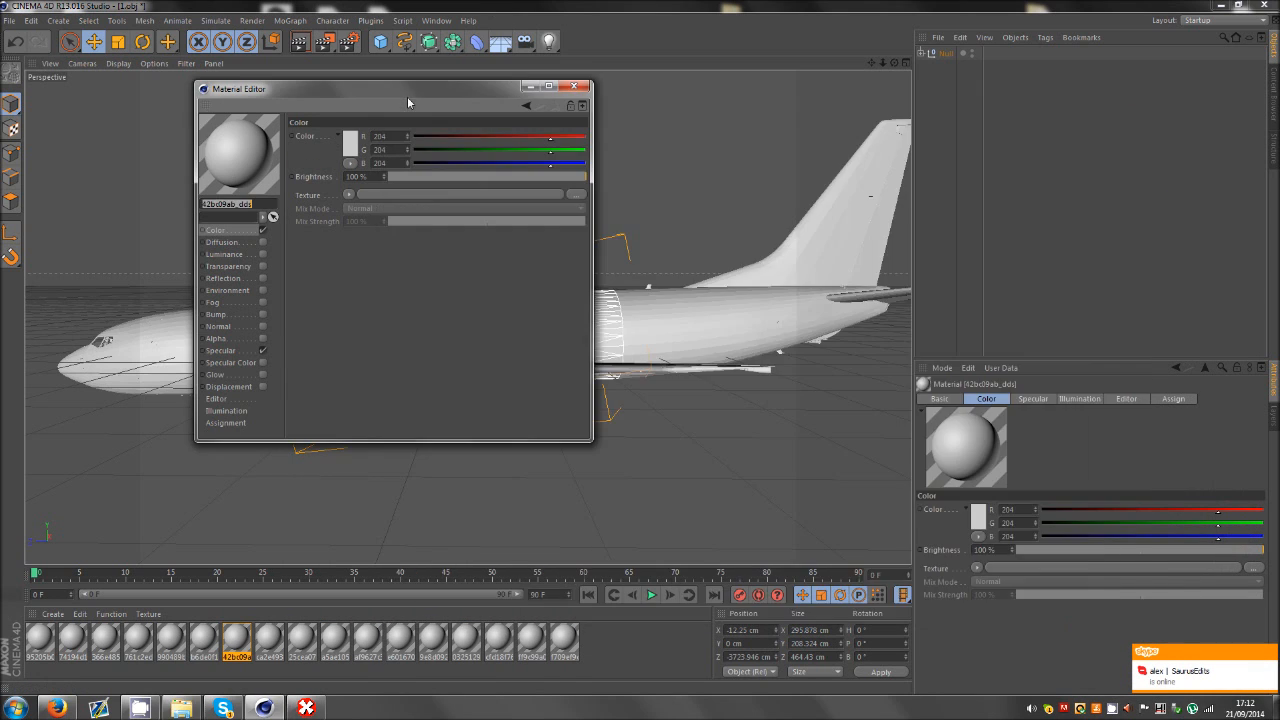
{"action": "left_click", "coordinate": [540, 190]}
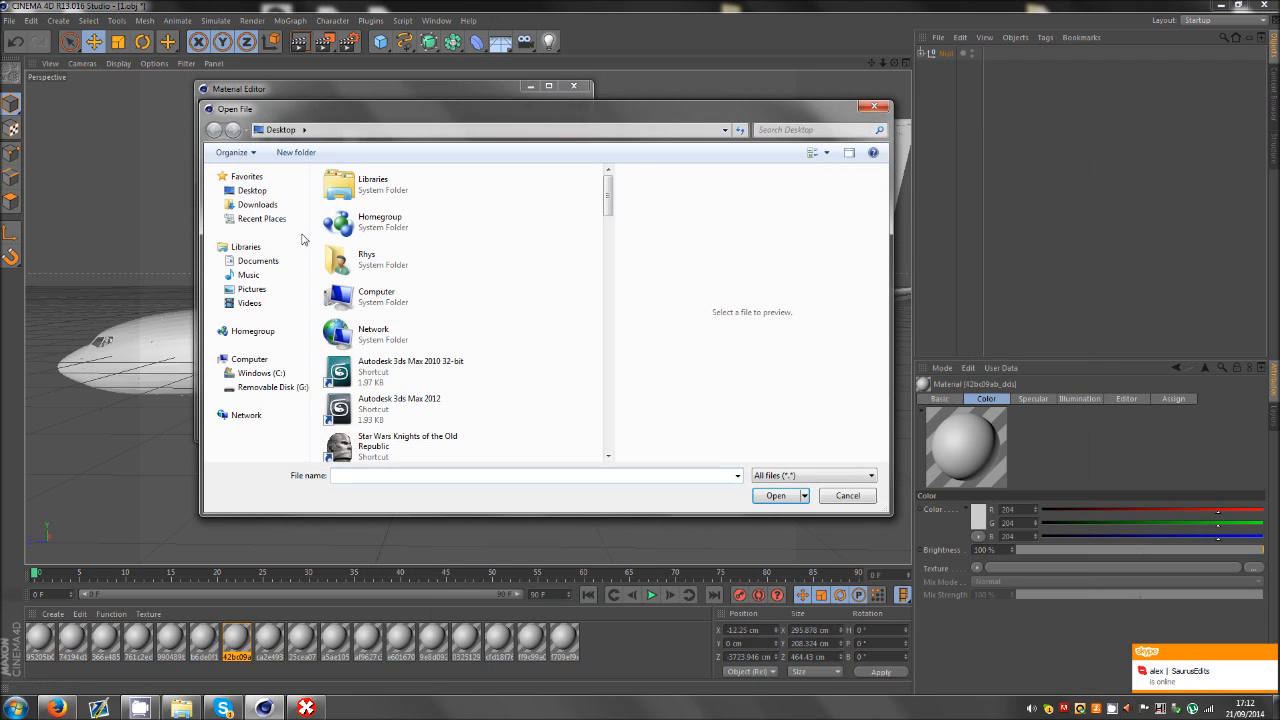
{"action": "left_click_drag", "start_coordinate": [603, 187], "coordinate": [617, 344]}
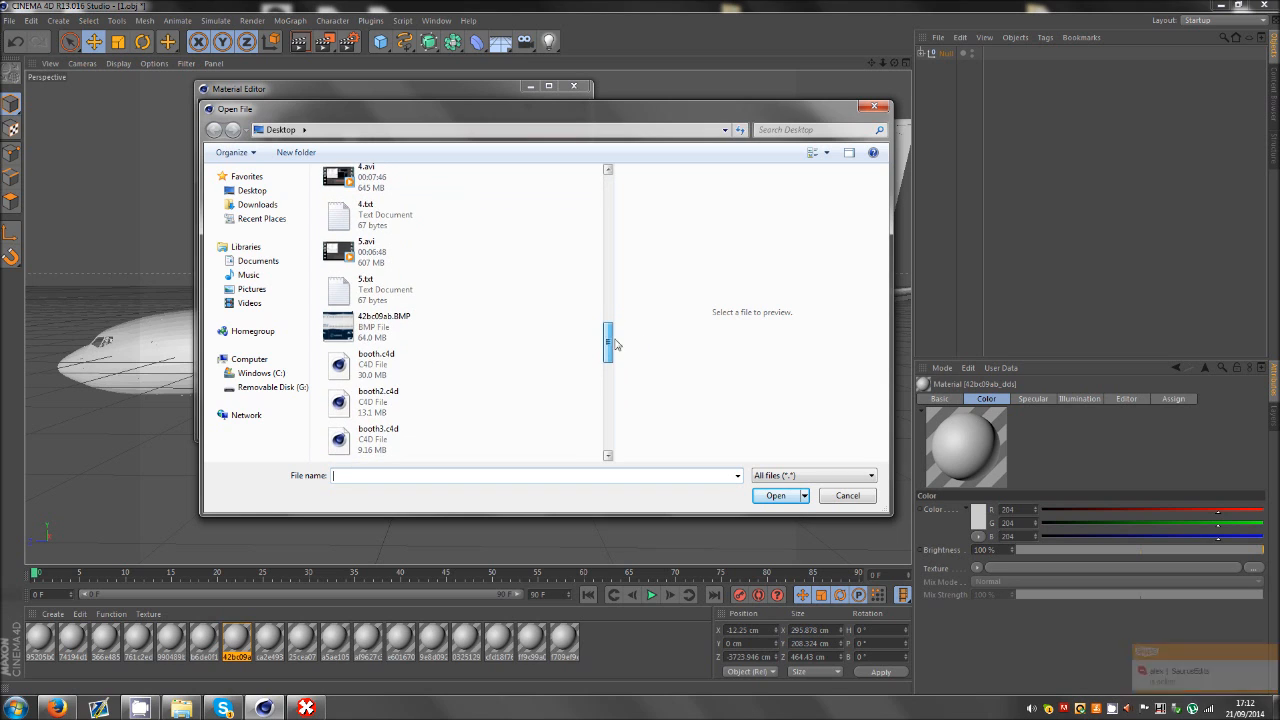
{"action": "left_click", "coordinate": [423, 340]}
{"action": "left_click", "coordinate": [770, 495]}
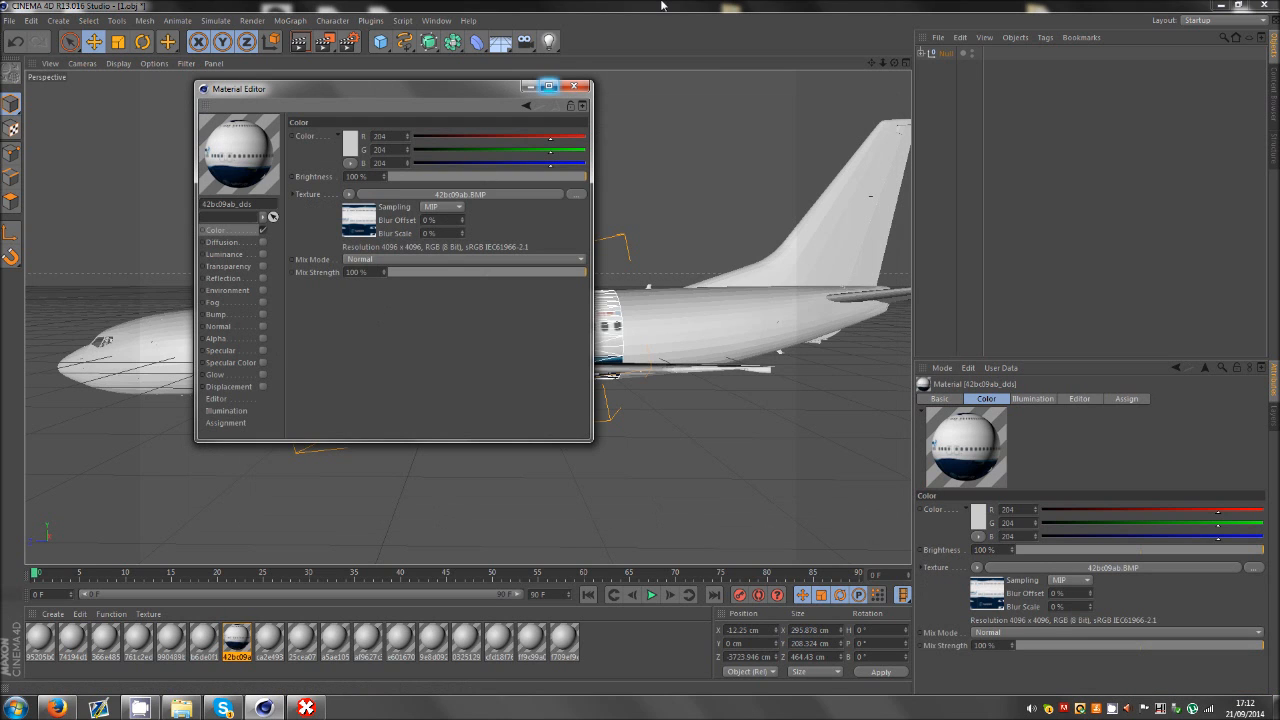
Close the material editor and select the front fuselage section to identify the material assigned to it.
{"action": "left_click", "coordinate": [574, 86]}
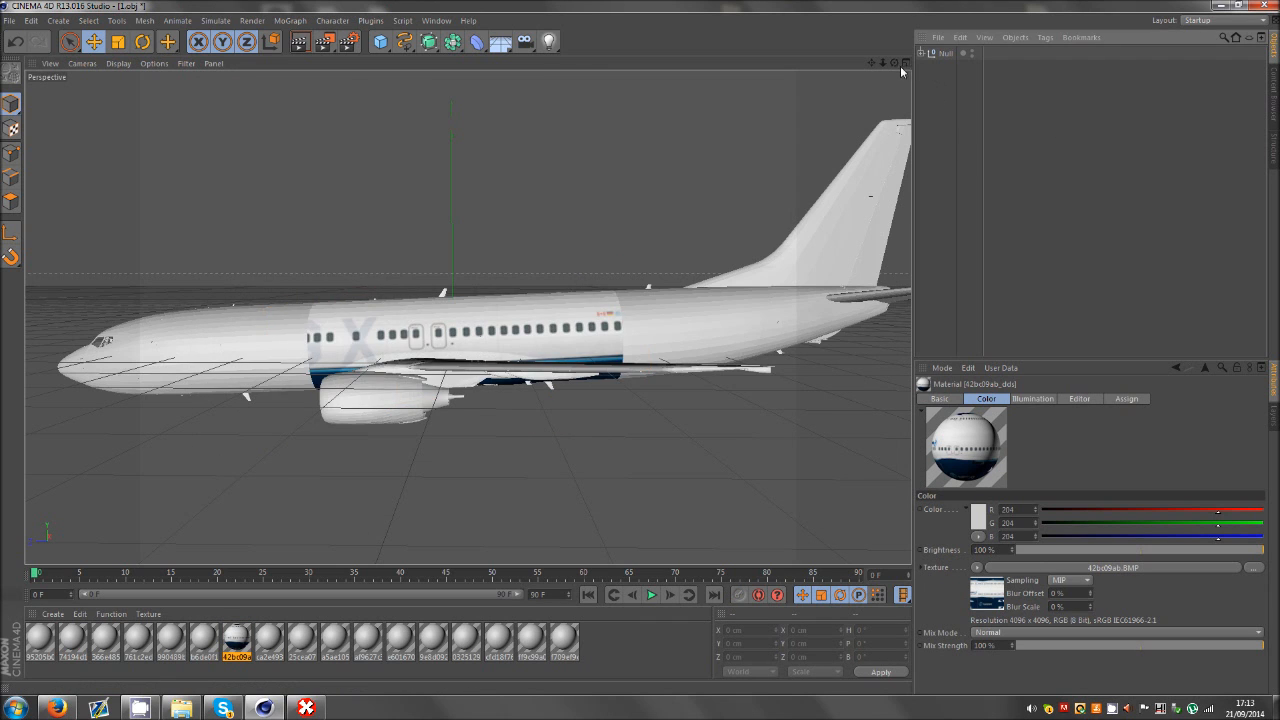
{"action": "left_click_drag", "start_coordinate": [895, 63], "coordinate": [634, 304]}
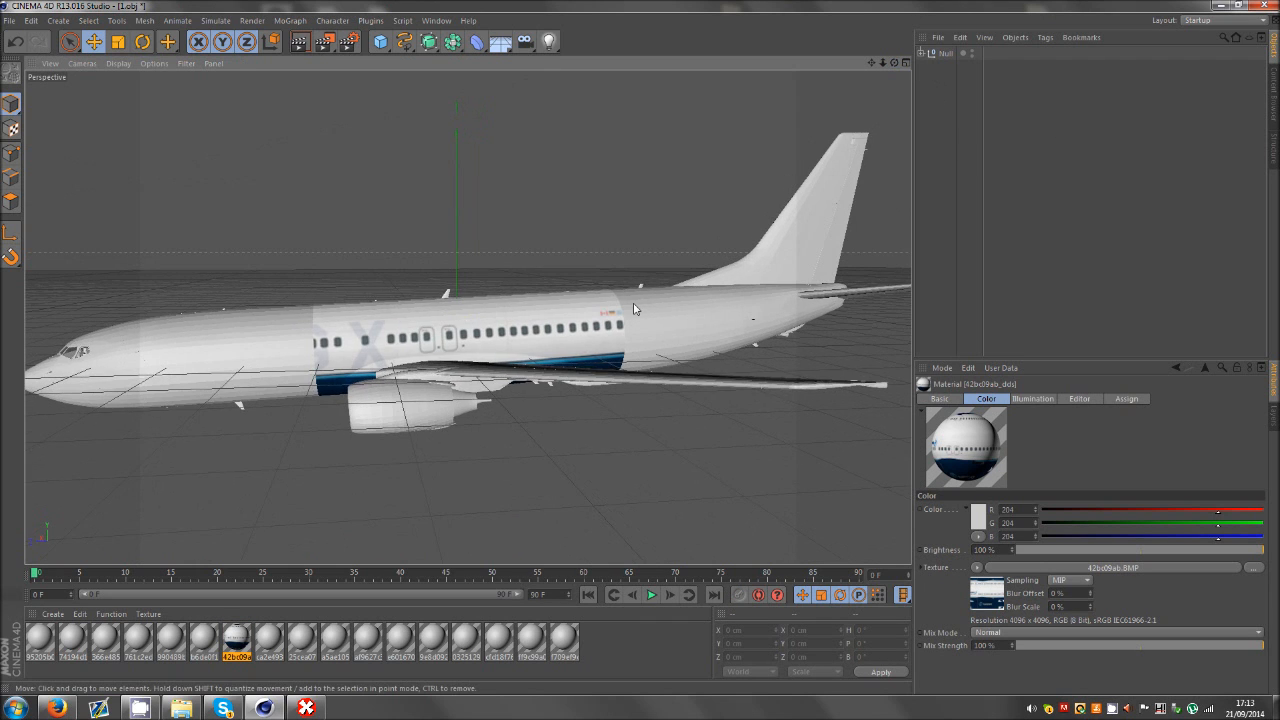
{"action": "scroll", "coordinate": [550, 318], "scroll_direction": "down", "scroll_amount": 2}
{"action": "scroll", "coordinate": [292, 325], "scroll_direction": "up", "scroll_amount": 3}
{"action": "left_click", "coordinate": [290, 338]}
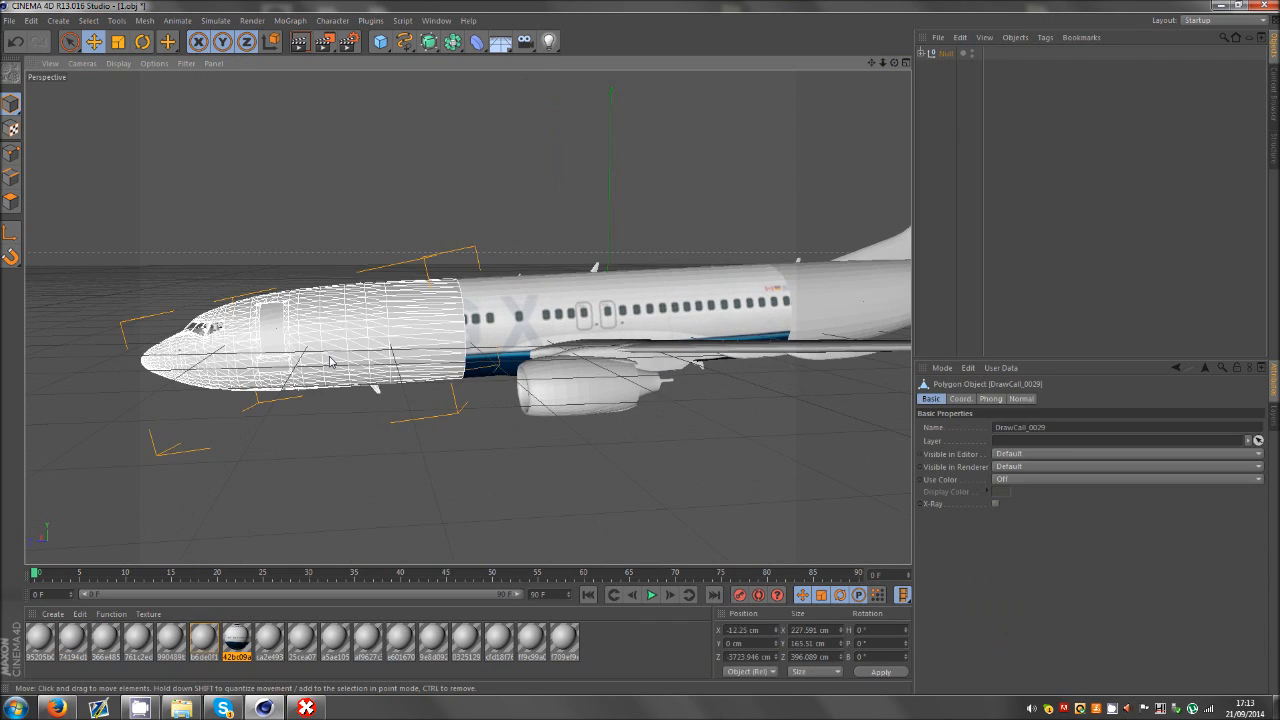
Open the b6de0f1a_dds material for editing, search the C:\2 texture folder for b6d and open b6de0f1a.dds in The Compressonator.
{"action": "double_click", "coordinate": [203, 640]}
{"action": "left_click", "coordinate": [181, 708]}
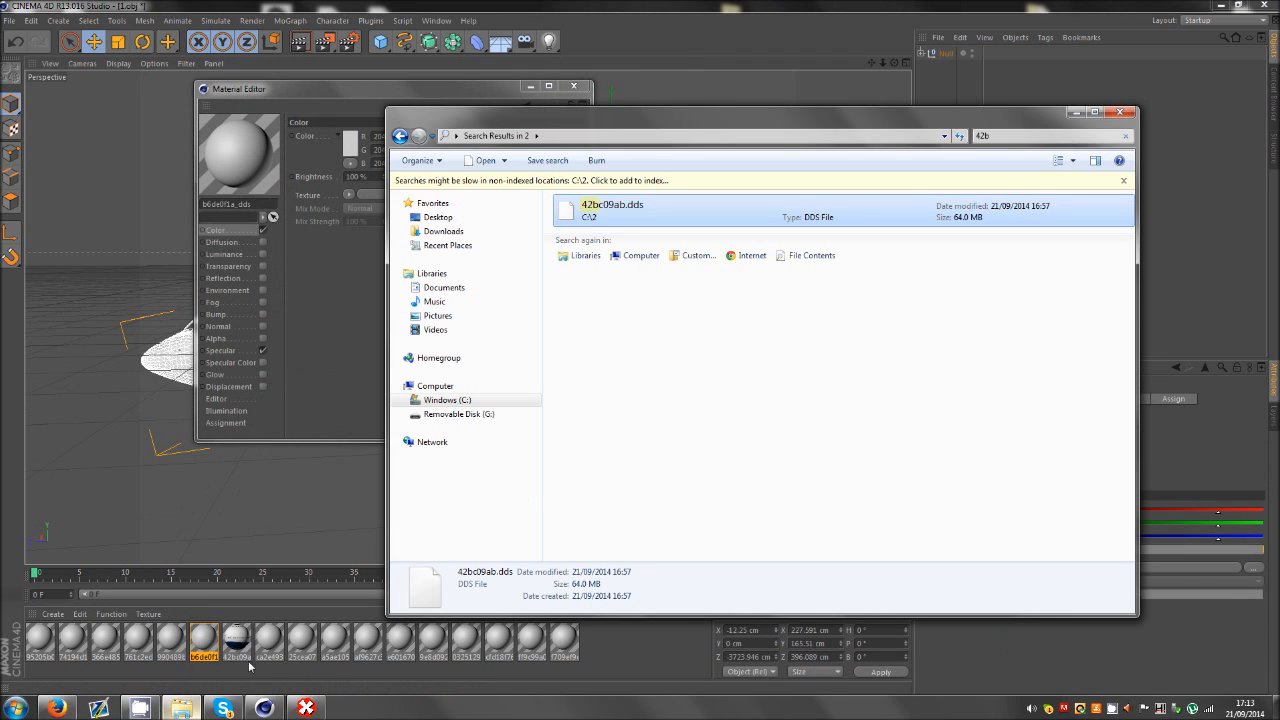
{"action": "left_click", "coordinate": [1003, 143]}
{"action": "type", "text": "b"}
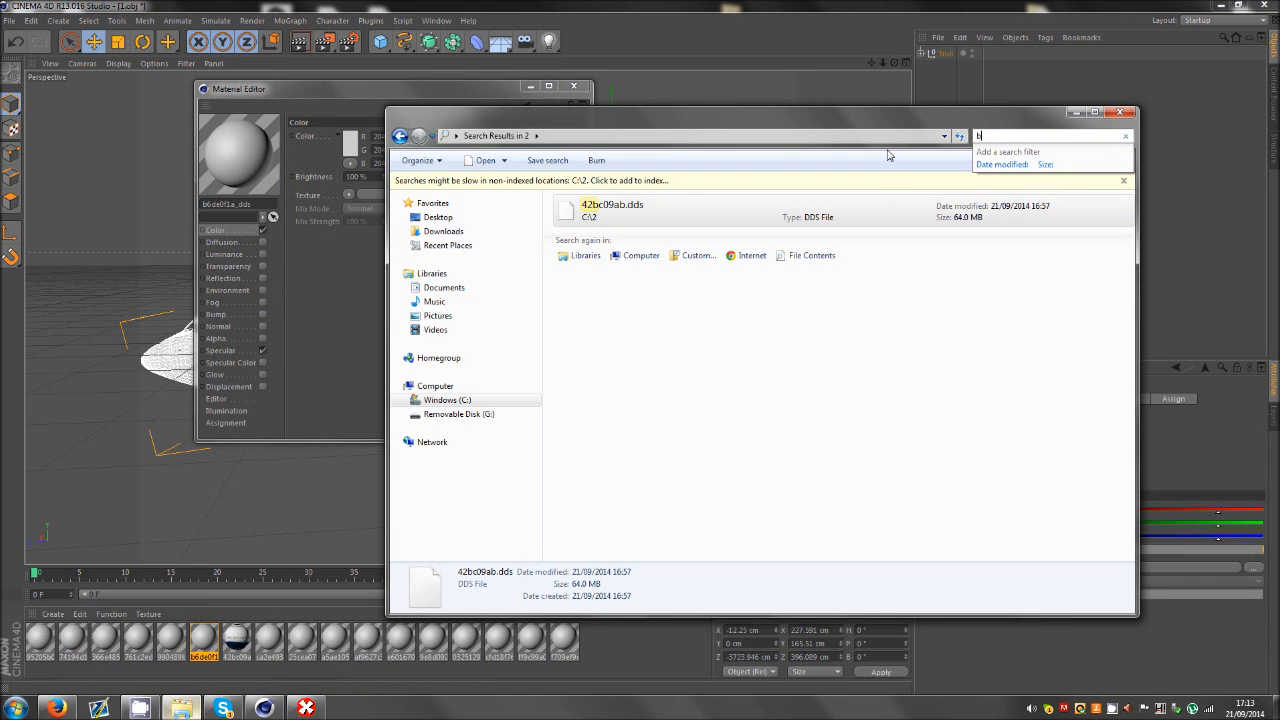
{"action": "type", "text": "6d"}
{"action": "left_click", "coordinate": [600, 216]}
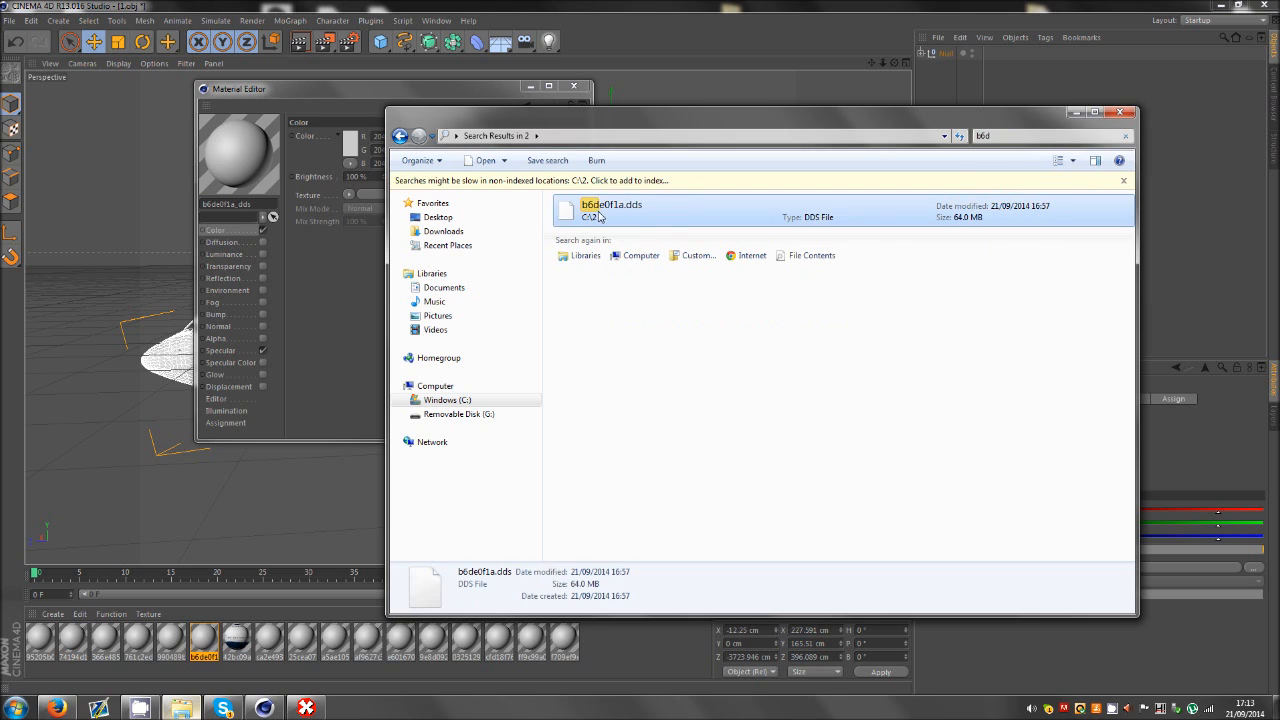
{"action": "double_click", "coordinate": [600, 216]}
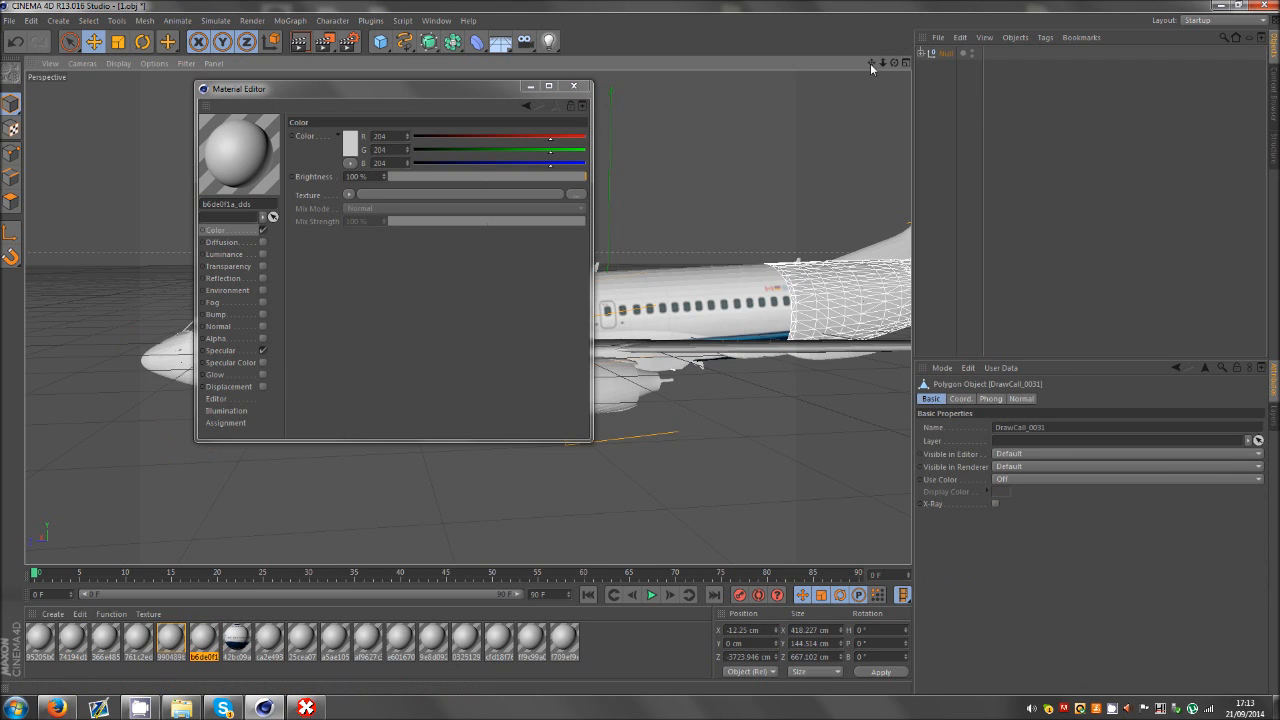
Edit the rear fuselage's 990489ba_dds material, search C:\2 for 990, open 990489ba.dds in The Compressonator and return to CINEMA 4D.
{"action": "left_click_drag", "start_coordinate": [871, 62], "coordinate": [641, 352]}
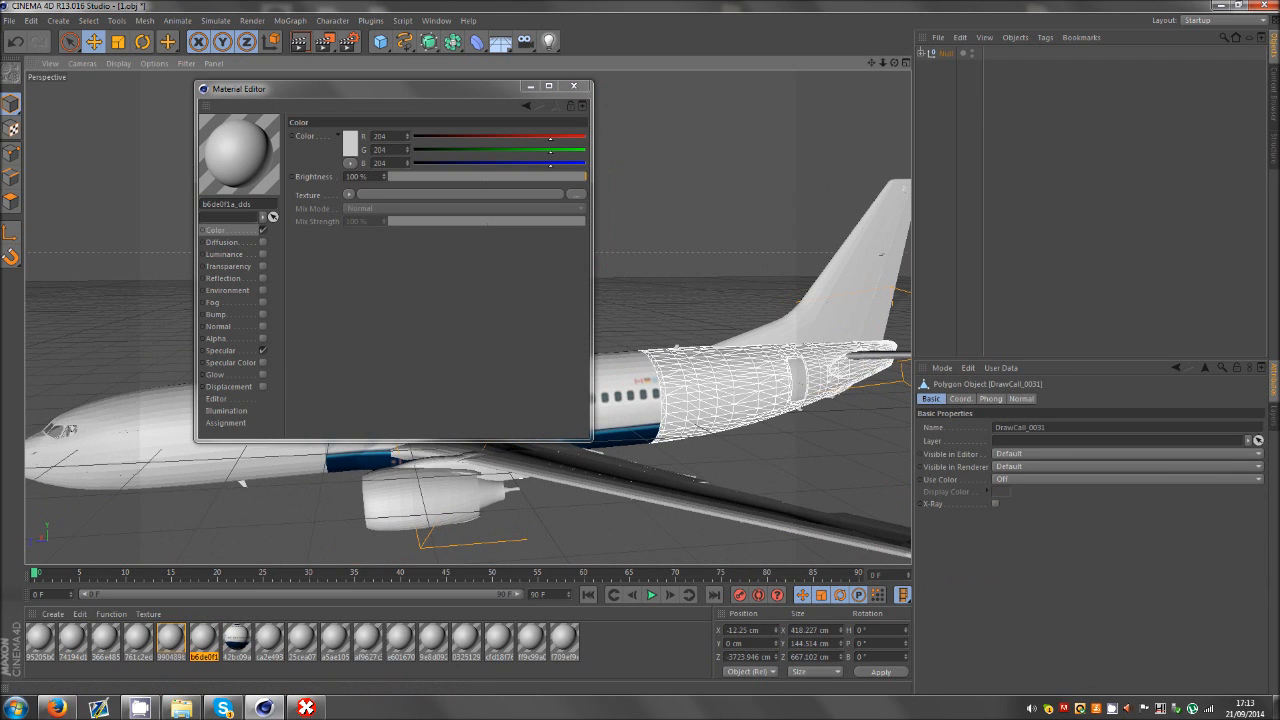
{"action": "left_click", "coordinate": [181, 643]}
{"action": "left_click", "coordinate": [181, 708]}
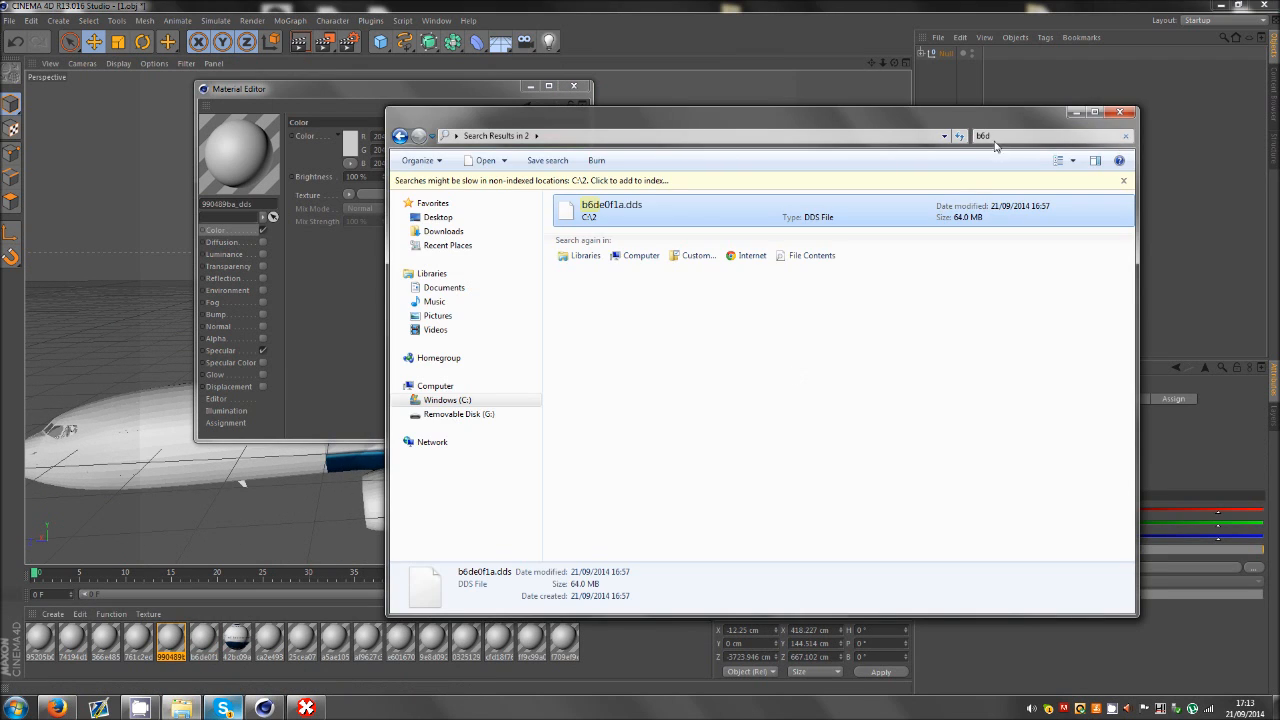
{"action": "type", "text": "990"}
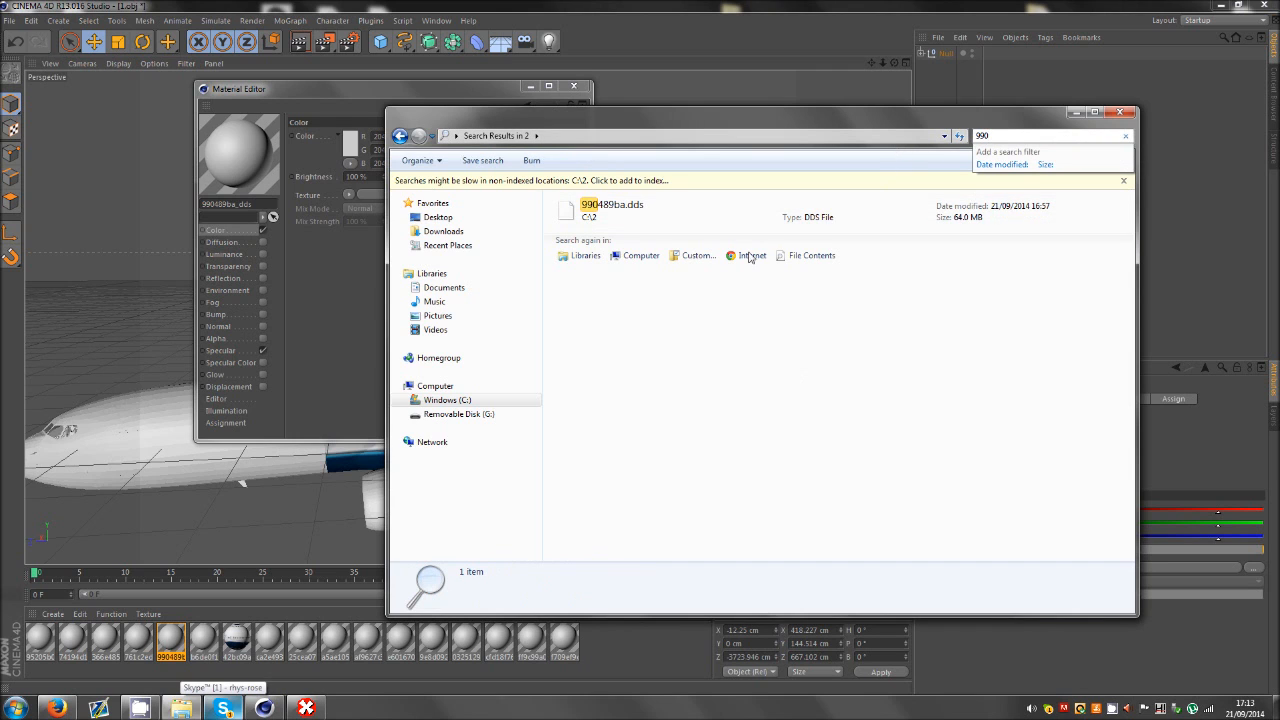
{"action": "left_click", "coordinate": [648, 207]}
{"action": "left_click_drag", "start_coordinate": [603, 216], "coordinate": [597, 343]}
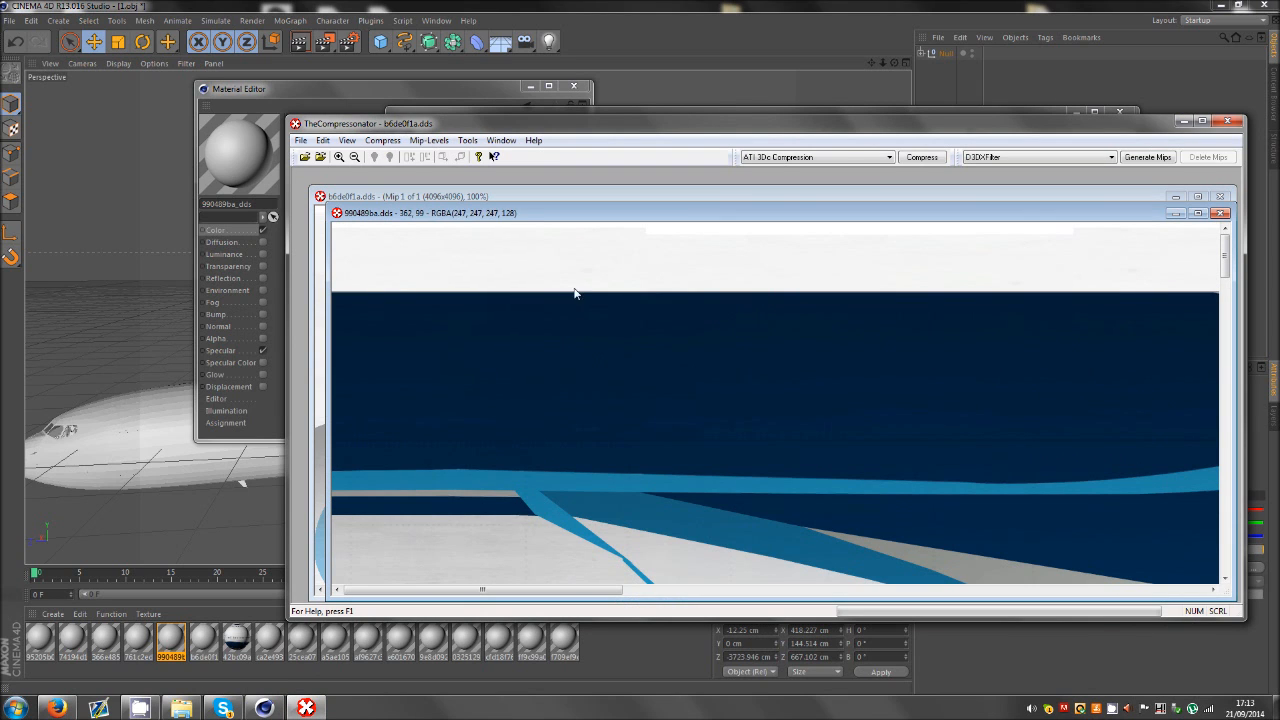
{"action": "left_click", "coordinate": [617, 4]}
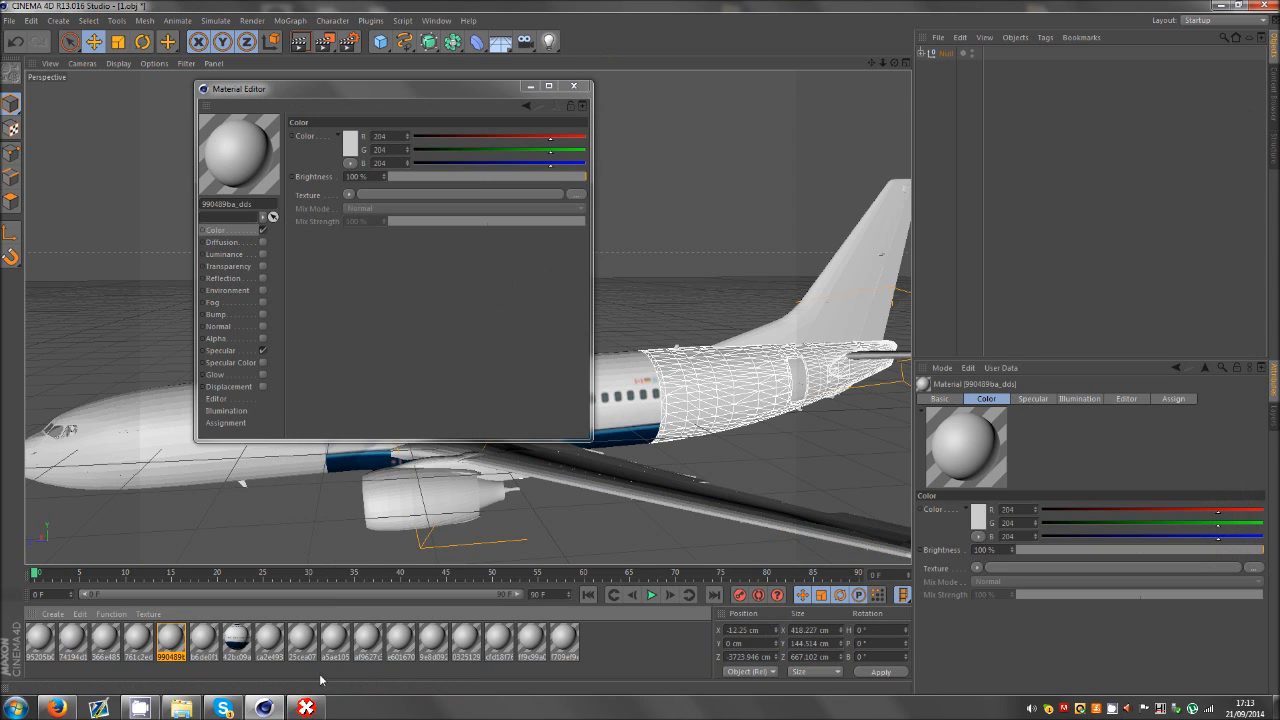
Edit the tail fin's 9e8d092a_dds material, search C:\2 for 9e8, open 9e8d092a.dds in The Compressonator and return to CINEMA 4D.
{"action": "left_click", "coordinate": [856, 283]}
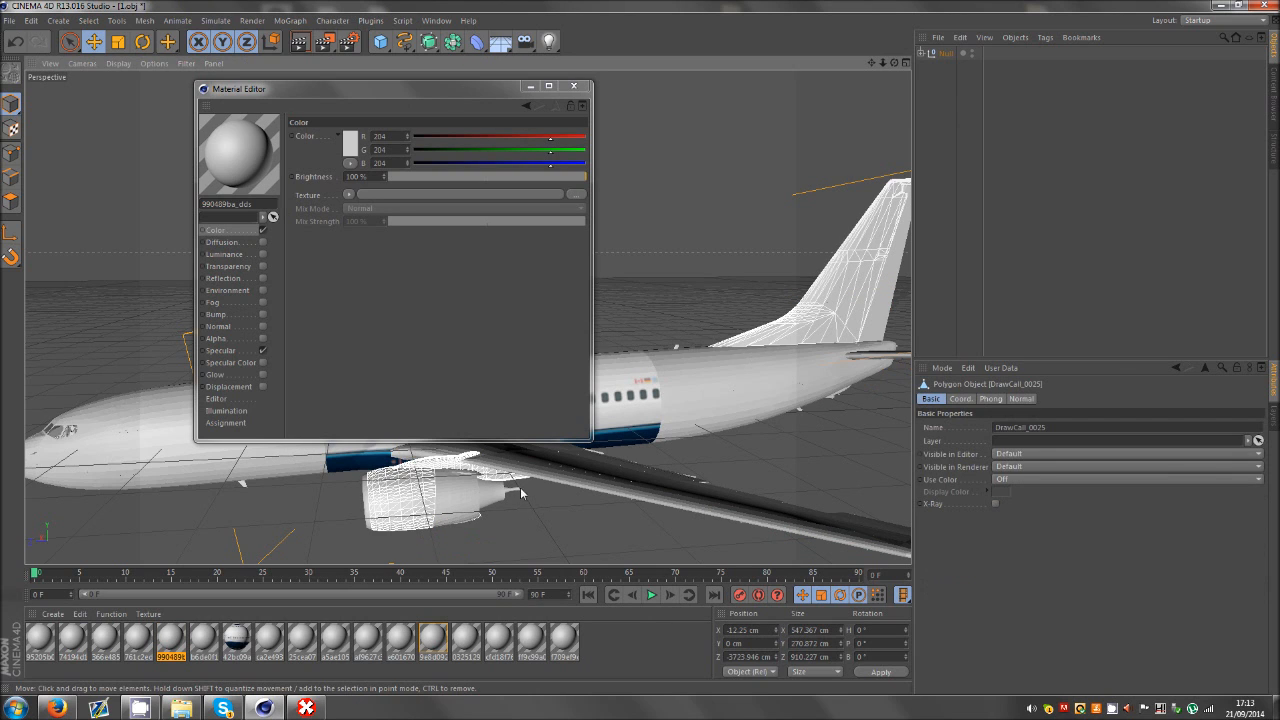
{"action": "left_click", "coordinate": [432, 640]}
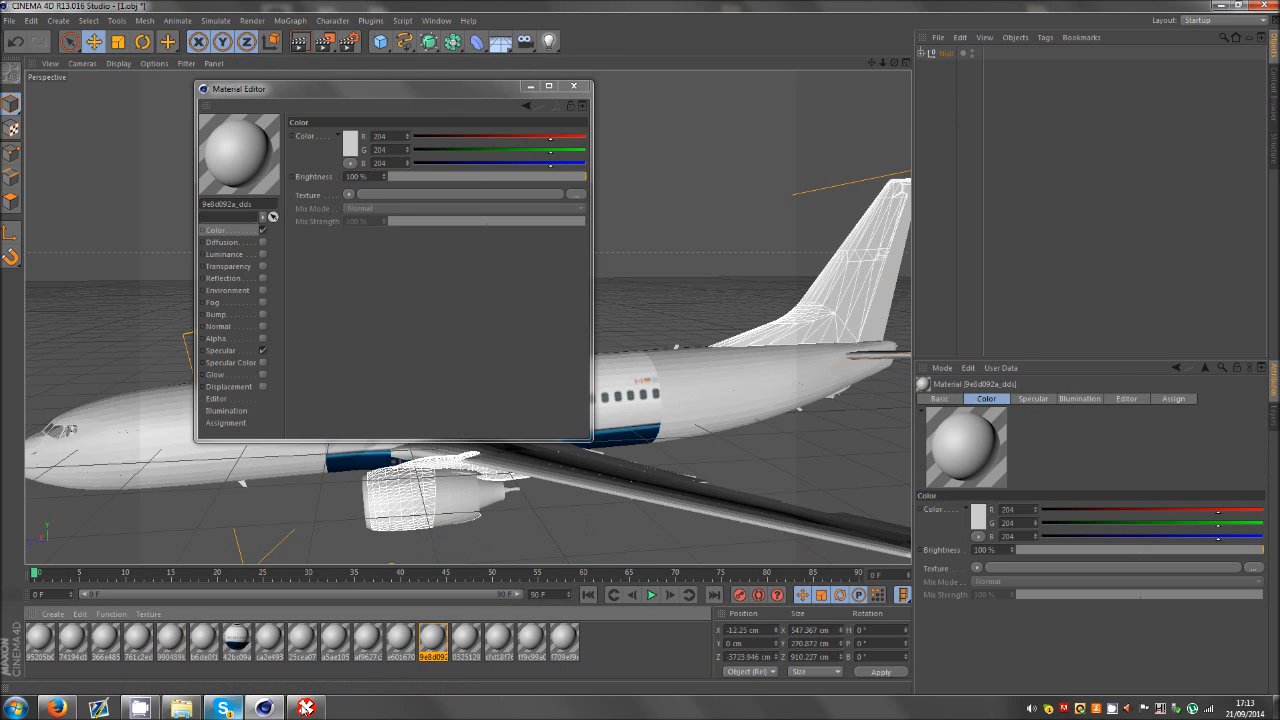
{"action": "left_click", "coordinate": [182, 708]}
{"action": "left_click", "coordinate": [1022, 136]}
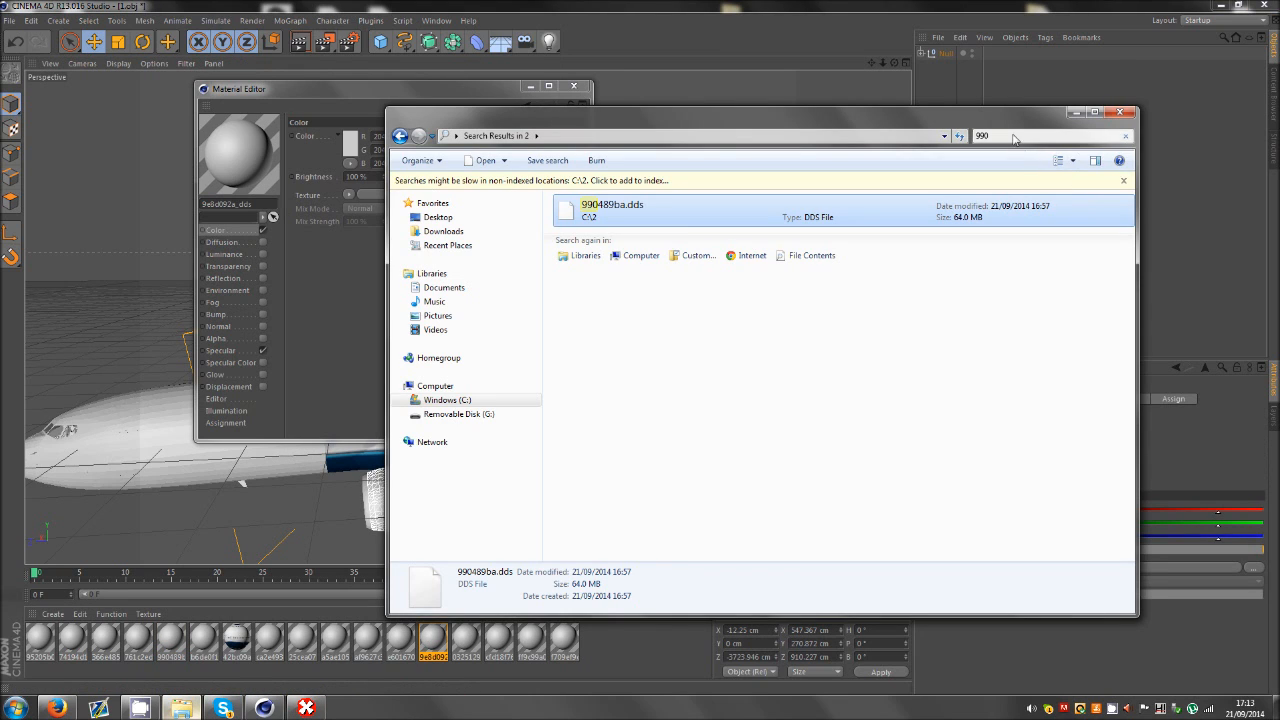
{"action": "type", "text": "98e"}
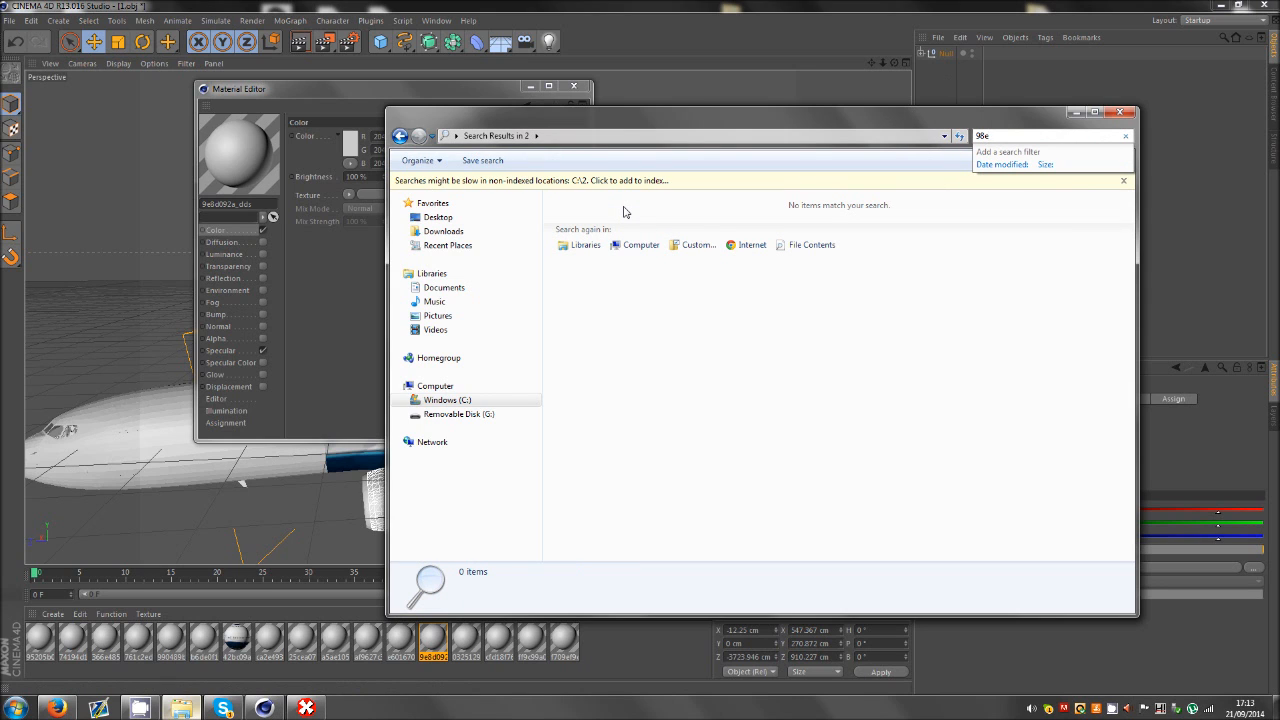
{"action": "type", "text": "88"}
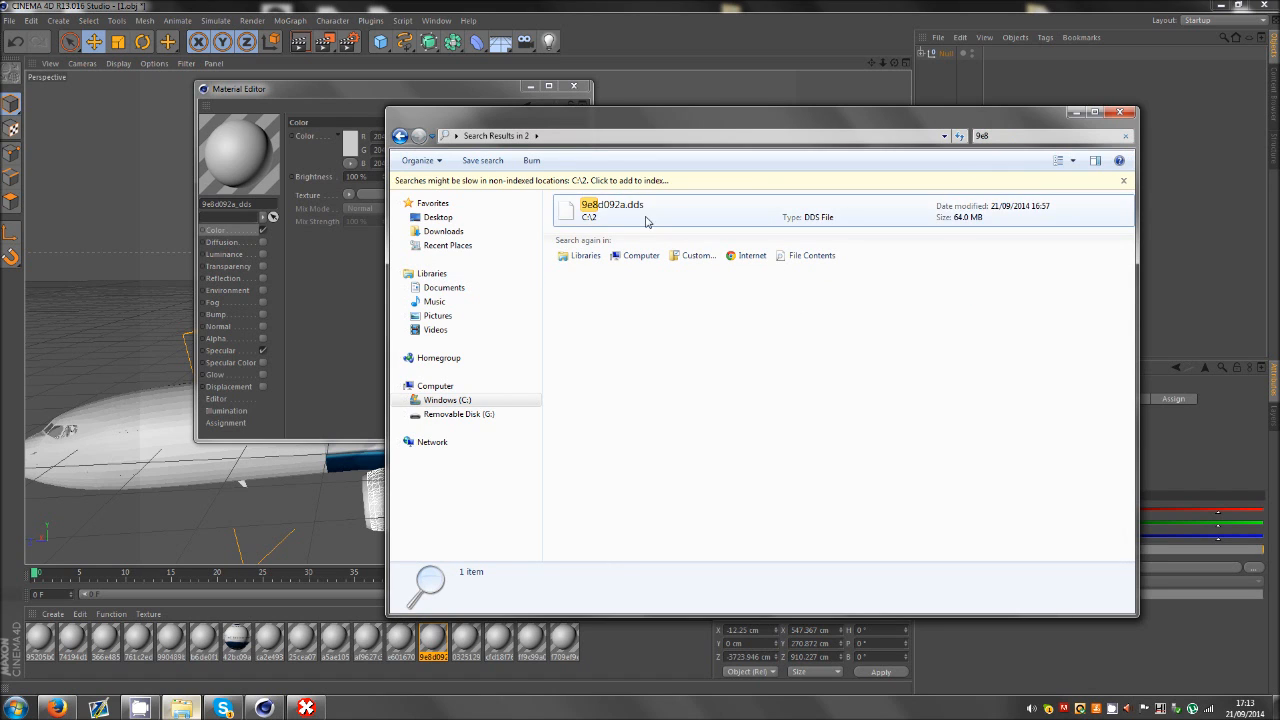
{"action": "left_click_drag", "start_coordinate": [641, 218], "coordinate": [588, 410]}
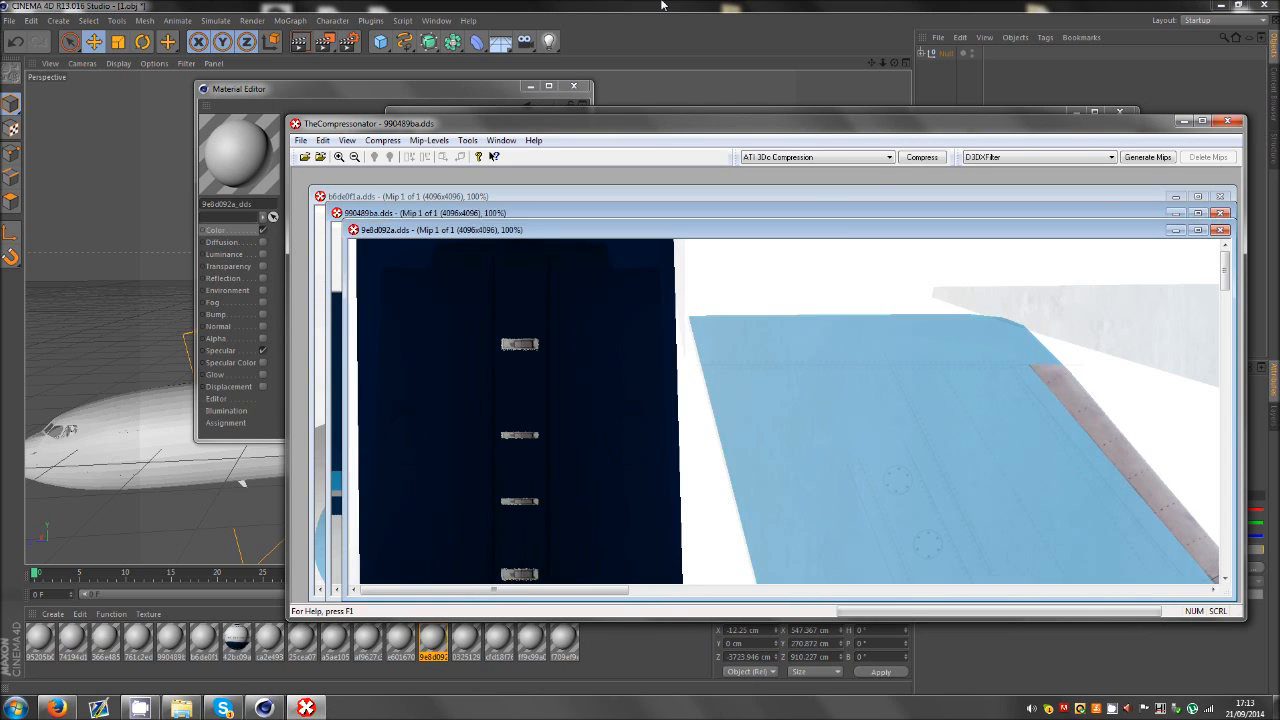
{"action": "left_click", "coordinate": [658, 5]}
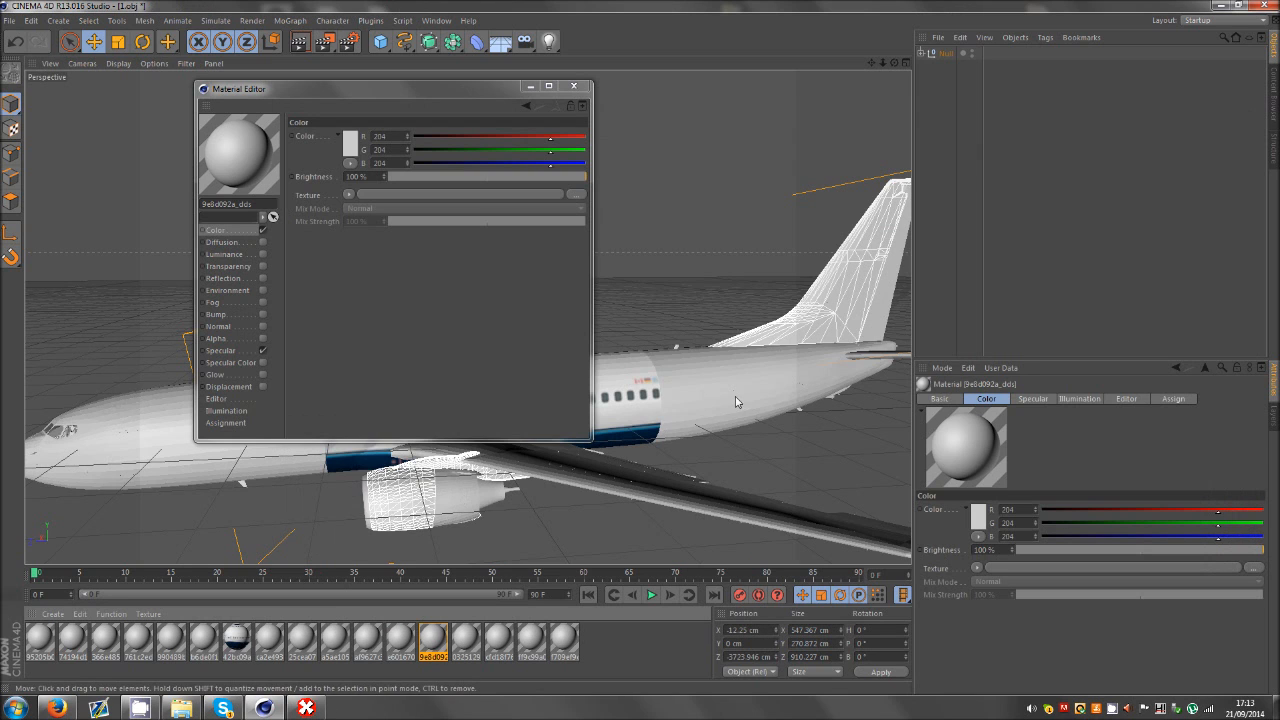
Select the engine cowling to check which material it shares, and clear the selection.
{"action": "left_click", "coordinate": [403, 491]}
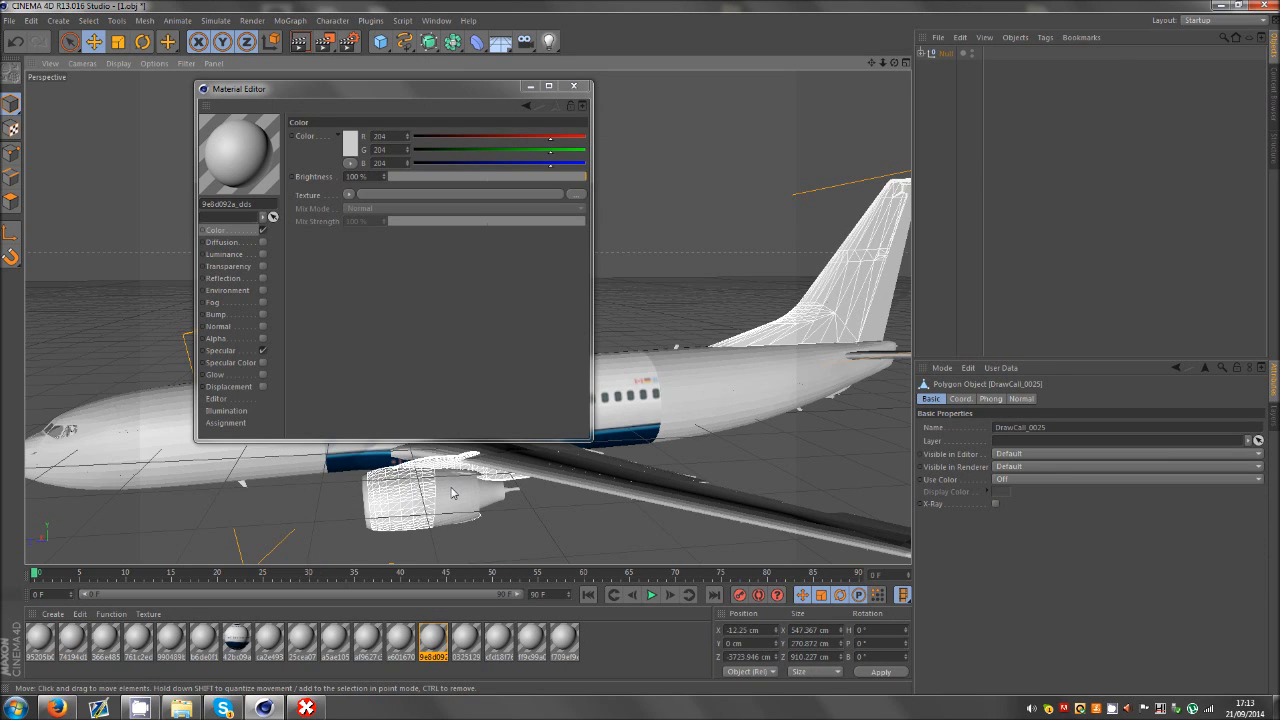
{"action": "left_click", "coordinate": [588, 476]}
{"action": "left_click", "coordinate": [955, 185]}
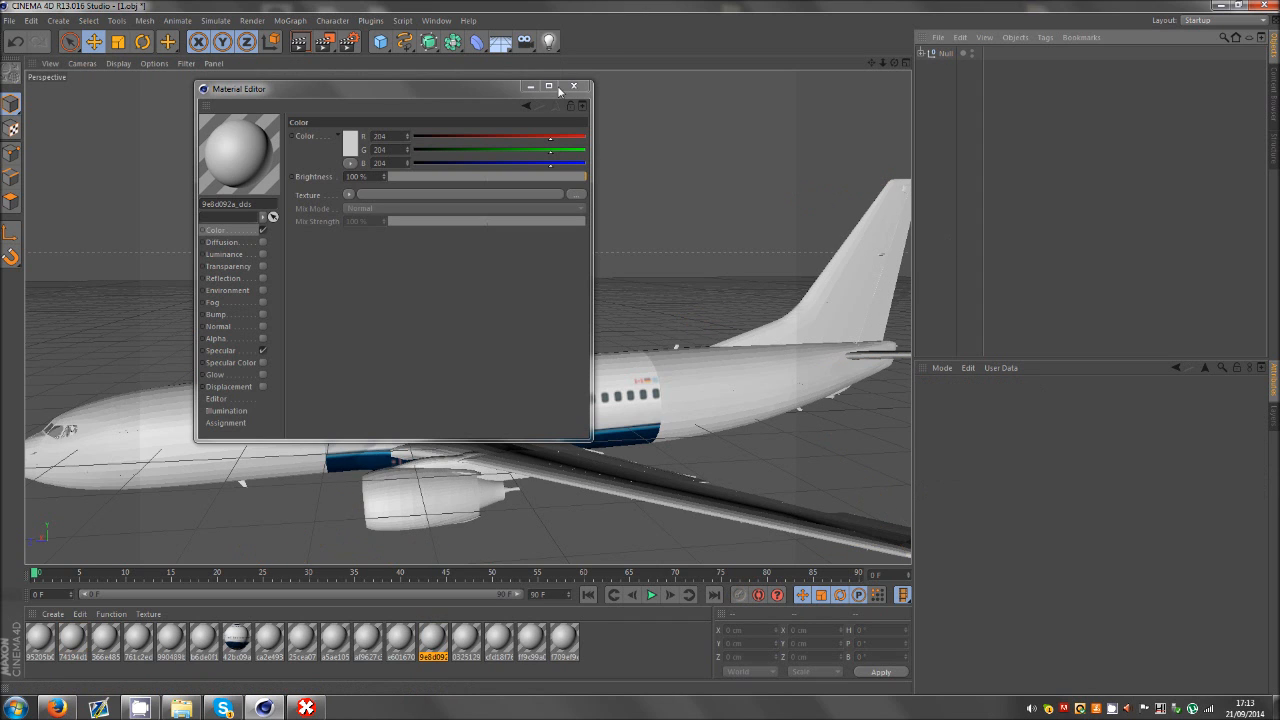
In The Compressonator, save the source textures as 9e8d092a.BMP and 990489ba.BMP on the Desktop and close each image.
{"action": "left_click", "coordinate": [306, 707]}
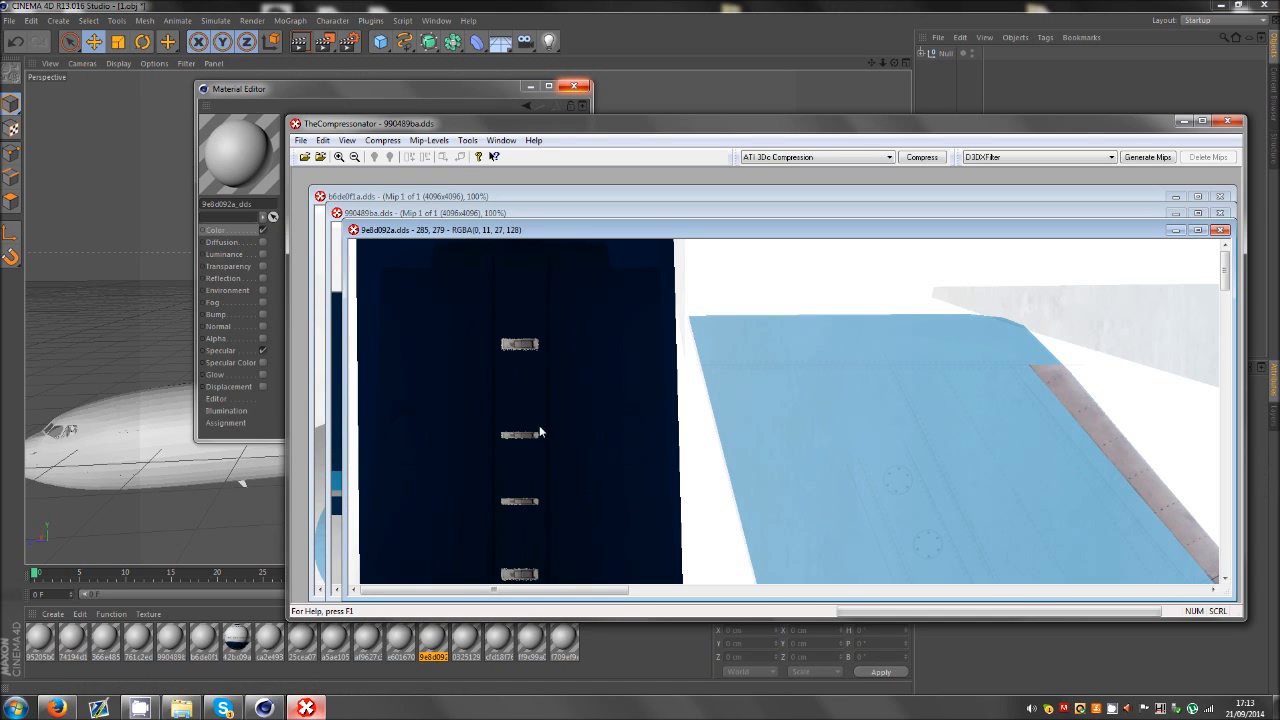
{"action": "key", "text": "ctrl+s"}
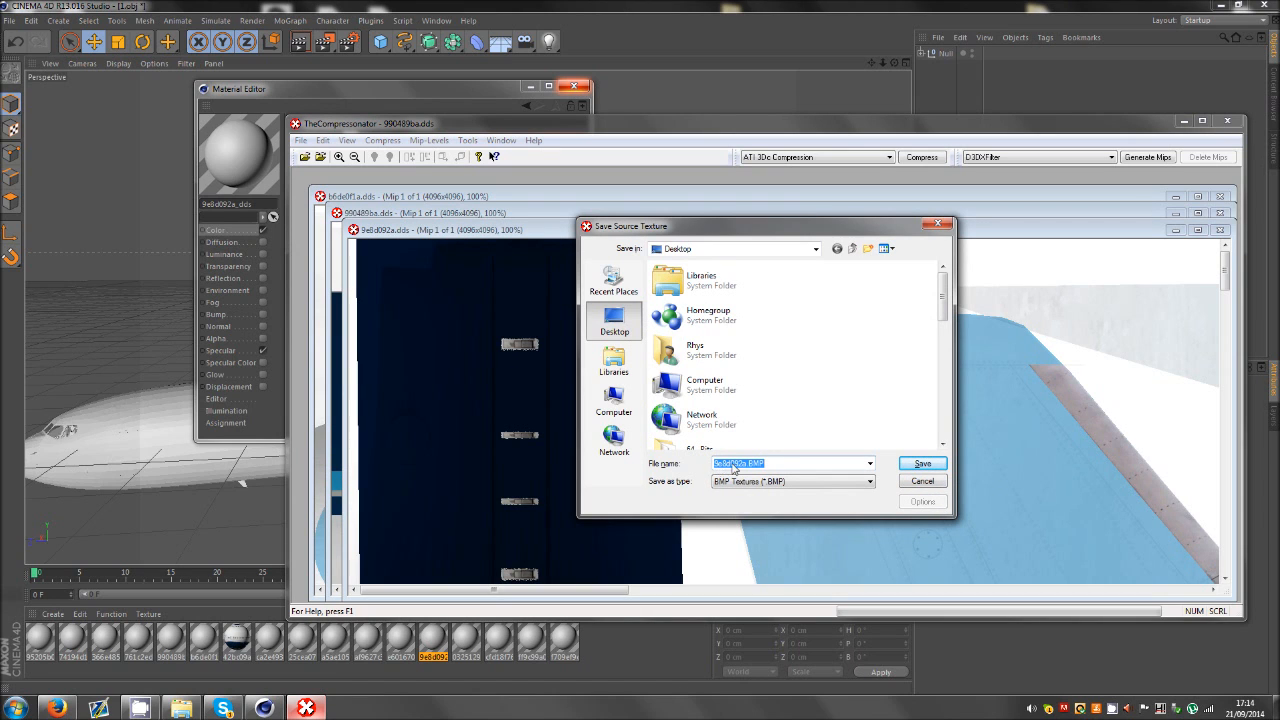
{"action": "left_click", "coordinate": [908, 461]}
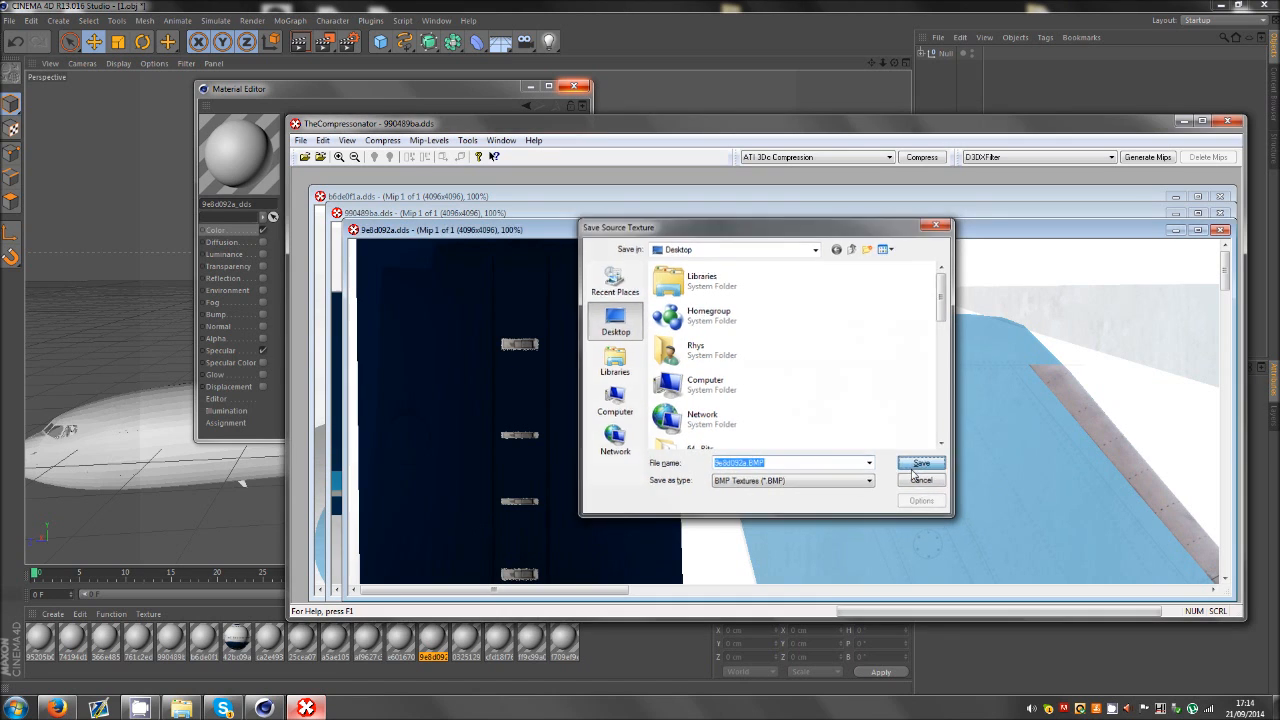
{"action": "key", "text": "ctrl+F4"}
{"action": "key", "text": "ctrl+s"}
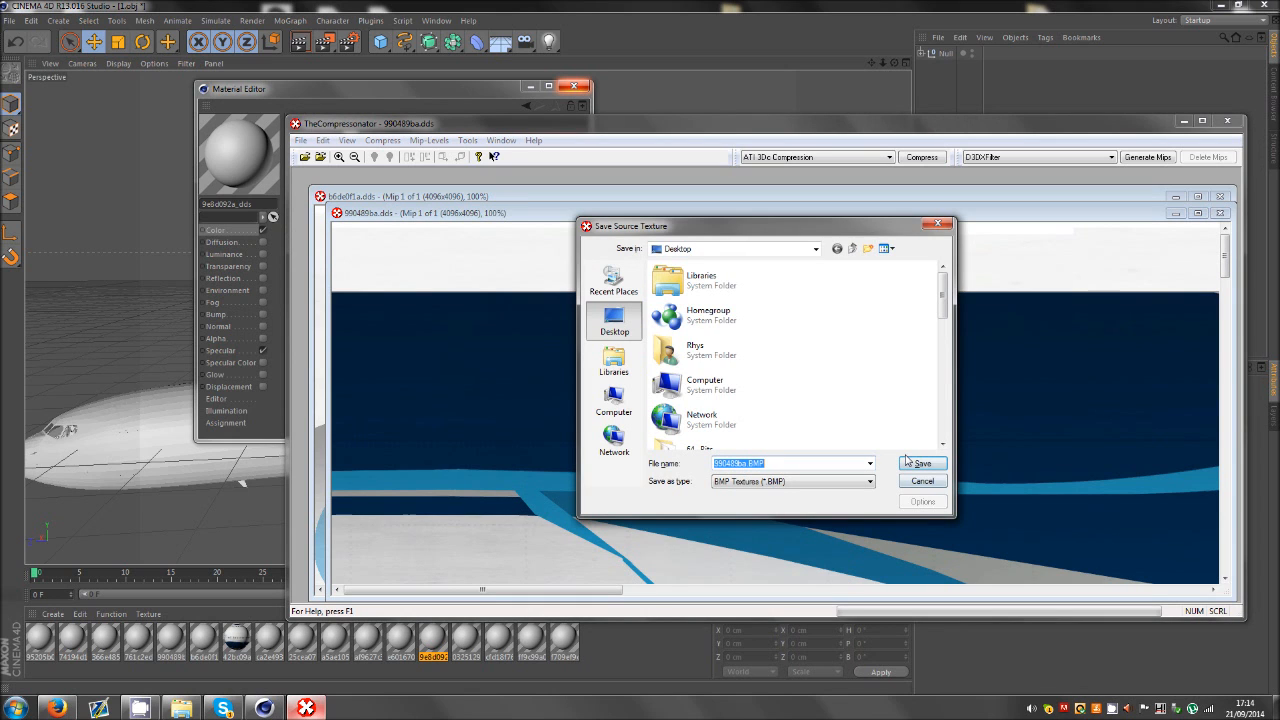
{"action": "left_click", "coordinate": [921, 463]}
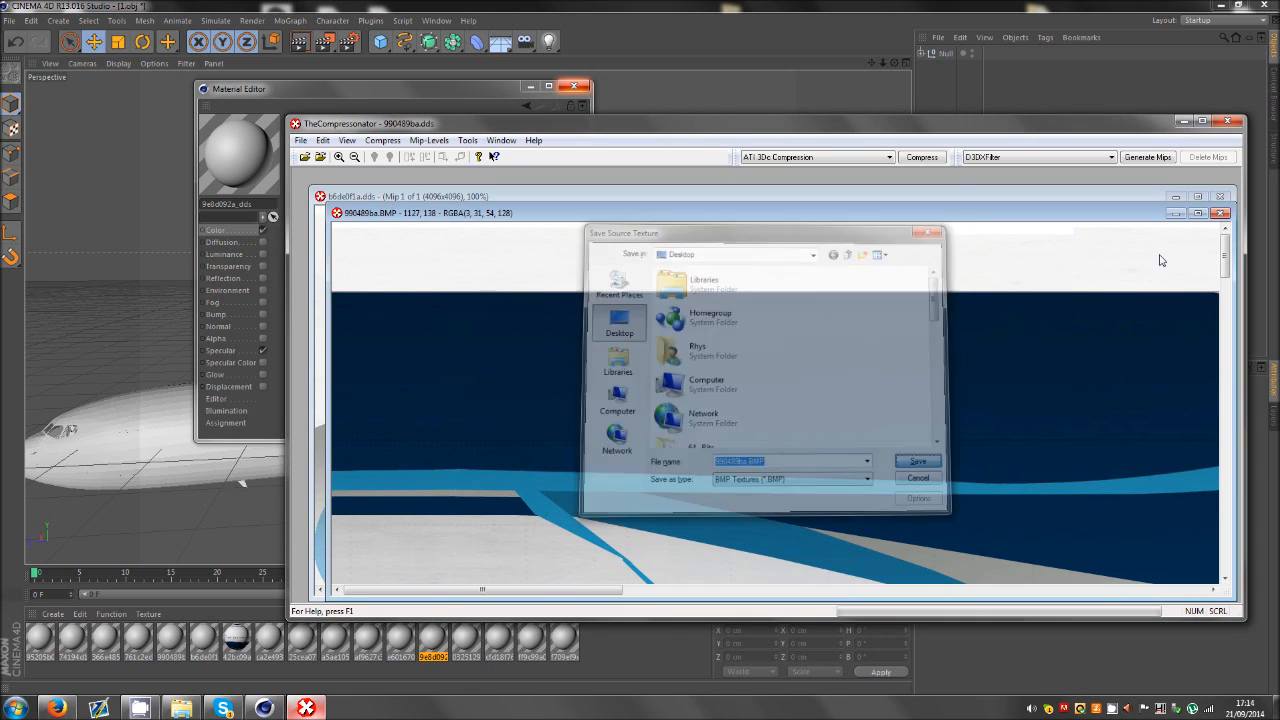
{"action": "key", "text": "ctrl+F4"}
Save the remaining source texture as b6de0f1a.BMP on the Desktop, close its image and minimize The Compressonator.
{"action": "key", "text": "ctrl+s"}
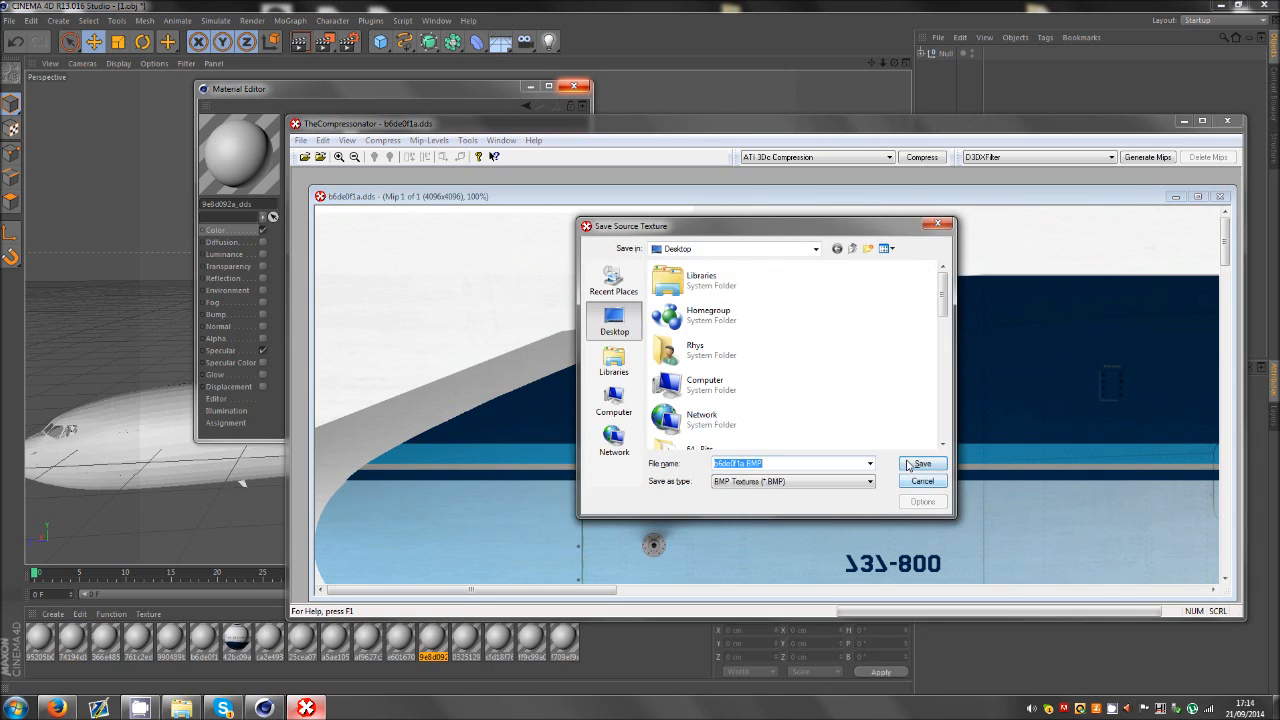
{"action": "left_click", "coordinate": [921, 463]}
{"action": "key", "text": "ctrl+F4"}
{"action": "left_click", "coordinate": [1183, 121]}
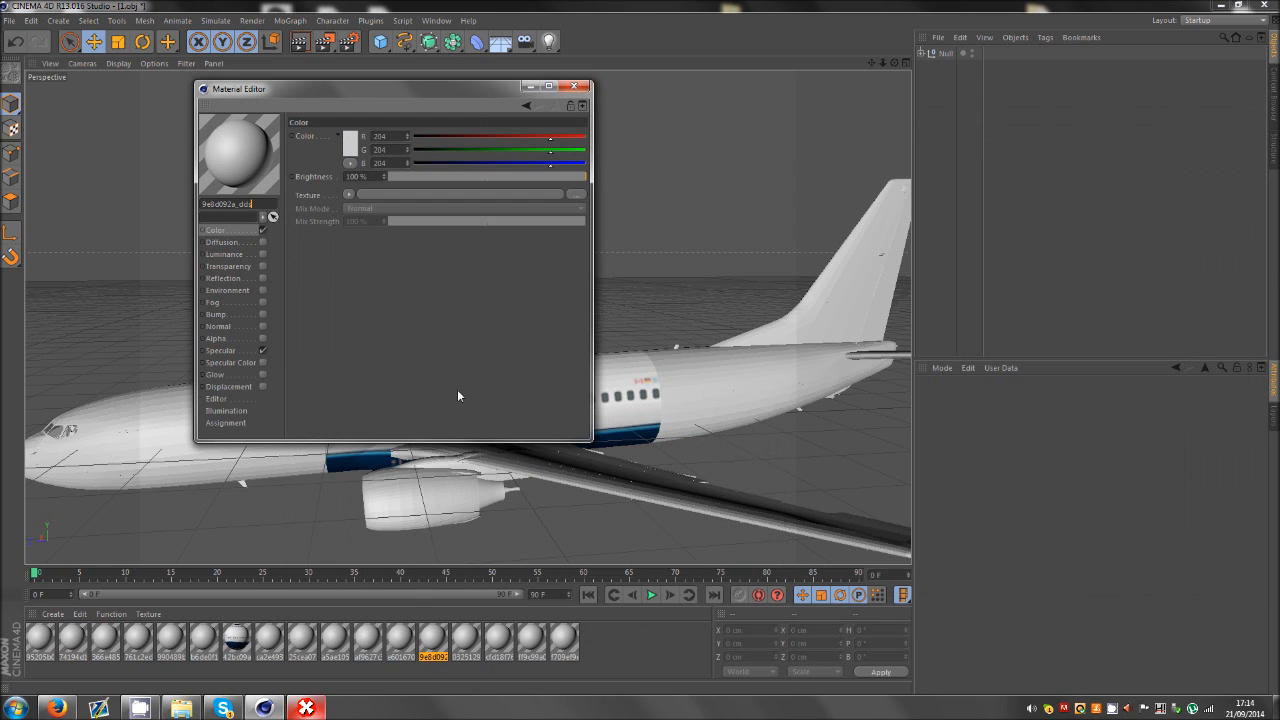
Load 990489ba.BMP from the Desktop as the color texture of the rear fuselage's 990489ba_dds material and turn off its specular channel.
{"action": "left_click", "coordinate": [686, 393]}
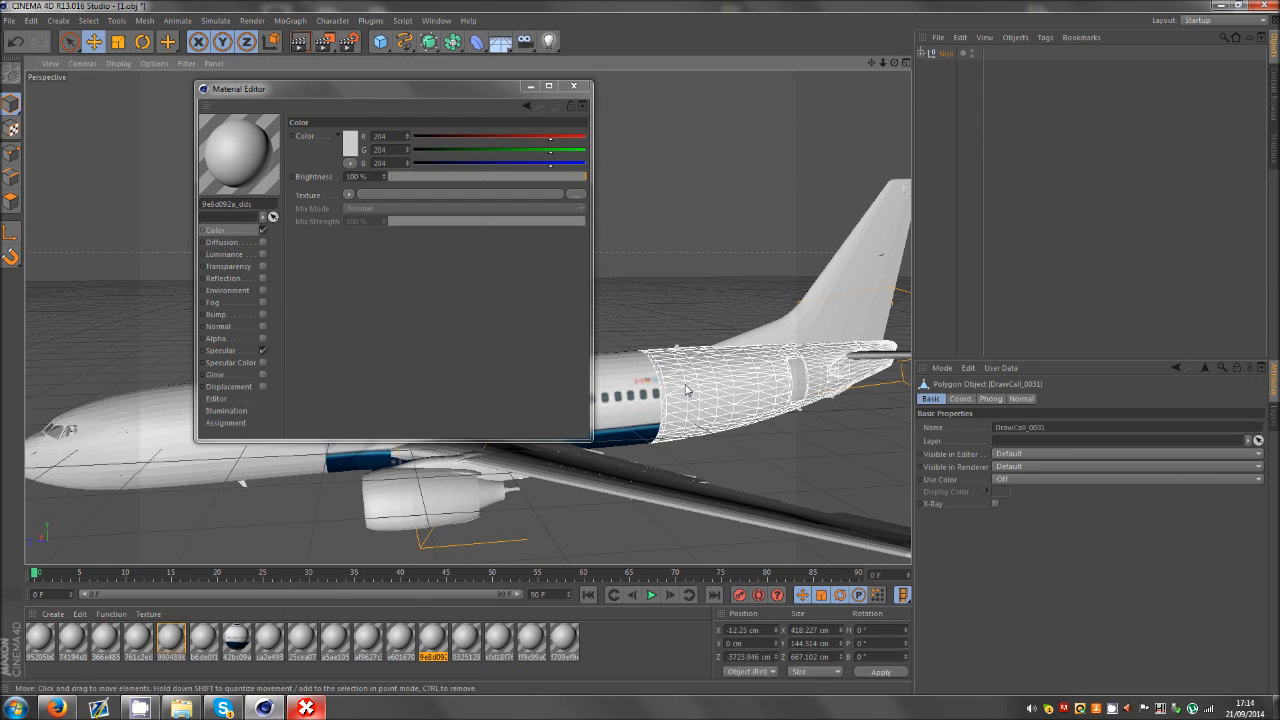
{"action": "left_click", "coordinate": [171, 642]}
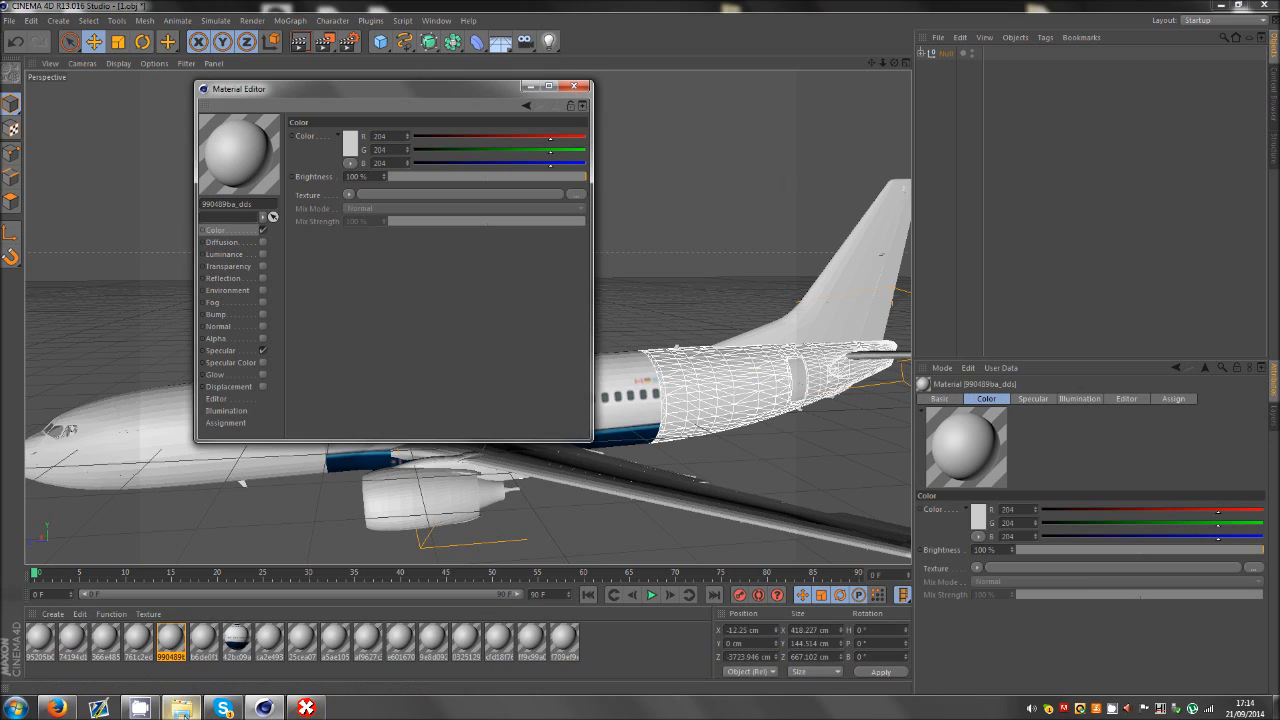
{"action": "left_click", "coordinate": [181, 707]}
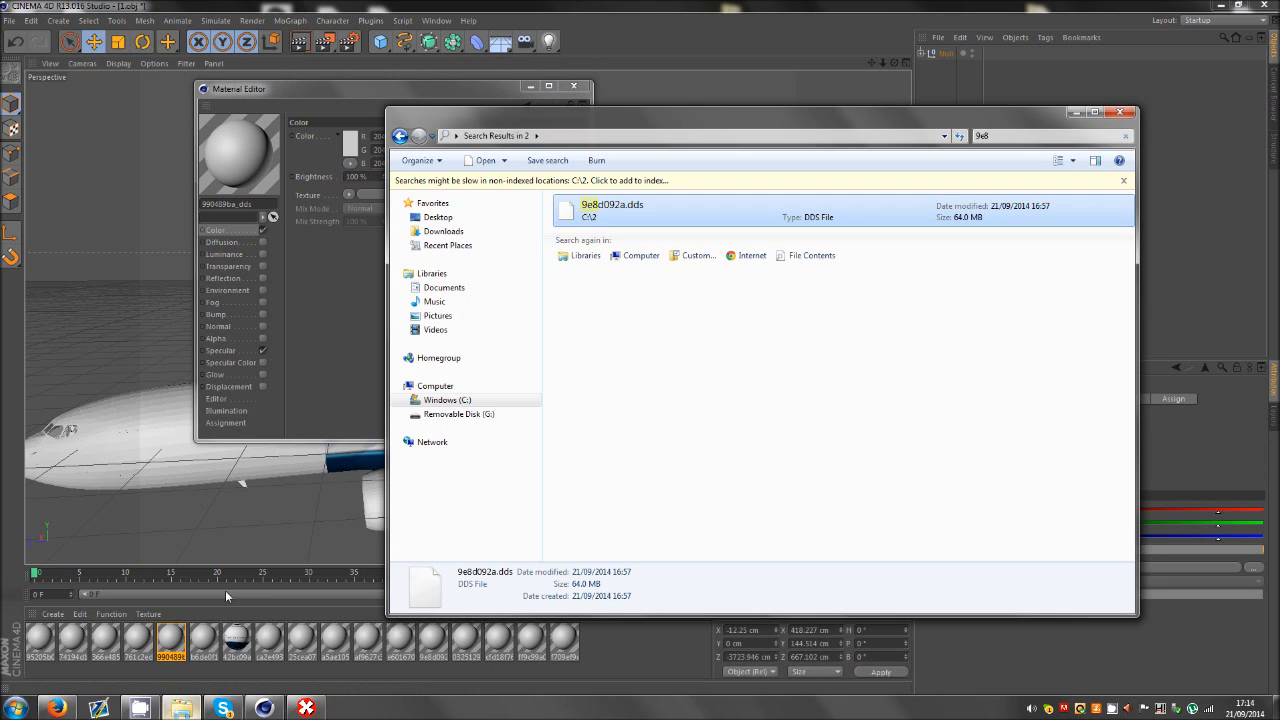
{"action": "left_click", "coordinate": [370, 236]}
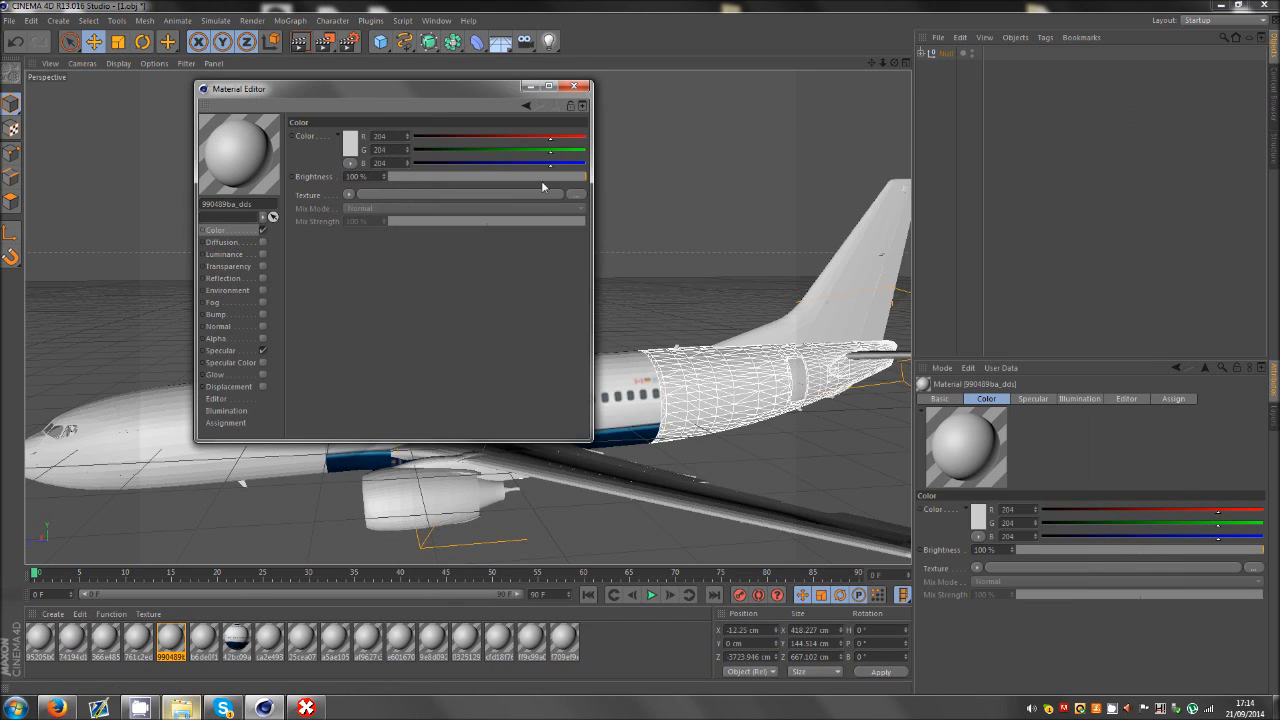
{"action": "left_click", "coordinate": [574, 195]}
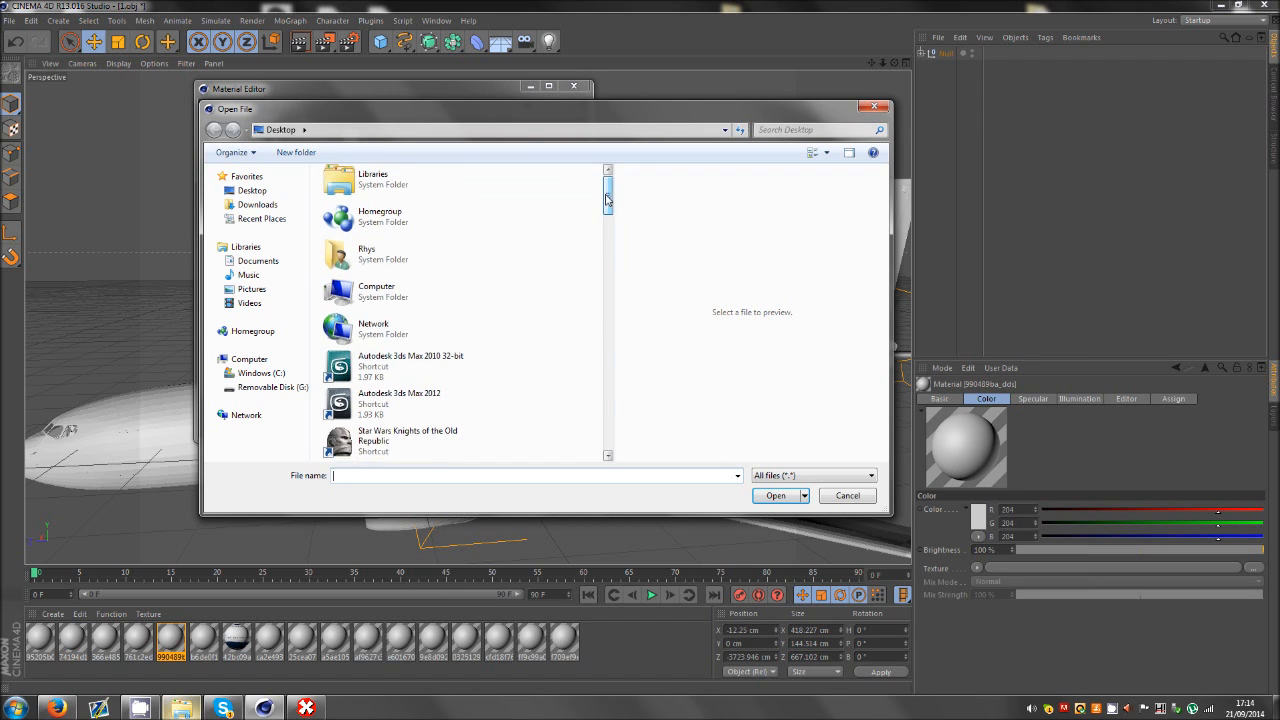
{"action": "left_click_drag", "start_coordinate": [614, 201], "coordinate": [620, 343]}
{"action": "double_click", "coordinate": [399, 360]}
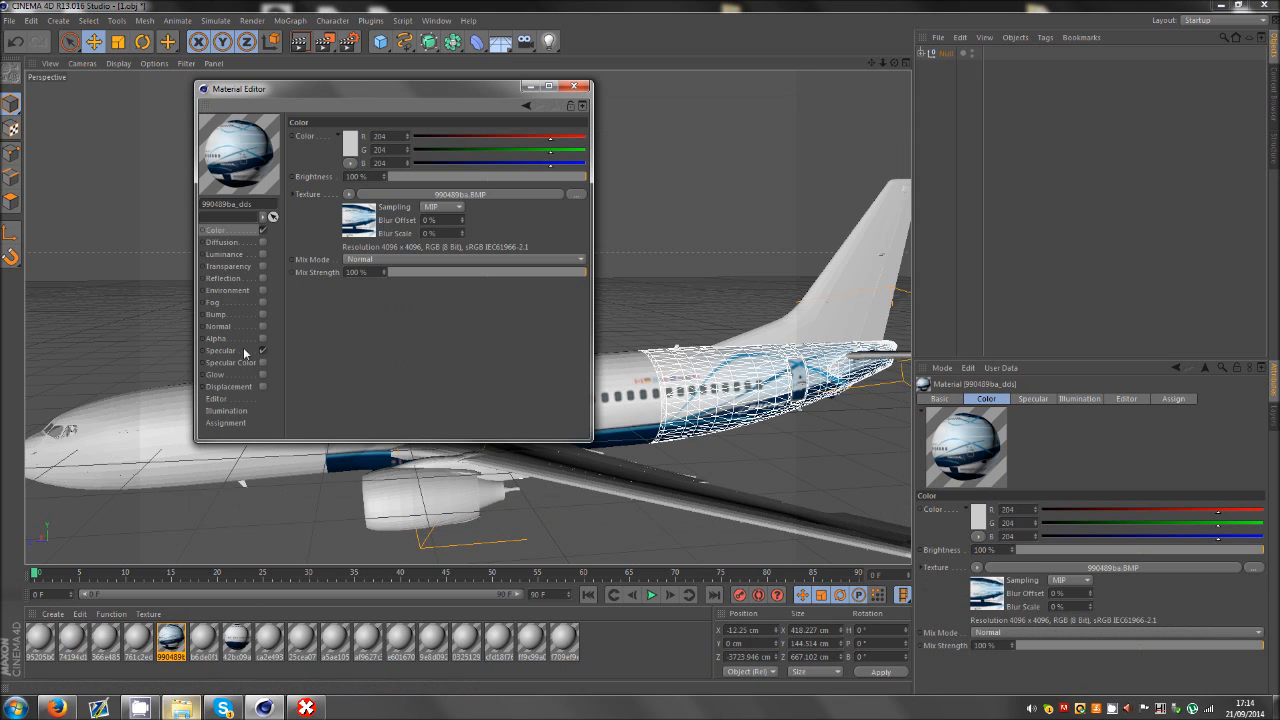
Load b6de0f1a.BMP from the Desktop as the color texture of the front fuselage's b6de0f1a_dds material.
{"action": "left_click", "coordinate": [255, 468]}
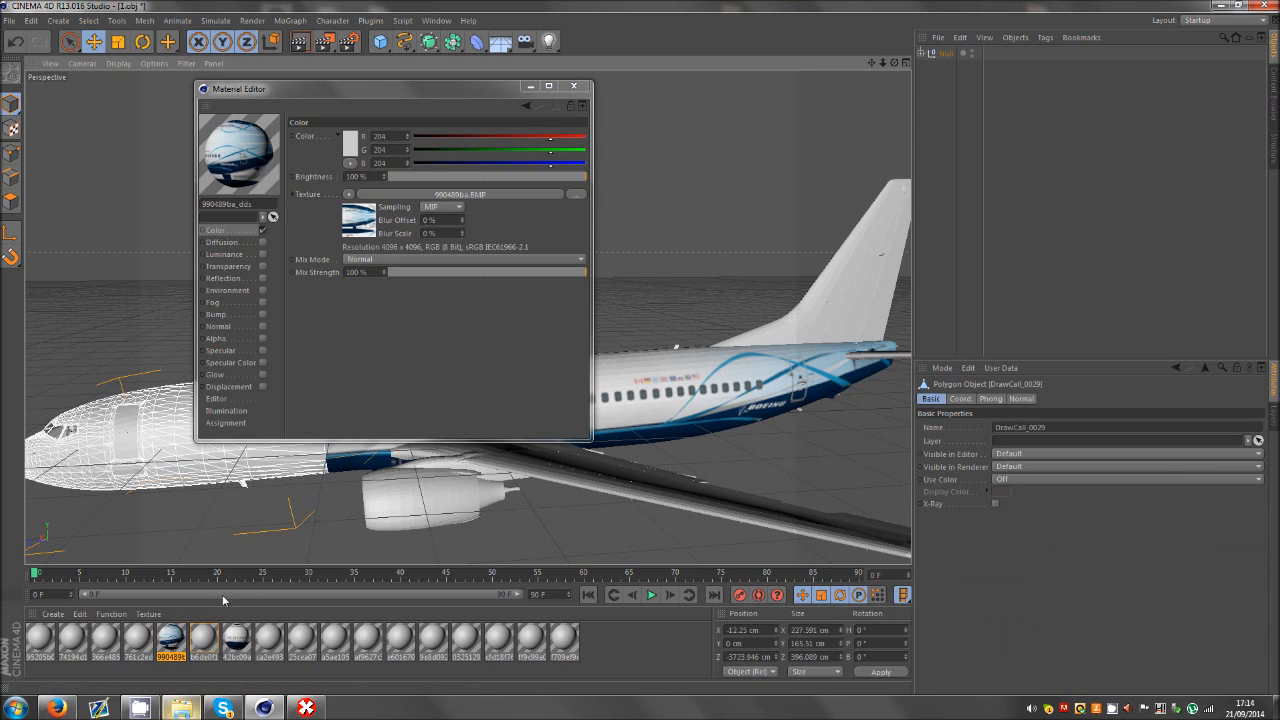
{"action": "left_click", "coordinate": [203, 640]}
{"action": "left_click", "coordinate": [181, 708]}
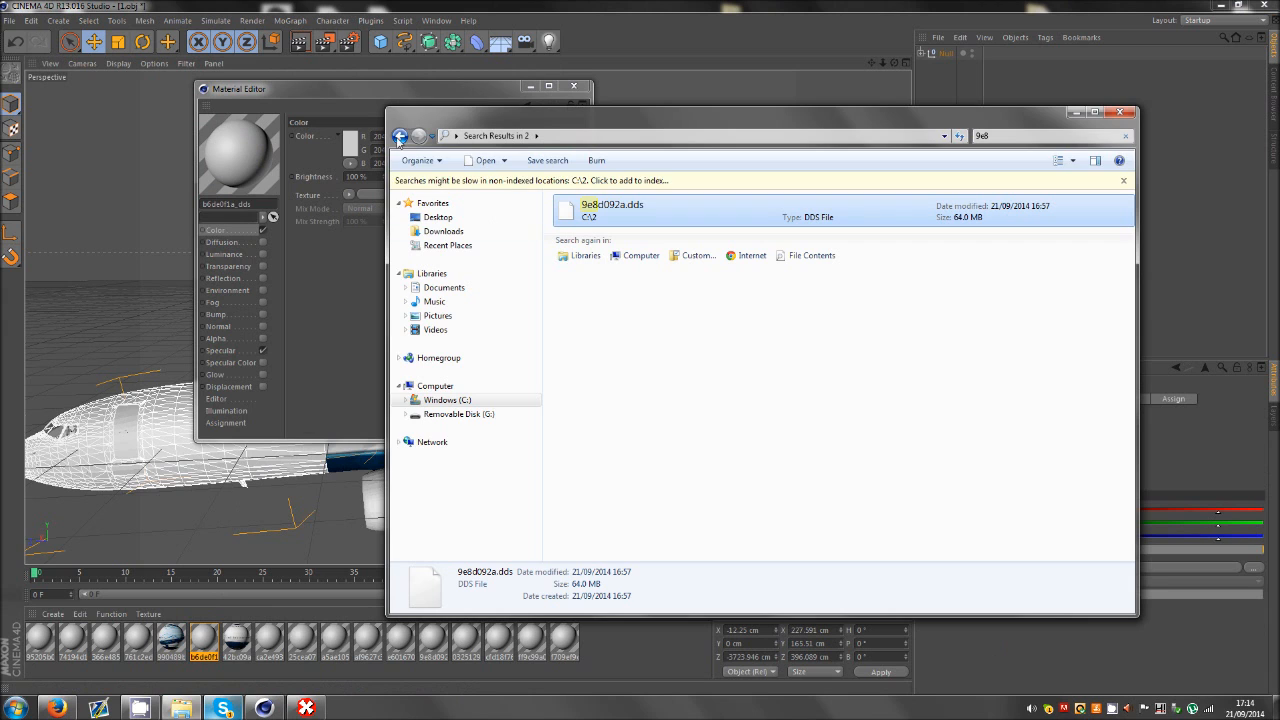
{"action": "left_click", "coordinate": [314, 290]}
{"action": "left_click", "coordinate": [577, 196]}
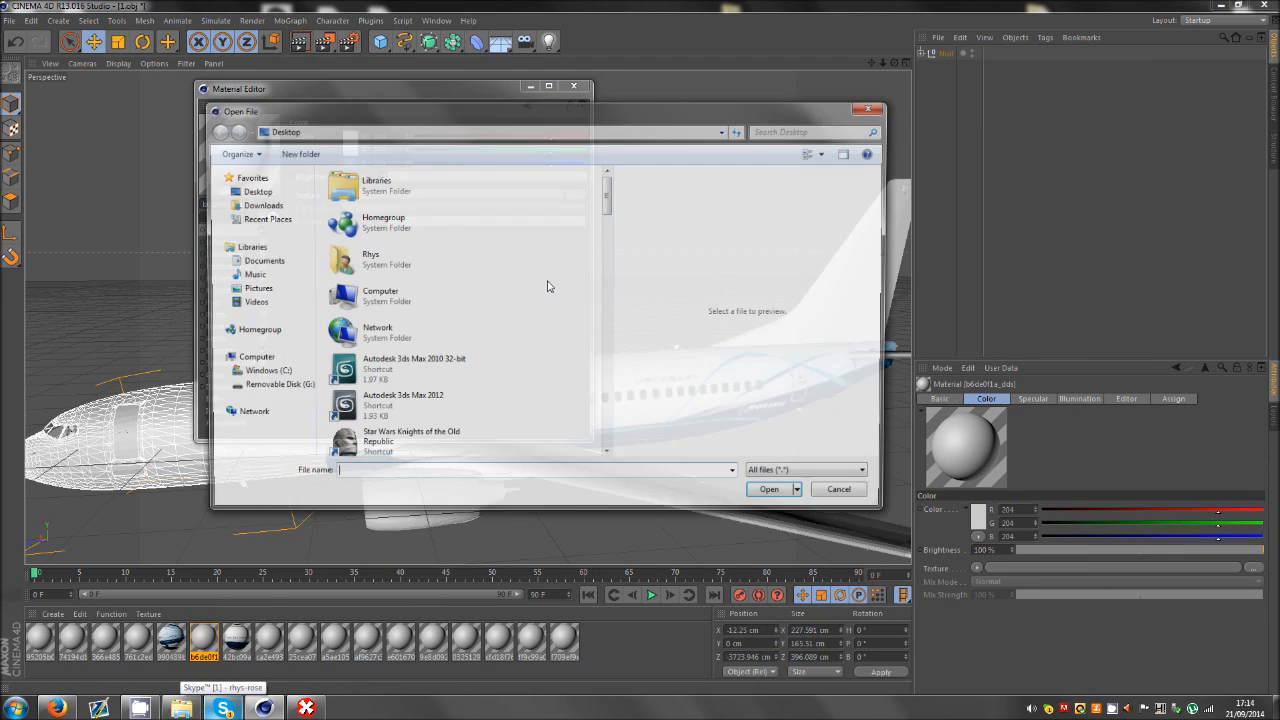
{"action": "left_click_drag", "start_coordinate": [609, 193], "coordinate": [602, 341]}
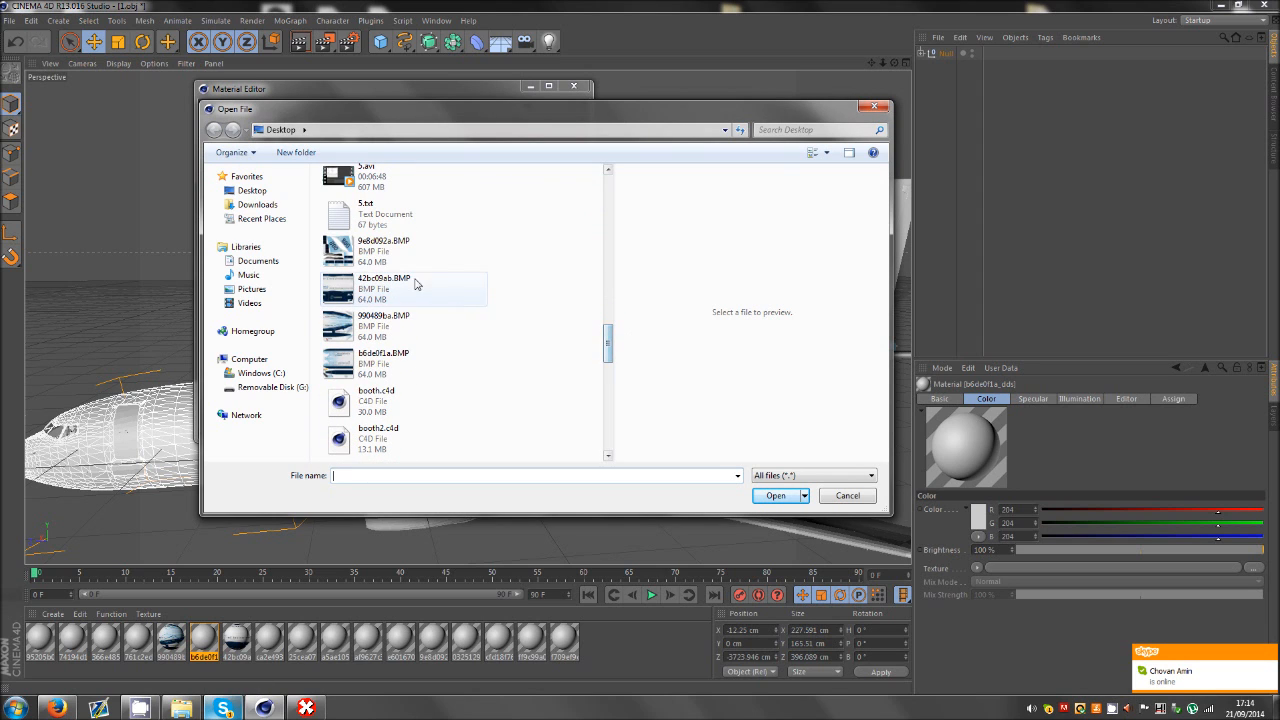
{"action": "left_click", "coordinate": [382, 365]}
{"action": "left_click", "coordinate": [775, 495]}
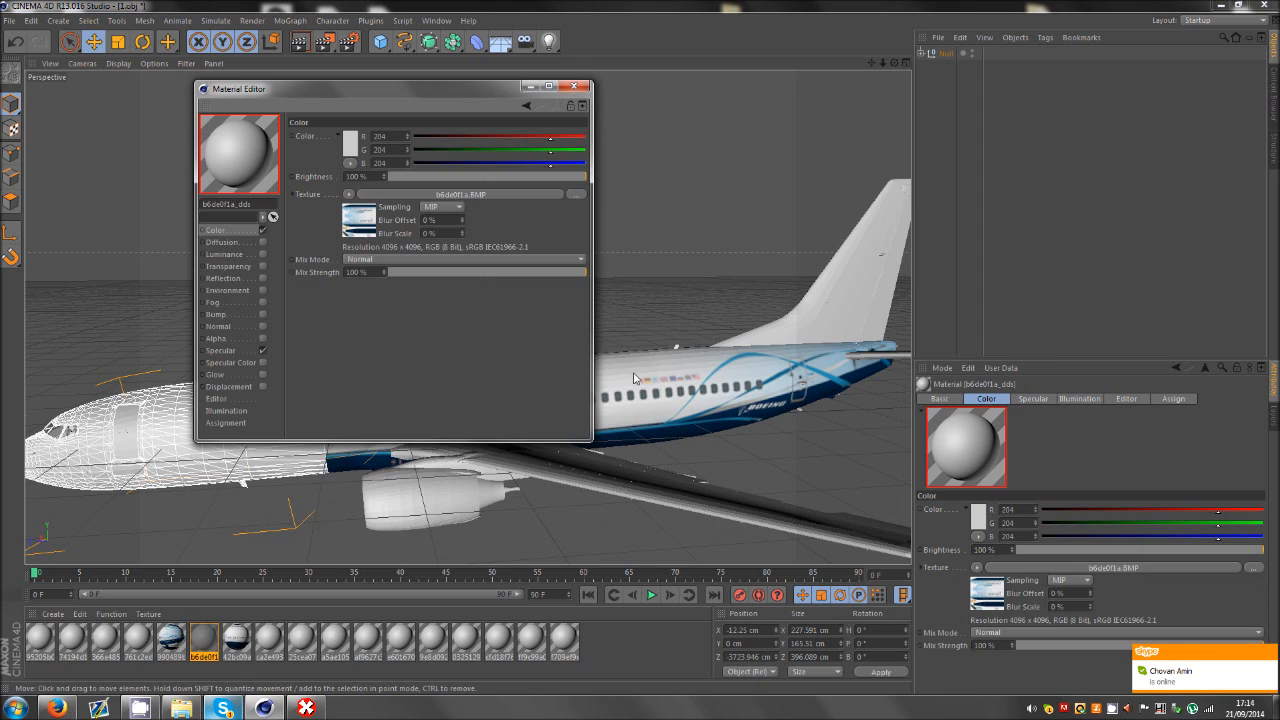
Load 9e8d092a.BMP from the Desktop as the color texture of the tail fin and engine's 9e8d092a_dds material, and close the Material Editor.
{"action": "left_click", "coordinate": [826, 303]}
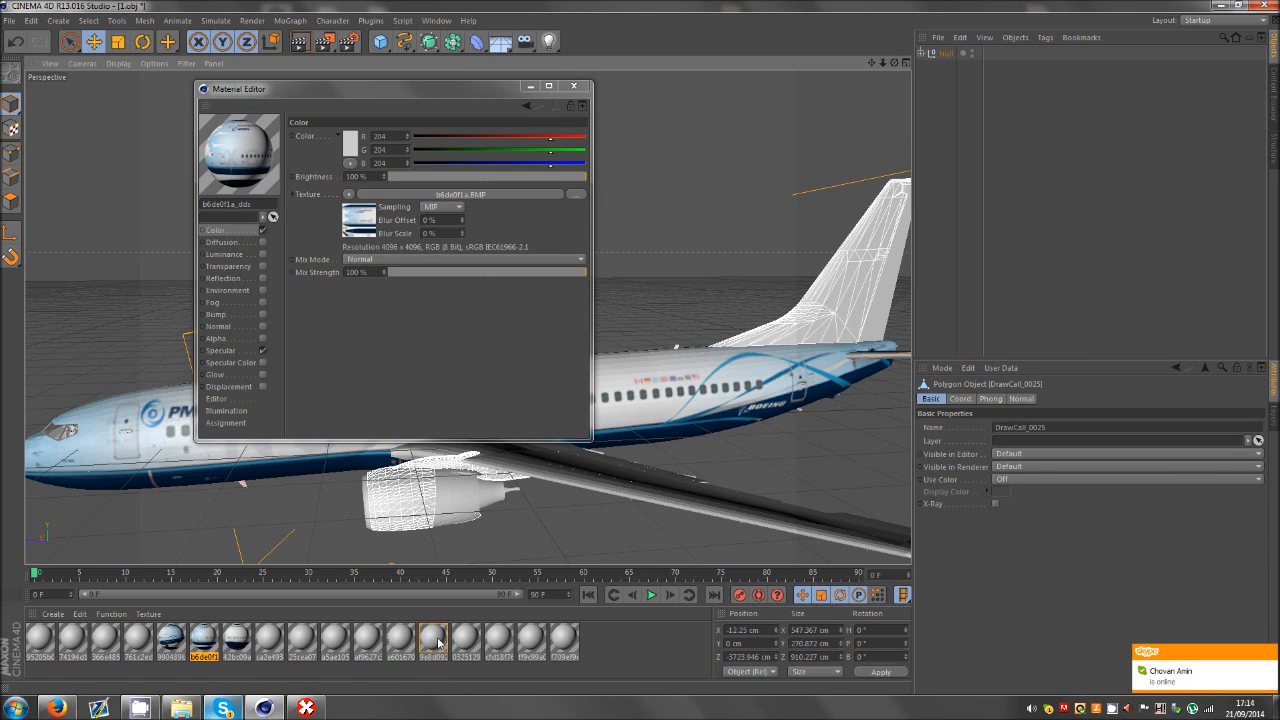
{"action": "left_click", "coordinate": [434, 640]}
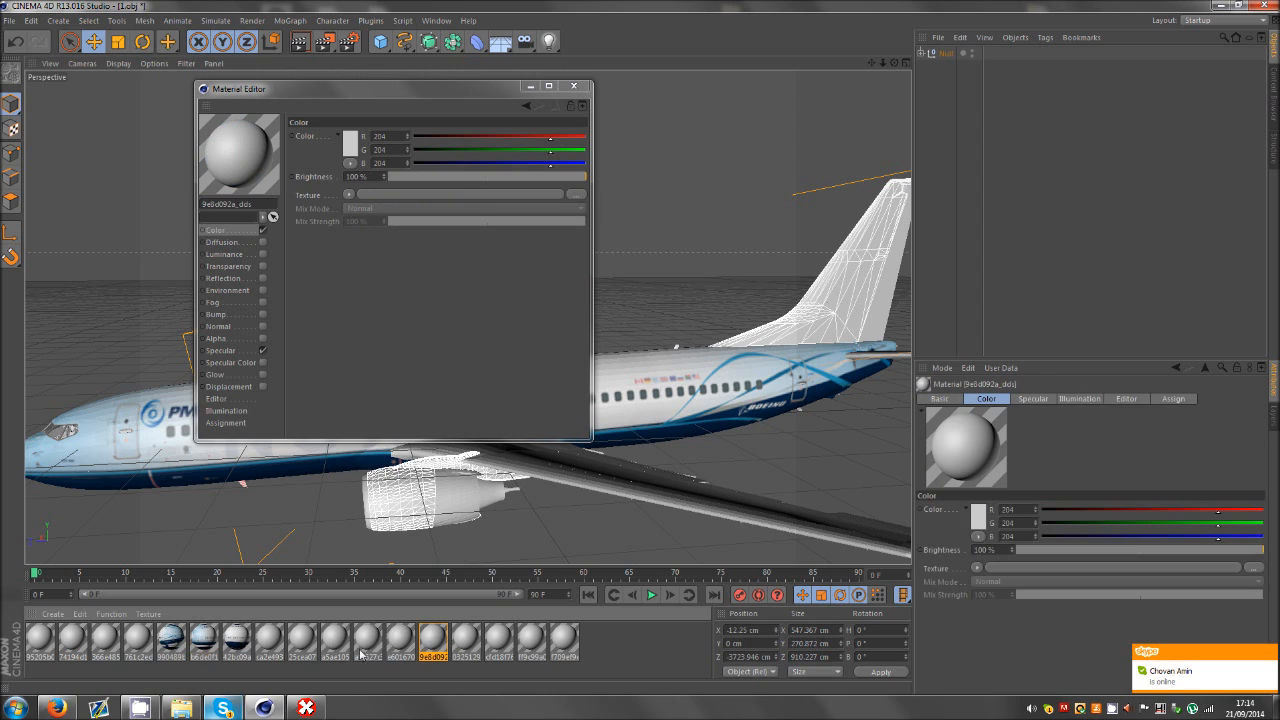
{"action": "left_click", "coordinate": [184, 708]}
{"action": "left_click", "coordinate": [264, 708]}
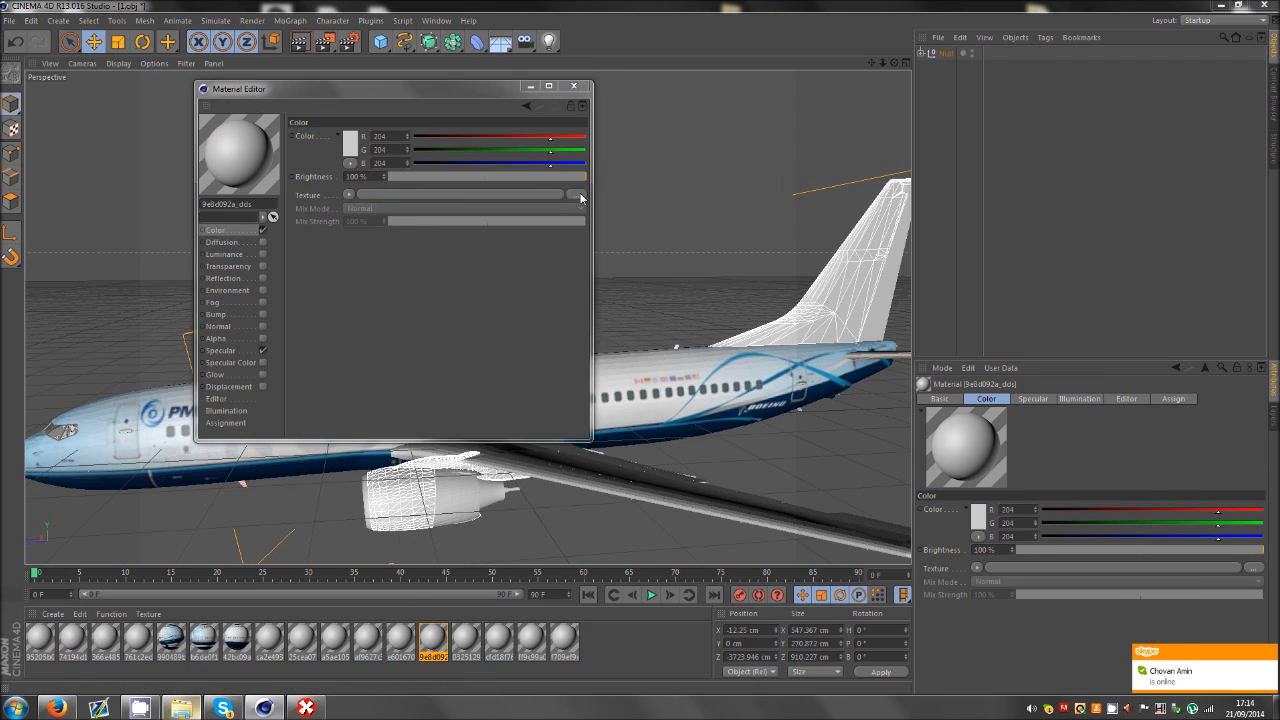
{"action": "left_click", "coordinate": [581, 197]}
{"action": "left_click_drag", "start_coordinate": [608, 194], "coordinate": [630, 369]}
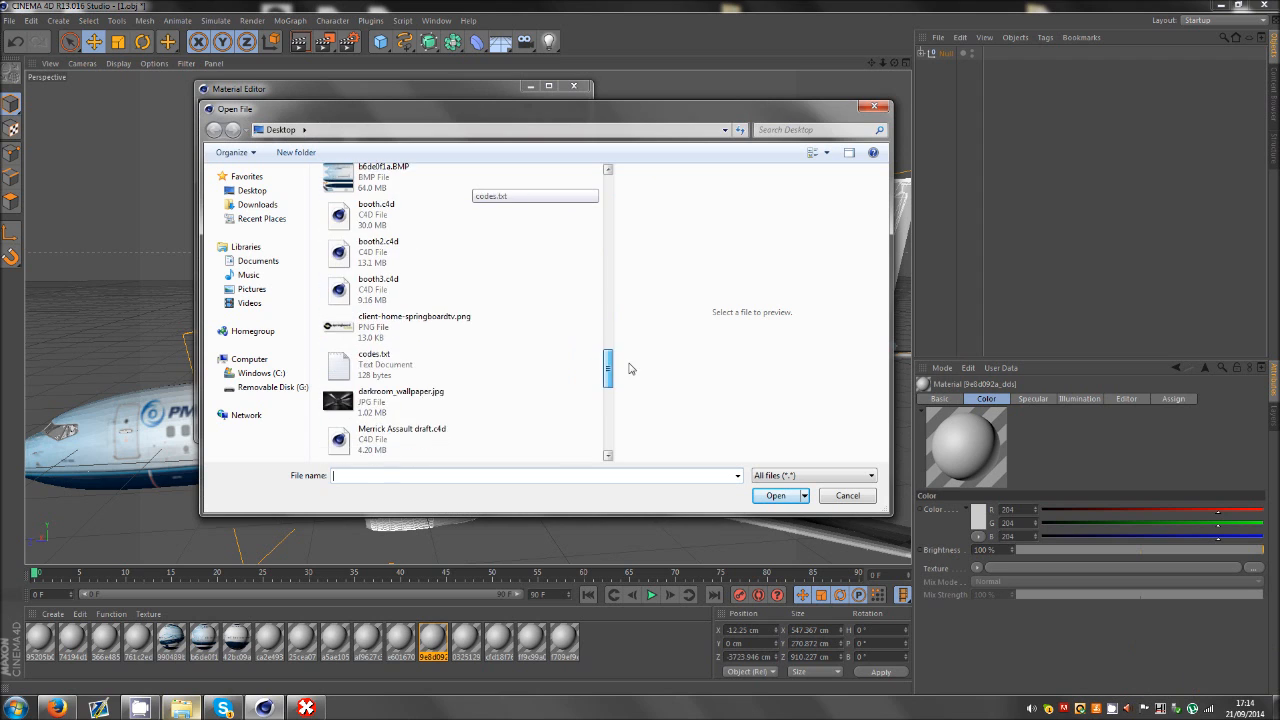
{"action": "scroll", "coordinate": [628, 360], "scroll_direction": "up", "scroll_amount": 4}
{"action": "left_click", "coordinate": [397, 232]}
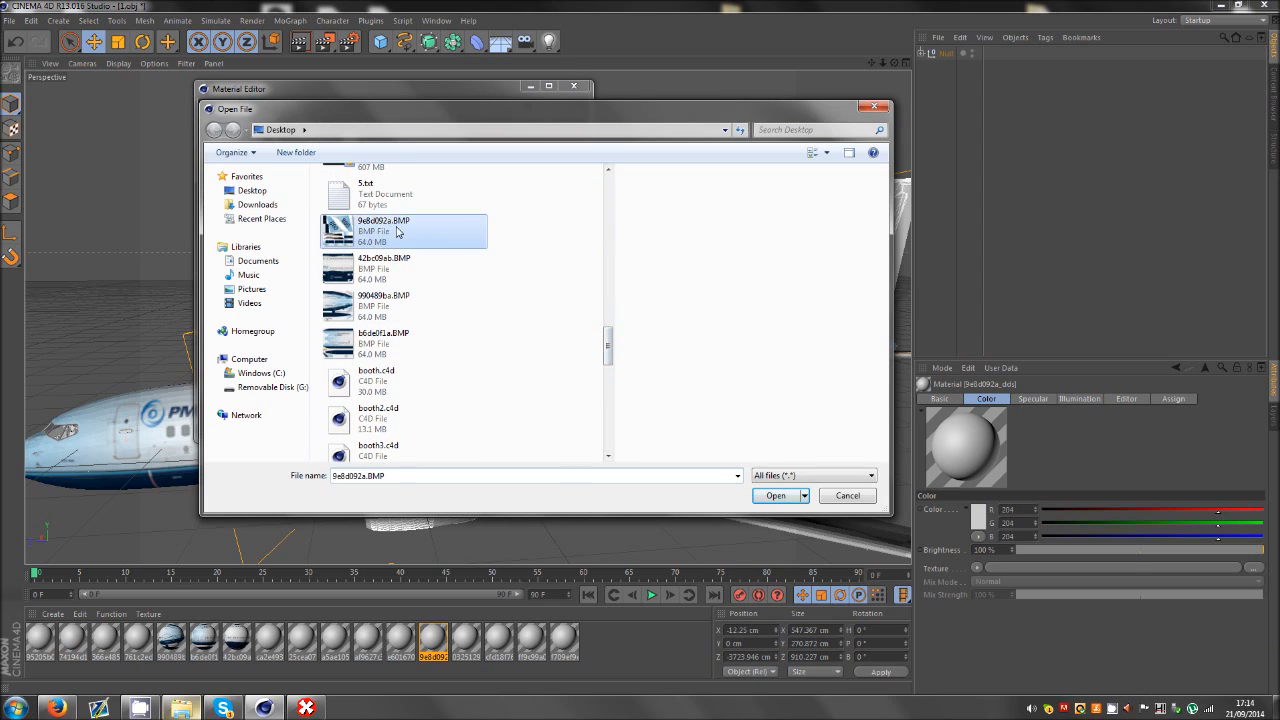
{"action": "double_click", "coordinate": [397, 232]}
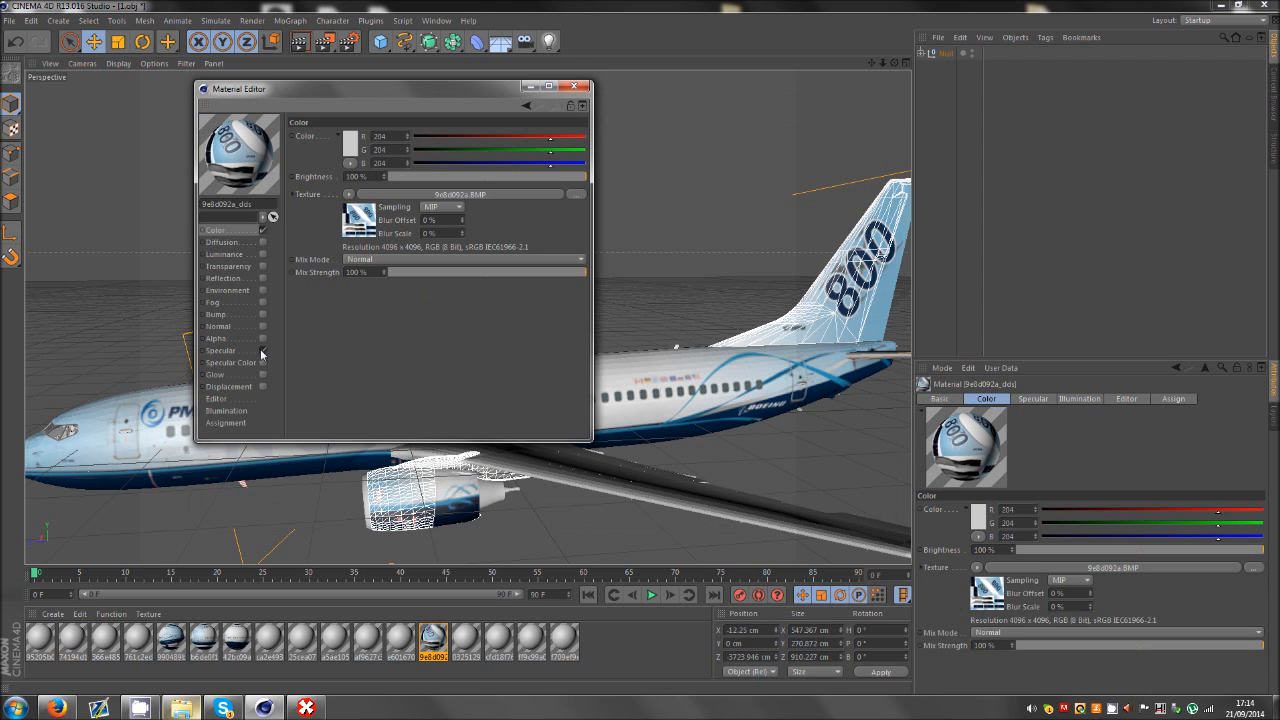
{"action": "left_click", "coordinate": [585, 86]}
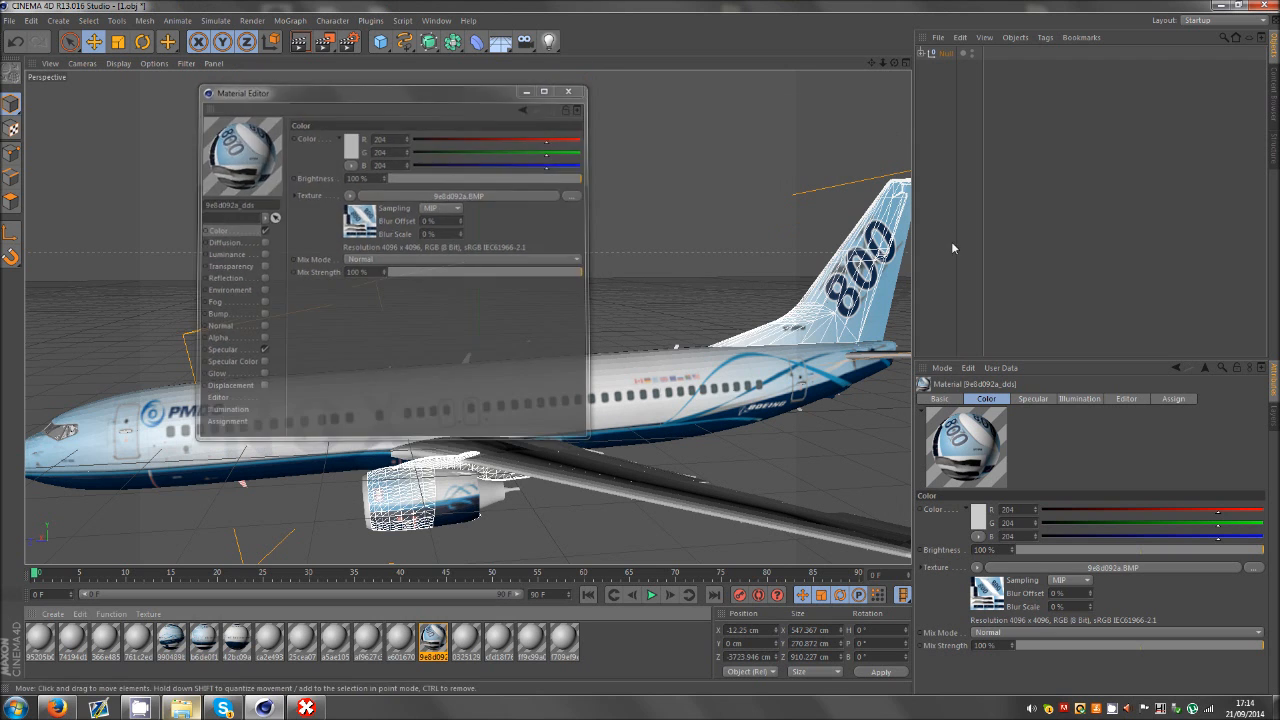
Clear the selection and render the view of the fuselage around the NGX lettering to check the applied textures.
{"action": "left_click", "coordinate": [637, 308]}
{"action": "scroll", "coordinate": [601, 264], "scroll_direction": "down", "scroll_amount": 4}
{"action": "scroll", "coordinate": [689, 211], "scroll_direction": "down", "scroll_amount": 1}
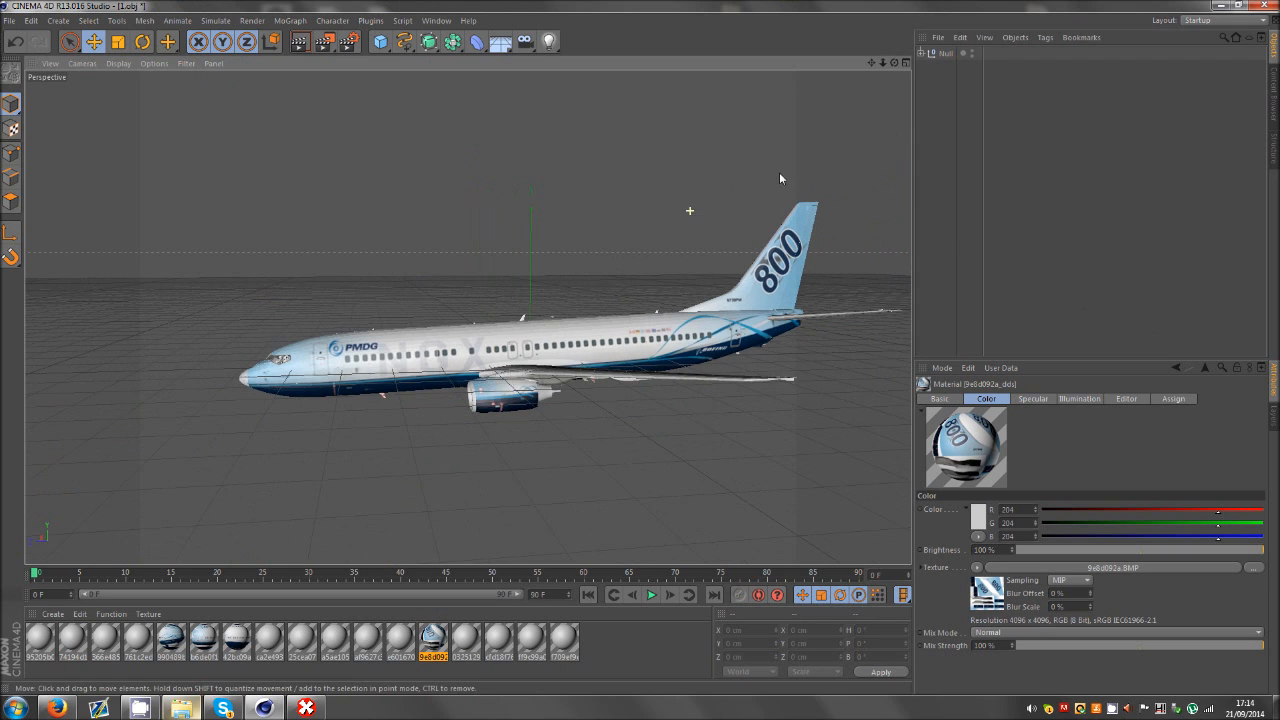
{"action": "left_click_drag", "start_coordinate": [894, 63], "coordinate": [642, 351]}
{"action": "scroll", "coordinate": [391, 316], "scroll_direction": "up", "scroll_amount": 4}
{"action": "scroll", "coordinate": [391, 316], "scroll_direction": "up", "scroll_amount": 4}
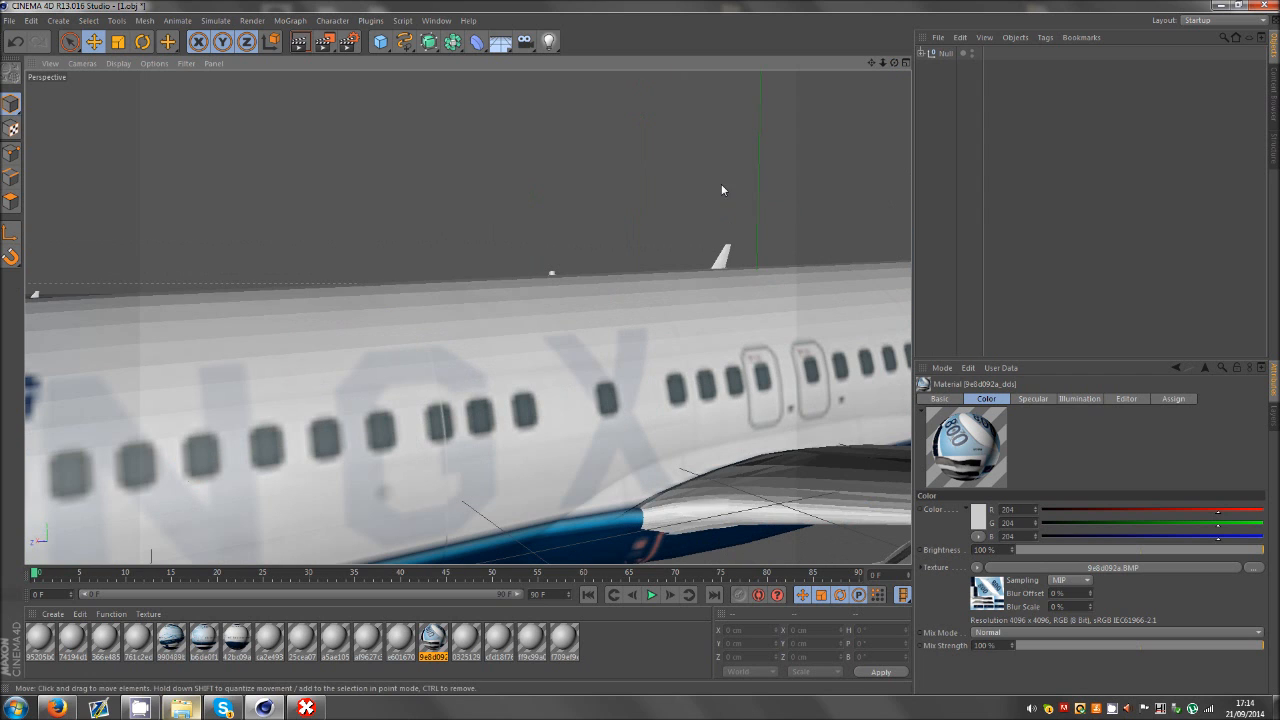
{"action": "left_click", "coordinate": [299, 41]}
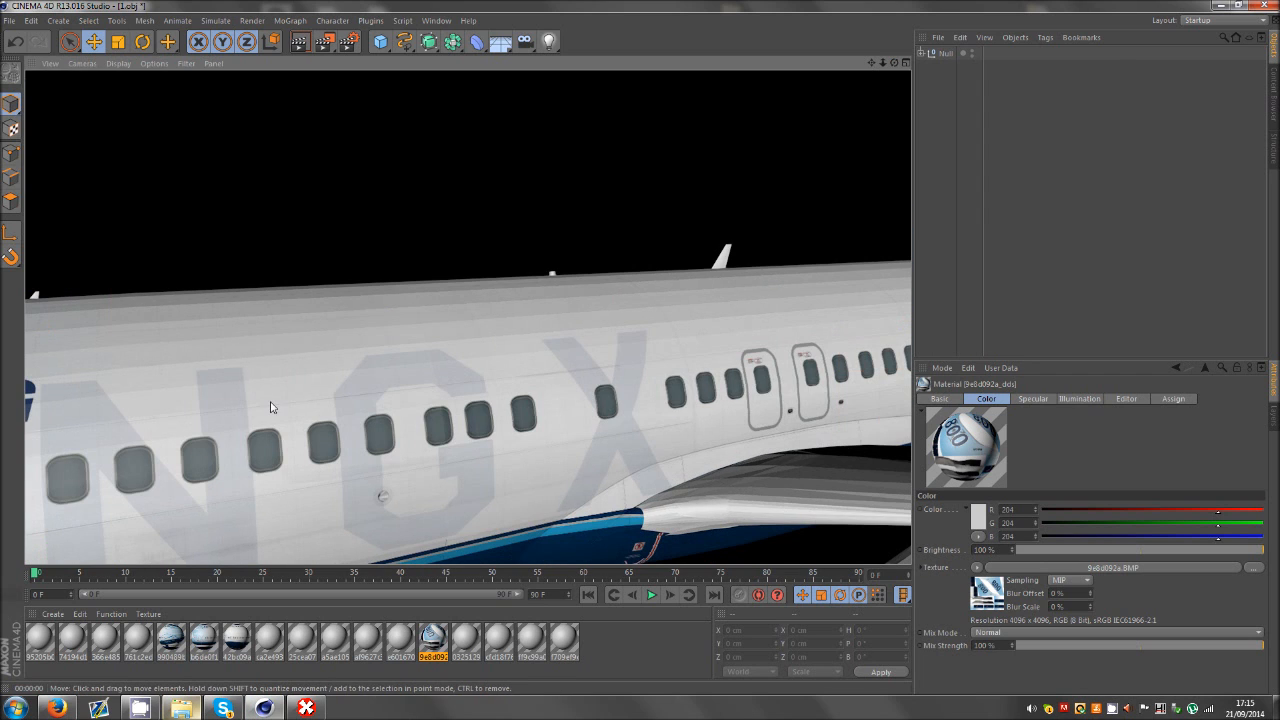
{"action": "scroll", "coordinate": [561, 327], "scroll_direction": "down", "scroll_amount": 6}
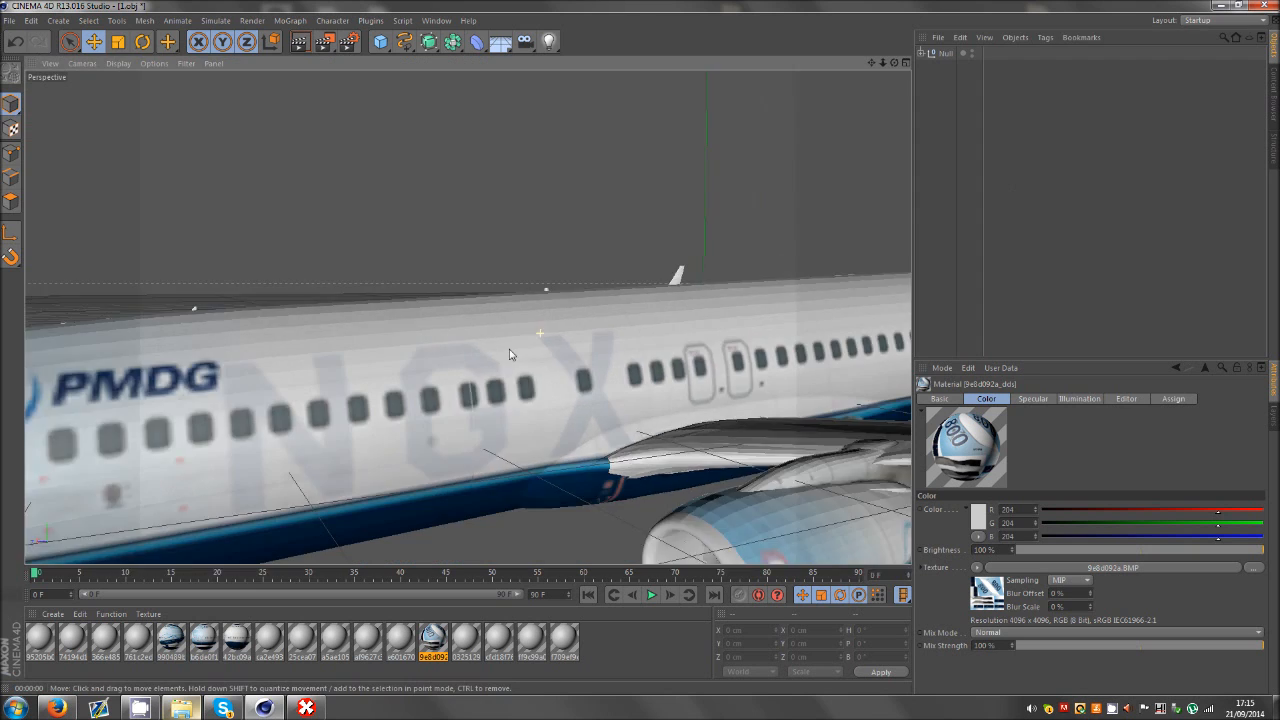
Add a HyperNURBS object and make the aircraft's Null group its child.
{"action": "left_click", "coordinate": [490, 351]}
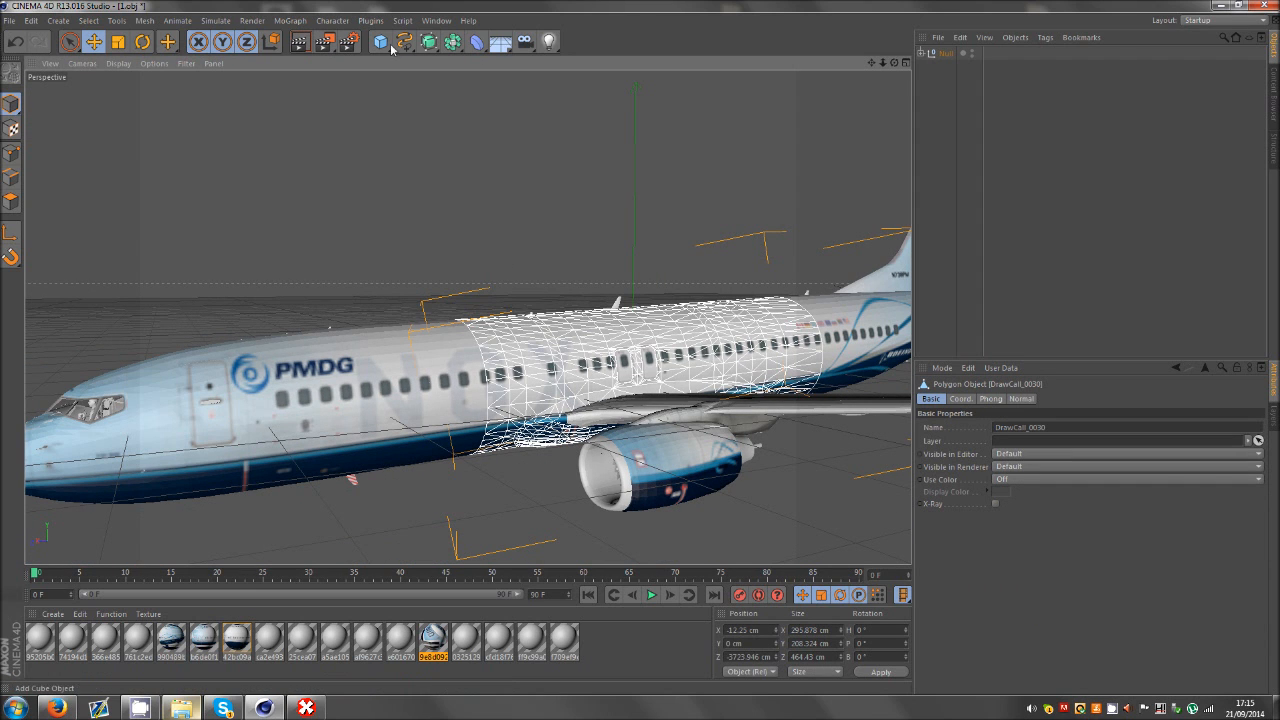
{"action": "left_click_drag", "start_coordinate": [428, 42], "coordinate": [486, 54]}
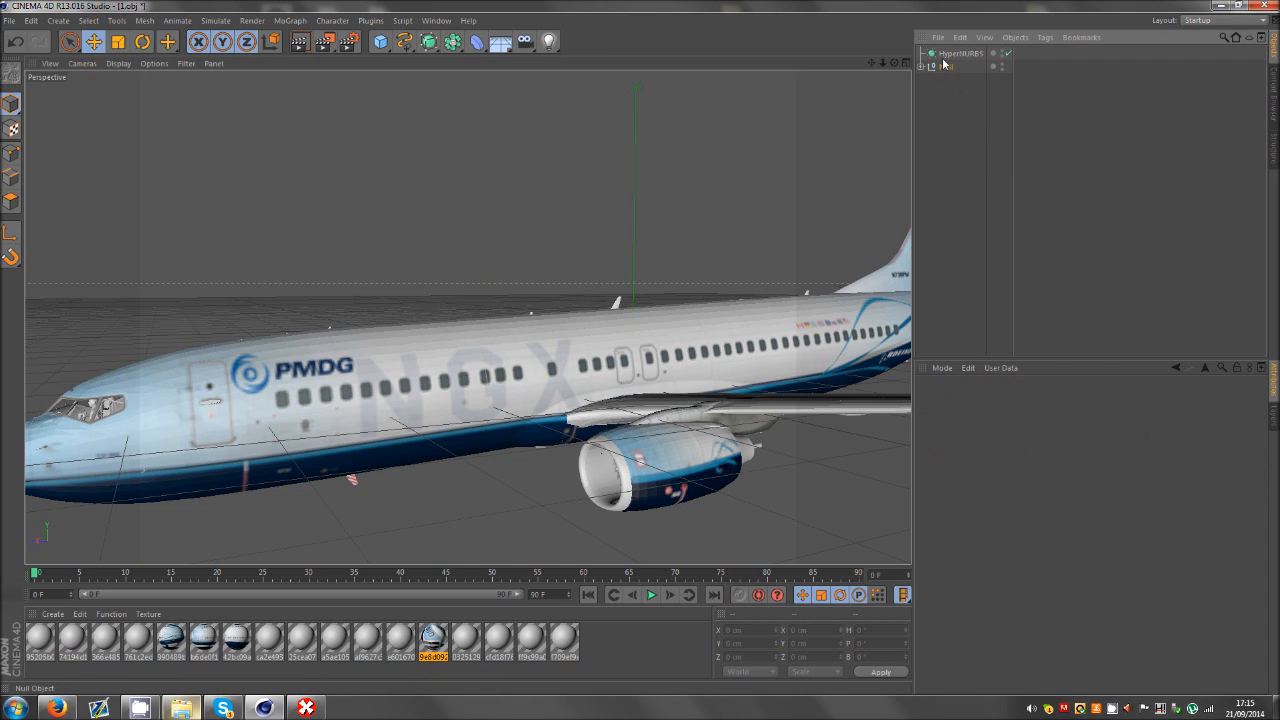
{"action": "left_click_drag", "start_coordinate": [945, 62], "coordinate": [955, 54]}
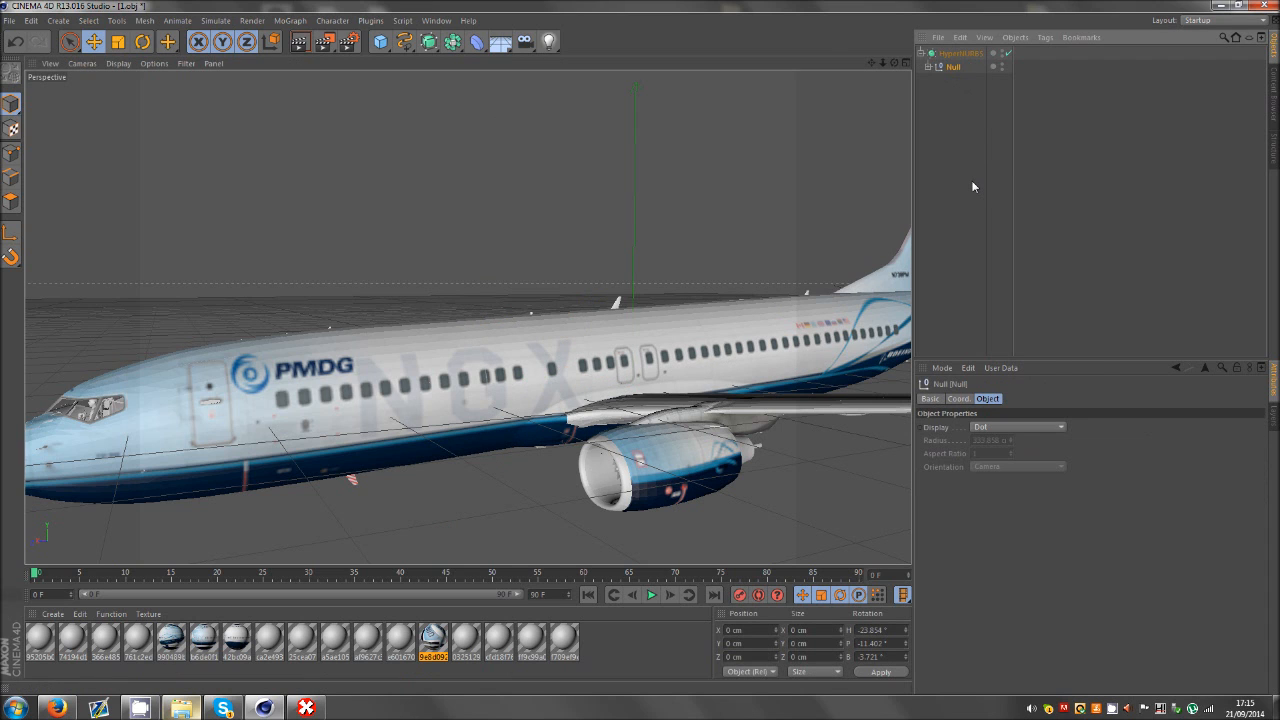
{"action": "left_click", "coordinate": [972, 182]}
{"action": "left_click", "coordinate": [948, 55]}
{"action": "left_click", "coordinate": [940, 260]}
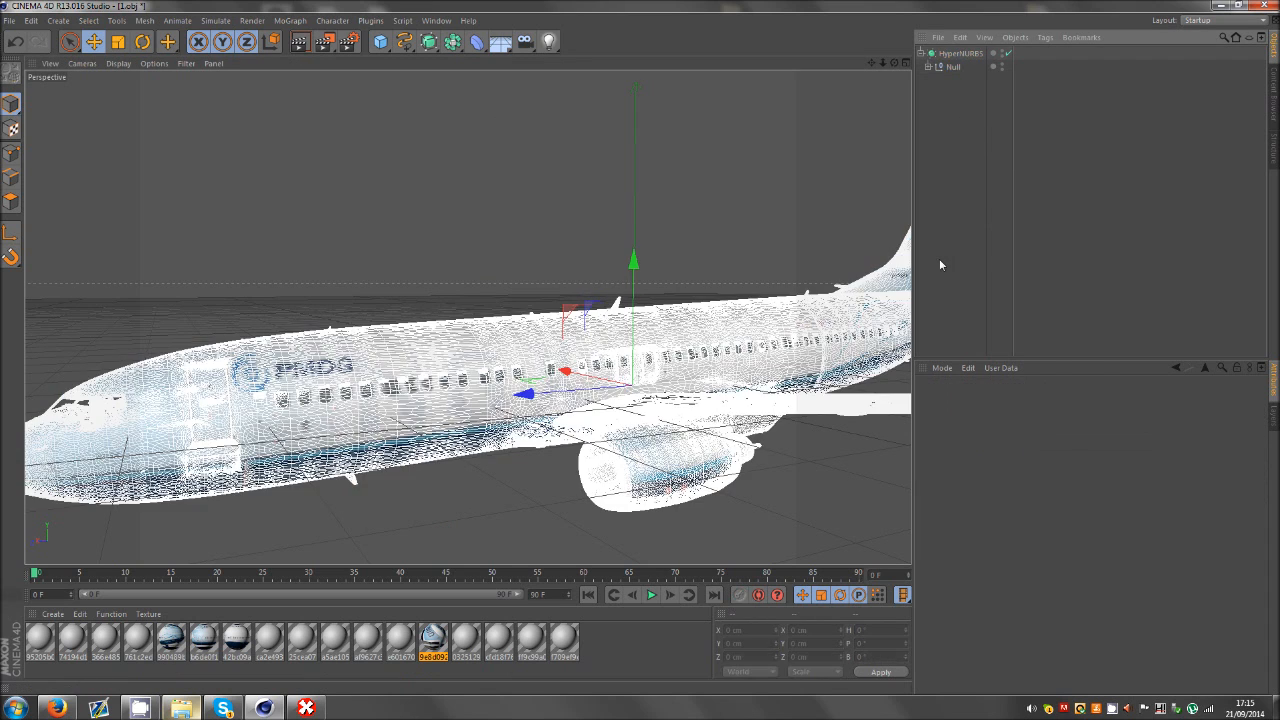
Toggle the HyperNURBS off and on to compare the aircraft, and examine how smoothing affects the windows and tail lettering.
{"action": "scroll", "coordinate": [509, 306], "scroll_direction": "down", "scroll_amount": 4}
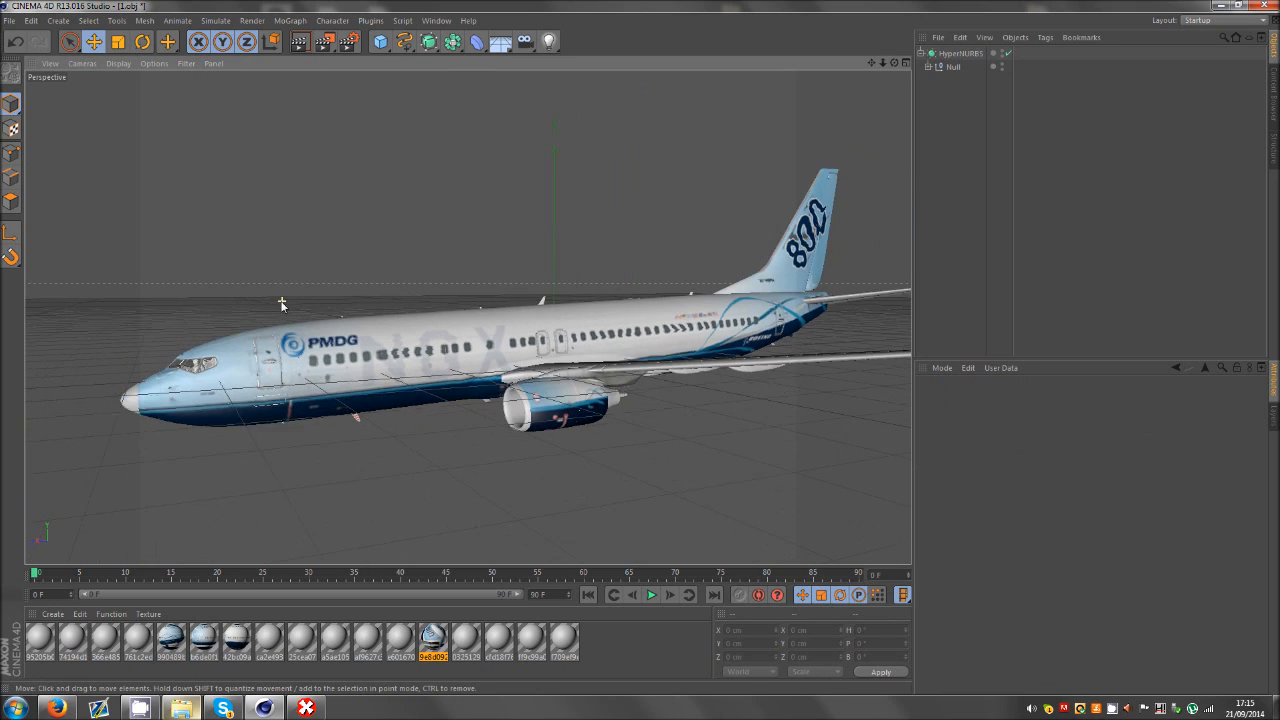
{"action": "scroll", "coordinate": [424, 281], "scroll_direction": "up", "scroll_amount": 1}
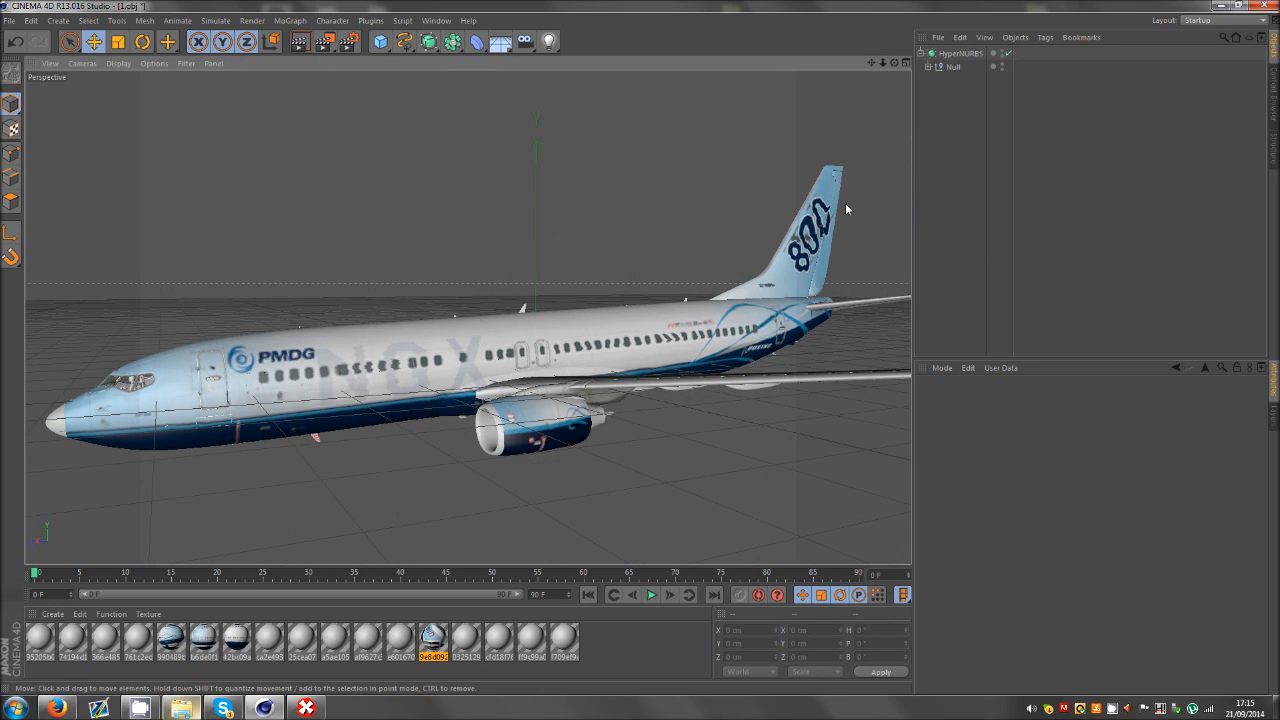
{"action": "left_click", "coordinate": [1008, 53]}
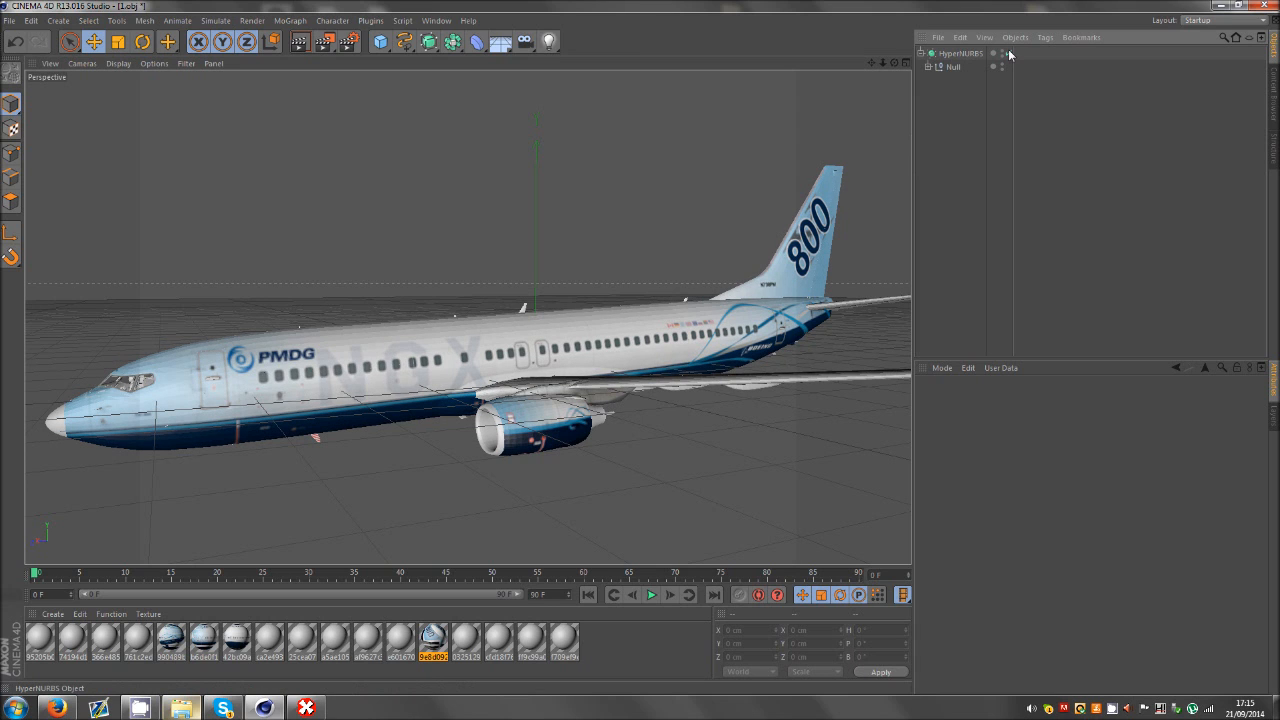
{"action": "left_click", "coordinate": [1008, 53]}
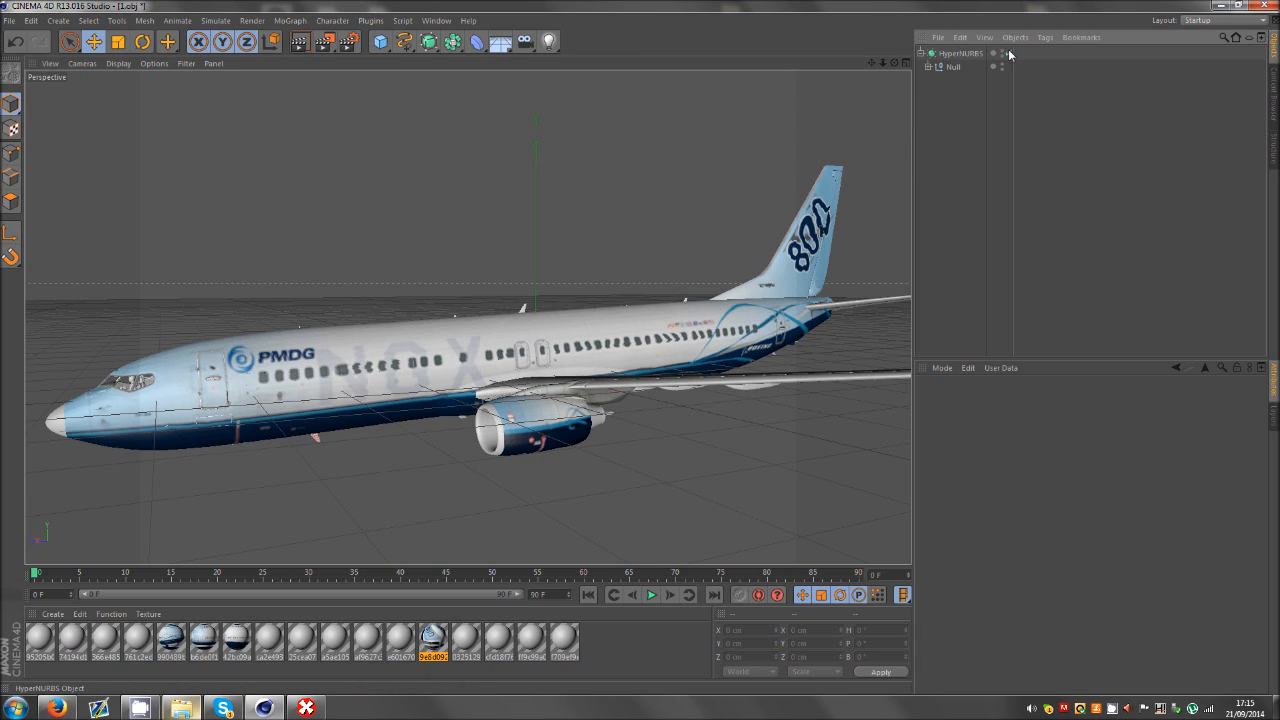
{"action": "scroll", "coordinate": [297, 360], "scroll_direction": "up", "scroll_amount": 8}
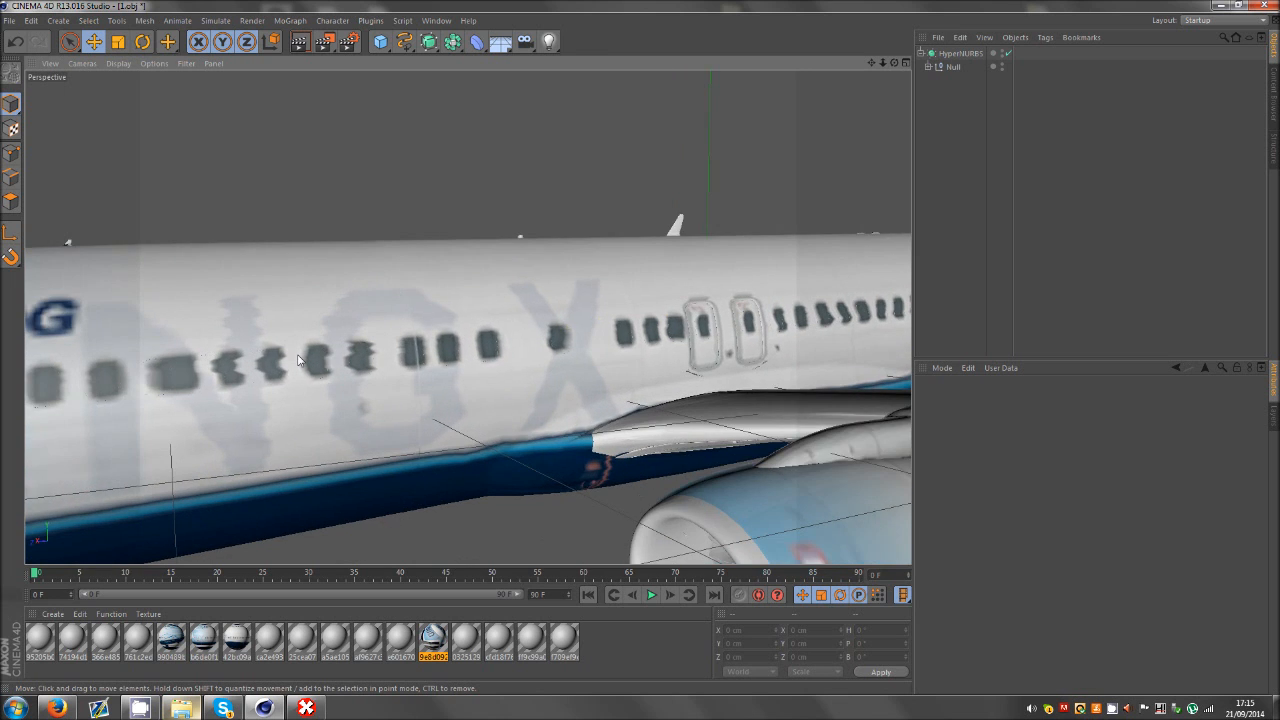
{"action": "scroll", "coordinate": [297, 360], "scroll_direction": "down", "scroll_amount": 4}
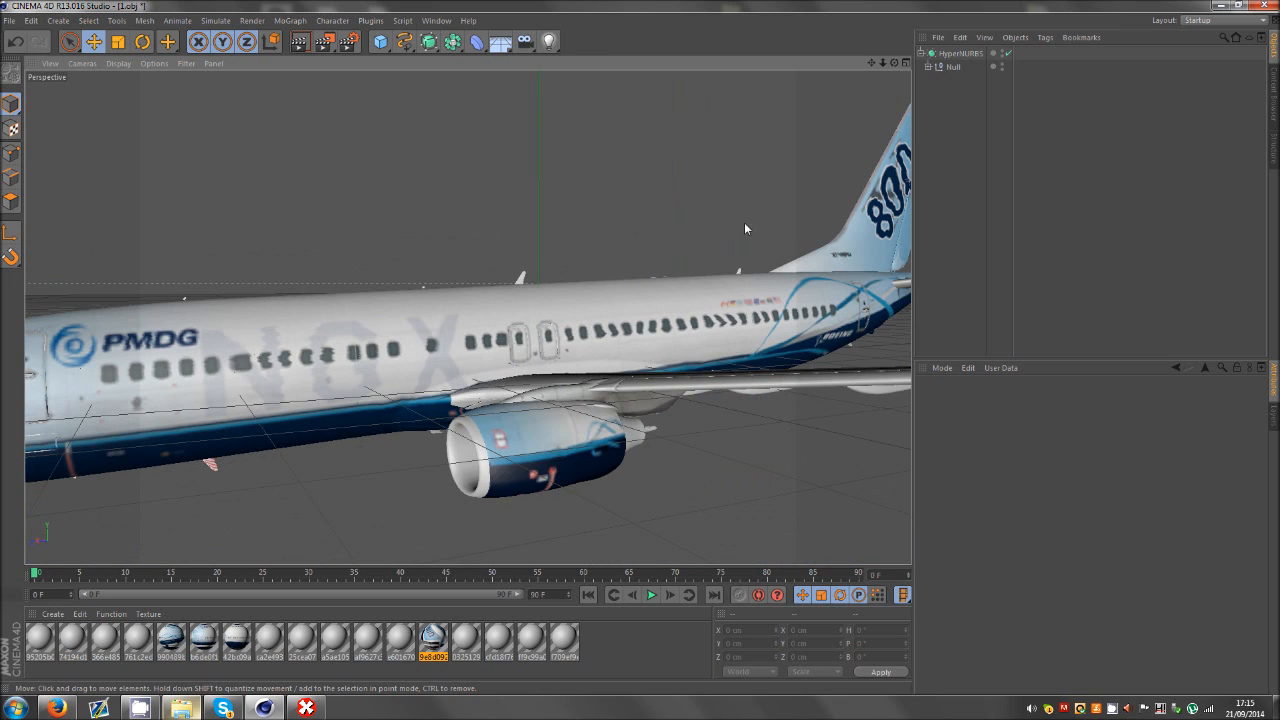
{"action": "scroll", "coordinate": [744, 229], "scroll_direction": "down", "scroll_amount": 3}
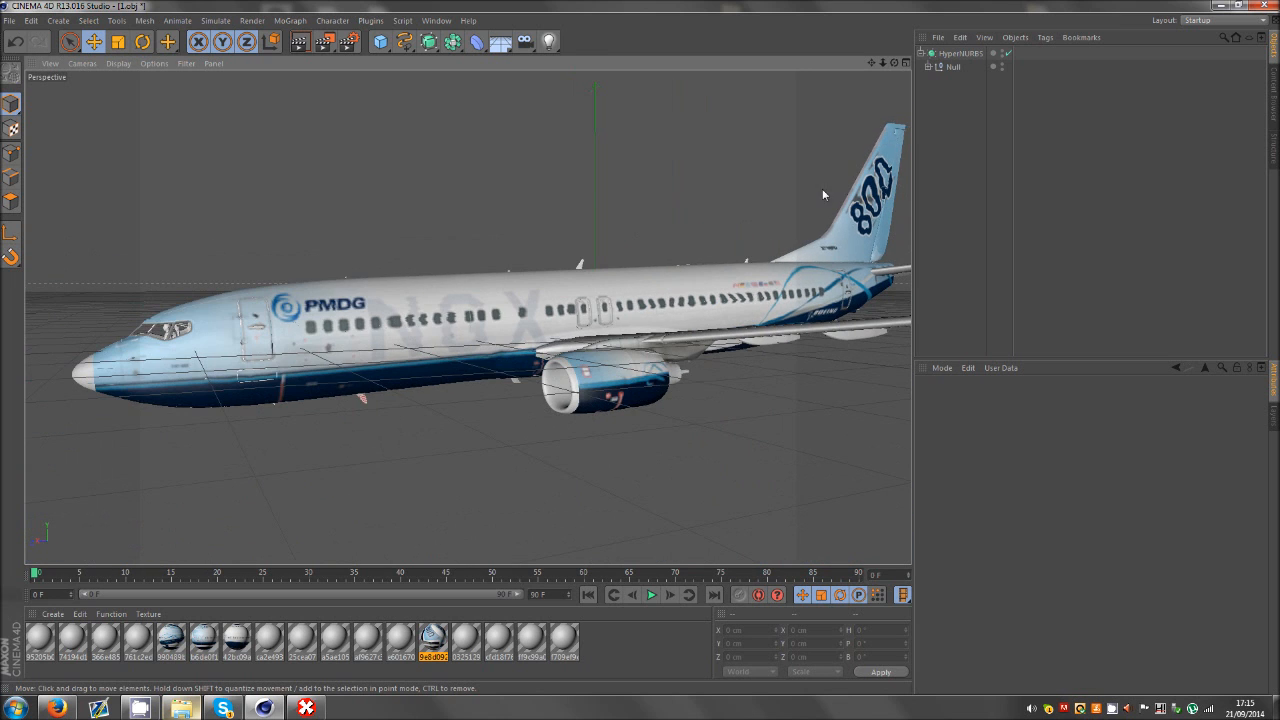
{"action": "scroll", "coordinate": [322, 334], "scroll_direction": "up", "scroll_amount": 4}
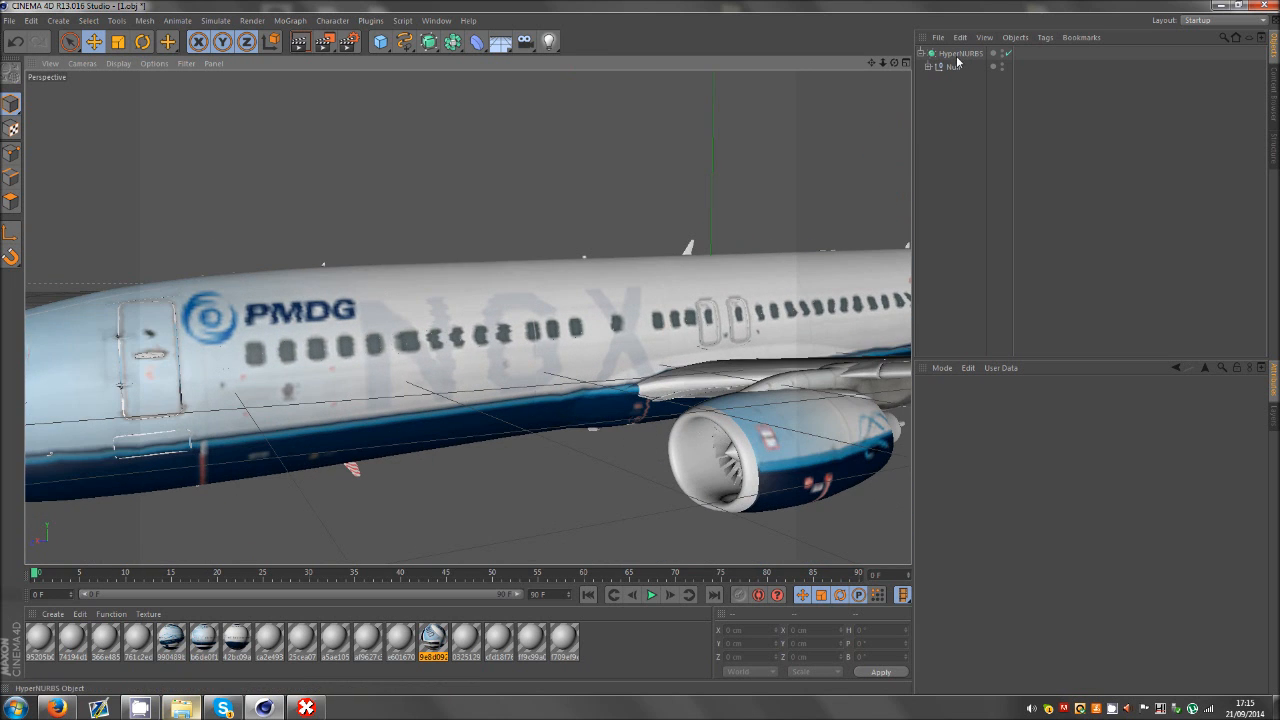
{"action": "left_click", "coordinate": [958, 54]}
{"action": "left_click_drag", "start_coordinate": [710, 228], "coordinate": [440, 340], "text": "alt"}
{"action": "left_click", "coordinate": [1034, 199]}
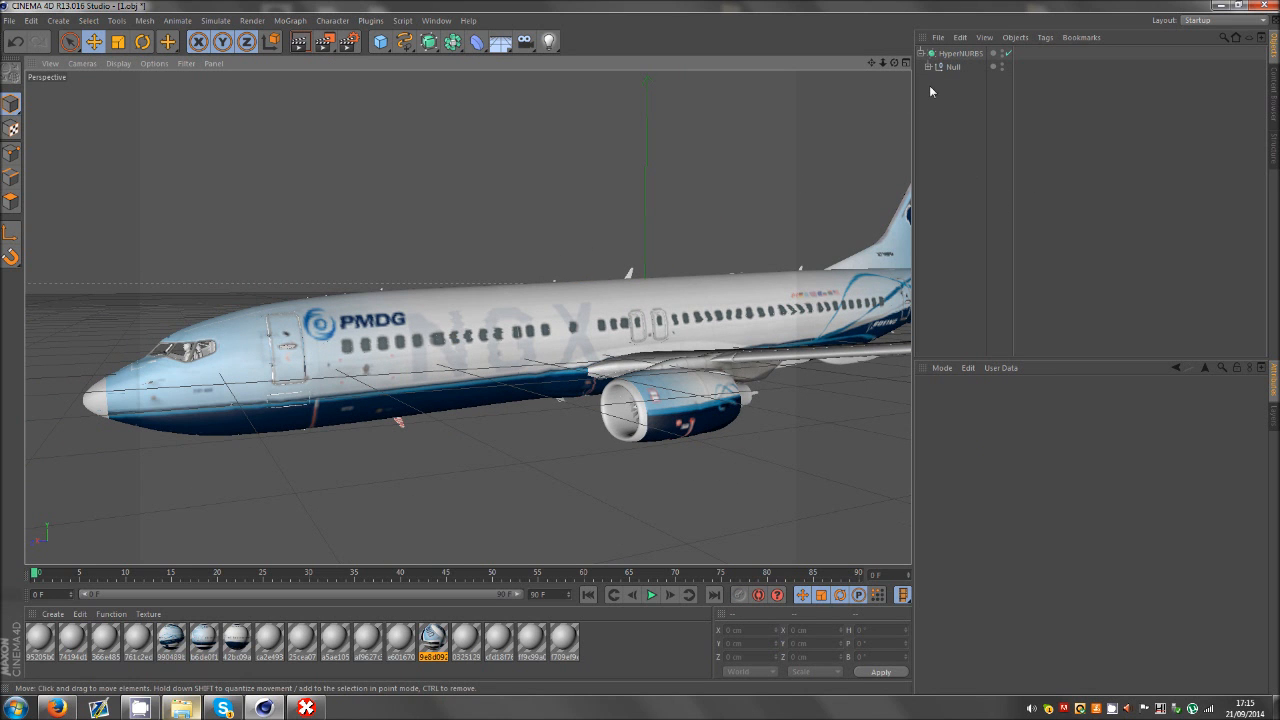
Disable the HyperNURBS smoothing on the aircraft and check the whole model.
{"action": "left_click", "coordinate": [1009, 54]}
{"action": "scroll", "coordinate": [330, 293], "scroll_direction": "down", "scroll_amount": 8}
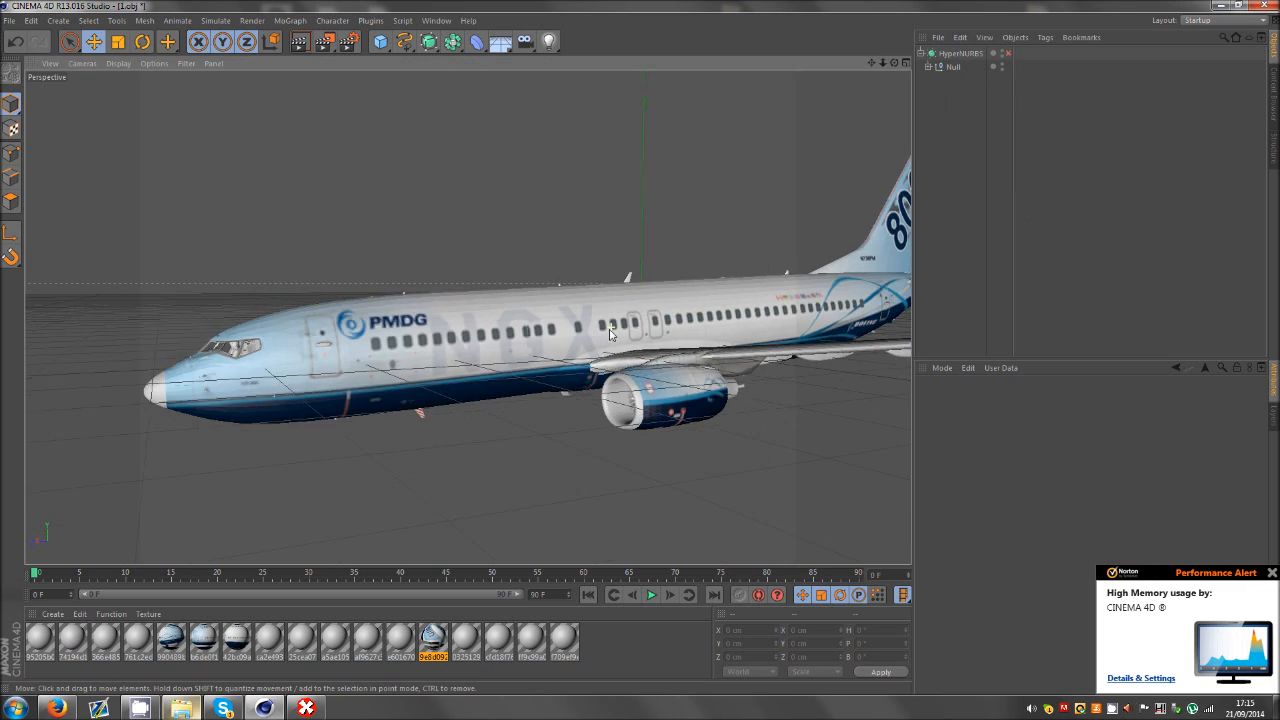
{"action": "scroll", "coordinate": [663, 272], "scroll_direction": "up", "scroll_amount": 3}
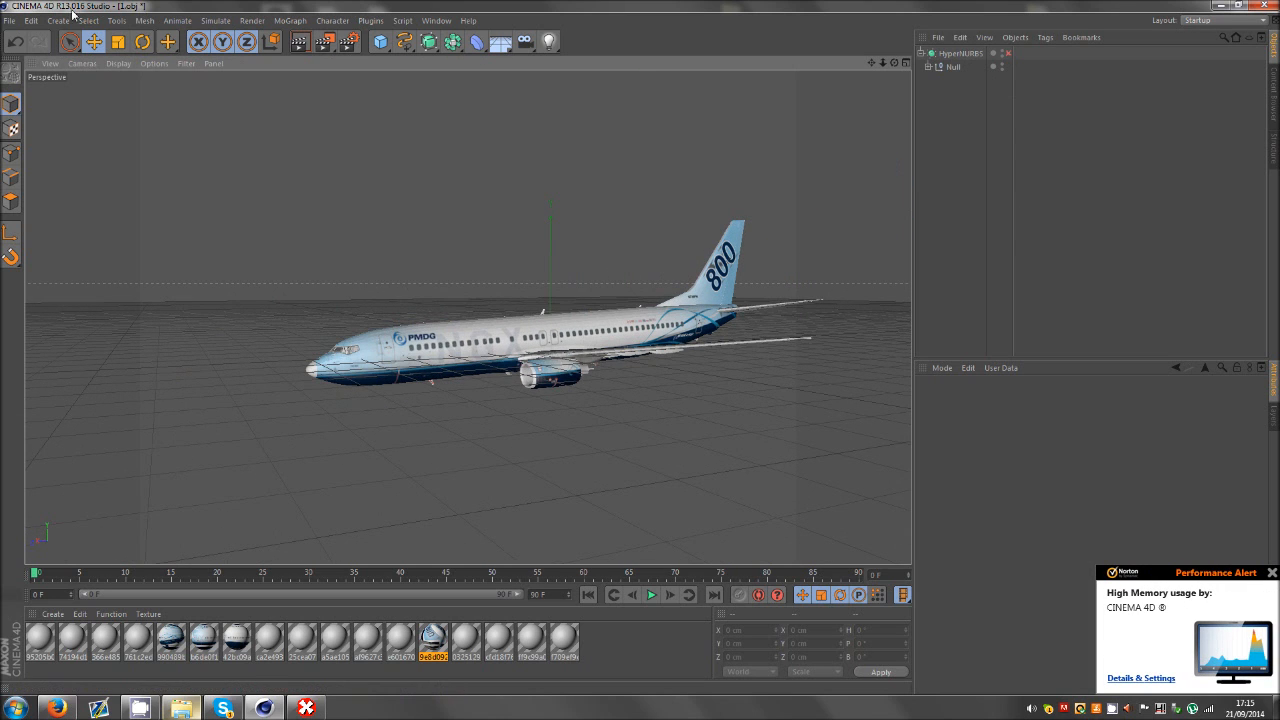
Open lighting.c4d from the Cinema 4D folder in Documents and bring its lights group and figure mesh into the aircraft scene.
{"action": "left_click", "coordinate": [12, 21]}
{"action": "left_click", "coordinate": [45, 60]}
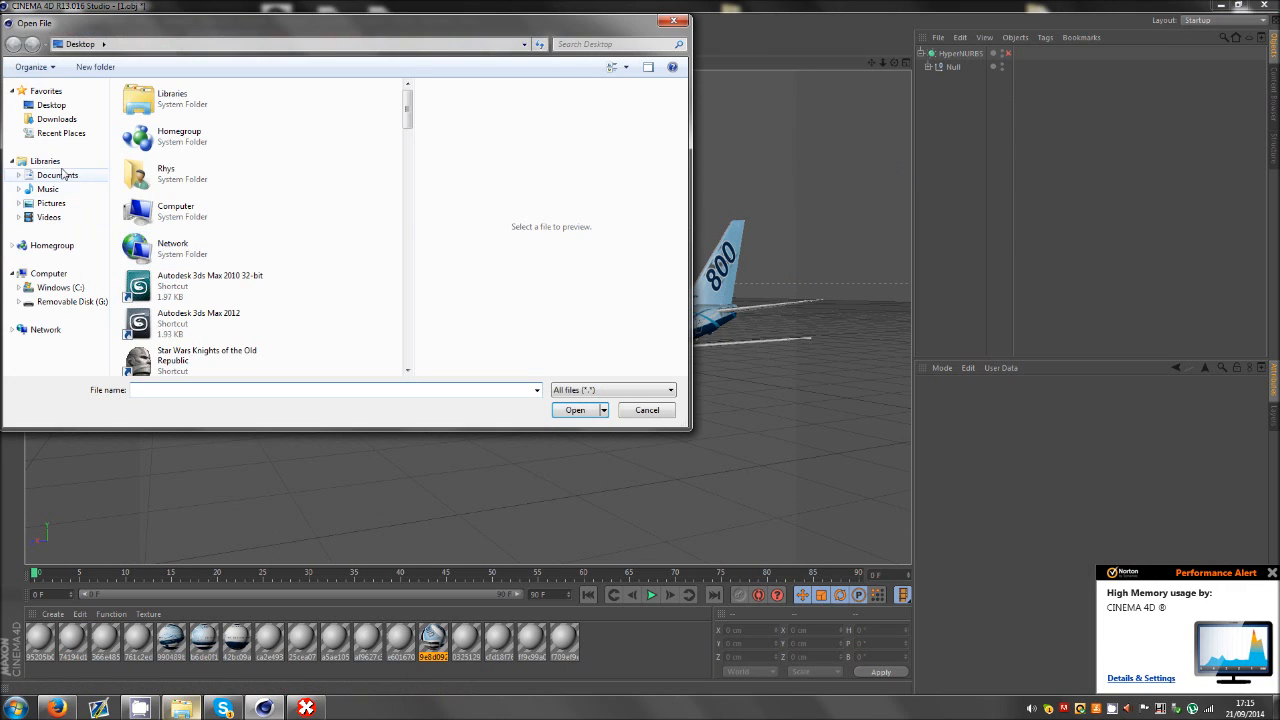
{"action": "left_click", "coordinate": [57, 175]}
{"action": "double_click", "coordinate": [238, 265]}
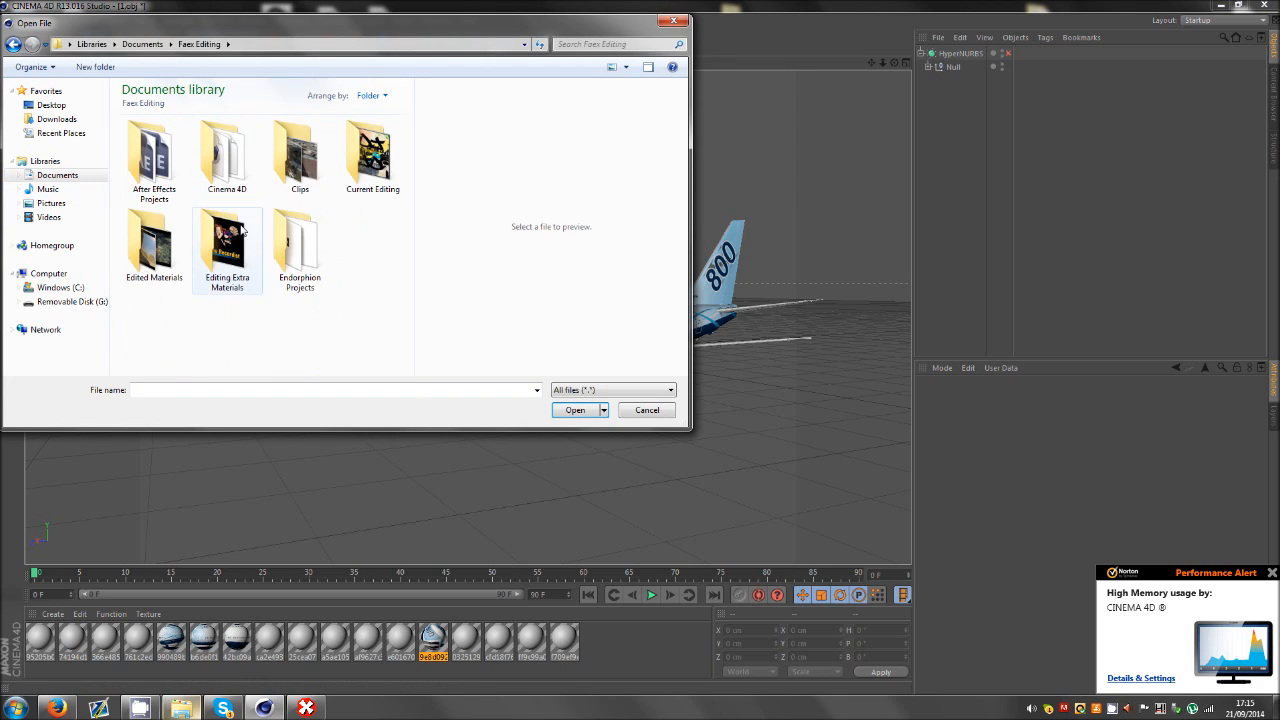
{"action": "double_click", "coordinate": [250, 163]}
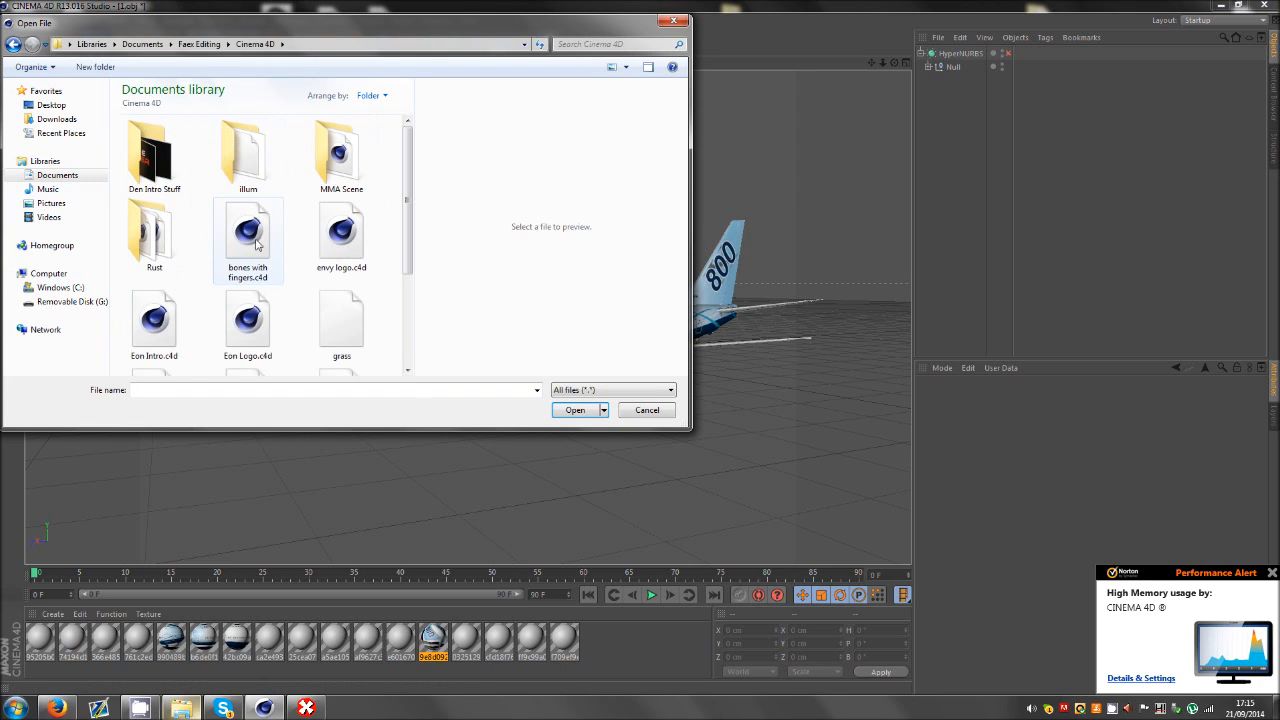
{"action": "left_click", "coordinate": [408, 370]}
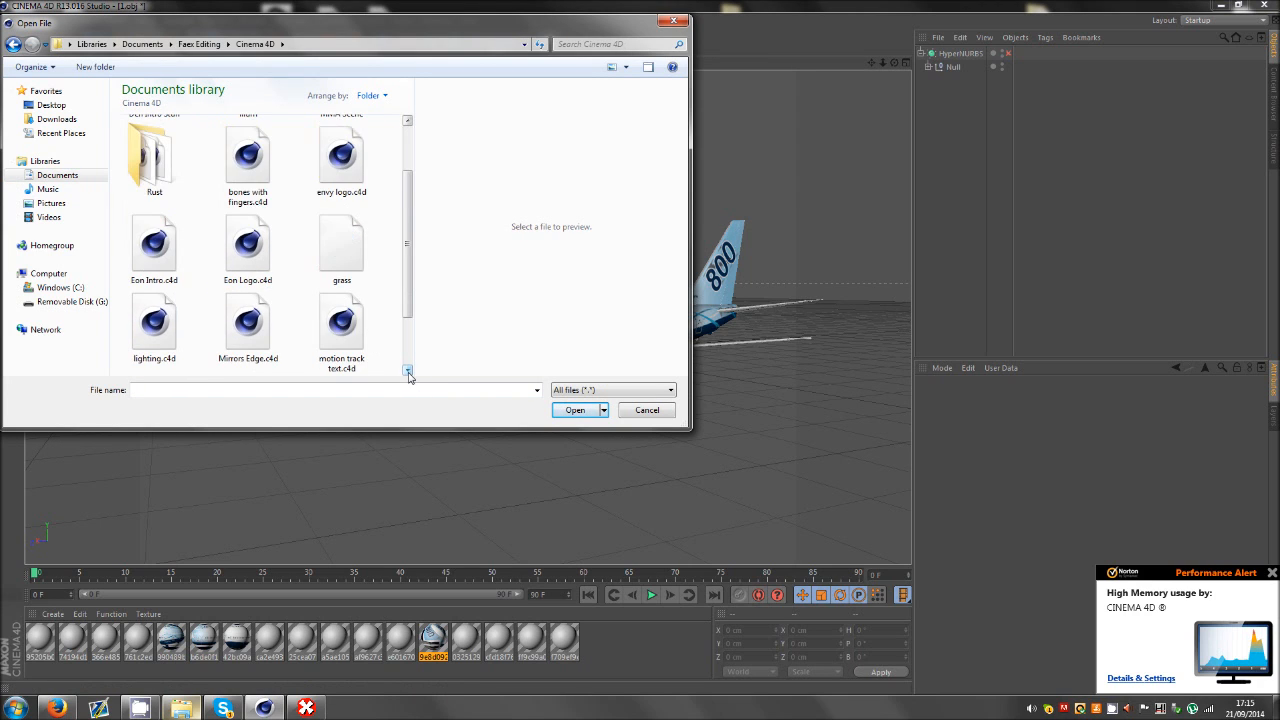
{"action": "double_click", "coordinate": [154, 325]}
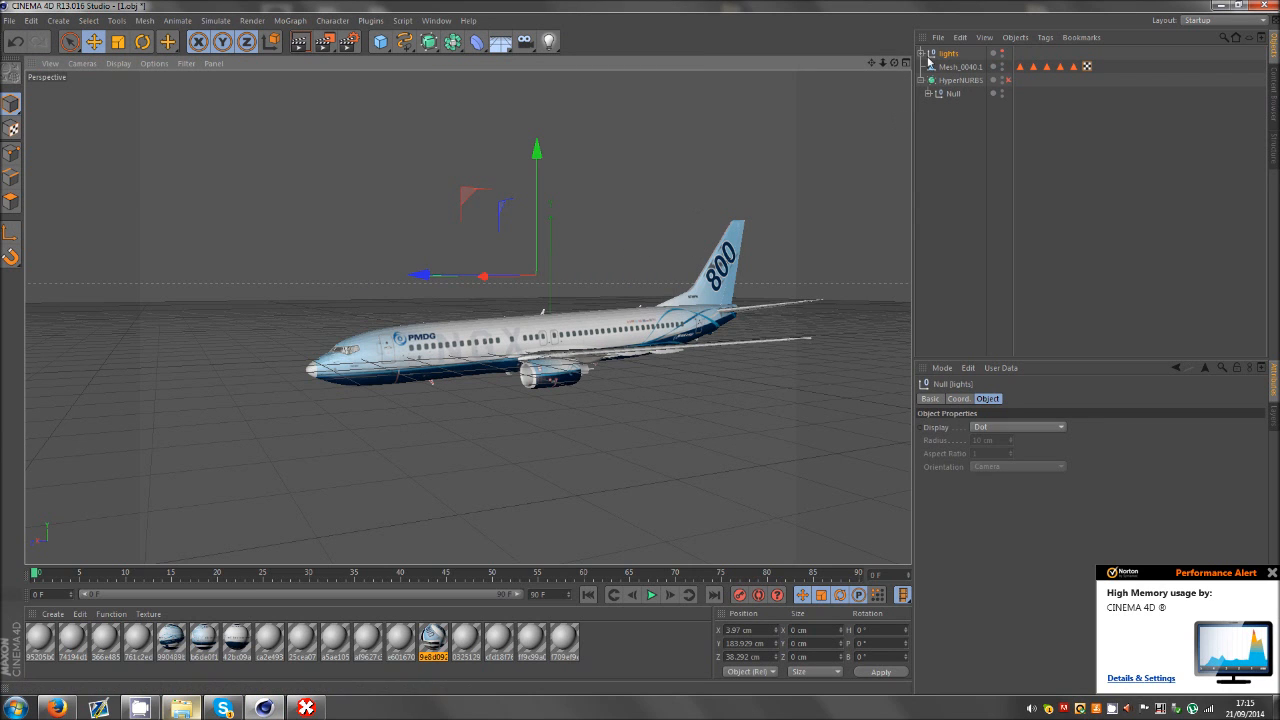
Select the lights group and the figure mesh together and move them along X to about 9.5 cm, in line with the fuselage.
{"action": "left_click", "coordinate": [935, 66], "text": "shift"}
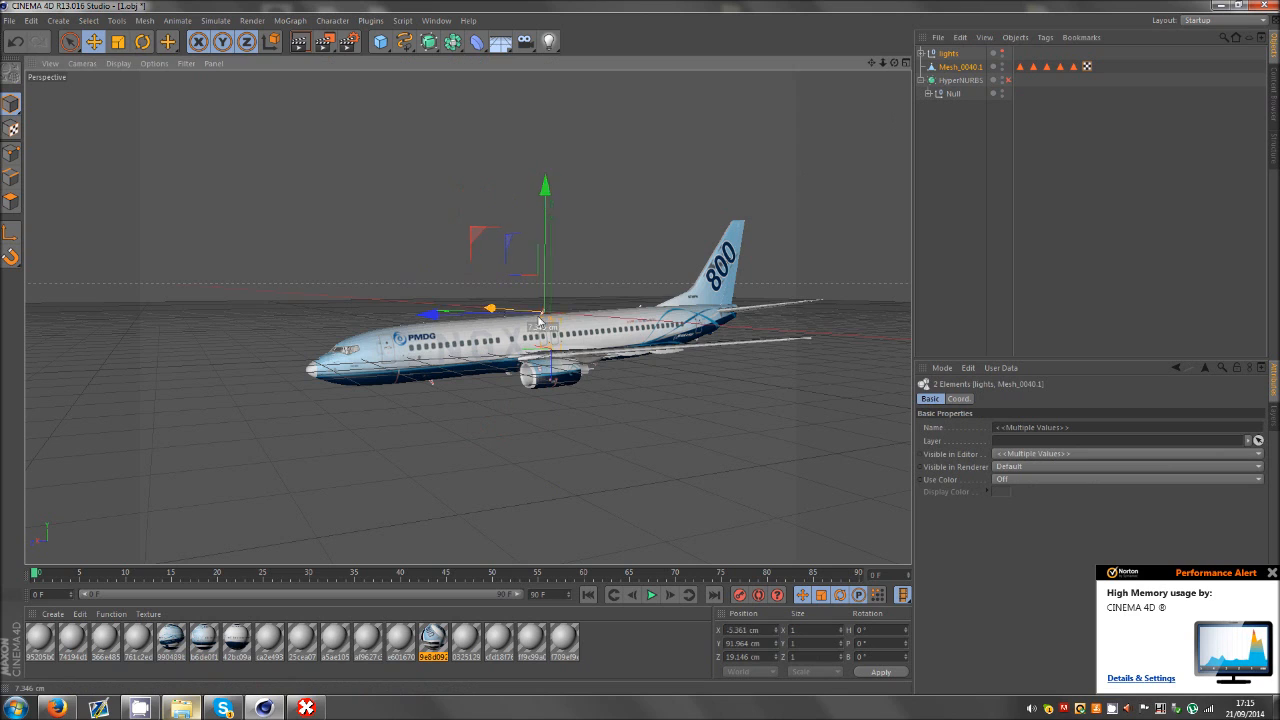
{"action": "left_click_drag", "start_coordinate": [539, 317], "coordinate": [641, 348]}
{"action": "left_click", "coordinate": [118, 42]}
{"action": "scroll", "coordinate": [99, 134], "scroll_direction": "down", "scroll_amount": 3}
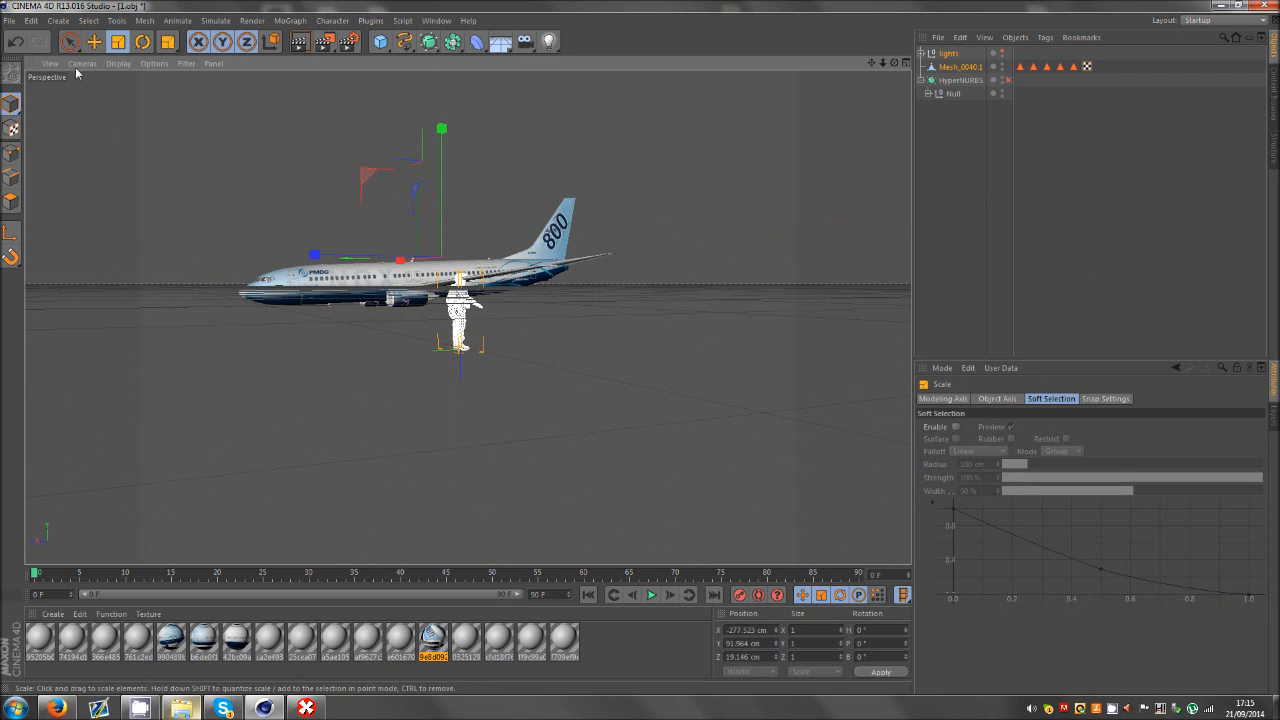
{"action": "left_click", "coordinate": [94, 42]}
{"action": "left_click_drag", "start_coordinate": [894, 63], "coordinate": [641, 350]}
{"action": "left_click_drag", "start_coordinate": [468, 285], "coordinate": [373, 290]}
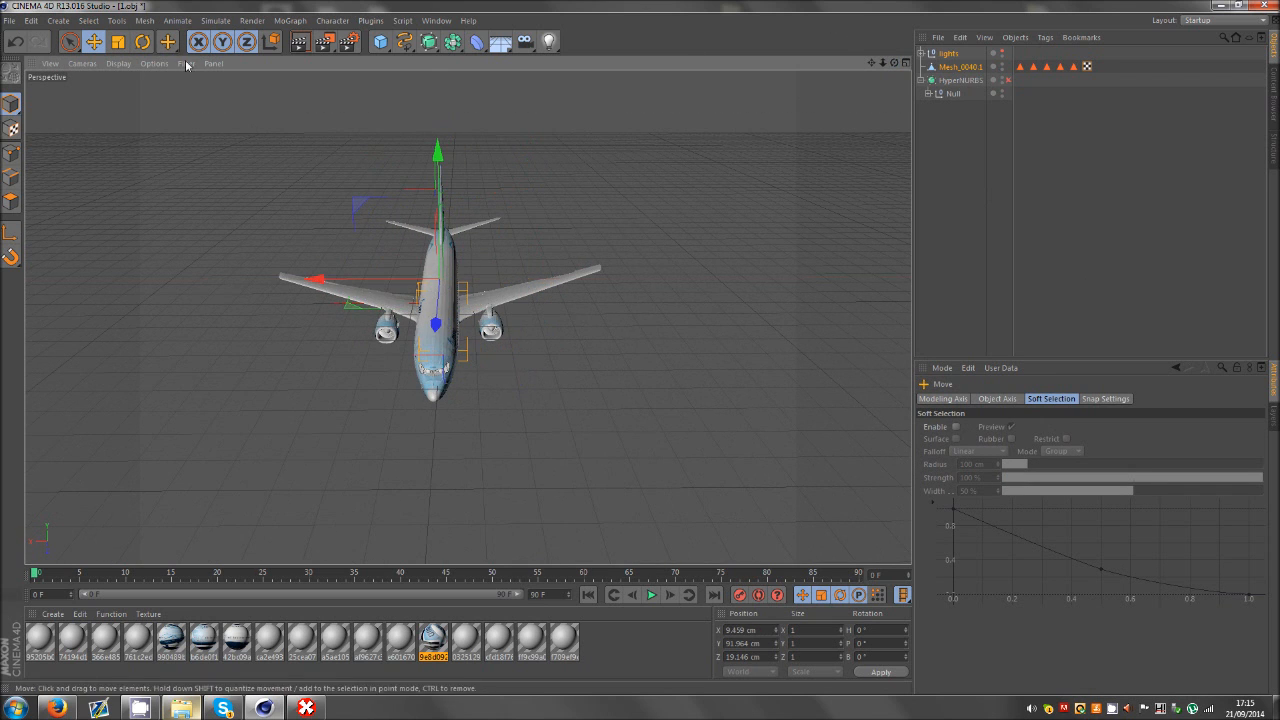
Rotate the lights group and the figure mesh together about the vertical axis to aim the lighting at the aircraft's side.
{"action": "left_click", "coordinate": [142, 41]}
{"action": "left_click_drag", "start_coordinate": [470, 298], "coordinate": [272, 284]}
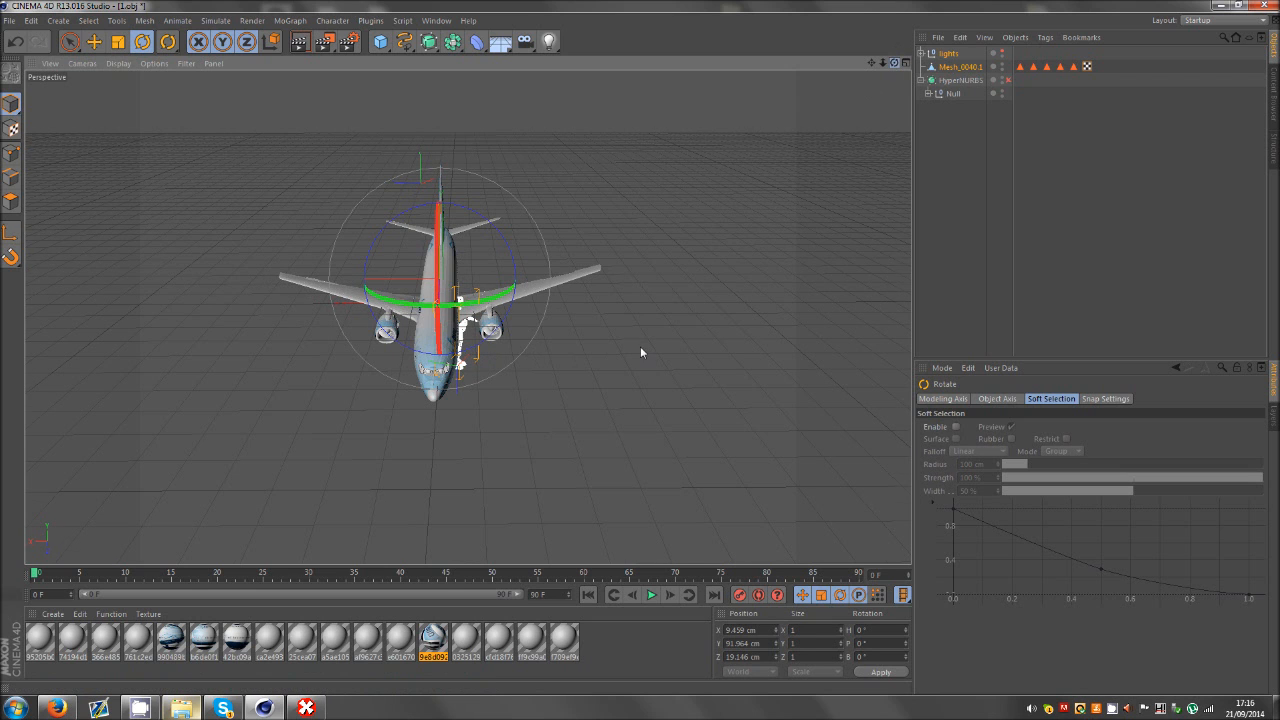
{"action": "left_click_drag", "start_coordinate": [641, 348], "coordinate": [641, 348]}
{"action": "scroll", "coordinate": [418, 274], "scroll_direction": "up", "scroll_amount": 5}
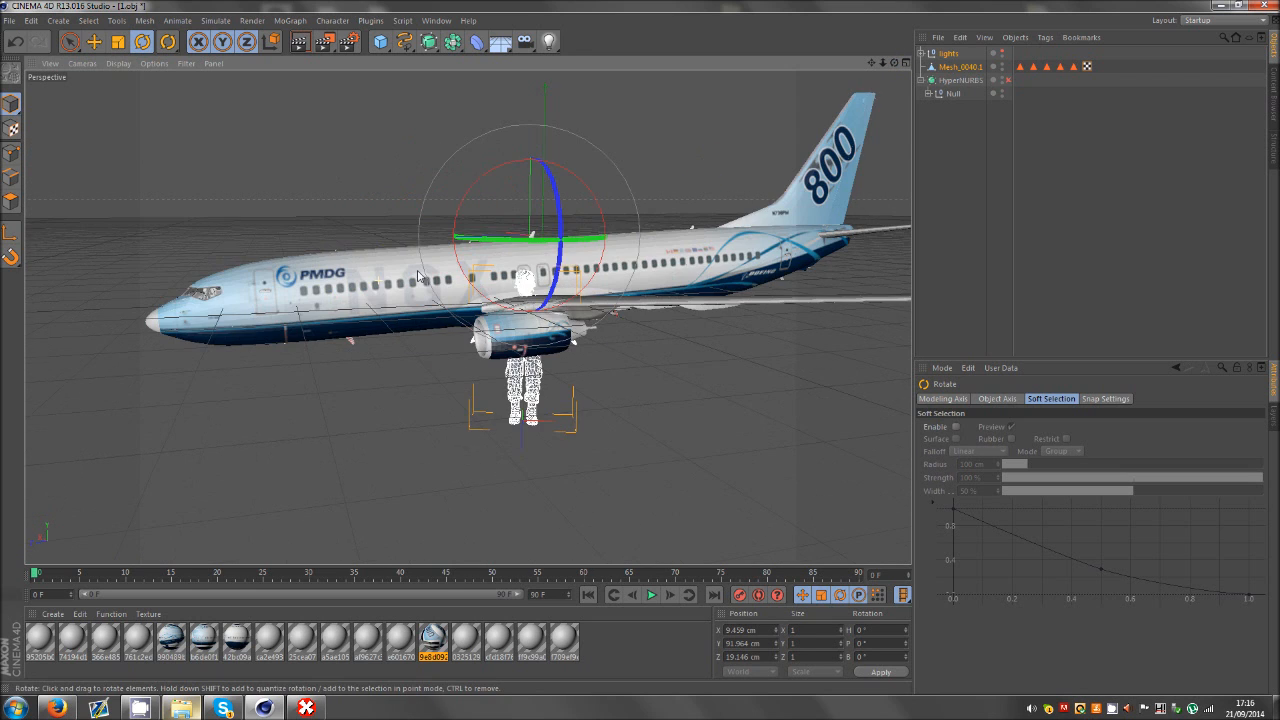
Delete the imported figure mesh on its own, keeping the lights group in the scene.
{"action": "left_click", "coordinate": [968, 122]}
{"action": "left_click", "coordinate": [950, 67]}
{"action": "key", "text": "Delete"}
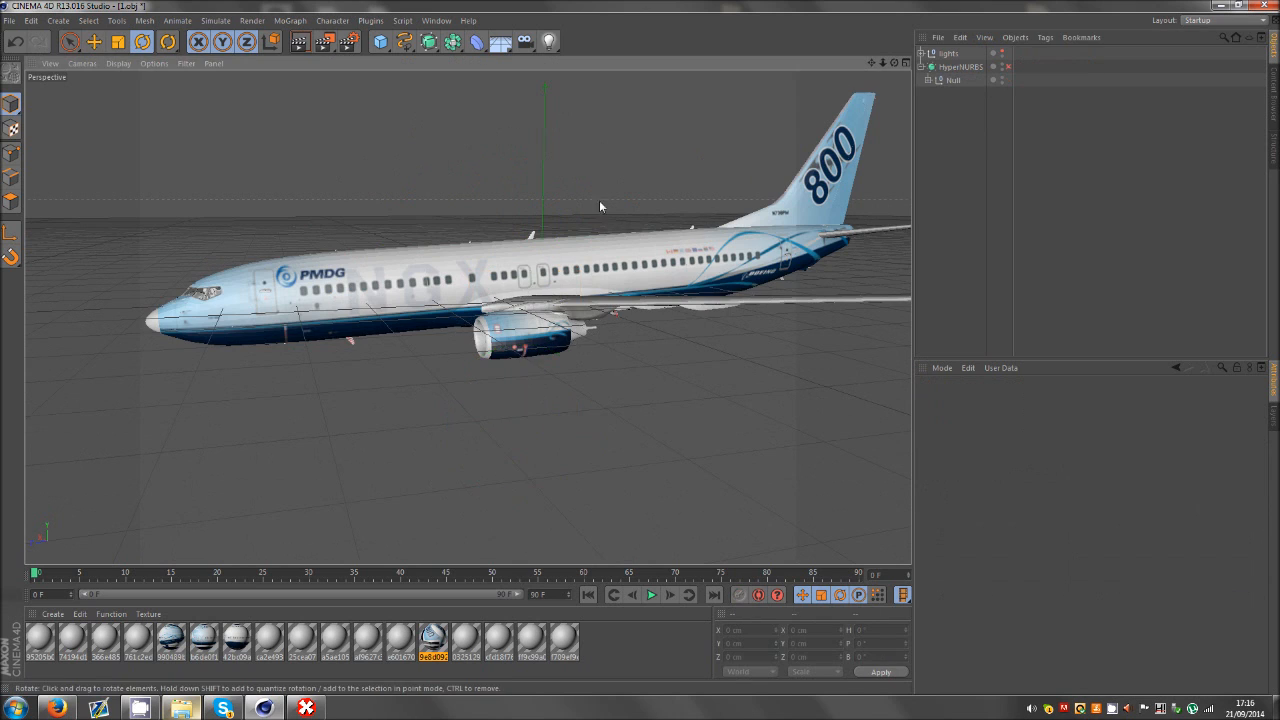
Frame the whole aircraft from its front side and render the active view with the imported lights.
{"action": "scroll", "coordinate": [600, 202], "scroll_direction": "down", "scroll_amount": 2}
{"action": "left_click_drag", "start_coordinate": [894, 62], "coordinate": [641, 348]}
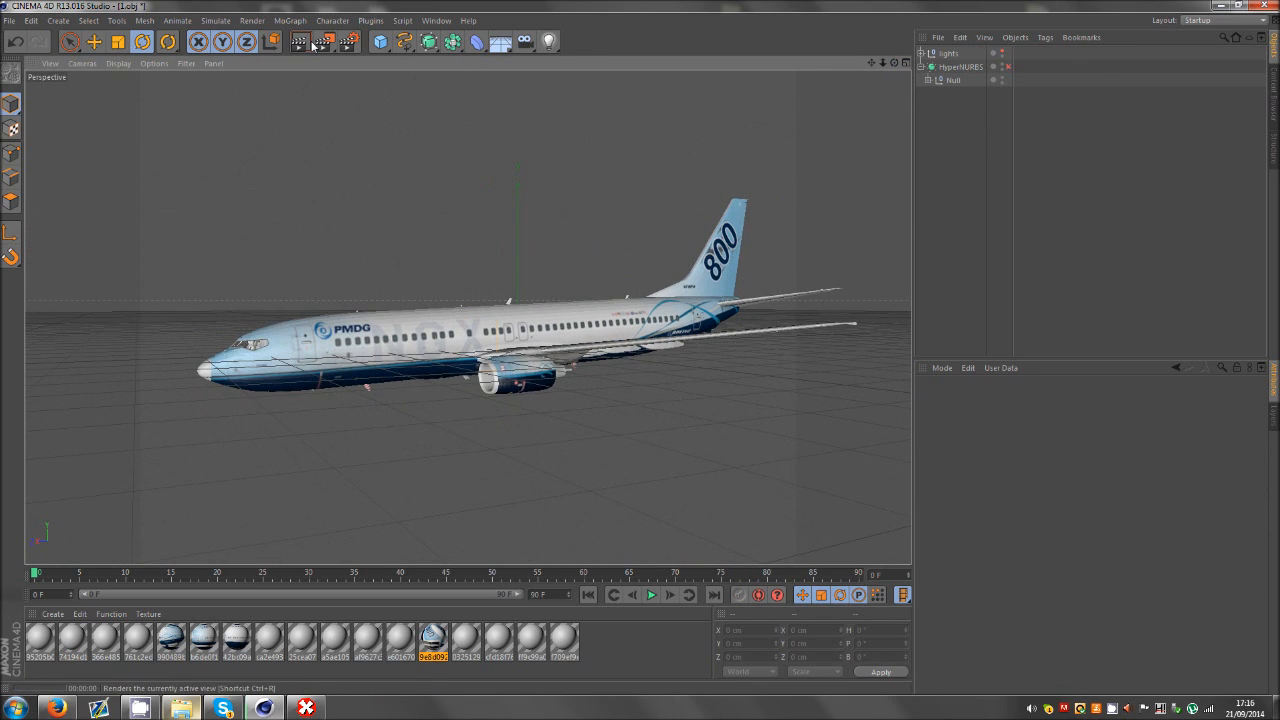
{"action": "left_click", "coordinate": [312, 43]}
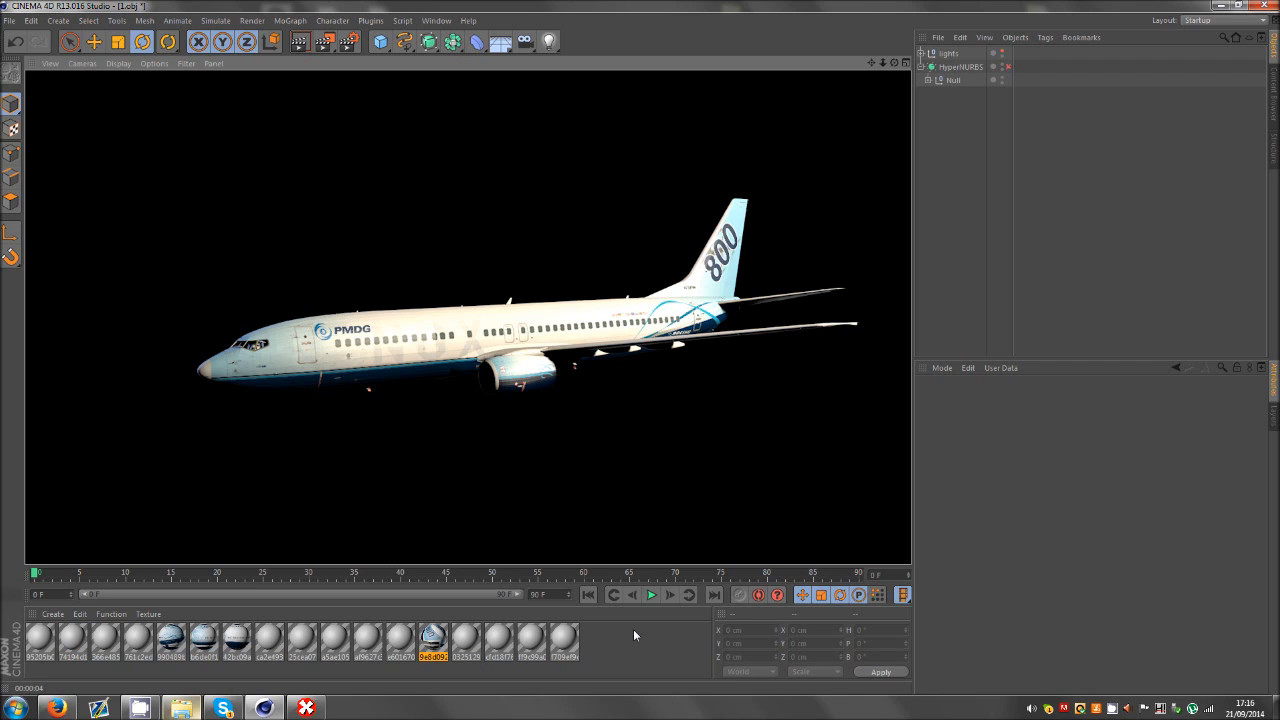
{"action": "left_click", "coordinate": [1115, 712]}
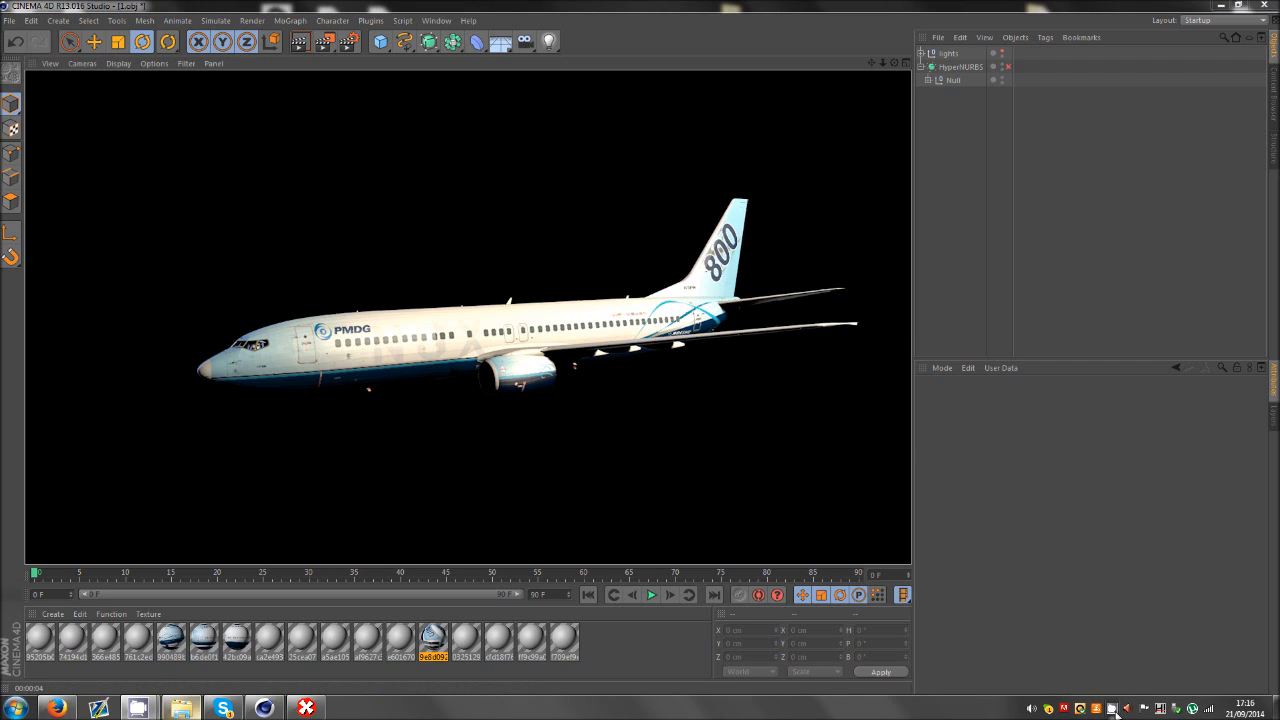